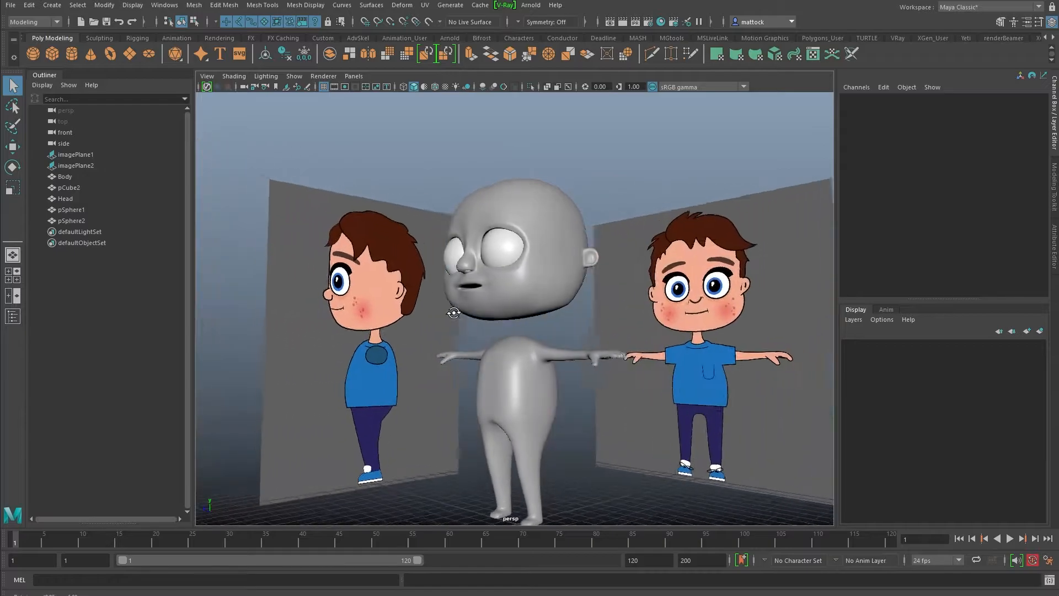
alt+right_drag(493, 308, 488, 288)
mouse_move(488, 288)
alt+mouse_down()
mouse_move(460, 281)
mouse_move(538, 300)
mouse_move(494, 300)
alt+mouse_up()
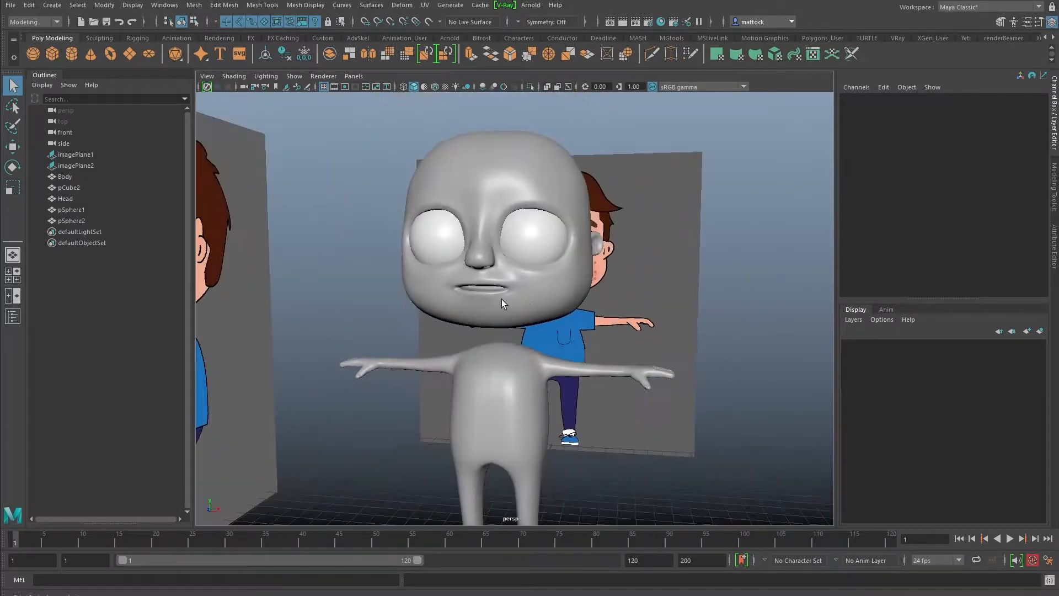
alt+right_drag(535, 286, 541, 303)
click(541, 303)
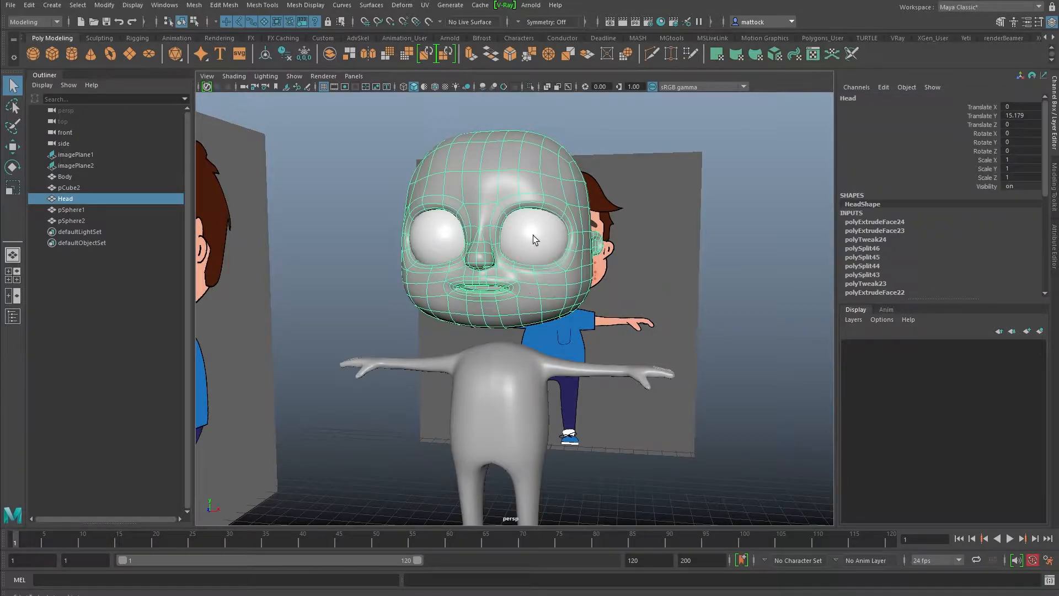
alt+drag(494, 206, 531, 323)
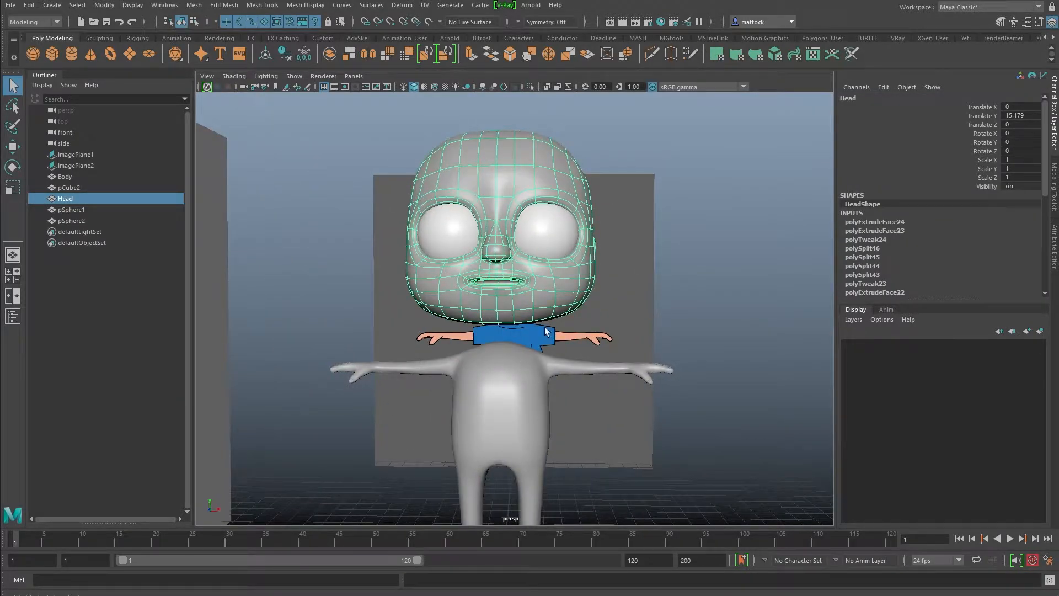
click(526, 392)
Delete the mirrored duplicate half of the body, pCube2.
alt+drag(435, 369, 463, 395)
alt+right_drag(438, 401, 460, 395)
alt+middle_drag(461, 395, 450, 347)
alt+drag(459, 371, 453, 368)
click(449, 376)
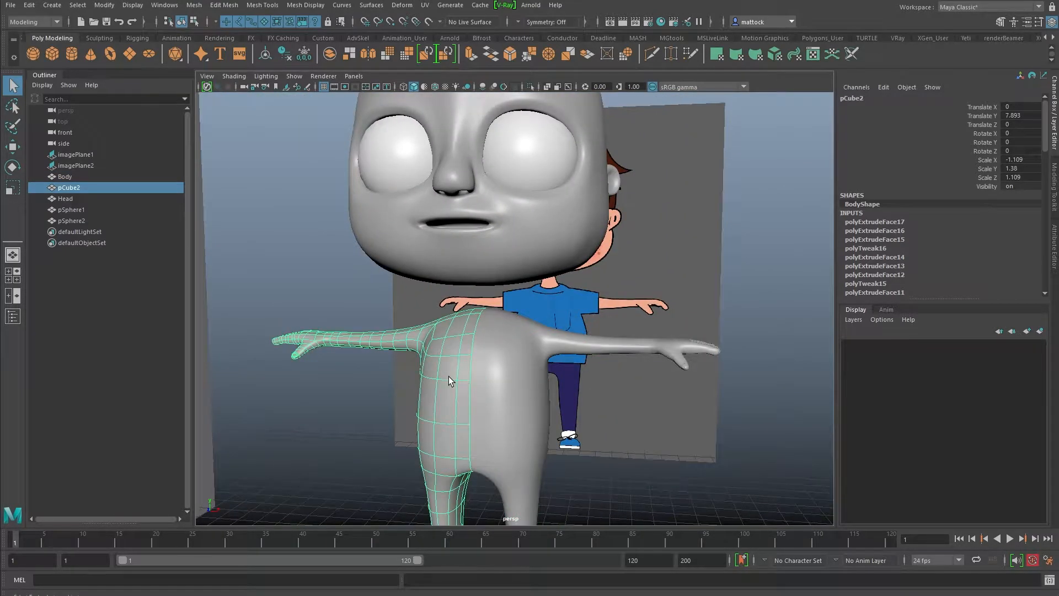
key(Delete)
Turn off the smooth preview for the remaining body half and the head.
alt+drag(517, 323, 488, 356)
click(506, 350)
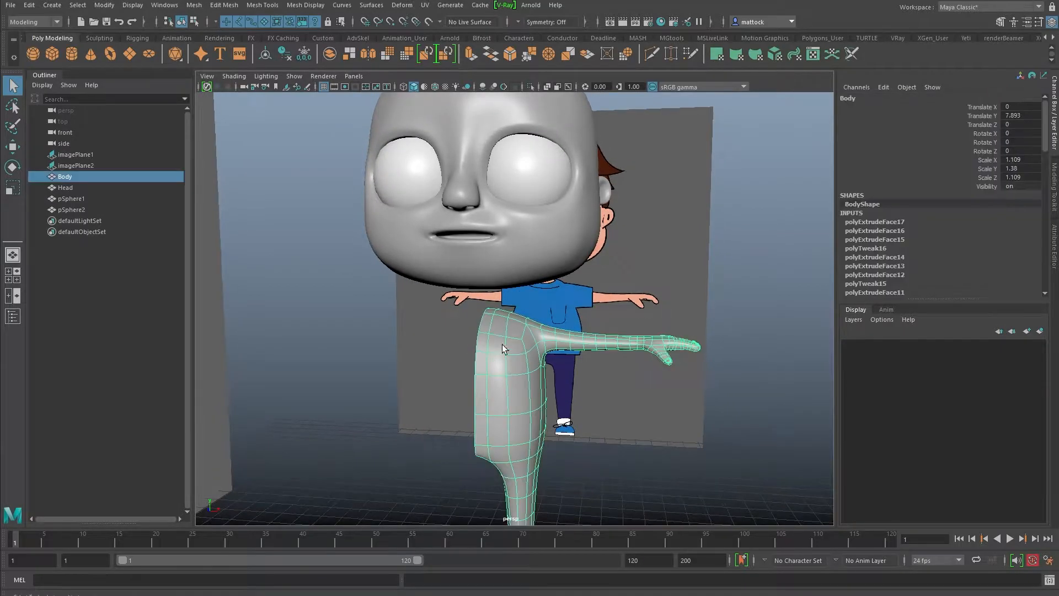
key(1)
click(545, 273)
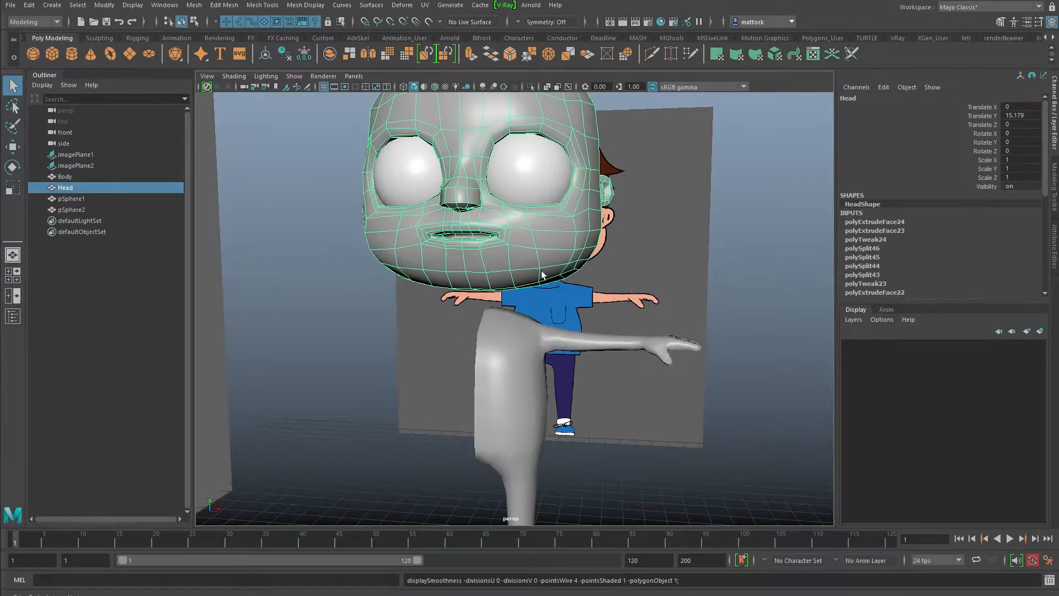
alt+drag(480, 364, 507, 351)
alt+drag(388, 323, 509, 356)
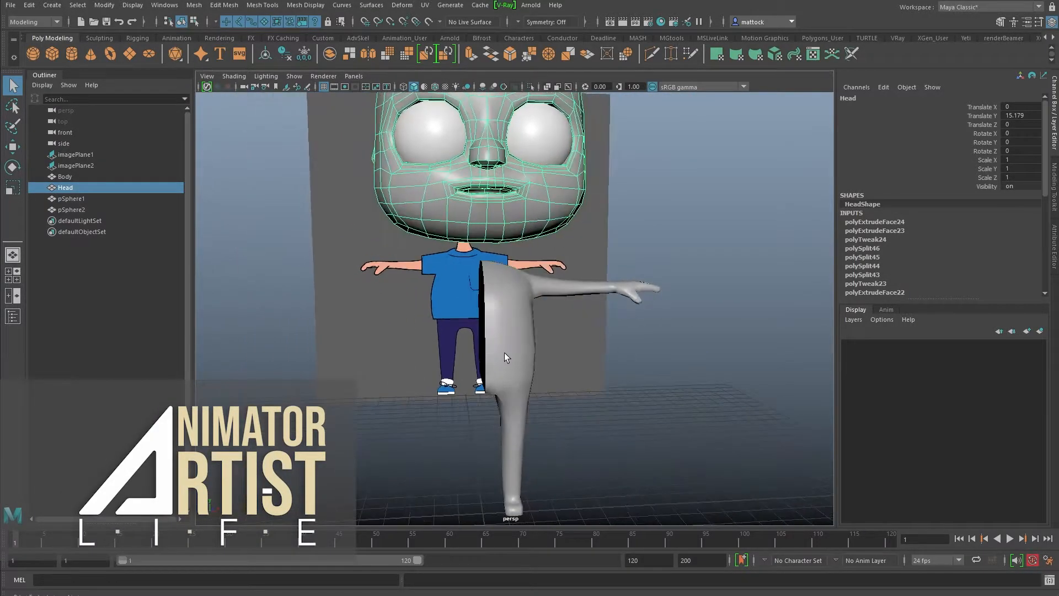
Delete all construction history in the scene.
click(509, 355)
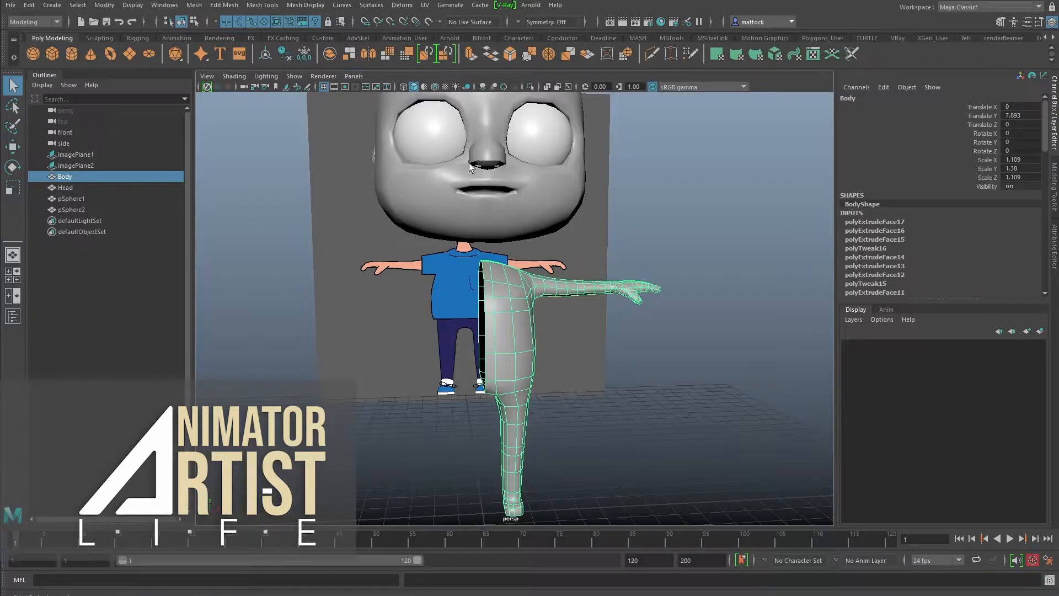
click(29, 5)
mouse_move(84, 145)
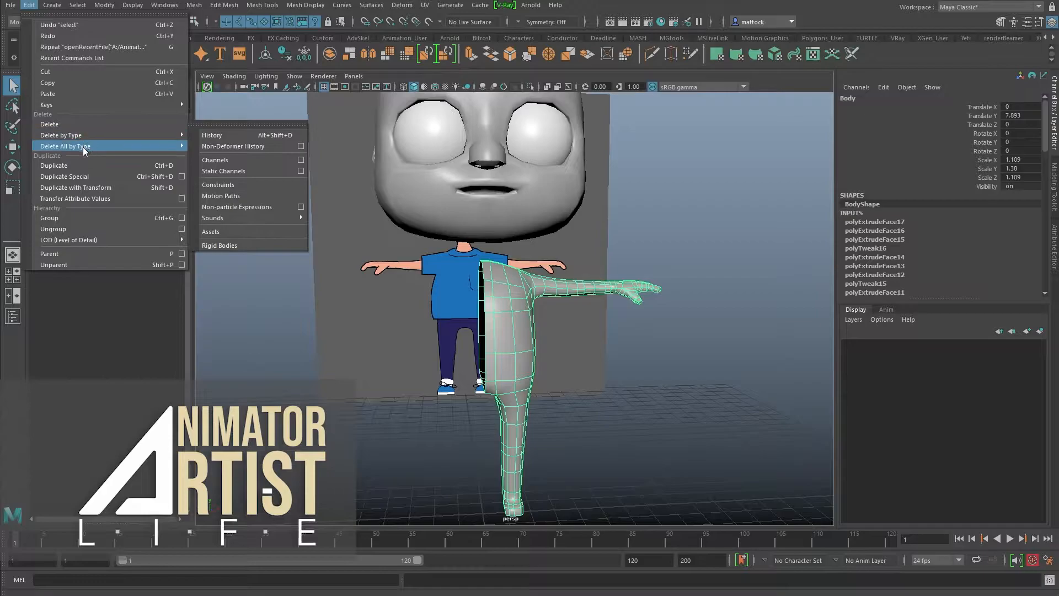
click(215, 146)
mouse_move(687, 264)
alt+mouse_down()
mouse_move(560, 314)
mouse_move(499, 327)
mouse_move(485, 304)
alt+mouse_up()
Open the Mirror options for the body half, keeping the world X axis and the negative direction.
click(227, 6)
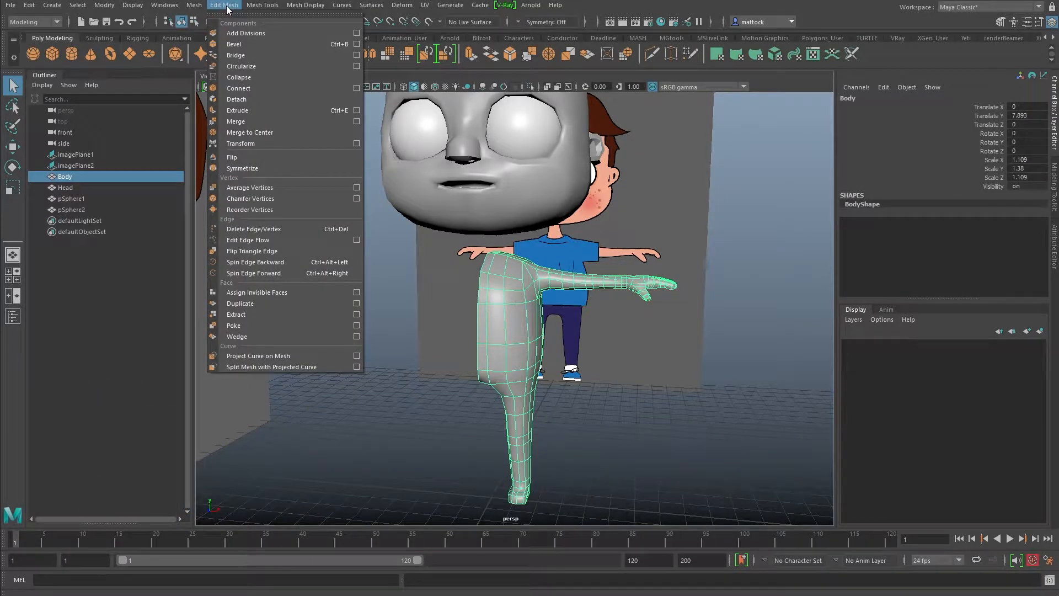
click(194, 5)
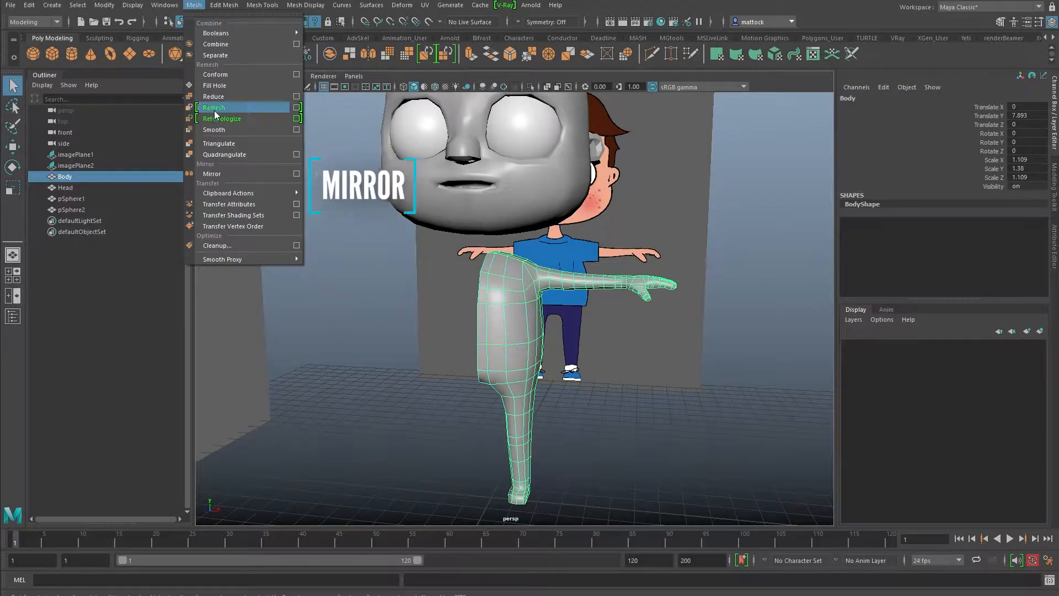
click(296, 174)
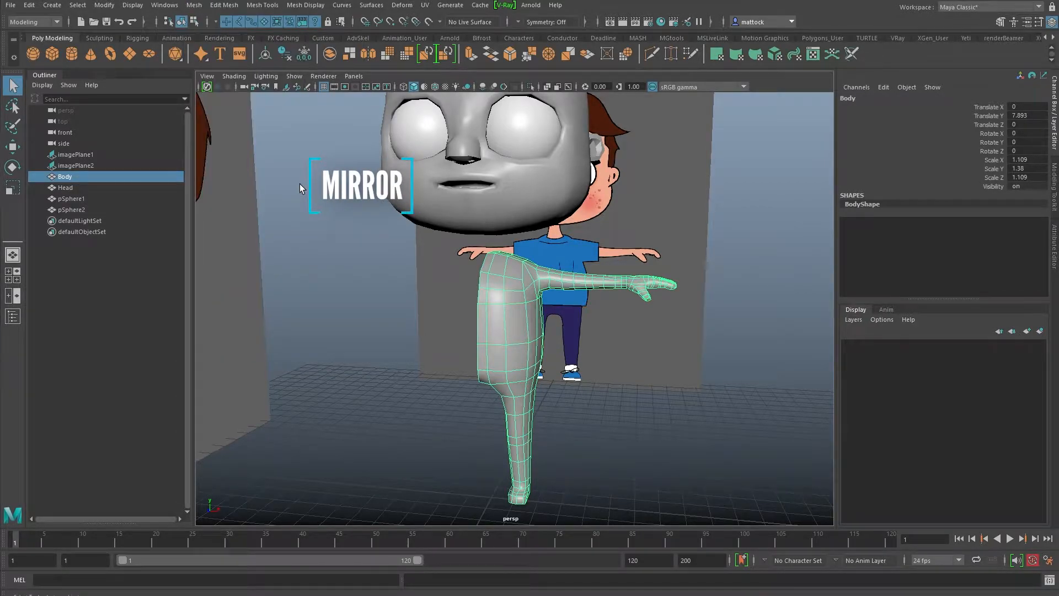
drag(258, 183, 265, 135)
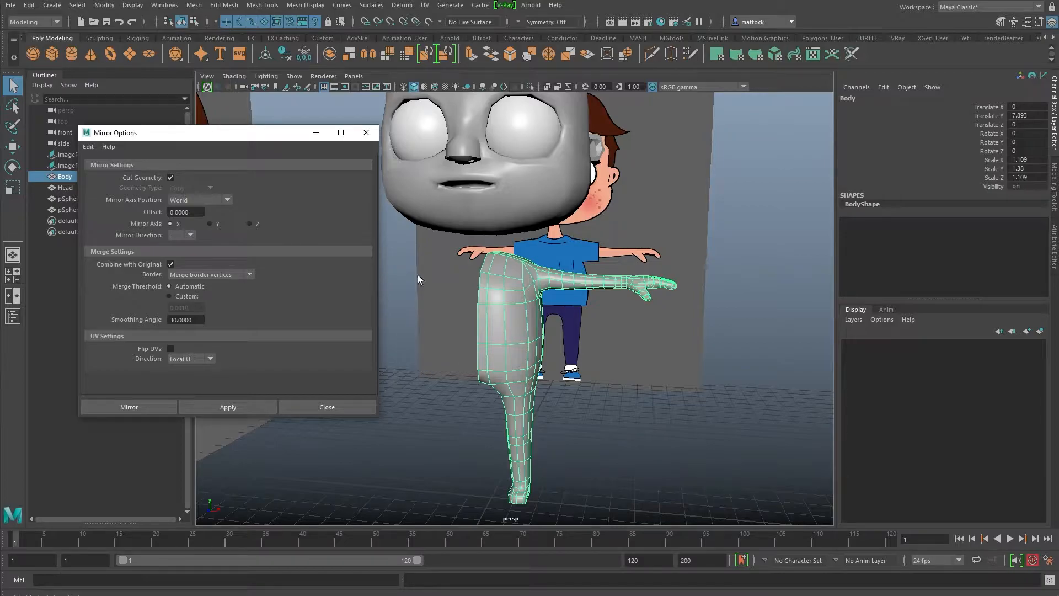
click(186, 236)
Show the body half in the front view with wireframe display.
alt+drag(499, 316, 521, 312)
scroll(520, 306, up, 5)
alt+middle_drag(520, 301, 544, 314)
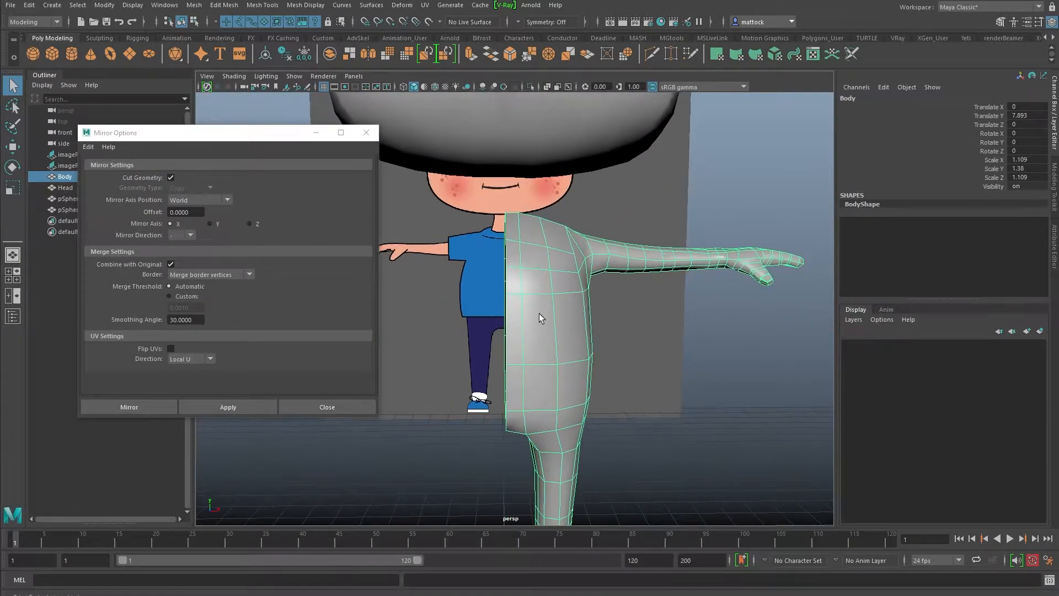
key(space)
key(space)
scroll(428, 324, down, 5)
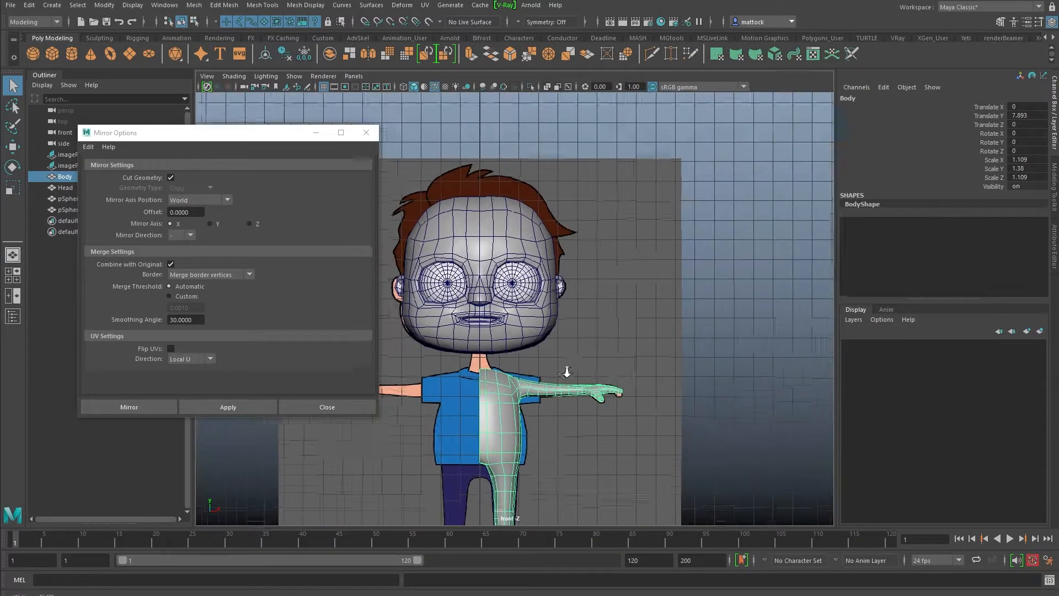
scroll(513, 312, up, 2)
key(4)
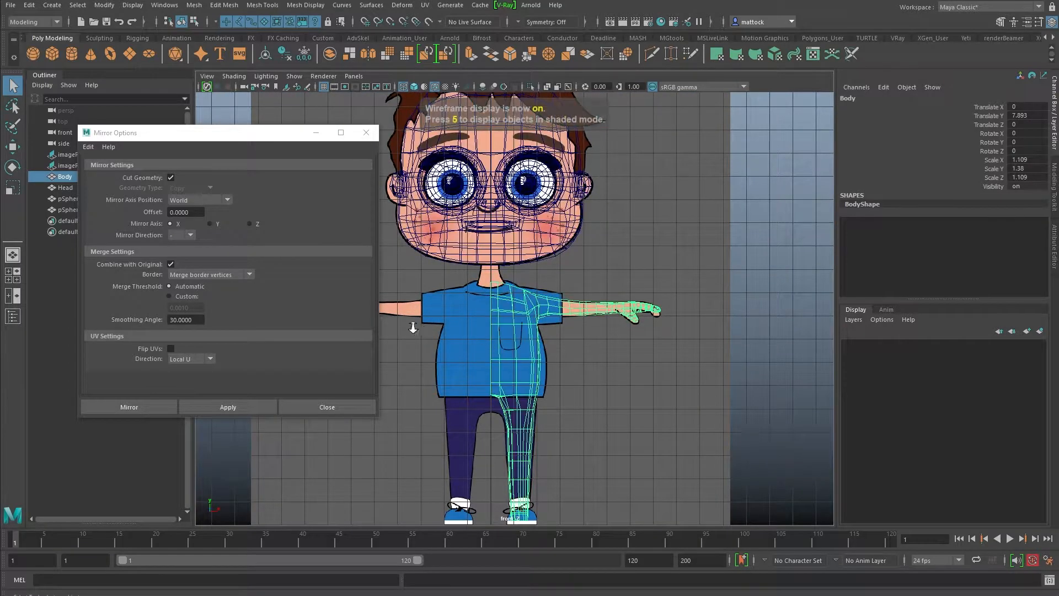
scroll(517, 334, up, 2)
Select the vertices along the body's open middle edge and snap them onto the grid's centre line.
right_drag(532, 335, 497, 334)
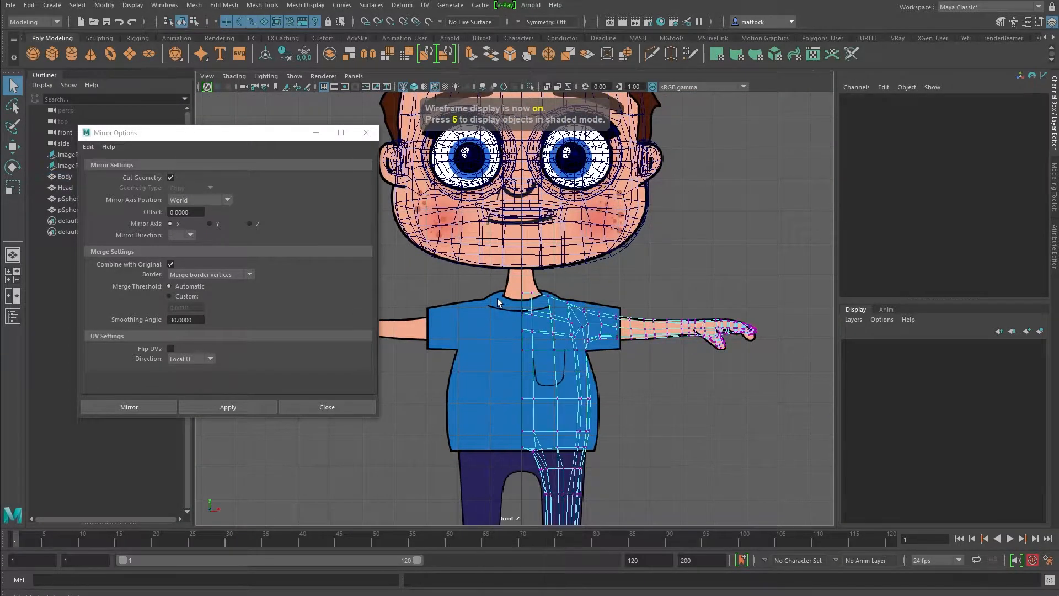
drag(527, 454, 508, 280)
scroll(524, 414, up, 2)
alt+middle_drag(514, 413, 508, 379)
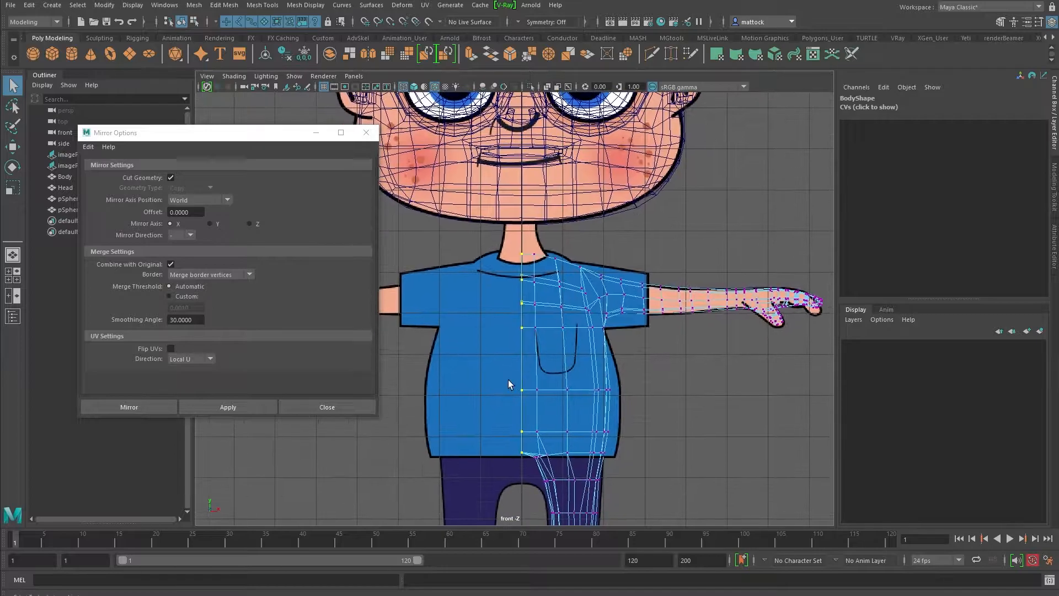
key(w)
drag(573, 355, 566, 354)
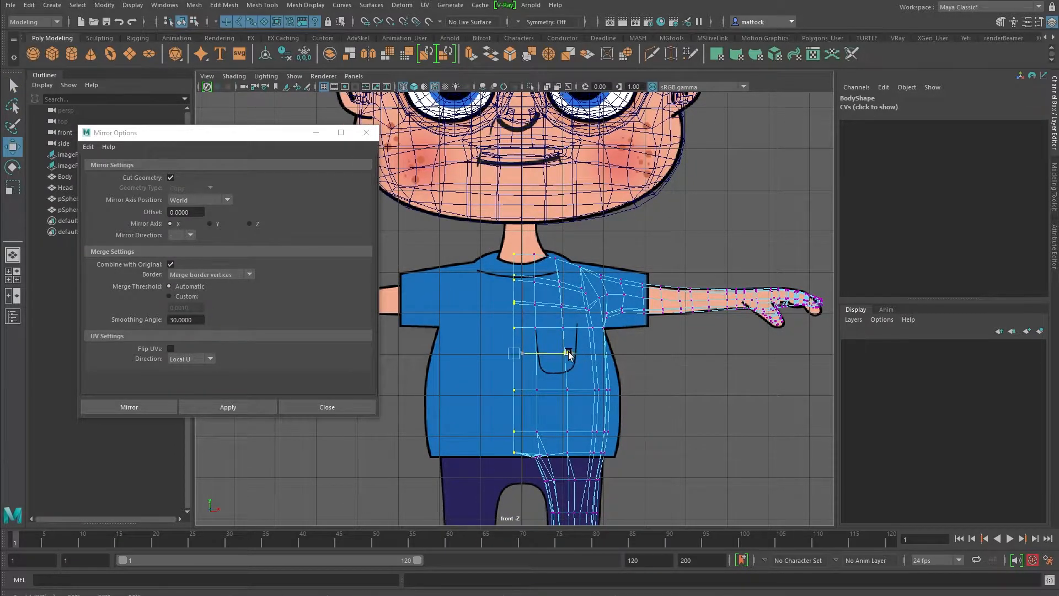
key(x)
middle_drag(520, 486, 522, 486)
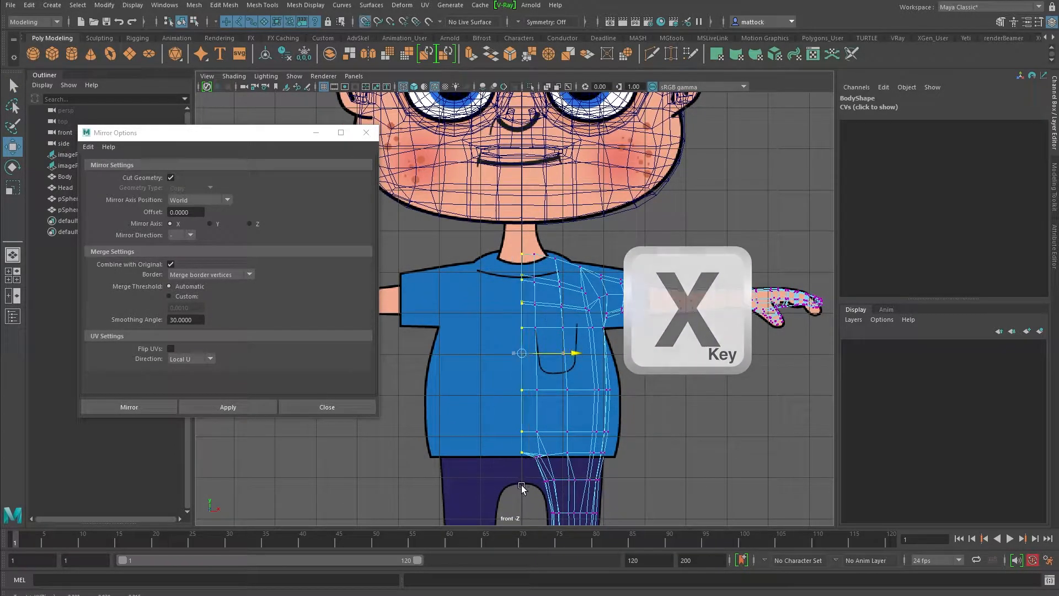
Leave vertex editing of the body for object selection and return to the perspective view.
right_click(567, 278)
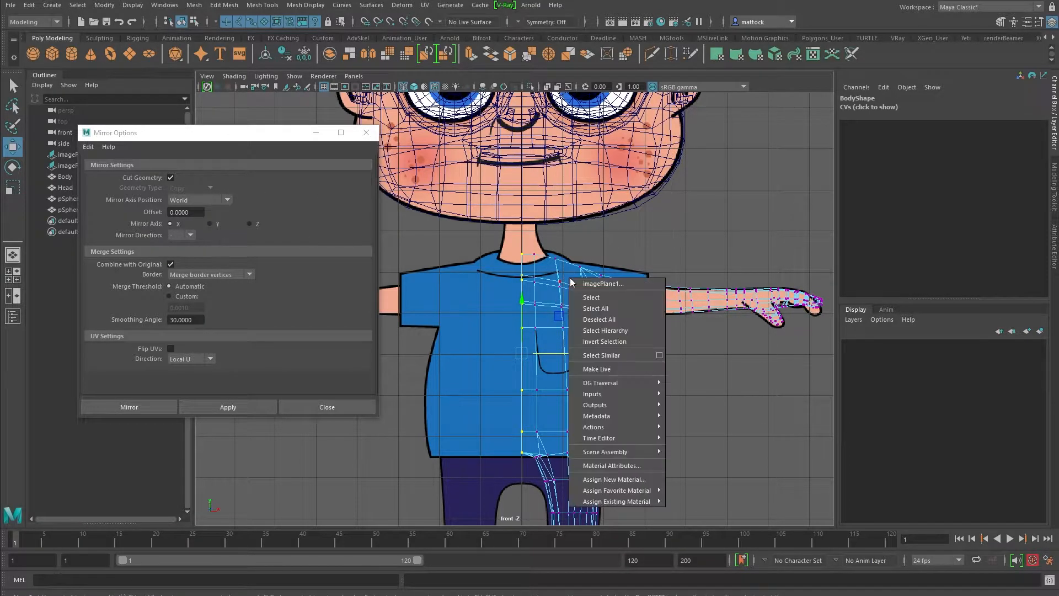
click(549, 292)
right_drag(552, 286, 605, 270)
click(638, 252)
key(space)
key(space)
scroll(695, 190, down, 3)
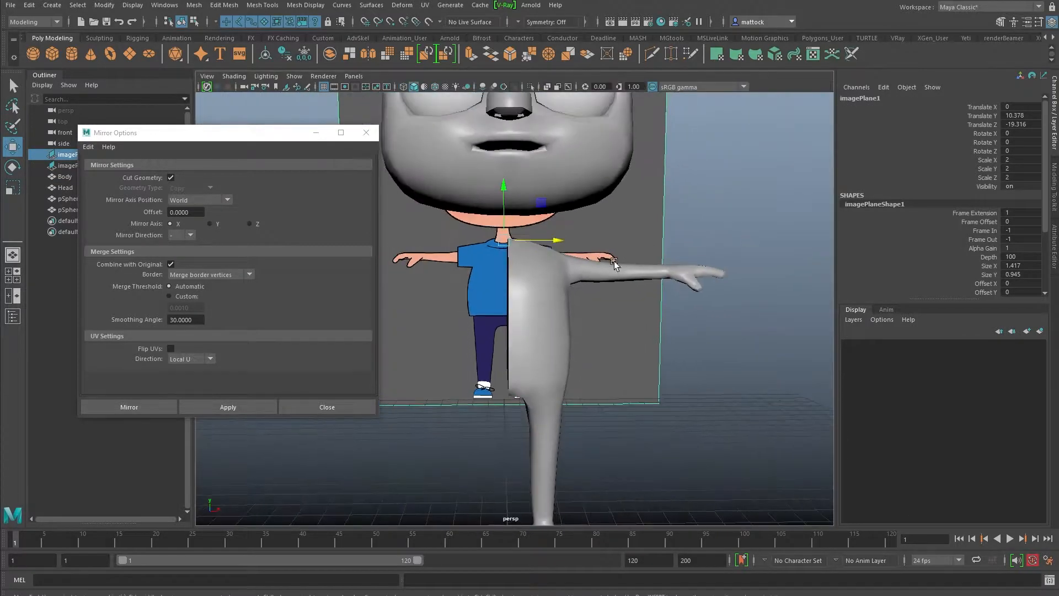
Mirror the body half across the world X axis, combining it with the original and merging border vertices.
alt+drag(662, 270, 608, 276)
click(608, 277)
alt+drag(626, 331, 528, 310)
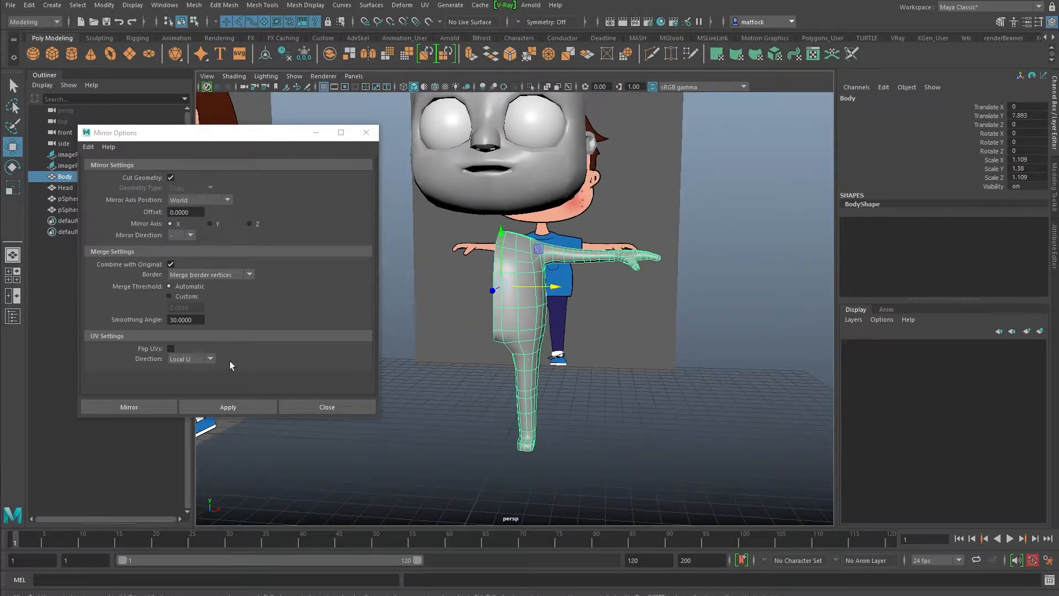
click(228, 407)
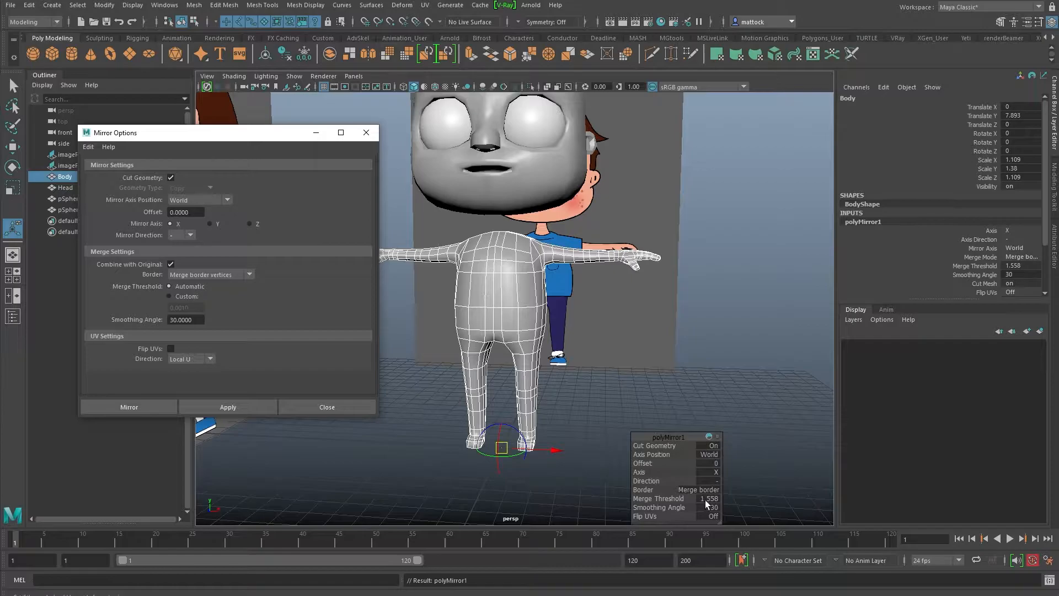
drag(674, 437, 682, 304)
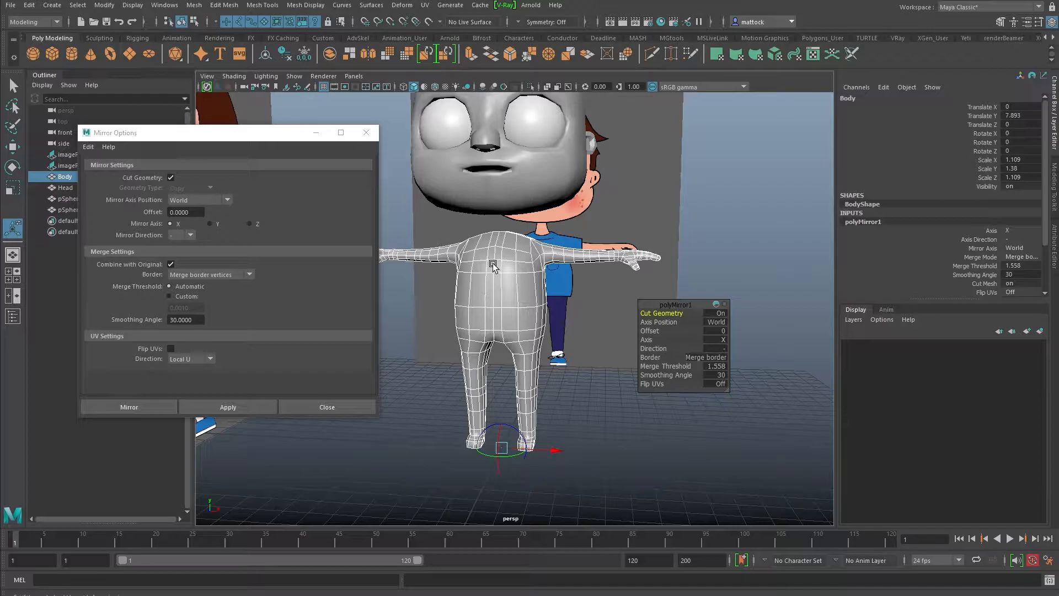
alt+drag(477, 282, 519, 321)
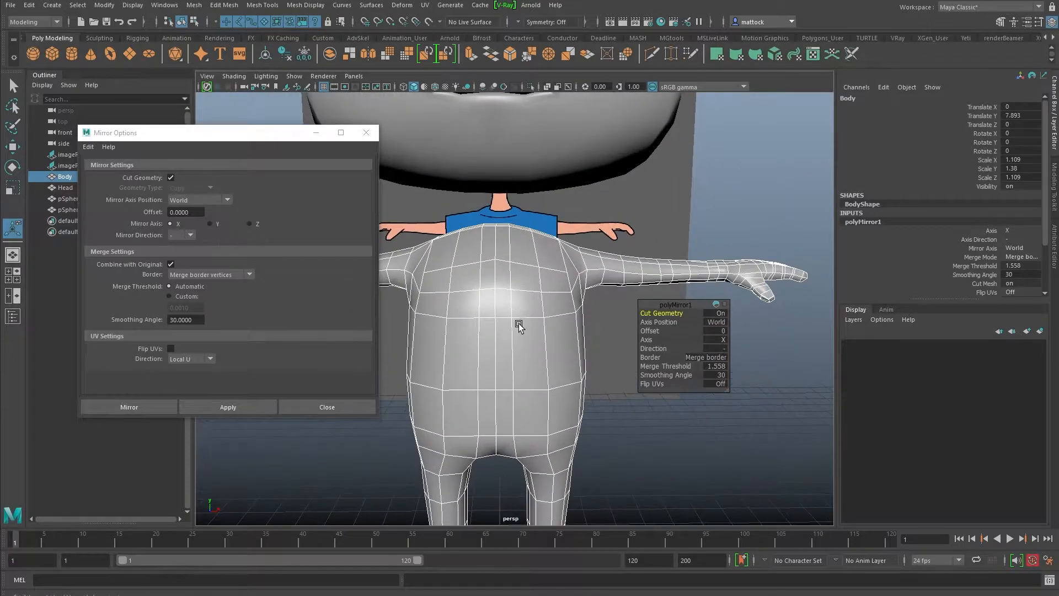
Inspect the mirrored body in smooth preview, then restore its unsmoothed display.
key(3)
right_drag(547, 349, 595, 331)
click(606, 400)
alt+drag(546, 373, 492, 337)
alt+drag(491, 378, 523, 323)
click(483, 249)
alt+drag(483, 248, 498, 301)
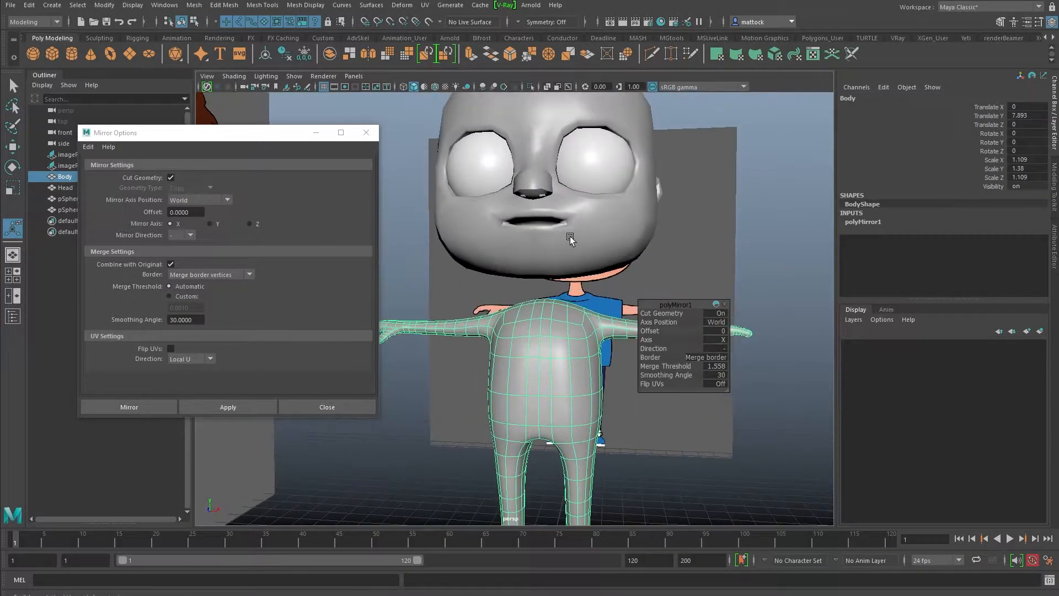
click(571, 247)
alt+drag(549, 328, 545, 356)
click(546, 356)
key(1)
Move the polyMirror1 settings overlay clear of the body, deselect the body and close the Mirror options.
click(710, 313)
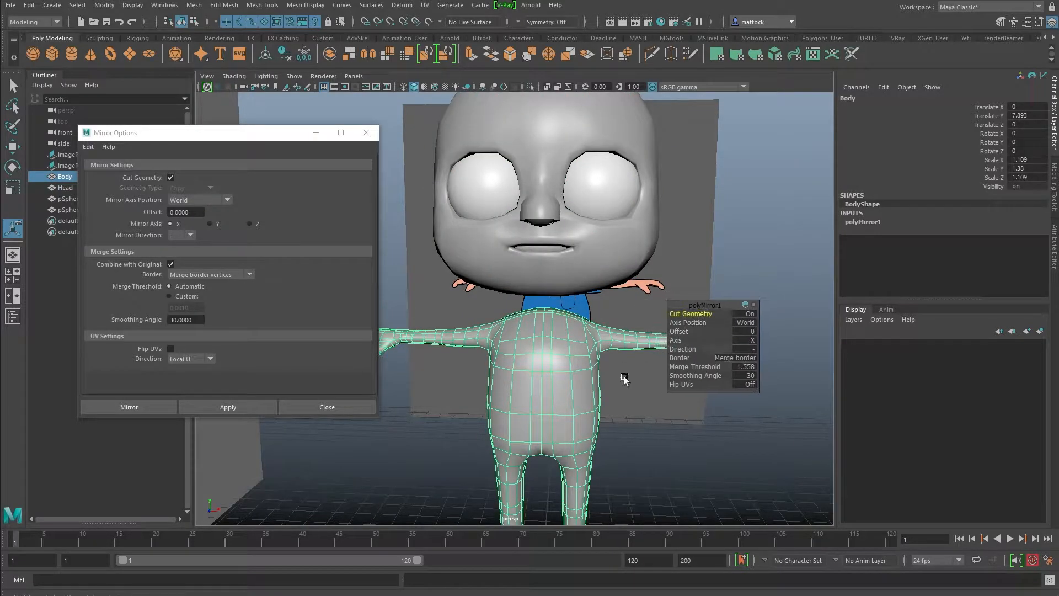
drag(709, 305, 774, 409)
right_click(403, 436)
click(367, 436)
click(713, 369)
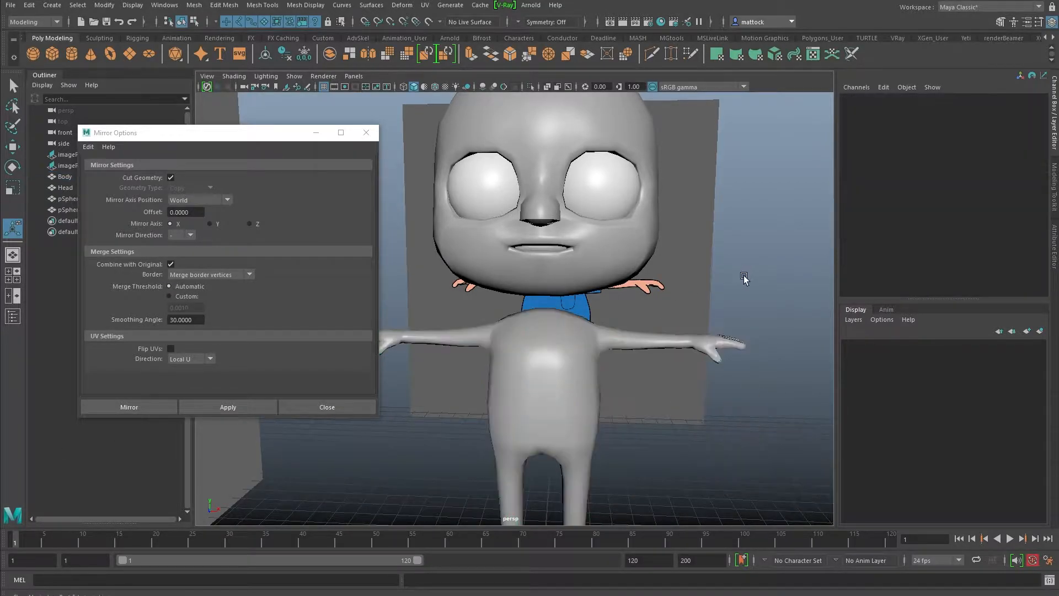
click(365, 133)
alt+drag(593, 318, 546, 295)
alt+right_drag(467, 293, 503, 341)
alt+drag(503, 341, 487, 324)
alt+drag(491, 374, 478, 385)
click(480, 382)
click(511, 287)
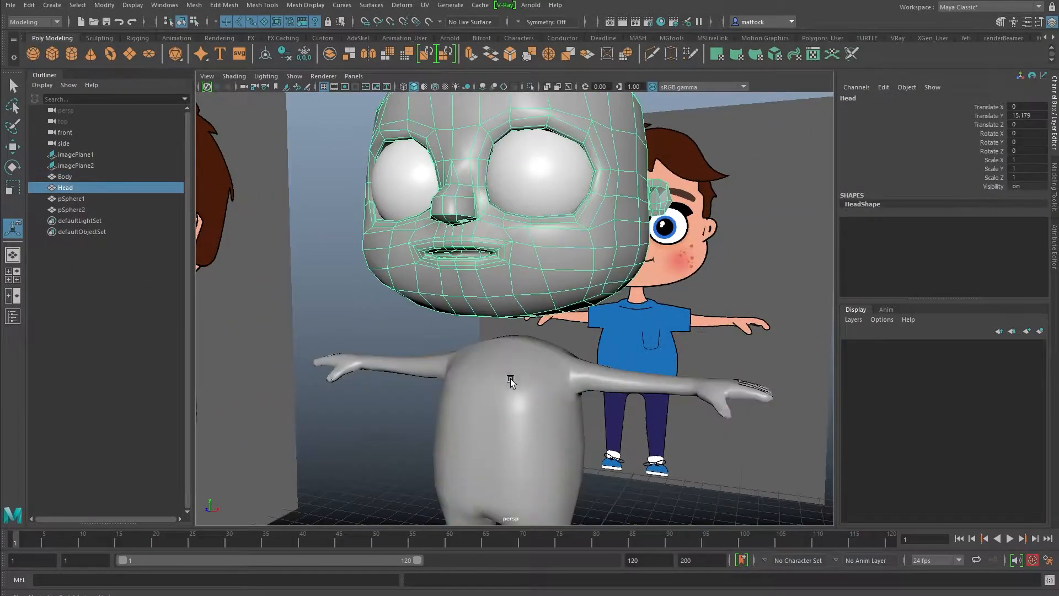
Delete the construction history of the Body and Head meshes together and deselect them to check the result.
click(512, 379)
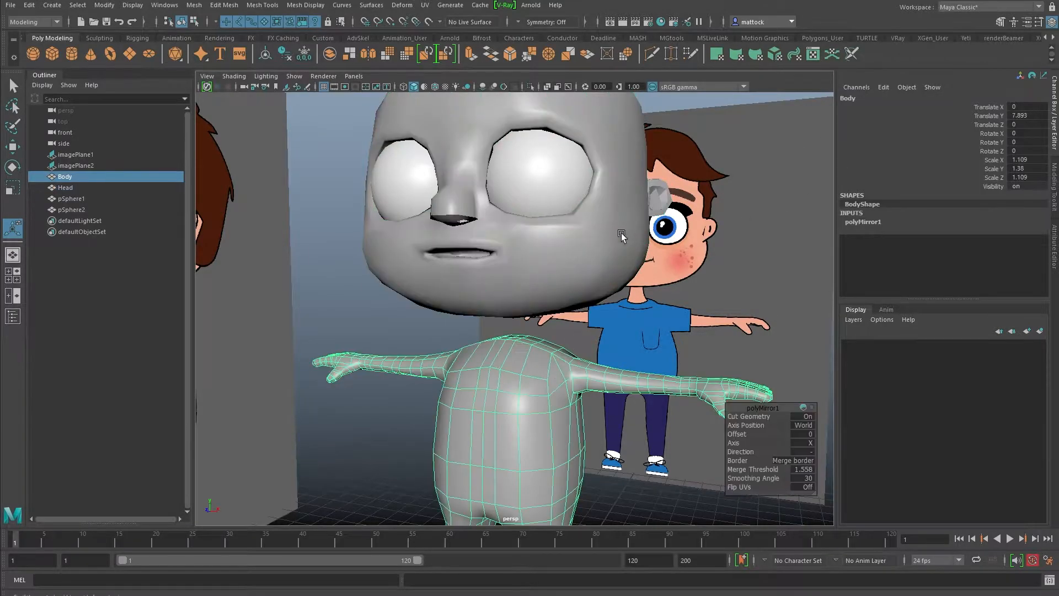
alt+drag(523, 322, 588, 358)
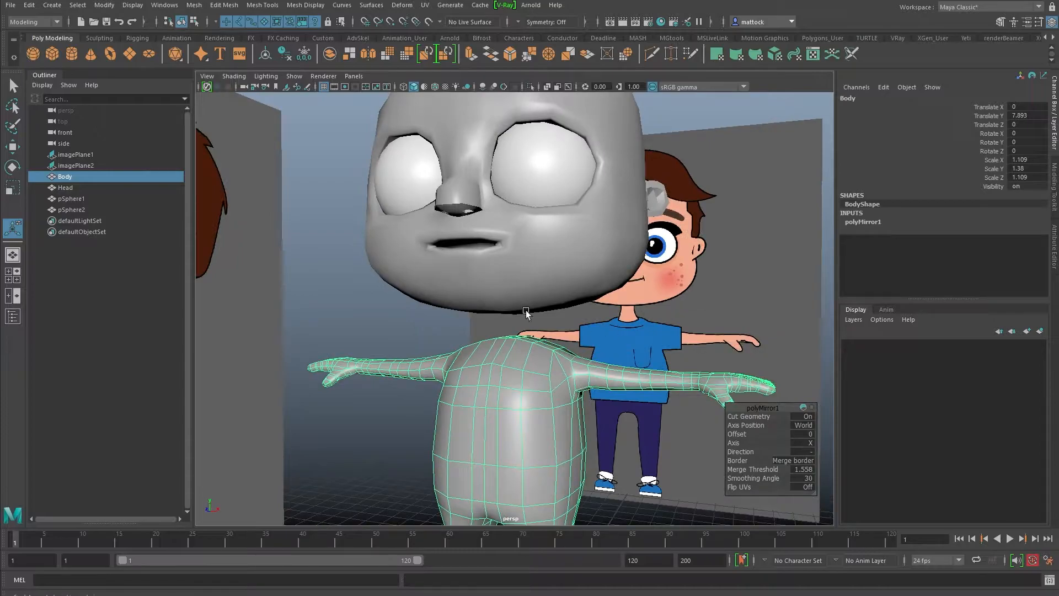
alt+drag(527, 309, 492, 324)
shift+click(509, 288)
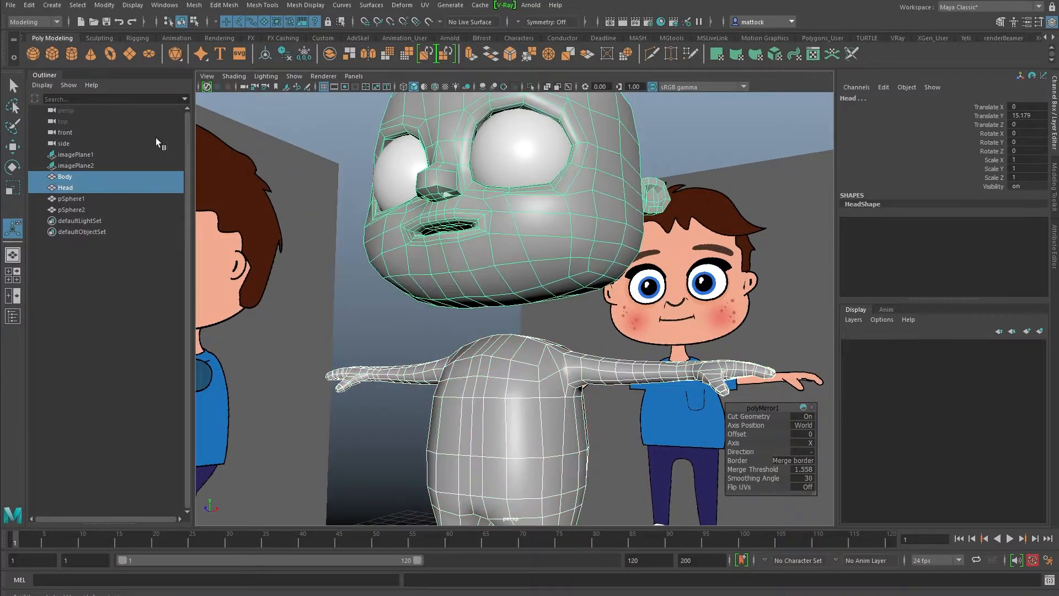
click(29, 5)
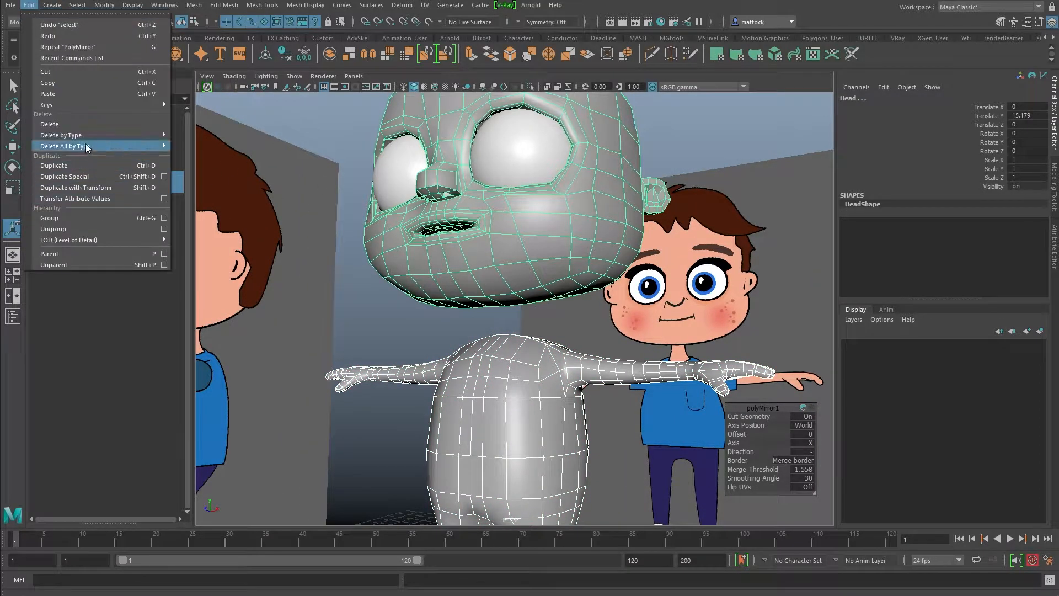
mouse_move(73, 145)
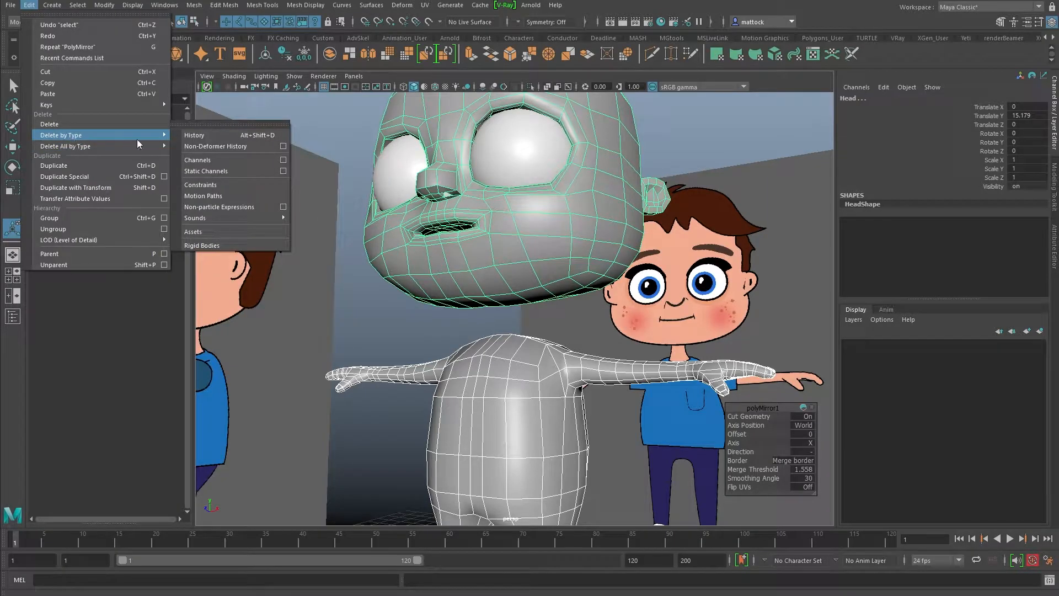
mouse_move(102, 137)
click(203, 151)
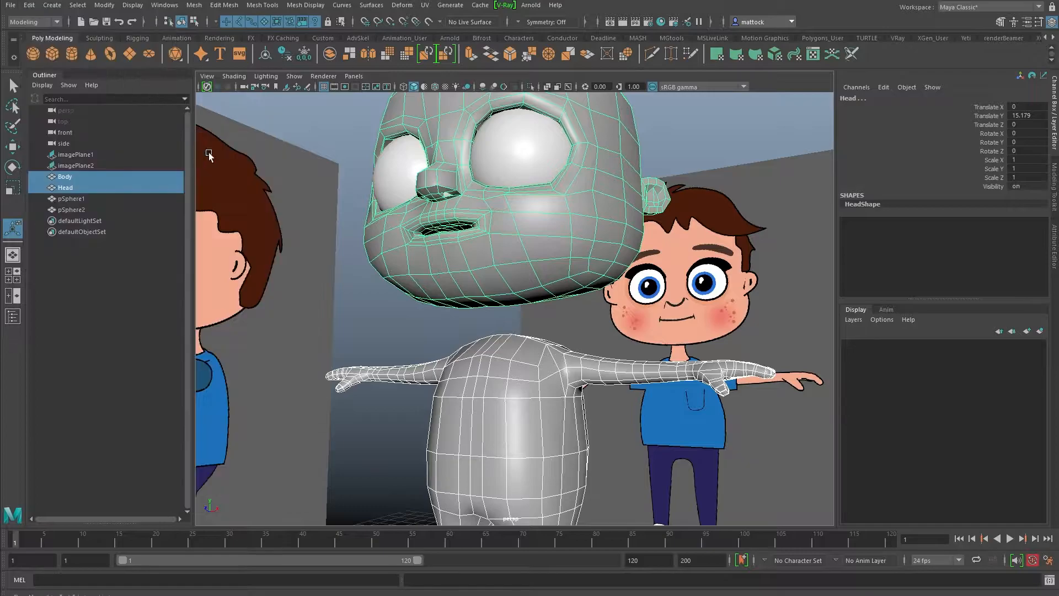
click(389, 282)
click(518, 263)
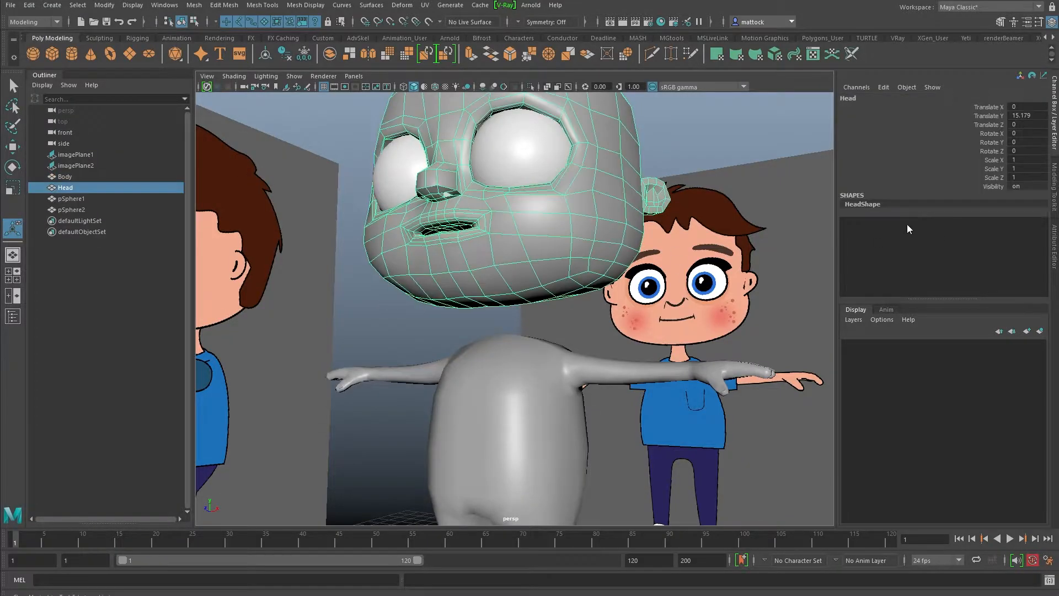
Combine the Body and Head meshes into a single object.
click(572, 389)
key(f)
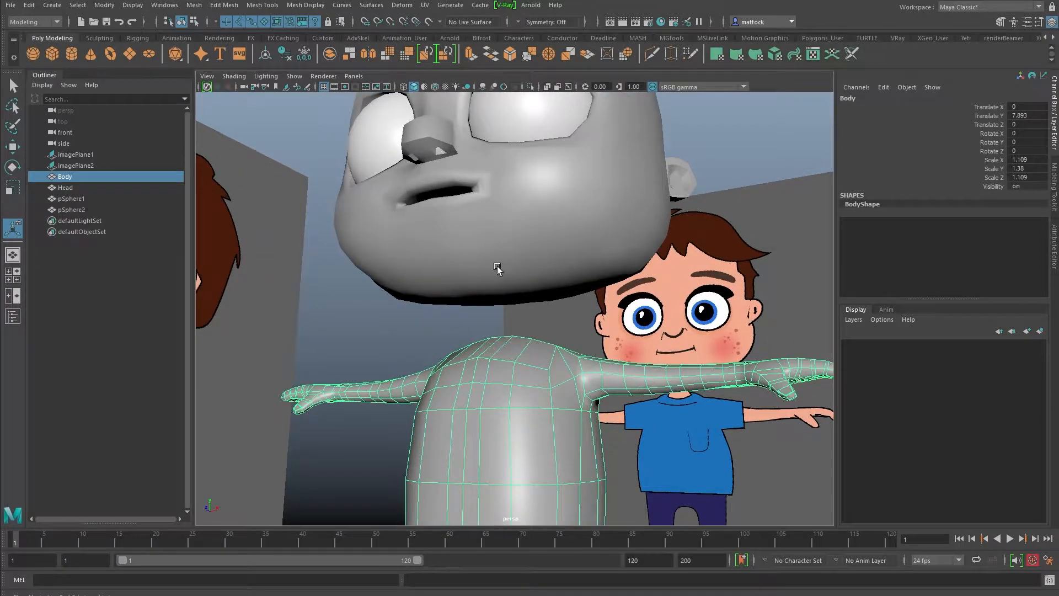
alt+drag(521, 287, 484, 281)
shift+click(525, 271)
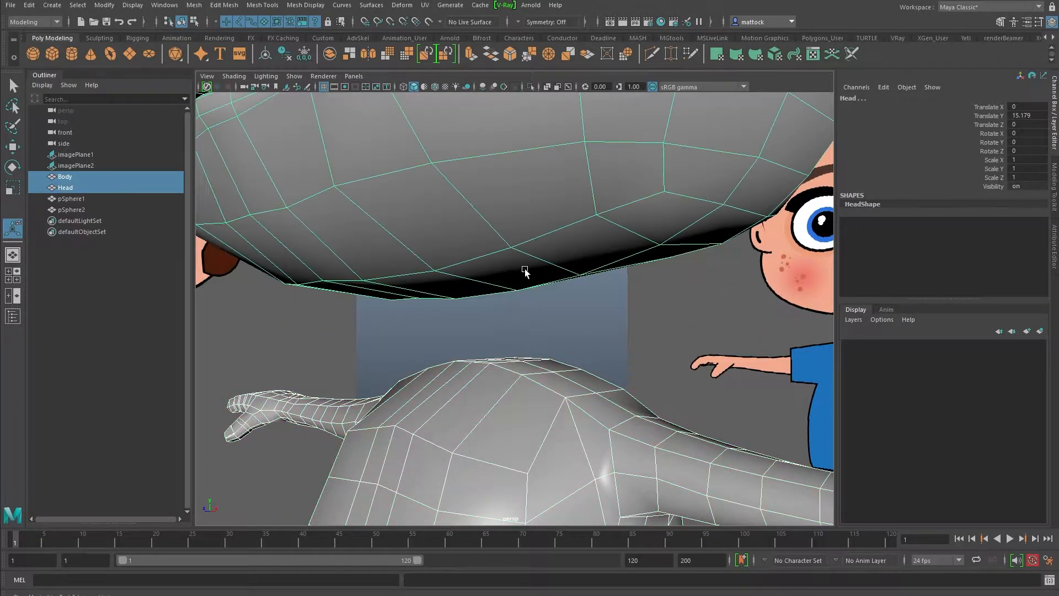
click(194, 5)
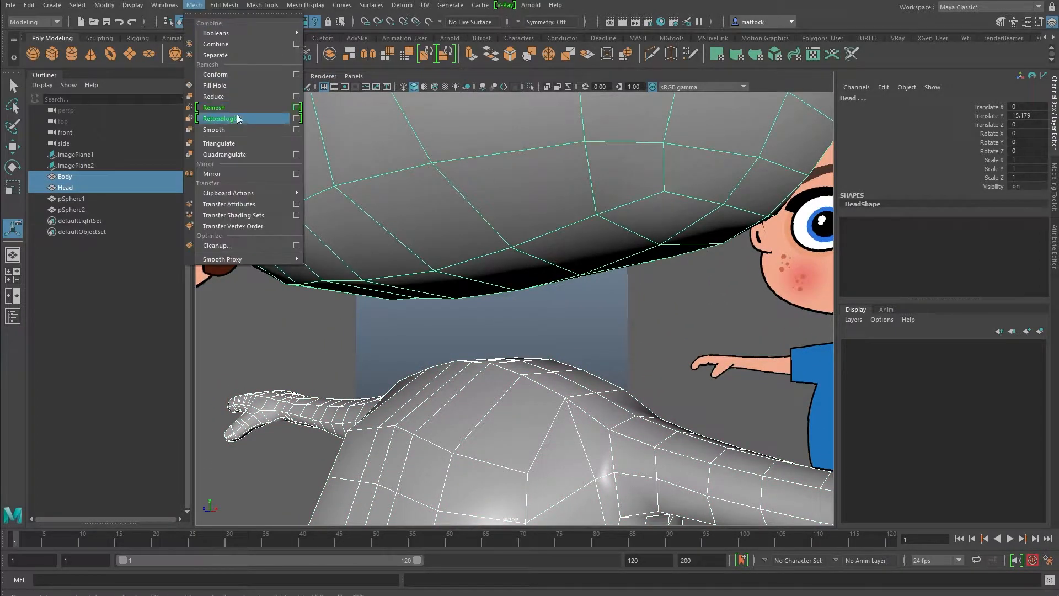
click(215, 44)
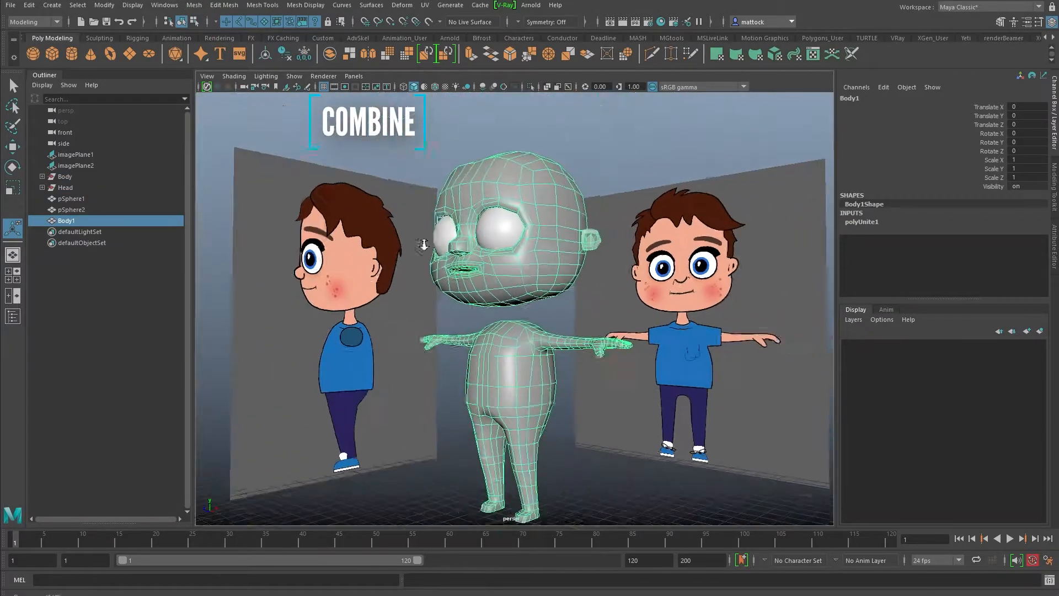
Try moving the combined head and body as one object, then undo the move.
alt+drag(536, 293, 442, 295)
click(559, 141)
click(568, 185)
alt+drag(549, 273, 534, 378)
key(w)
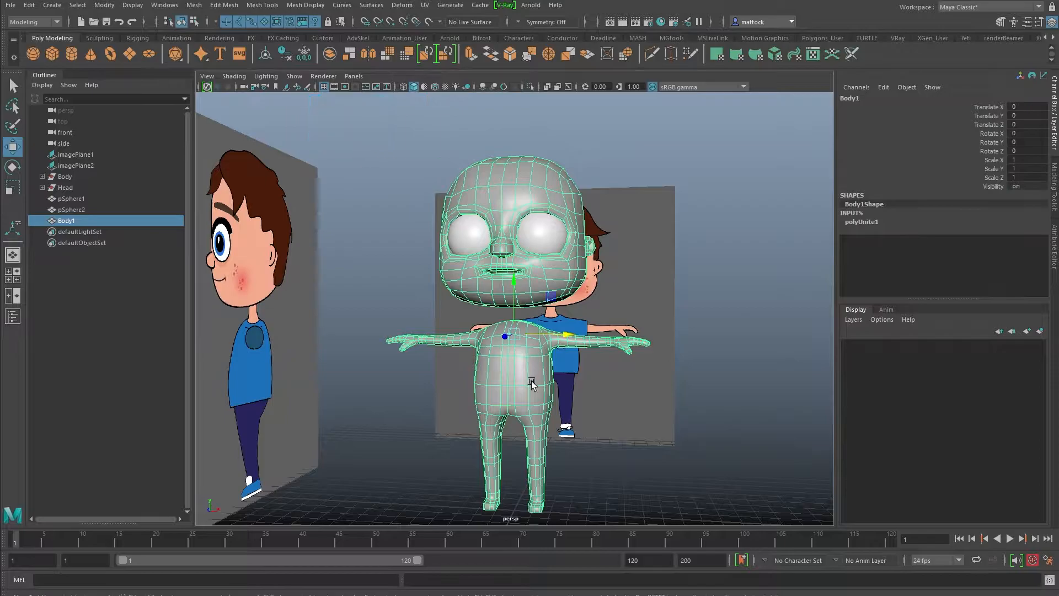
drag(514, 341, 426, 273)
key(ctrl+z)
Show the combined mesh's vertices across the chin and shoulders, then return to object selection.
alt+drag(499, 304, 452, 314)
alt+right_drag(451, 314, 470, 340)
alt+drag(470, 340, 508, 301)
right_drag(502, 214, 450, 214)
alt+drag(581, 250, 655, 259)
alt+right_drag(656, 259, 521, 281)
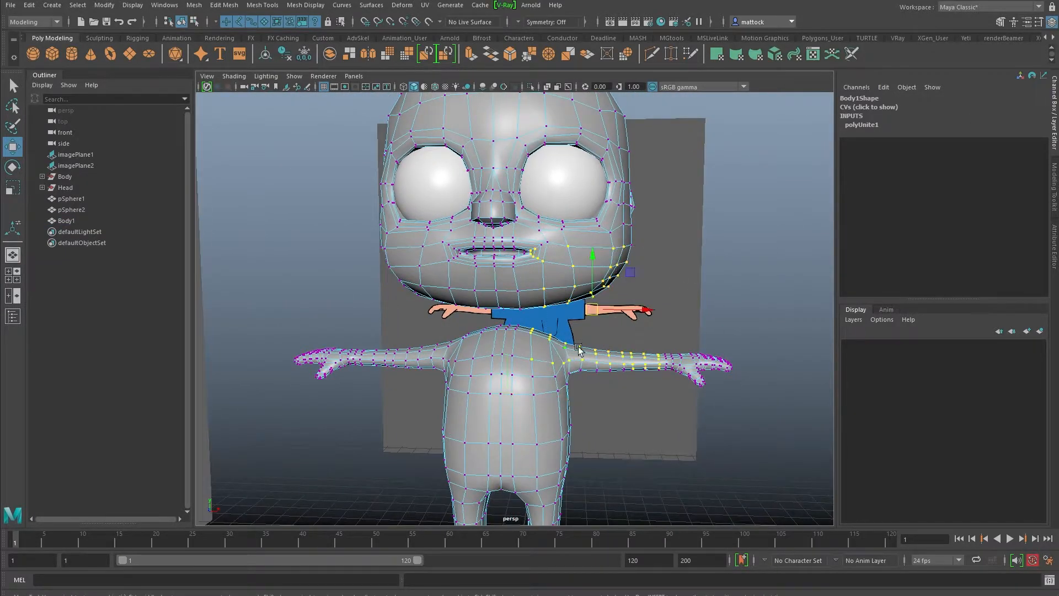
right_drag(532, 240, 579, 225)
Examine the gap between the head's underside and the top of the torso from the front and side.
alt+right_drag(505, 286, 544, 293)
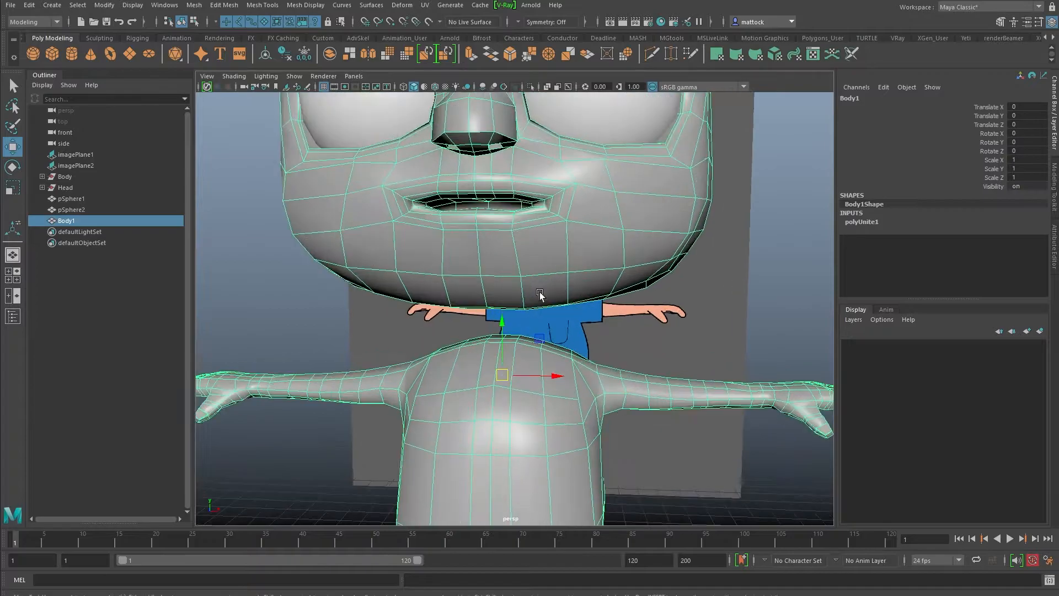
alt+drag(544, 293, 474, 278)
alt+drag(482, 323, 433, 326)
alt+right_drag(402, 303, 480, 309)
alt+drag(480, 309, 406, 306)
alt+right_drag(406, 306, 381, 258)
alt+middle_drag(415, 252, 439, 298)
alt+drag(440, 298, 414, 298)
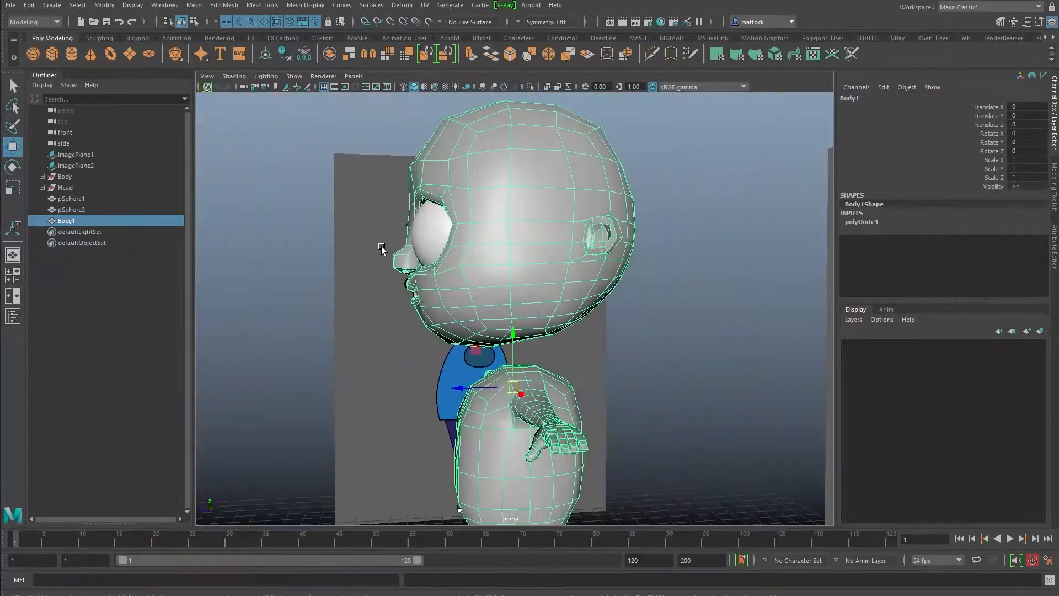
alt+right_drag(383, 248, 494, 307)
alt+drag(494, 307, 481, 309)
alt+right_drag(481, 309, 470, 300)
alt+drag(471, 300, 400, 314)
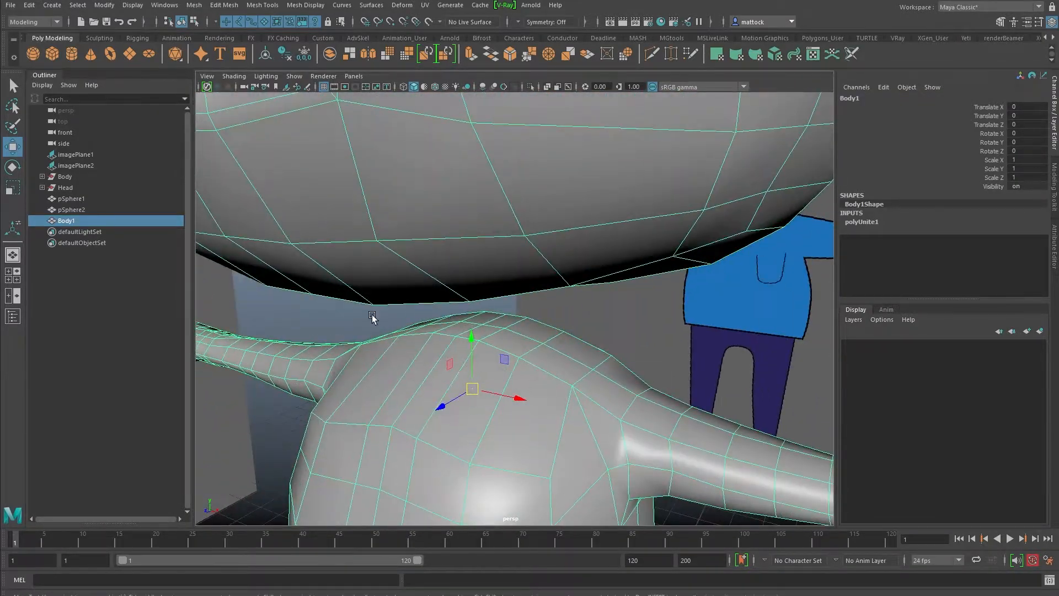
alt+right_drag(400, 315, 532, 309)
alt+drag(532, 309, 573, 299)
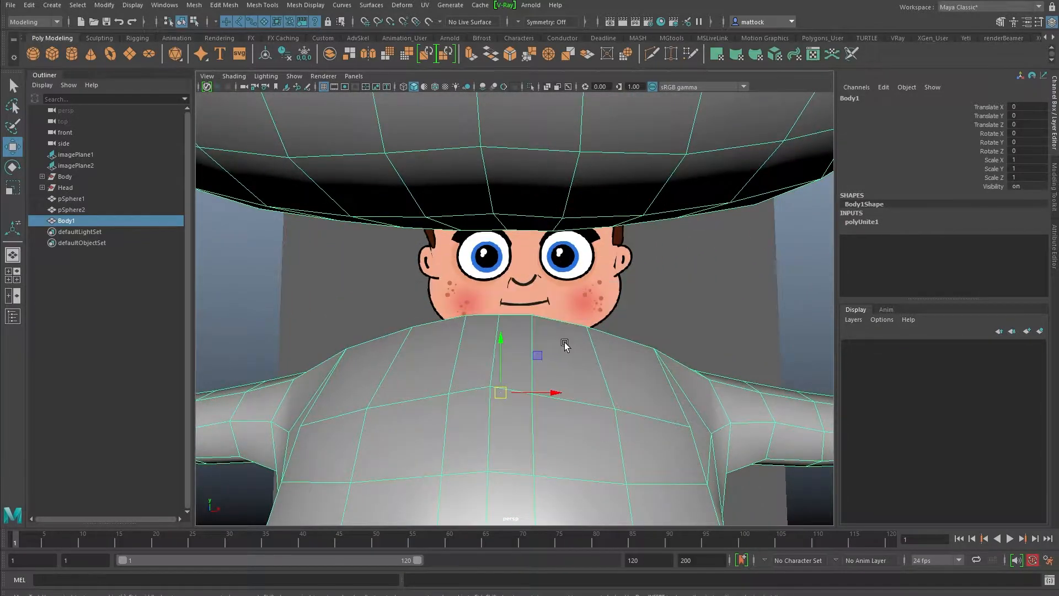
Select the faces on top of the torso and compare their position with the neck in the front reference view.
key(space)
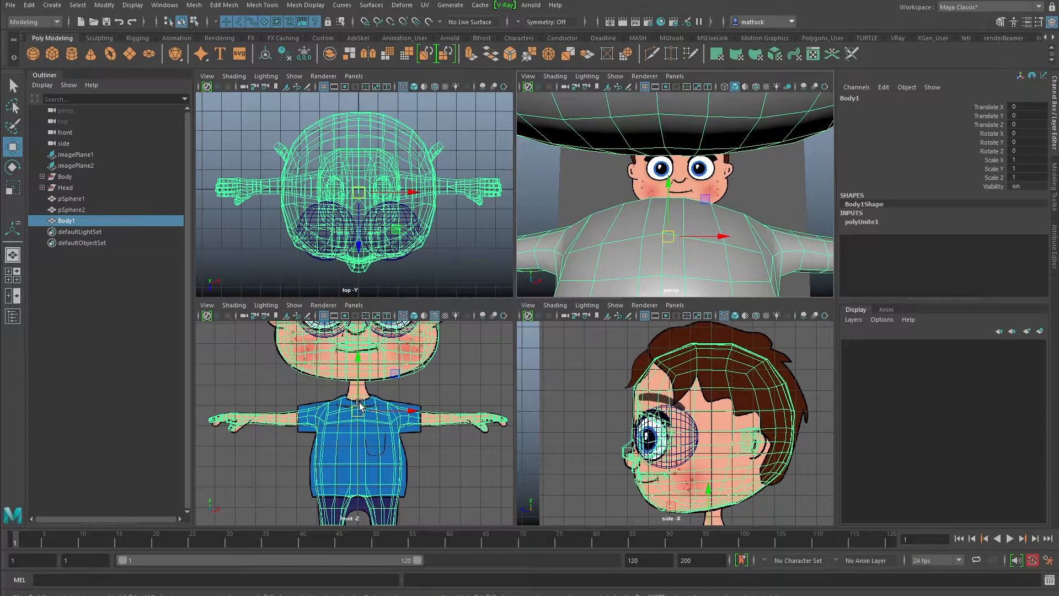
alt+drag(731, 226, 702, 242)
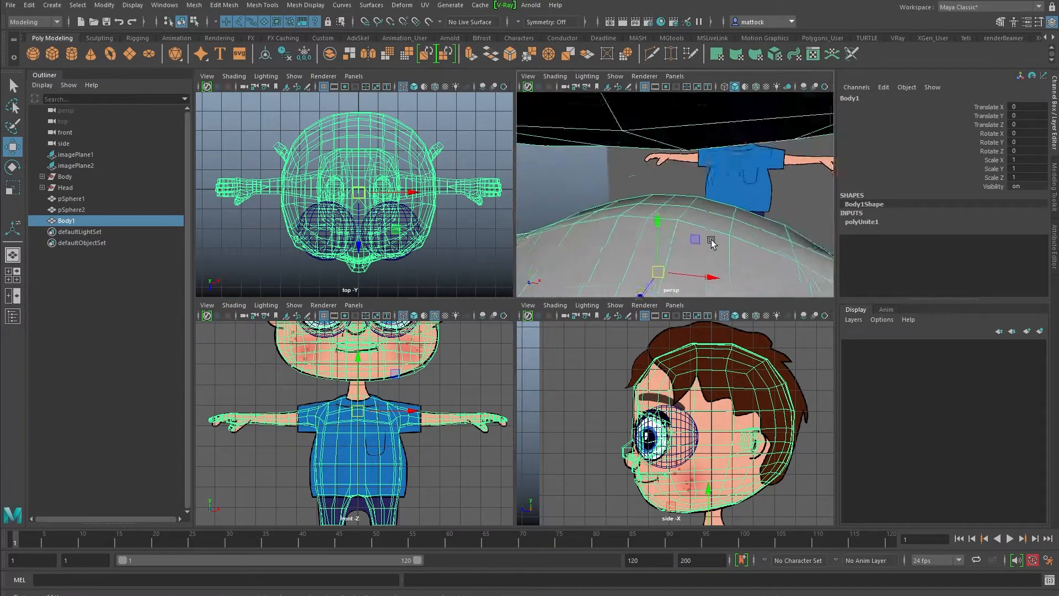
alt+drag(688, 241, 671, 223)
right_drag(672, 221, 669, 234)
alt+drag(670, 234, 635, 227)
click(633, 206)
shift+click(643, 220)
shift+click(687, 206)
alt+drag(695, 190, 584, 261)
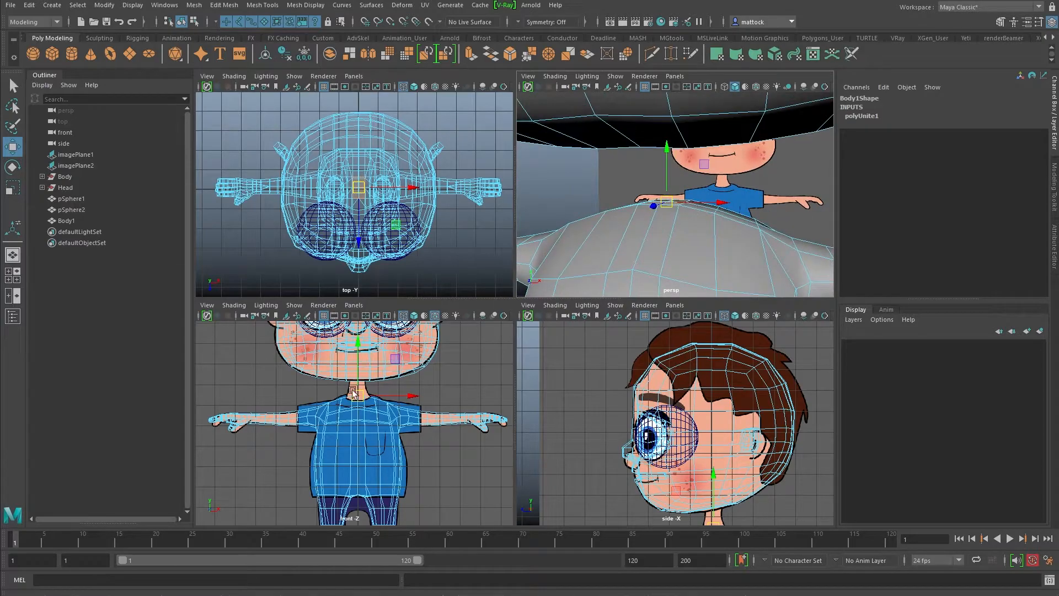
scroll(358, 449, up, 10)
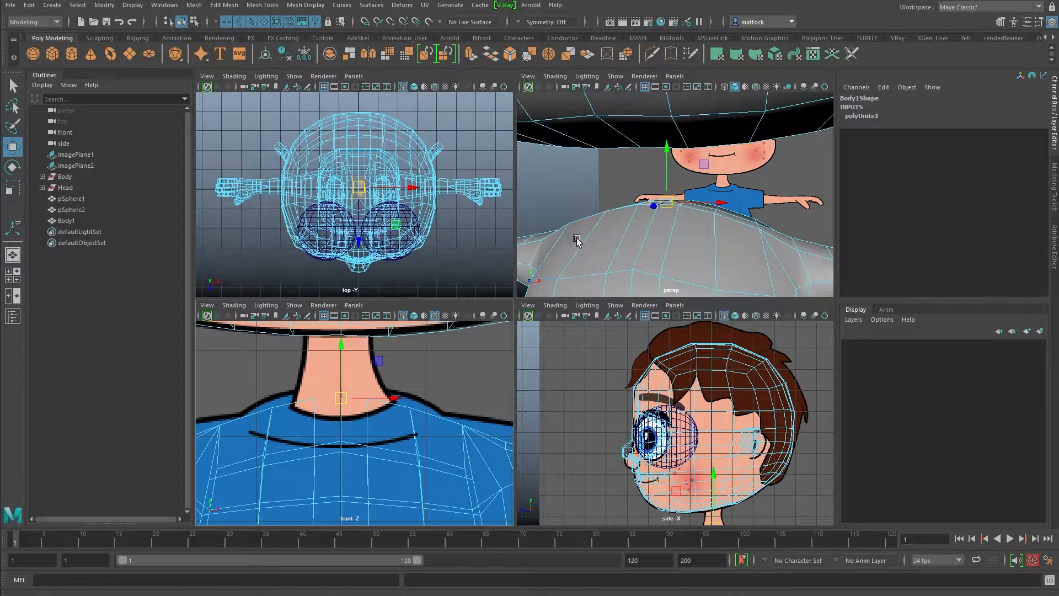
Enable Object X symmetry and move the side edges on top of the torso outward along X towards the neck outline.
alt+drag(734, 228, 716, 251)
right_drag(716, 251, 695, 217)
click(695, 217)
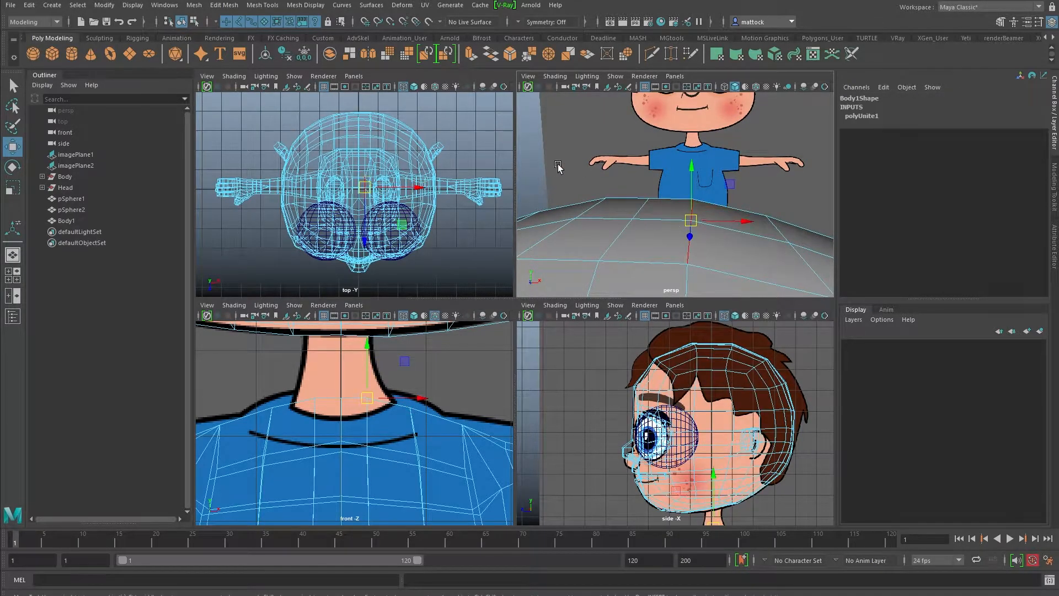
right_drag(532, 168, 530, 108)
drag(739, 220, 768, 221)
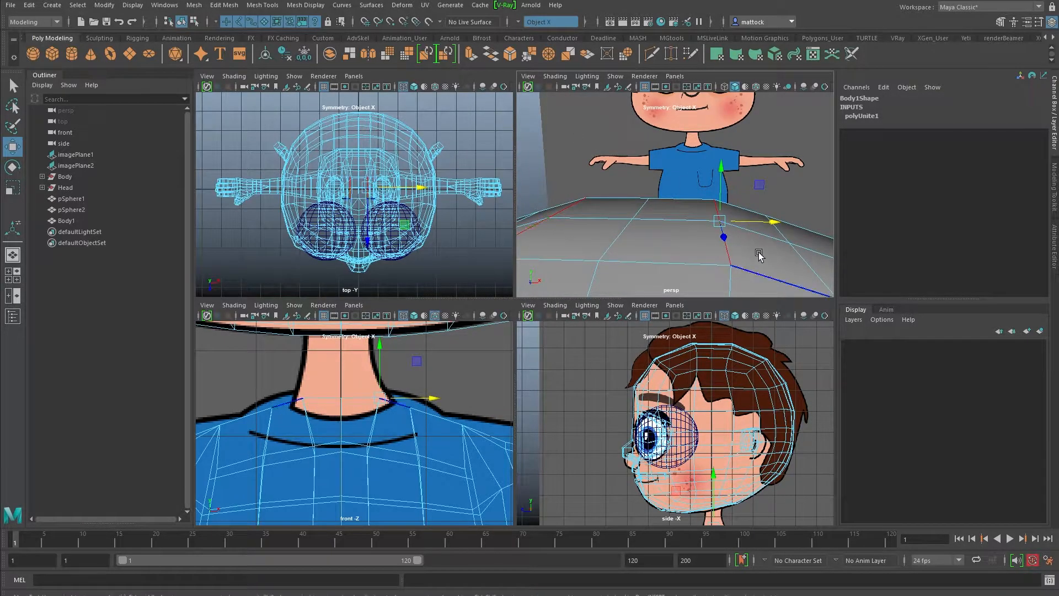
Widen the symmetric edges at the neck base slightly further along X to match the neck width in the front reference.
click(804, 256)
shift+click(785, 234)
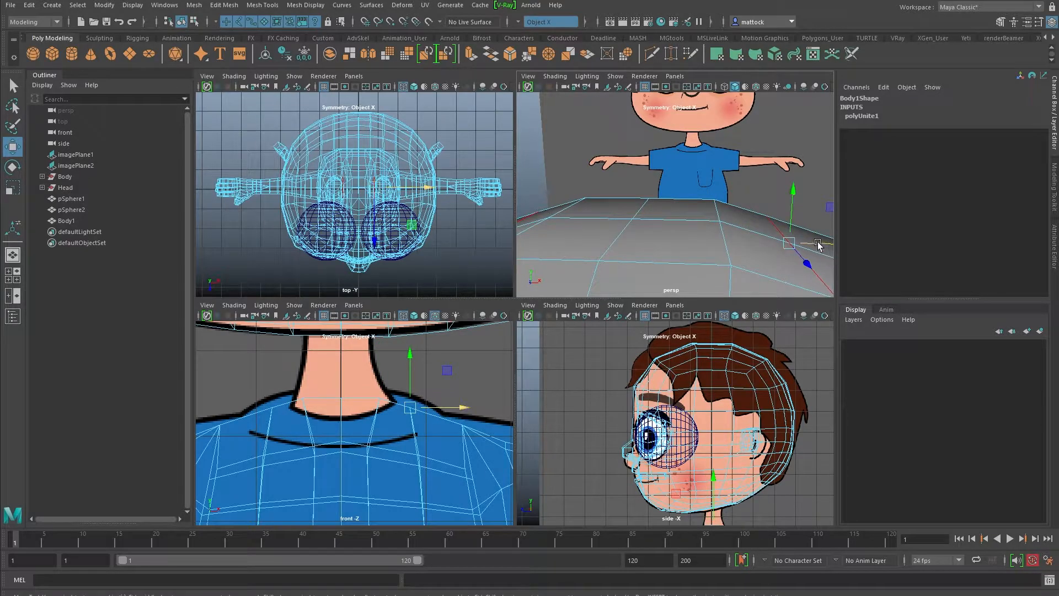
click(726, 243)
shift+click(726, 243)
drag(757, 222, 771, 226)
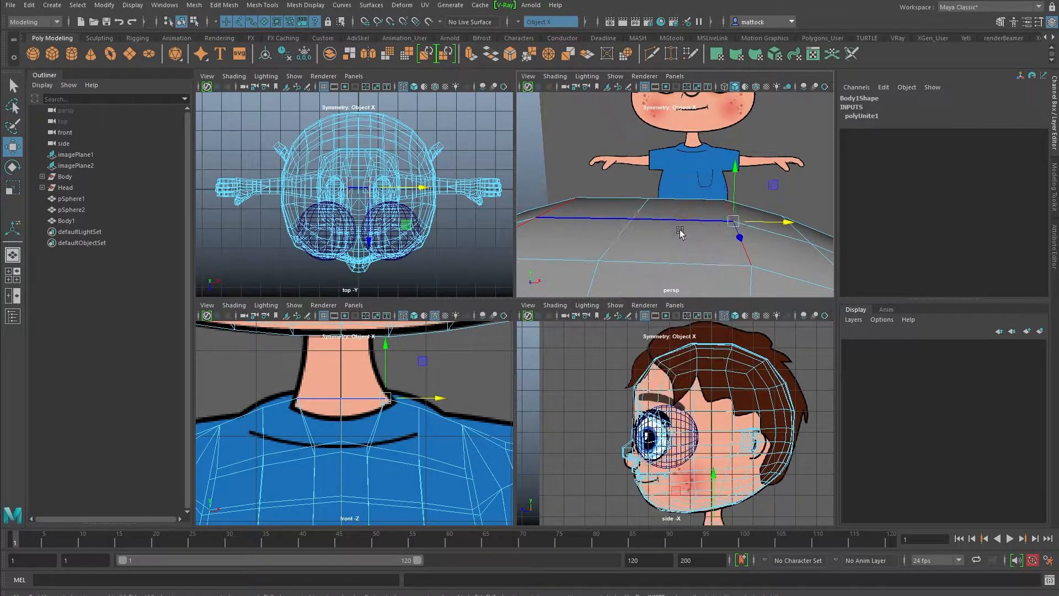
Extrude the four faces at the neck base with a slight inset, raise them about 0.072, and delete them to open the neck.
click(670, 214)
shift+click(609, 238)
scroll(665, 216, down, 2)
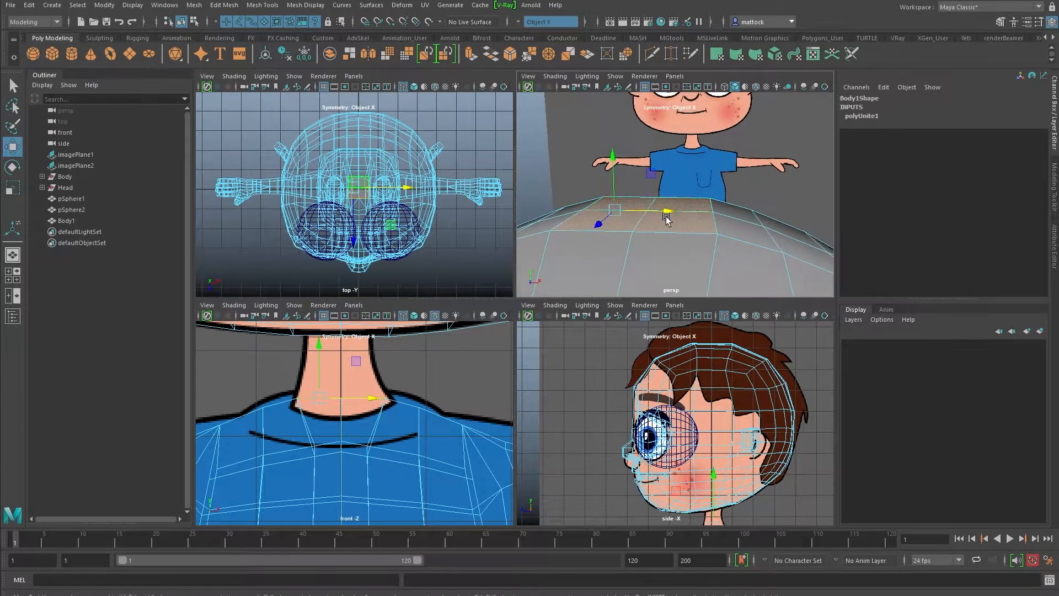
alt+drag(664, 216, 667, 210)
key(space)
alt+right_drag(625, 226, 521, 267)
alt+drag(520, 267, 491, 276)
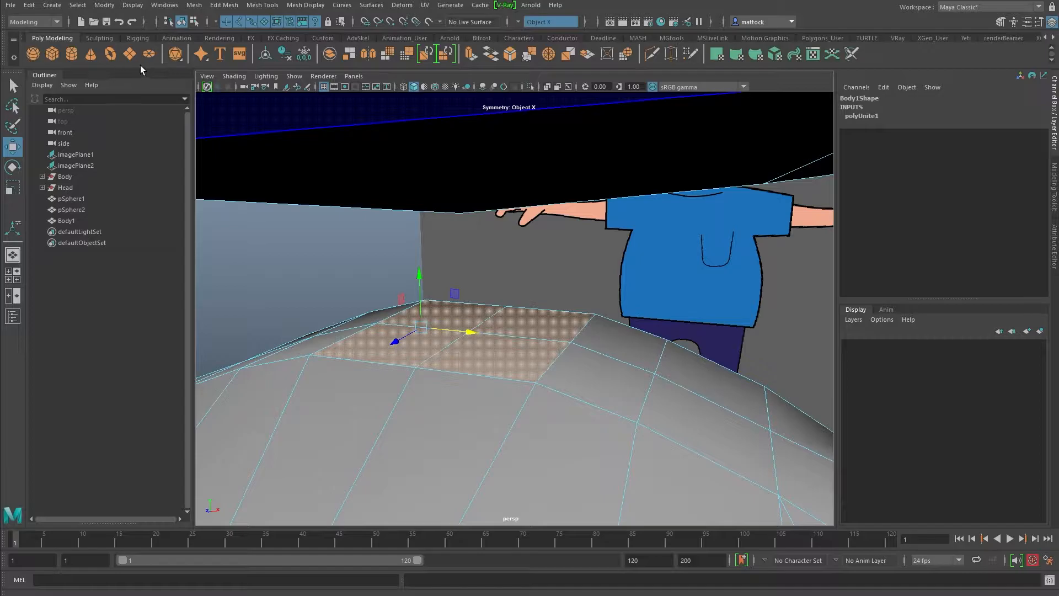
click(470, 54)
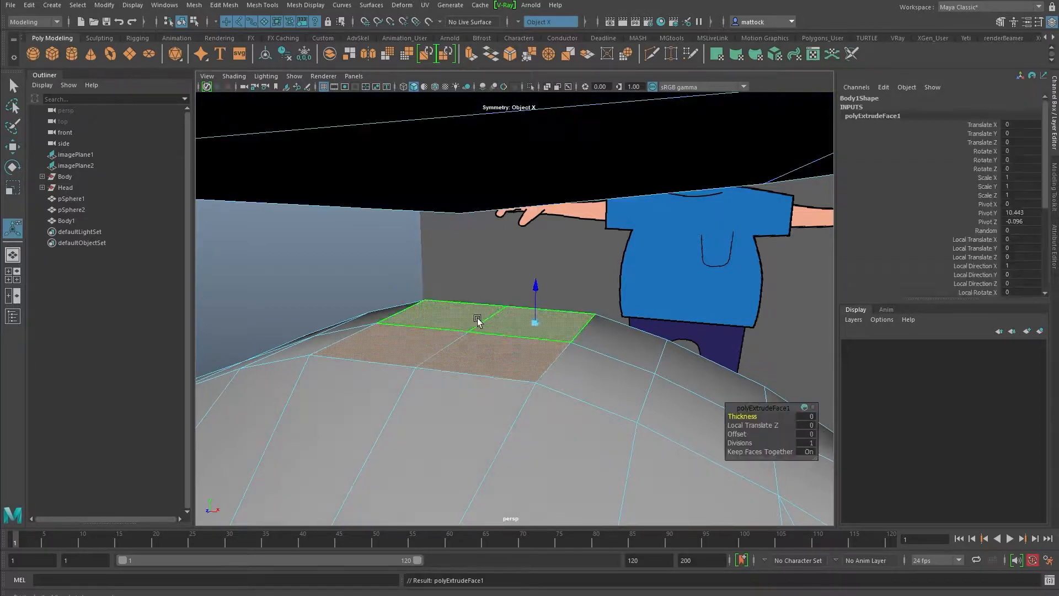
drag(527, 323, 528, 324)
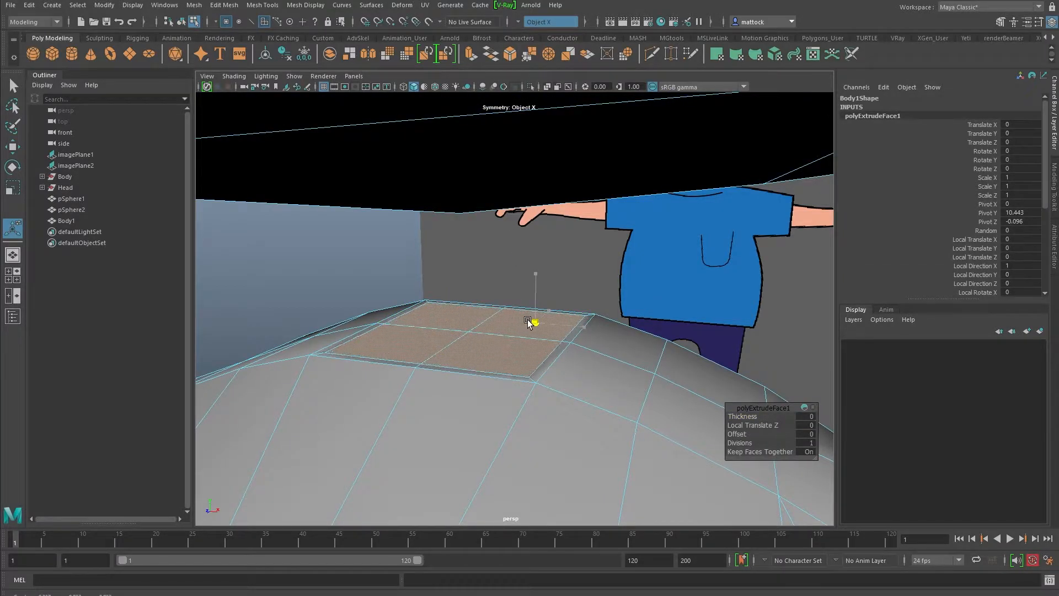
drag(543, 274, 534, 273)
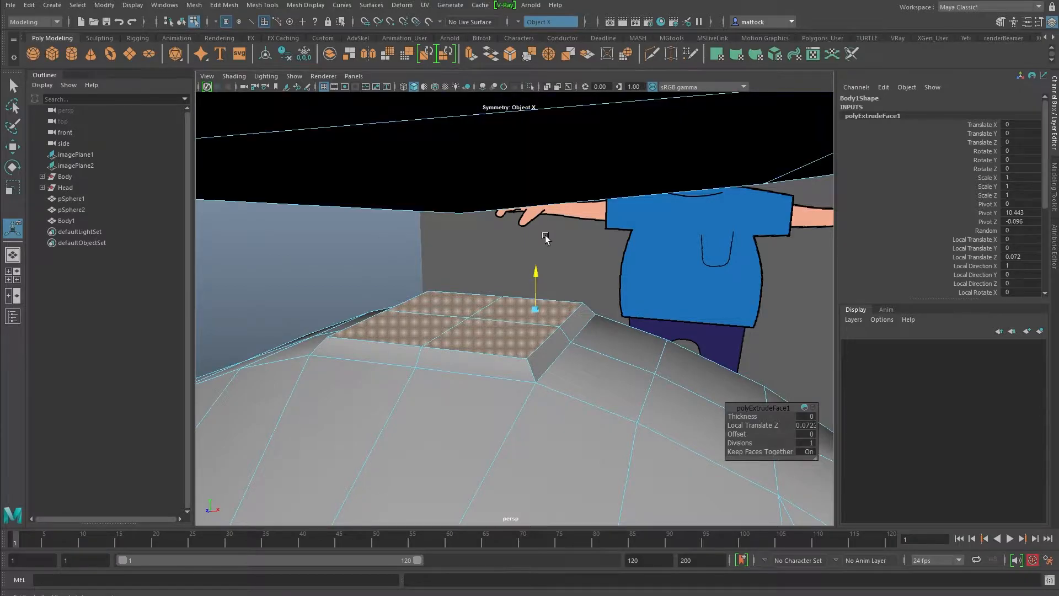
key(Delete)
Insert a symmetric edge loop around the side of the head in front of the ear with the Multi-Cut tool.
alt+drag(548, 236, 500, 275)
alt+drag(643, 236, 492, 272)
alt+right_drag(491, 272, 528, 314)
alt+drag(528, 314, 567, 109)
shift+right_drag(586, 215, 559, 302)
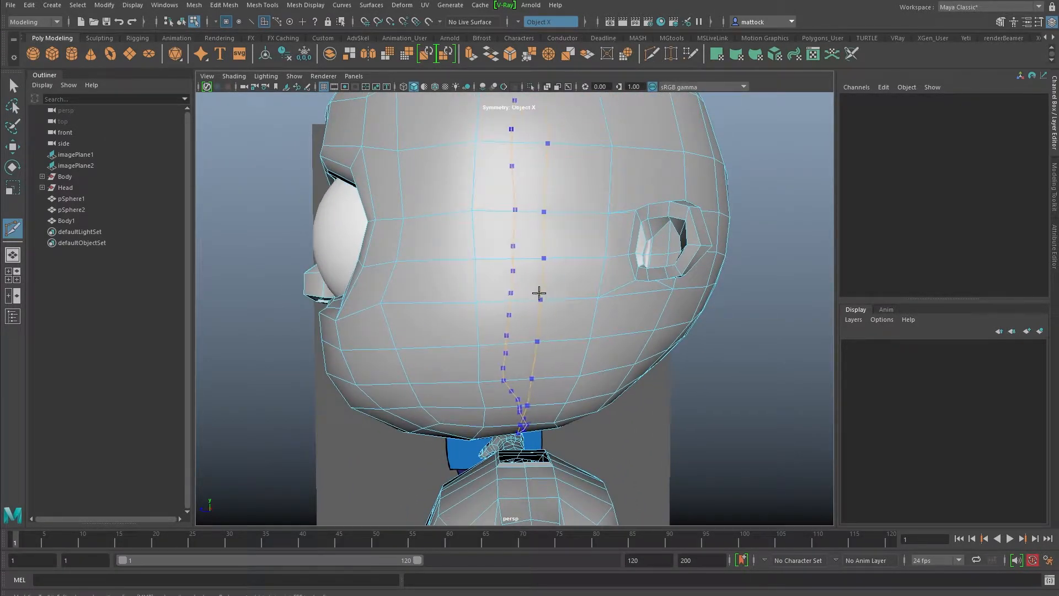
ctrl+click(537, 297)
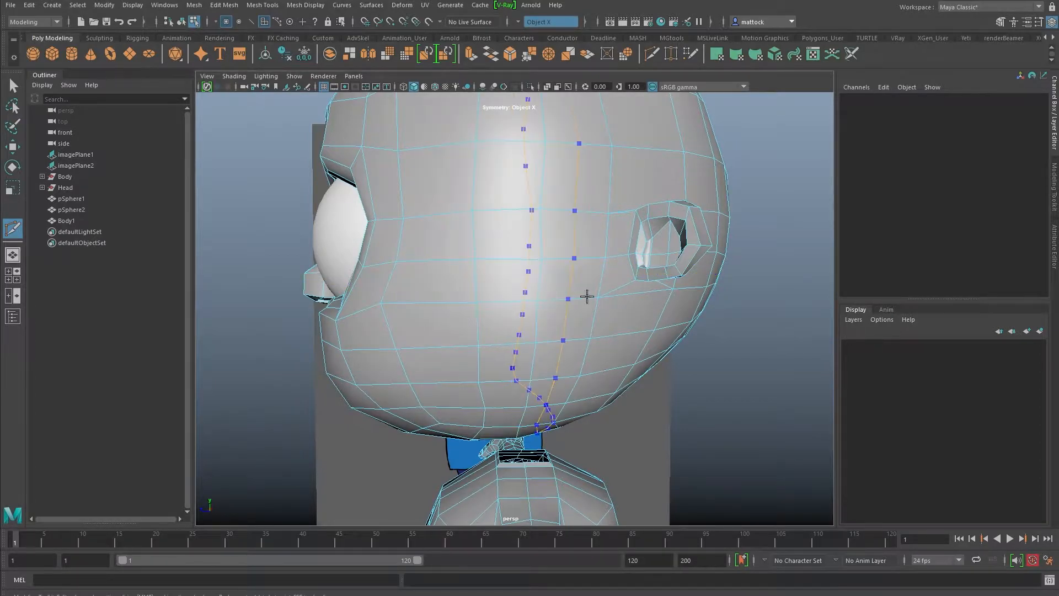
Leave the Multi-Cut tool and examine the head's underside above the neck opening, ending in the four-view layout.
scroll(537, 272, down, 5)
alt+drag(537, 272, 421, 285)
alt+right_drag(421, 286, 518, 286)
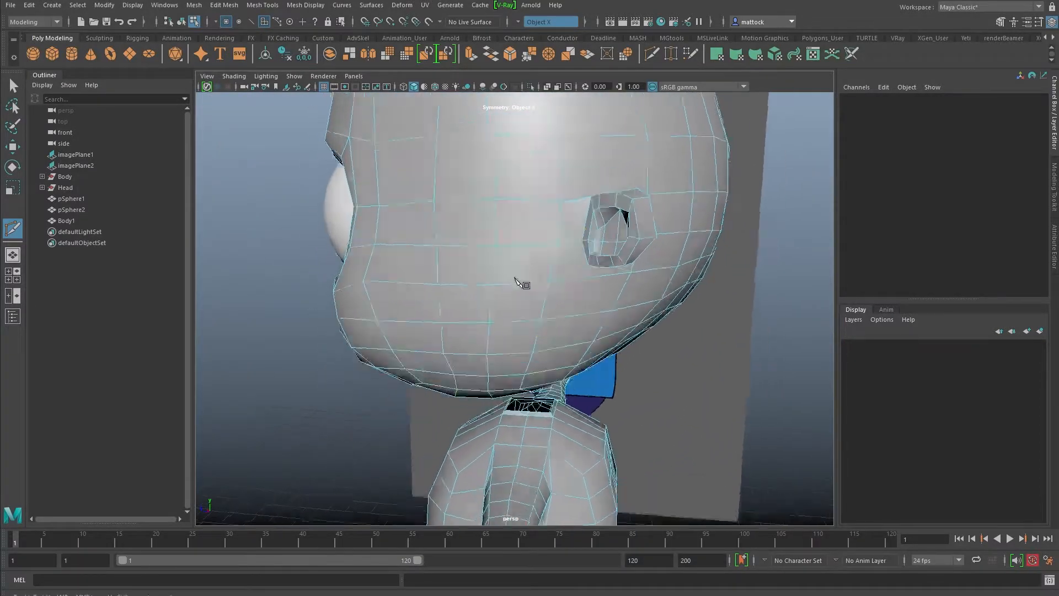
alt+drag(518, 286, 442, 286)
alt+right_drag(441, 286, 518, 260)
alt+drag(518, 260, 518, 237)
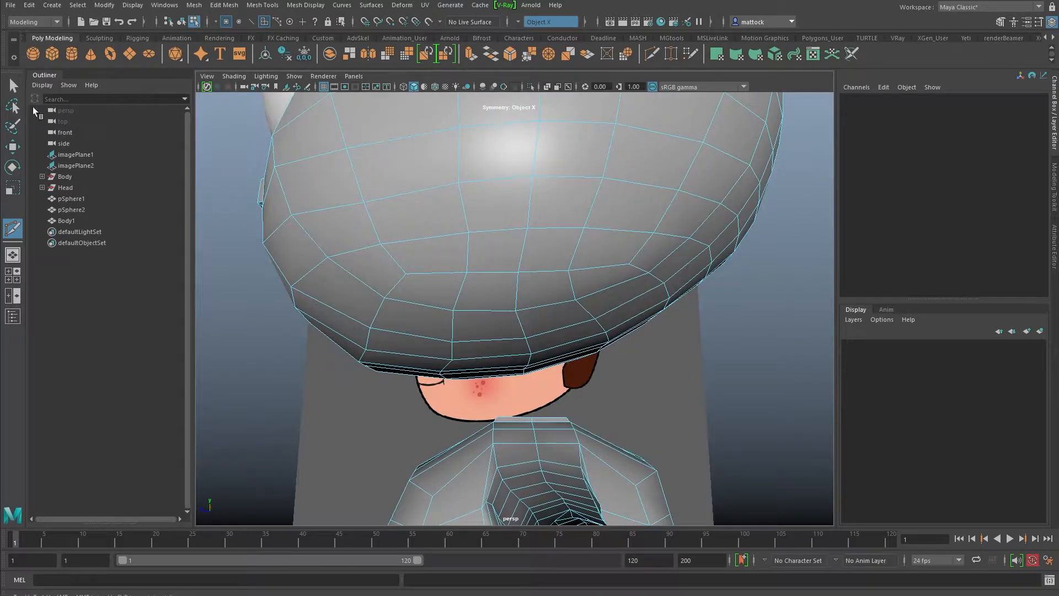
key(q)
alt+drag(491, 295, 515, 379)
alt+right_drag(516, 379, 552, 373)
alt+drag(551, 373, 459, 365)
alt+drag(634, 291, 614, 346)
key(space)
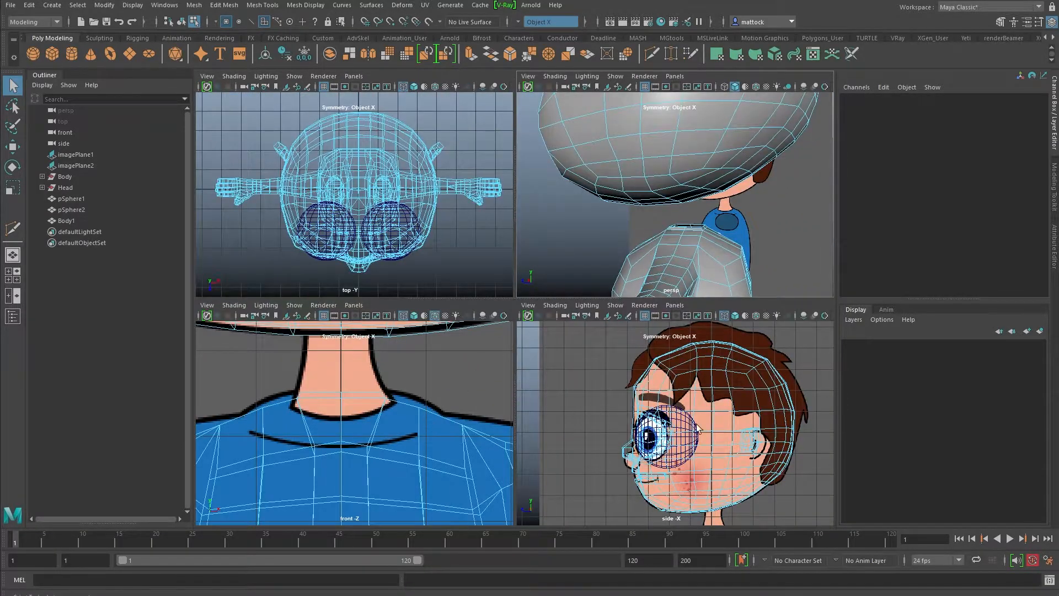
Try to pull the symmetric faces on the head's underside down toward the neck in the side view, and undo the move.
key(space)
scroll(761, 430, down, 3)
scroll(662, 425, up, 2)
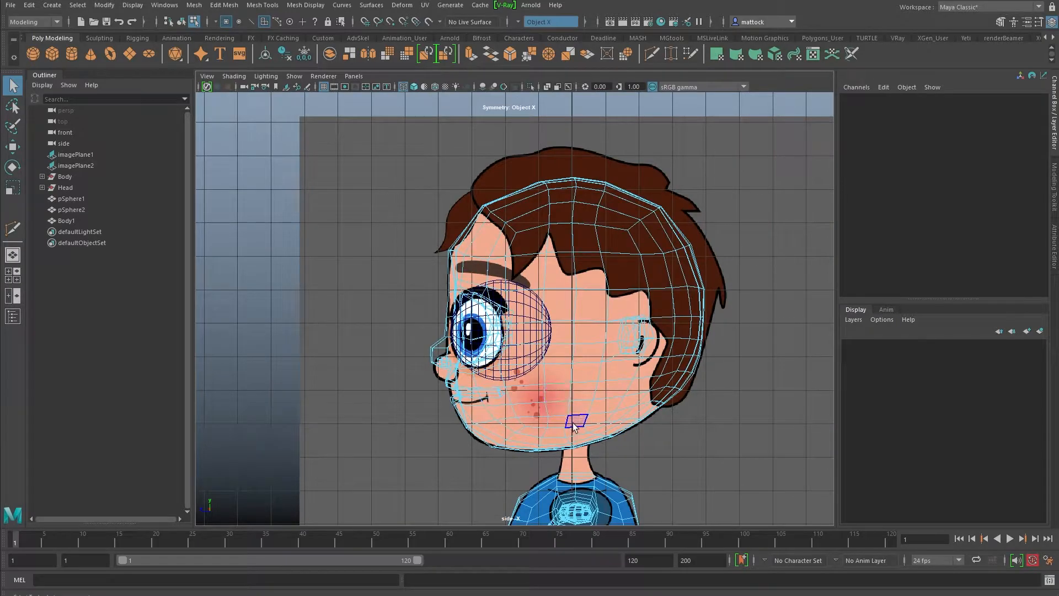
key(space)
scroll(678, 432, down, 2)
scroll(679, 432, up, 4)
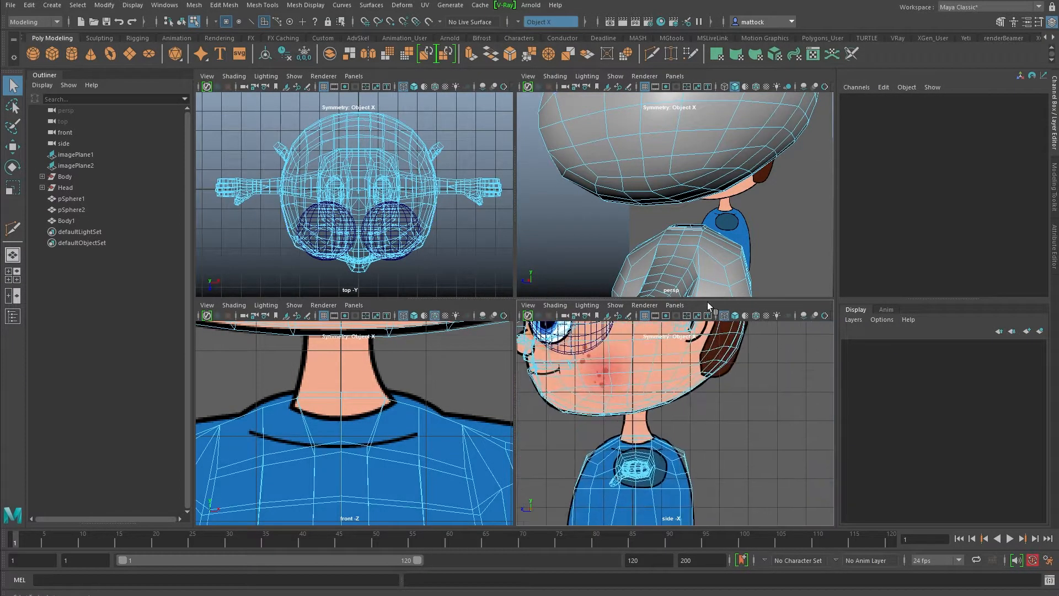
alt+drag(690, 188, 706, 177)
click(706, 177)
right_drag(705, 177, 712, 200)
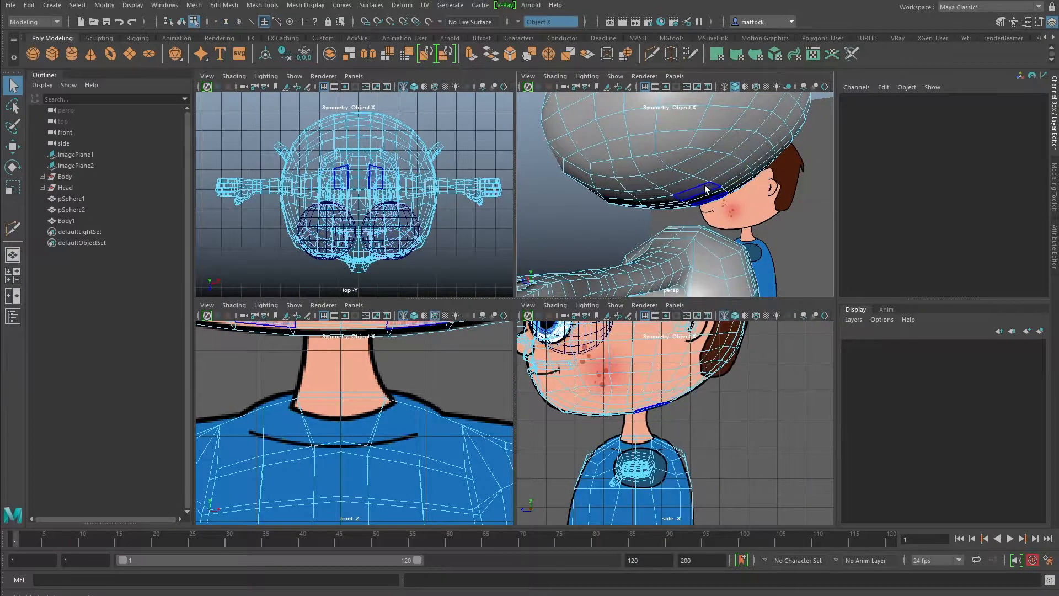
alt+drag(683, 208, 685, 248)
click(684, 247)
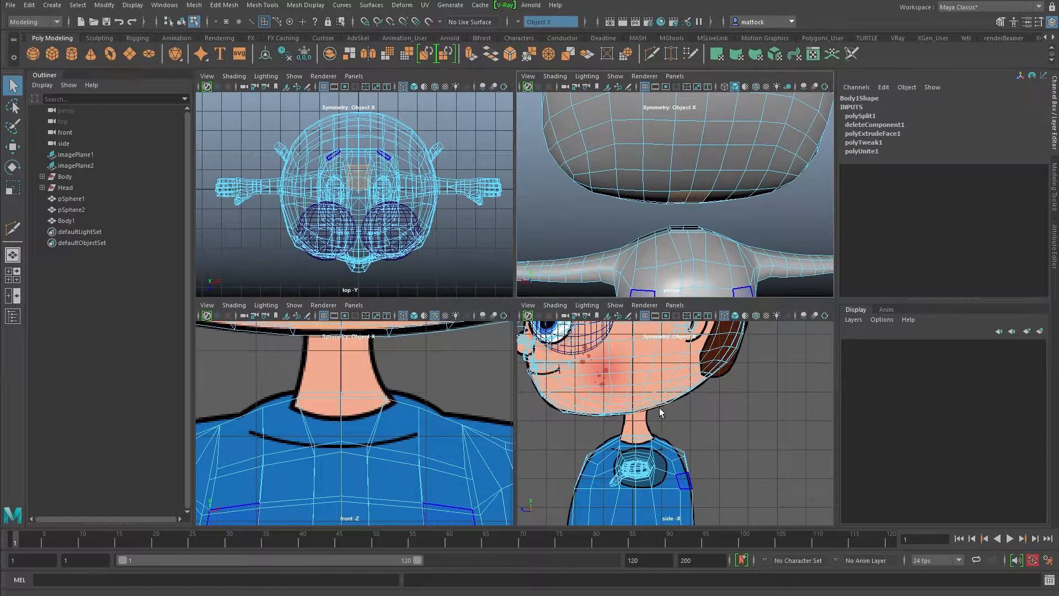
key(w)
drag(657, 411, 655, 429)
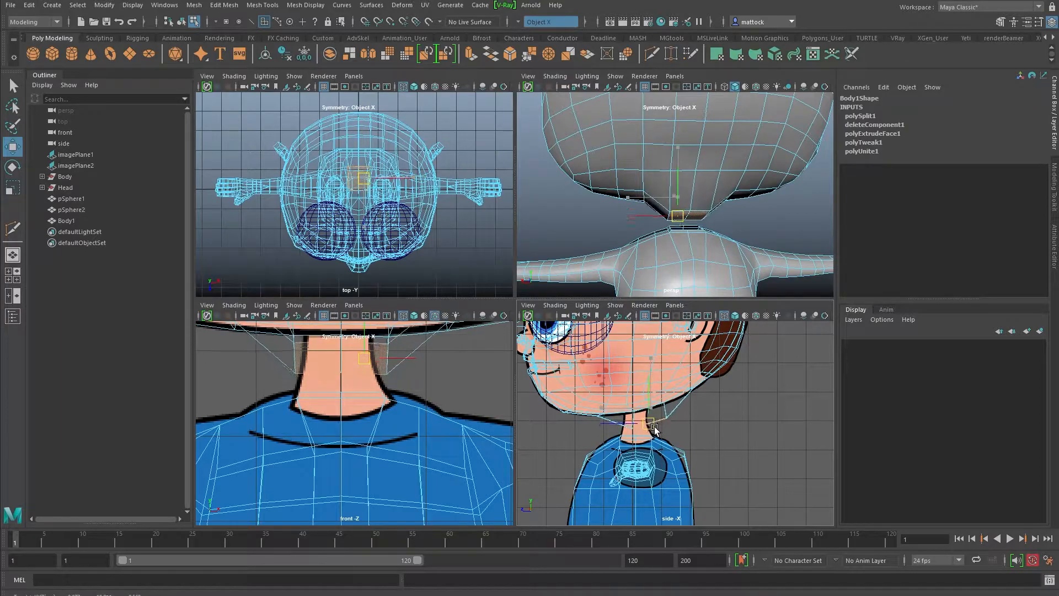
key(ctrl+z)
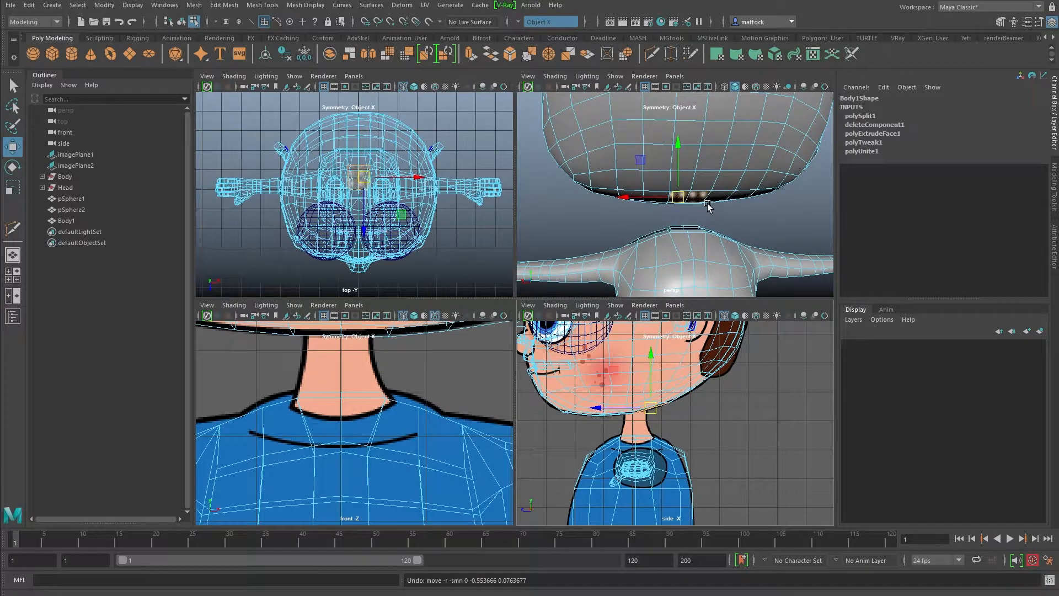
Select the symmetric block of faces on the head's underside directly above the body's neck opening.
alt+drag(668, 284, 652, 219)
alt+drag(721, 223, 695, 209)
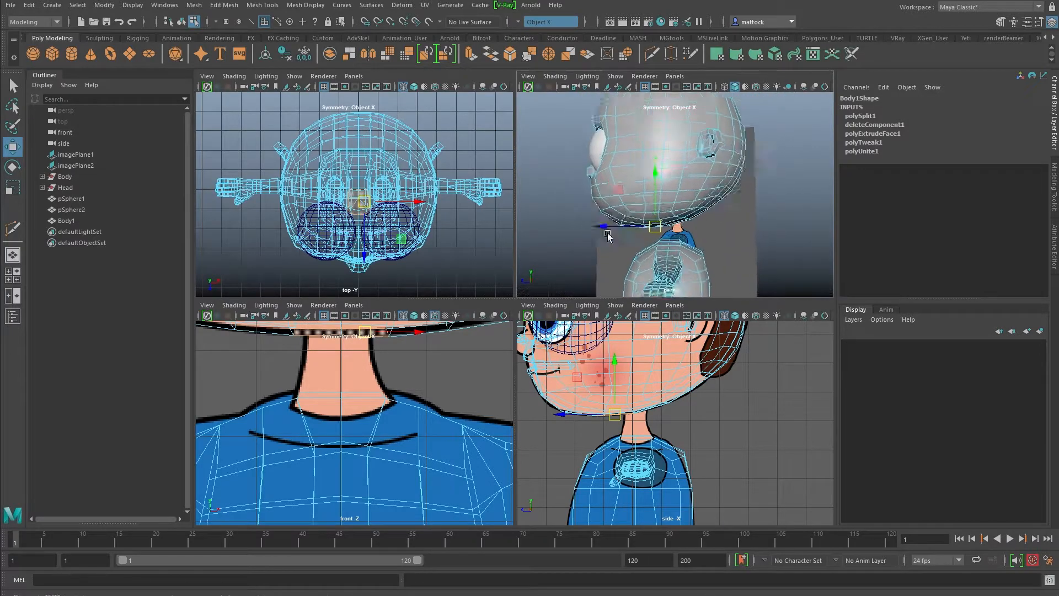
alt+drag(590, 203, 698, 191)
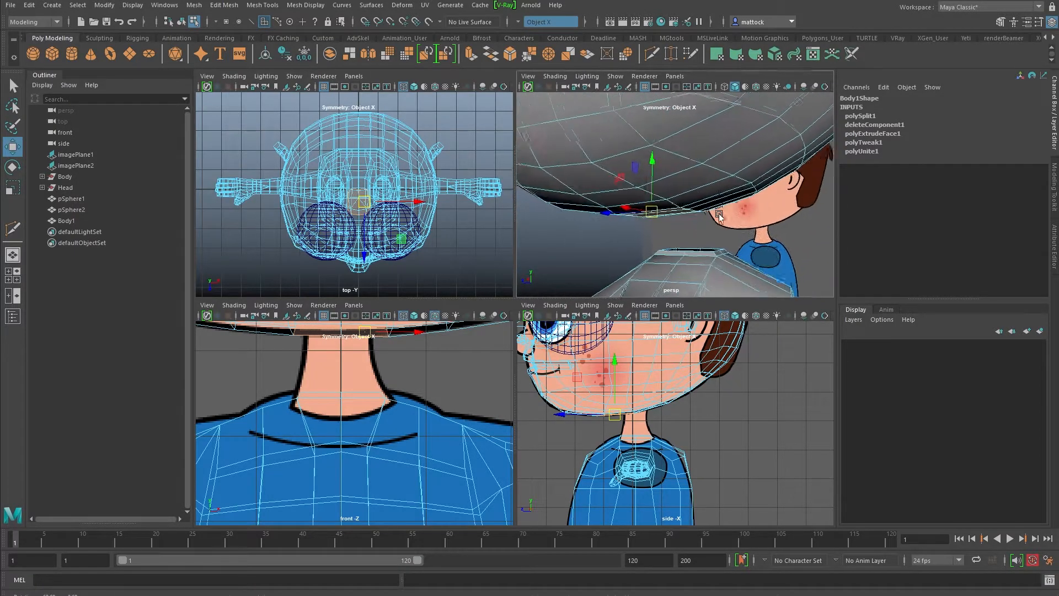
alt+drag(716, 225, 651, 223)
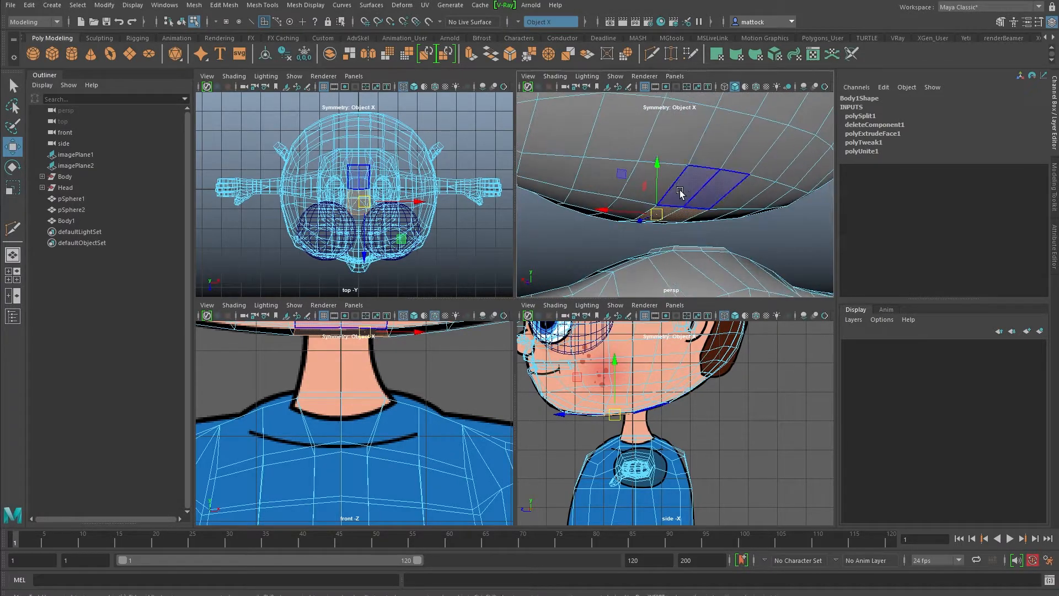
shift+click(687, 190)
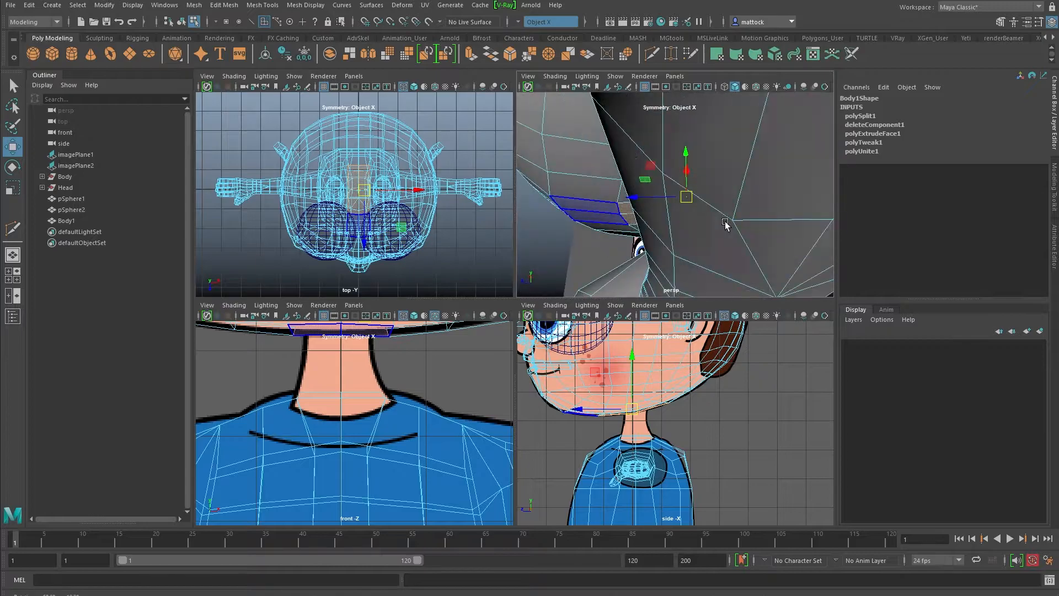
alt+drag(702, 231, 647, 235)
key(r)
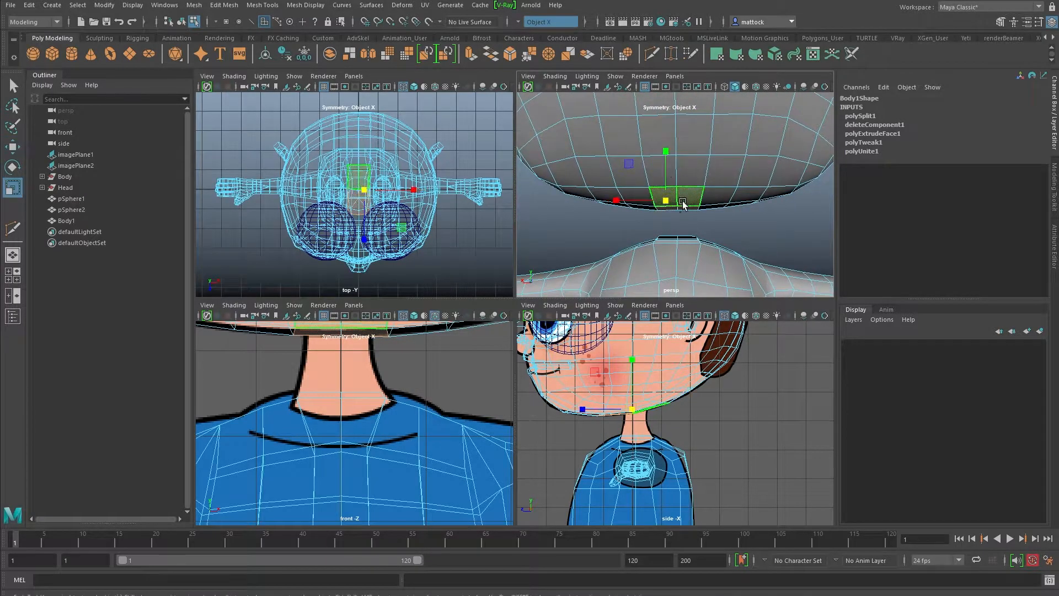
alt+drag(576, 215, 732, 159)
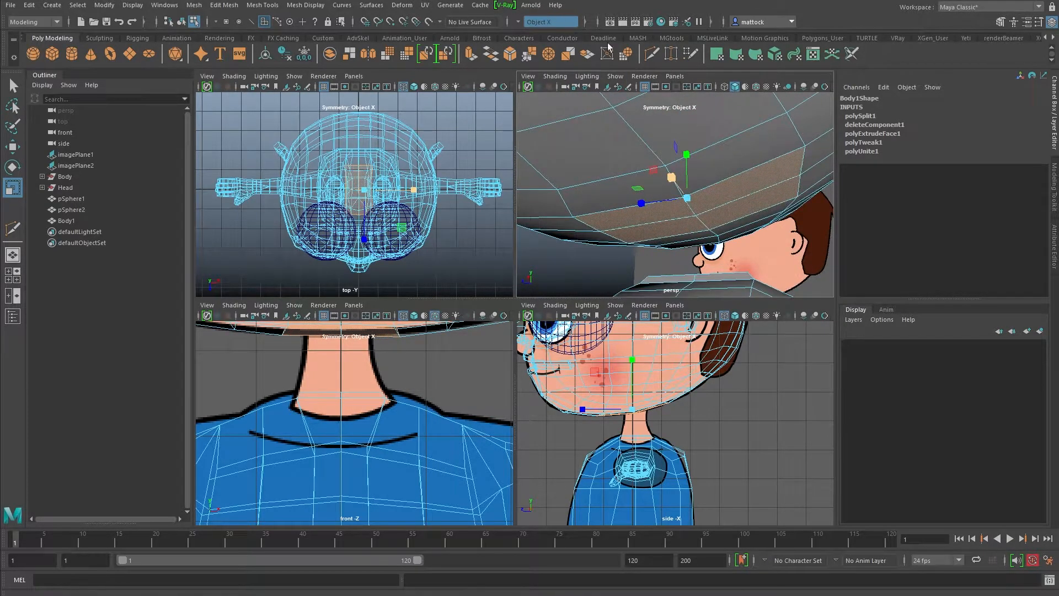
Extrude the selected faces on the head's underside with a local Z translation of about 0.131.
click(470, 54)
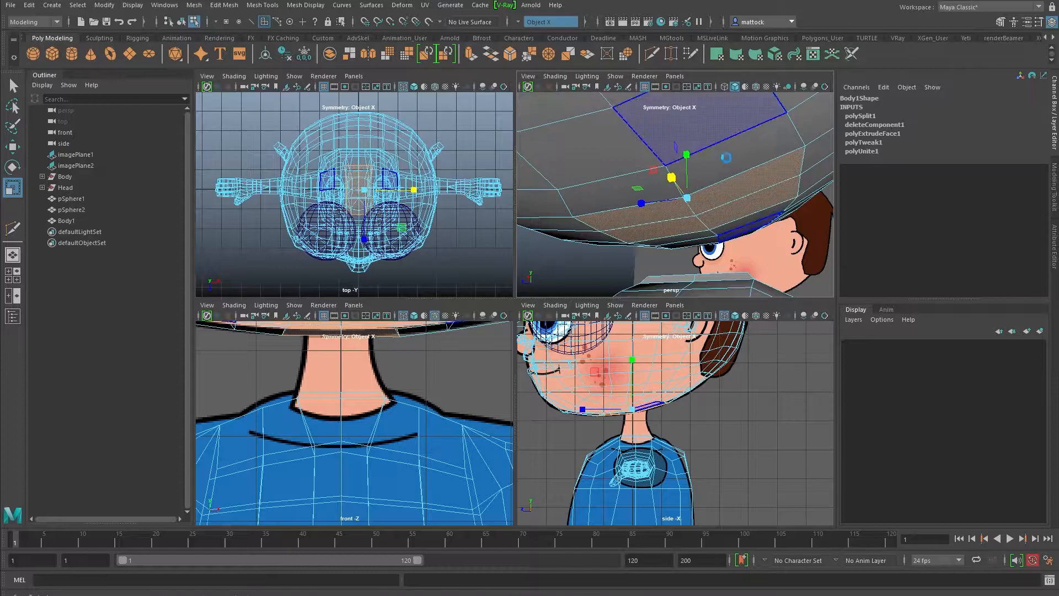
scroll(757, 190, up, 3)
drag(742, 182, 657, 217)
alt+right_drag(657, 218, 629, 208)
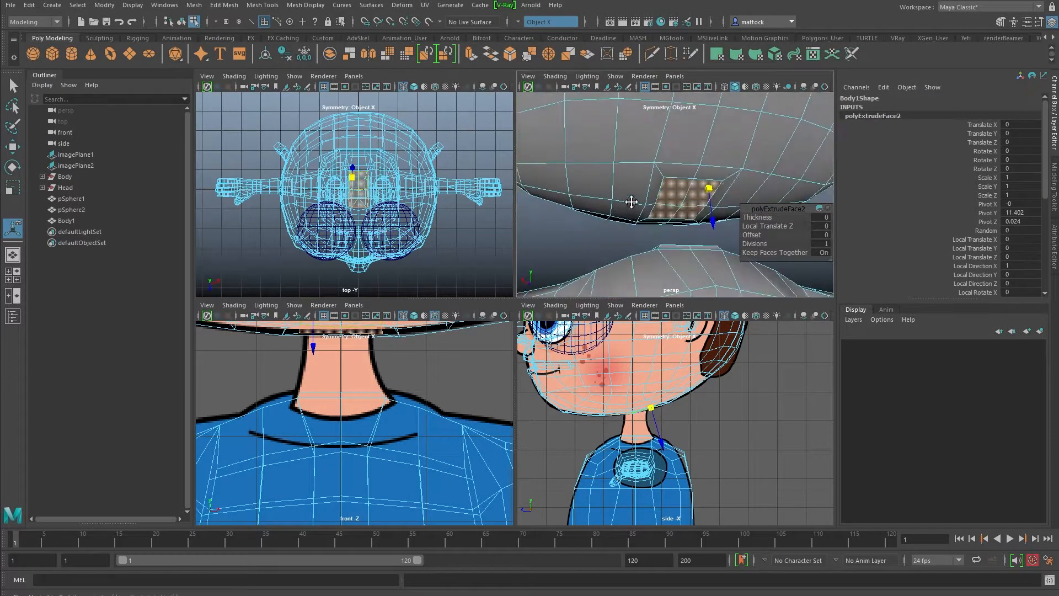
alt+middle_drag(629, 208, 598, 193)
key(space)
alt+drag(563, 267, 551, 298)
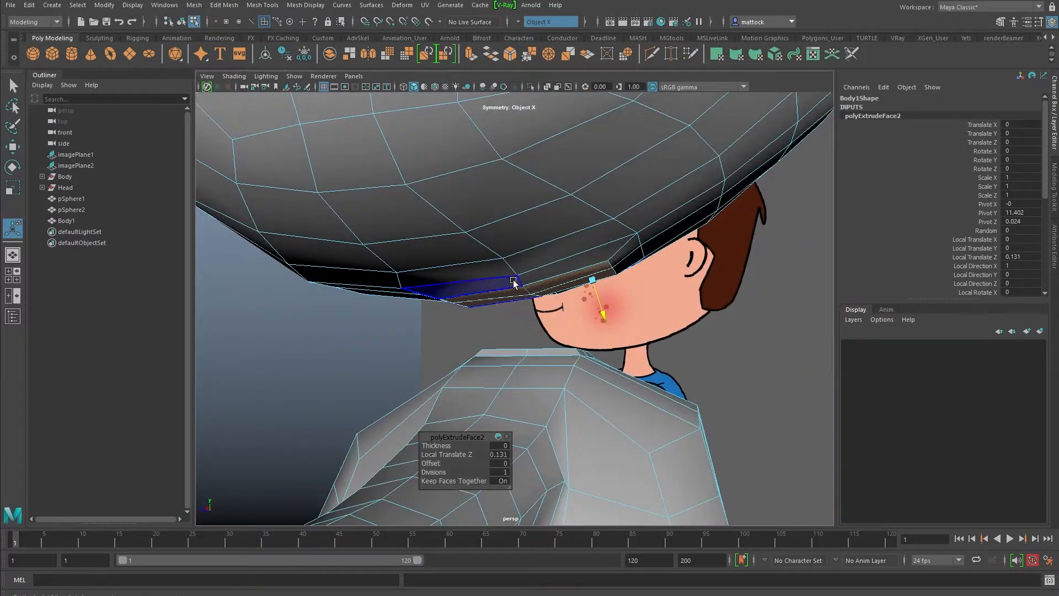
Delete the extruded faces on the head's underside to open a hole for the neck.
click(13, 86)
alt+drag(485, 237, 533, 246)
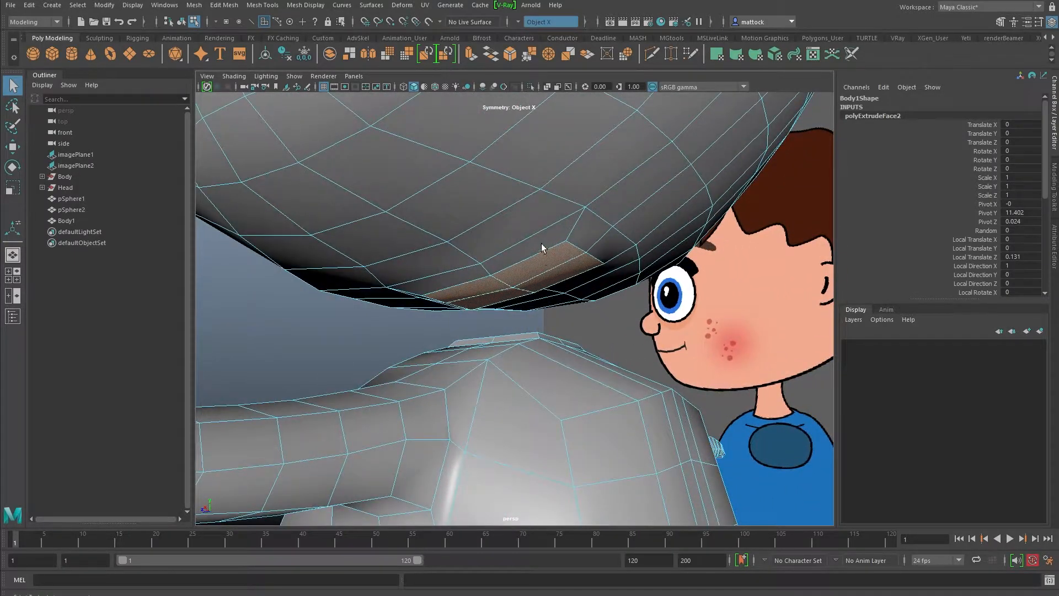
key(Delete)
alt+drag(535, 289, 457, 274)
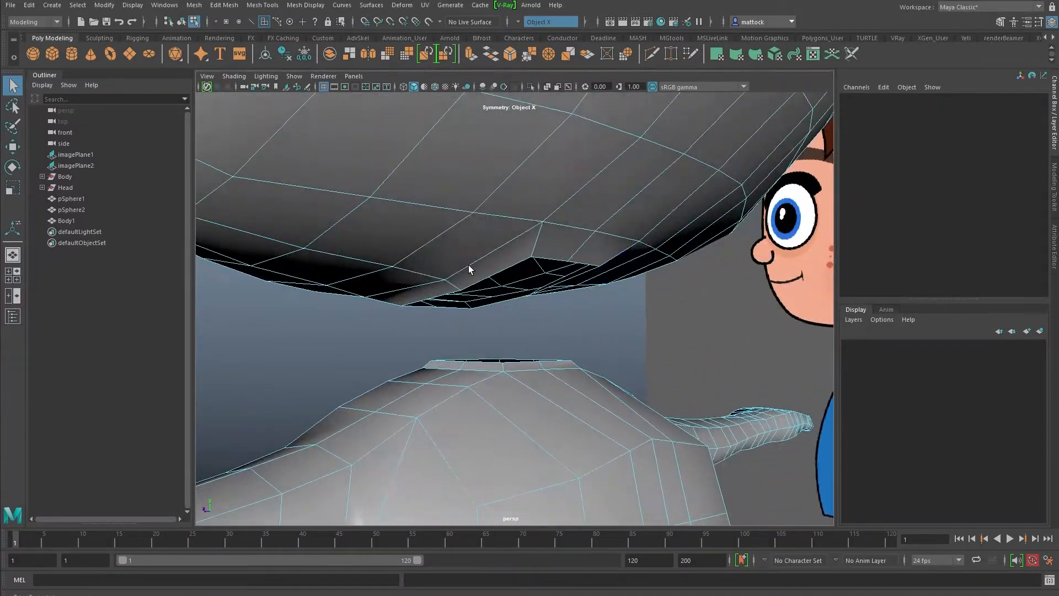
Extrude the border edges of the head's neck hole and move them straight down toward the body.
right_drag(477, 253, 477, 275)
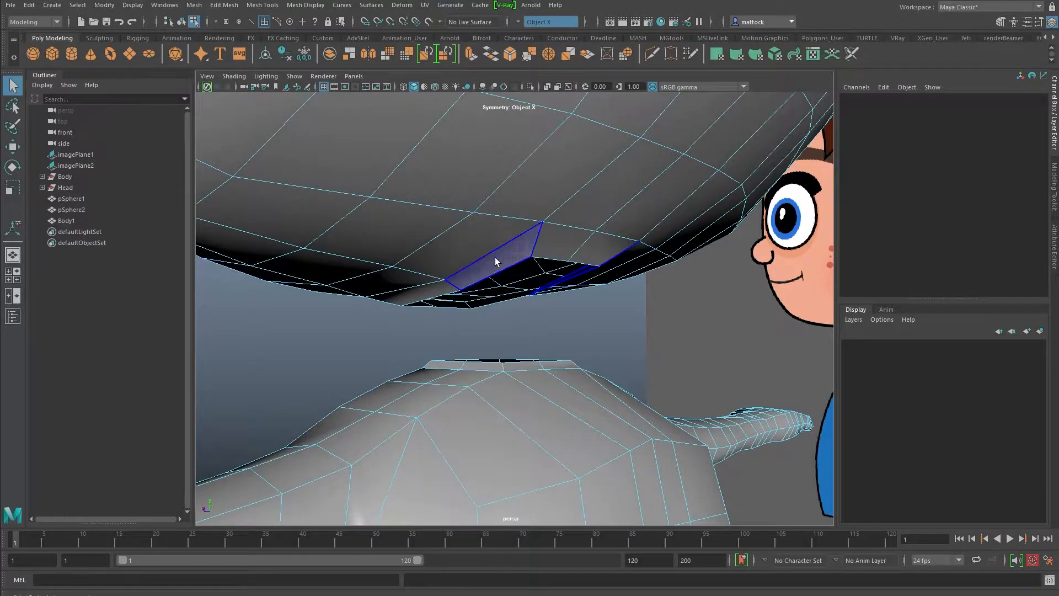
alt+drag(492, 257, 481, 249)
right_drag(481, 252, 480, 224)
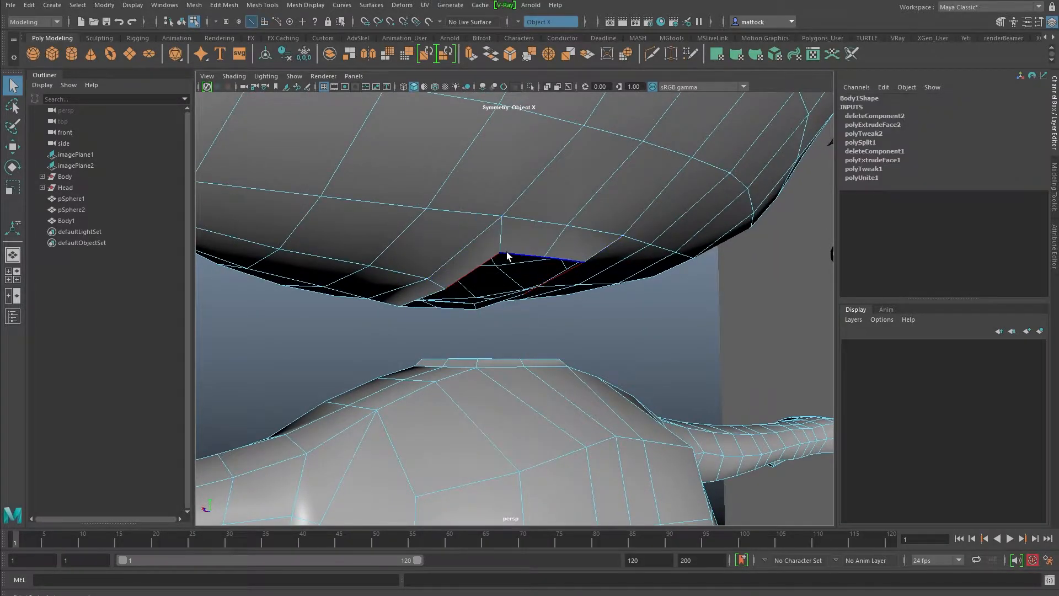
mouse_move(508, 257)
alt+mouse_down()
mouse_move(437, 288)
mouse_move(516, 256)
alt+mouse_up()
shift+right_click(516, 254)
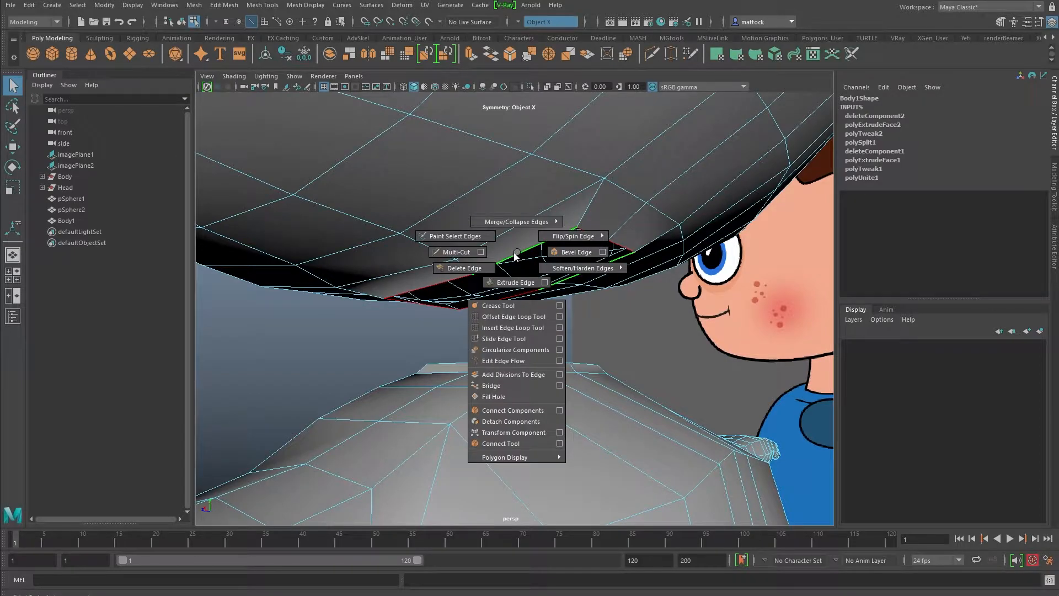
shift+right_drag(517, 255, 519, 283)
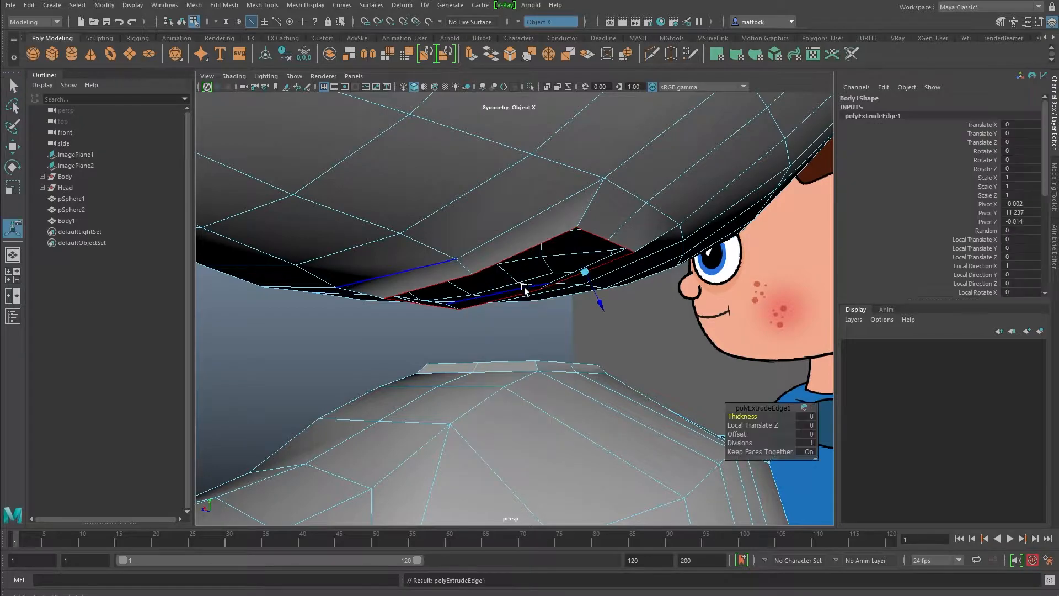
drag(608, 314, 615, 323)
key(ctrl+z)
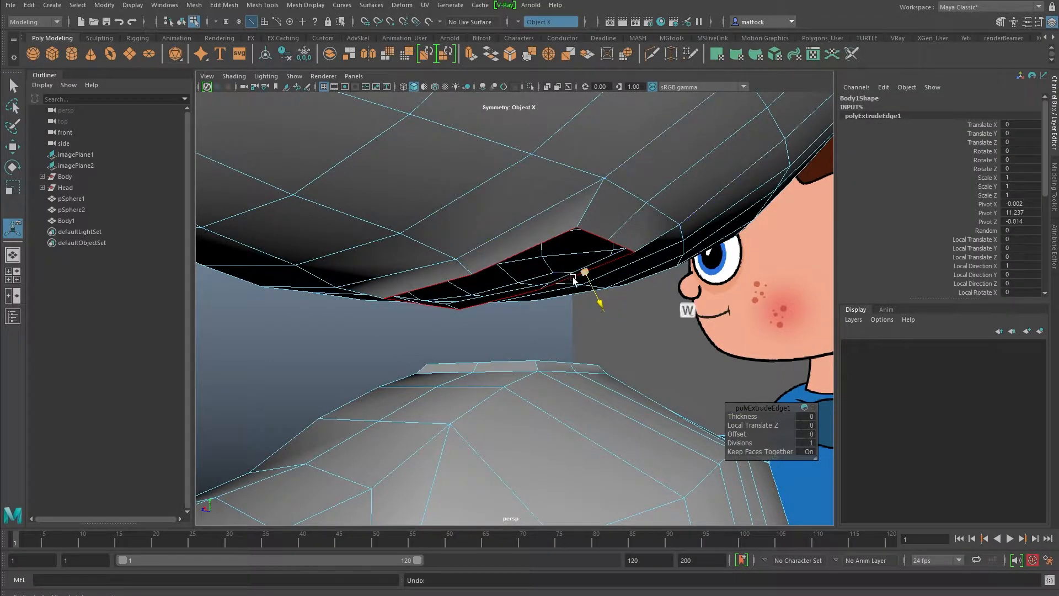
key(w)
drag(490, 220, 495, 277)
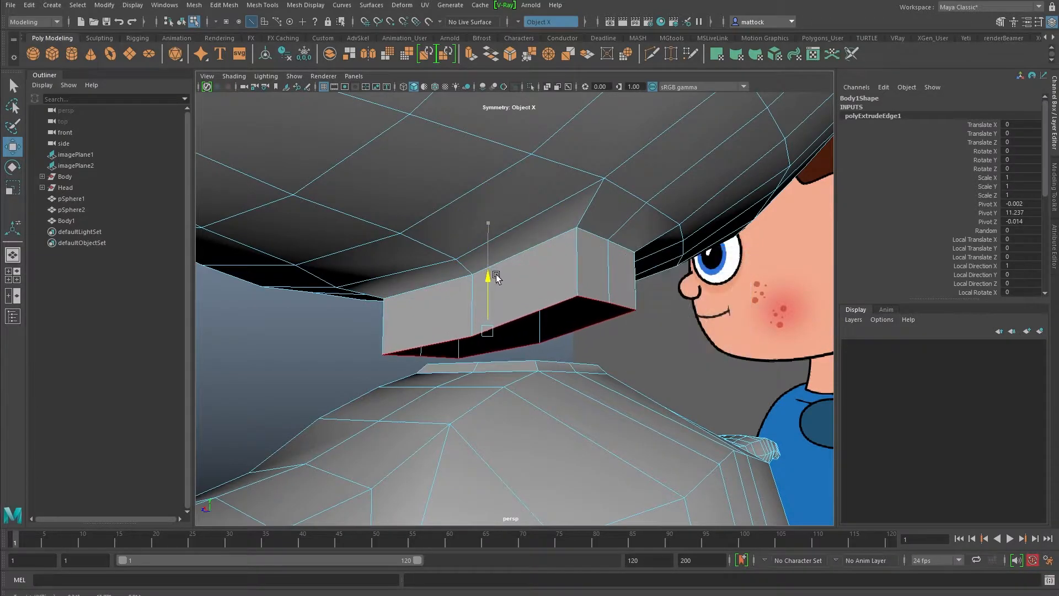
alt+drag(497, 338, 514, 209)
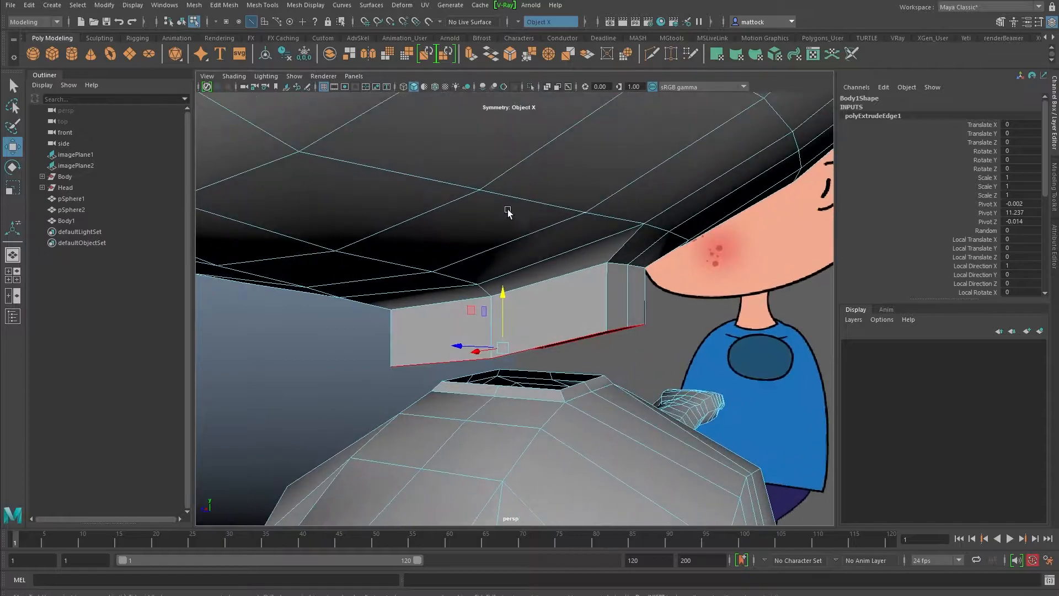
Scale the extruded neck border narrower and flatten it vertically, and lower it to just above the body's neck opening.
alt+drag(542, 301, 531, 343)
key(r)
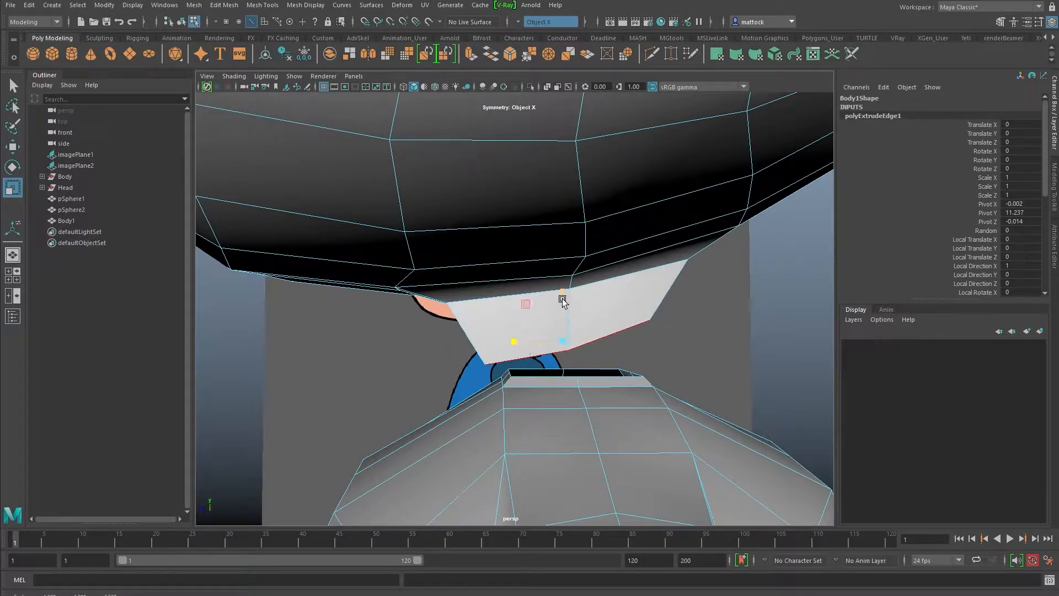
alt+drag(546, 318, 508, 319)
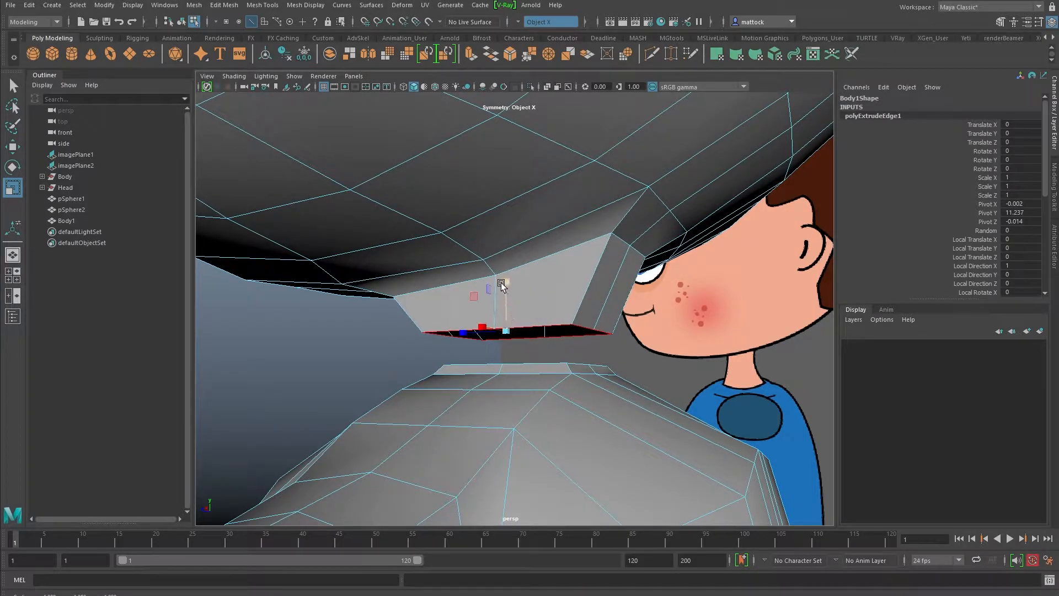
alt+drag(506, 310, 485, 354)
key(w)
alt+drag(487, 359, 545, 259)
mouse_move(516, 296)
alt+mouse_down()
mouse_move(468, 388)
mouse_move(485, 348)
mouse_move(584, 345)
mouse_move(549, 333)
mouse_move(514, 281)
alt+mouse_up()
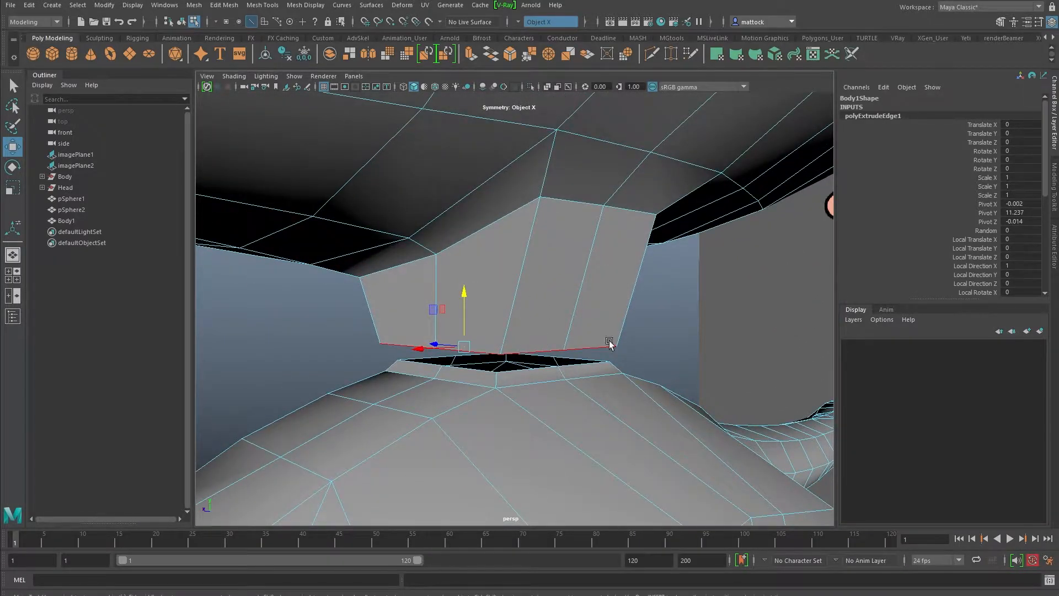
Weld the vertices of the head's neck border to the matching vertices of the body's neck opening with the Target Weld tool.
alt+drag(601, 275, 543, 306)
right_drag(532, 287, 508, 286)
alt+drag(508, 286, 577, 247)
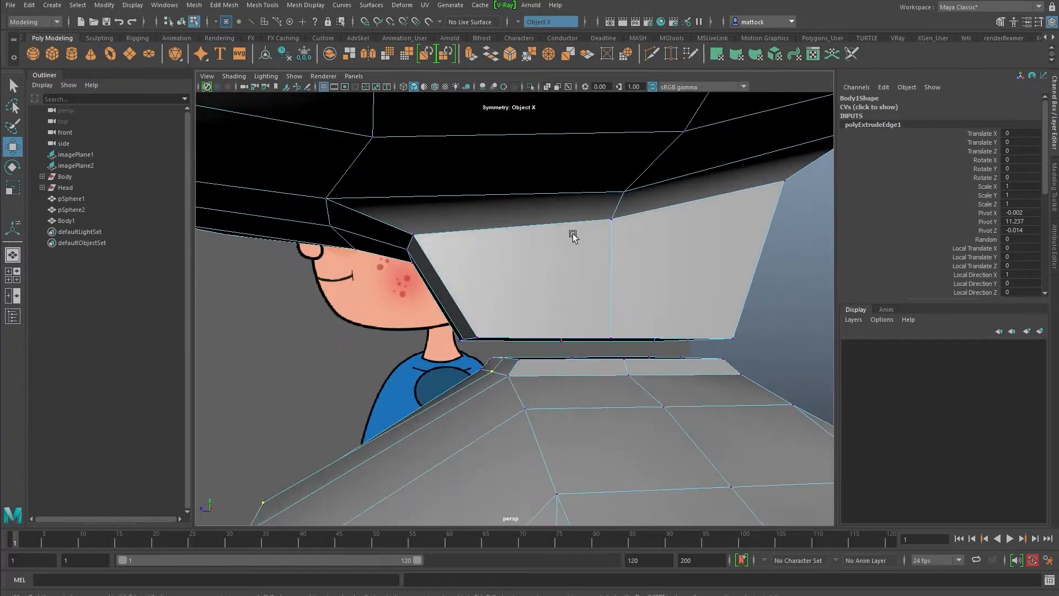
click(671, 55)
alt+drag(570, 232, 522, 312)
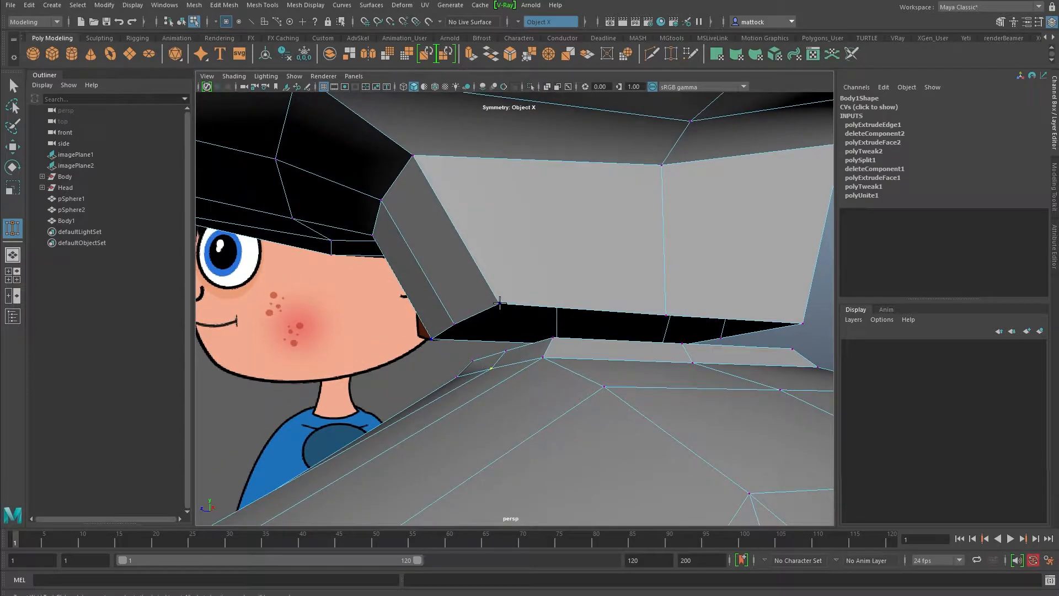
key(Return)
alt+drag(551, 284, 565, 324)
alt+drag(502, 343, 518, 325)
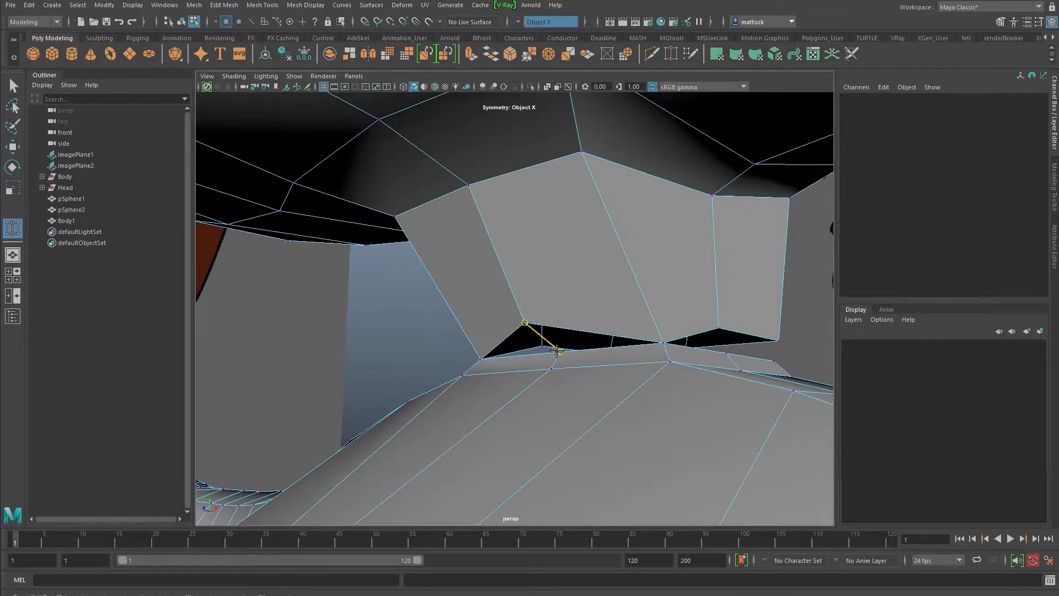
alt+drag(568, 355, 500, 325)
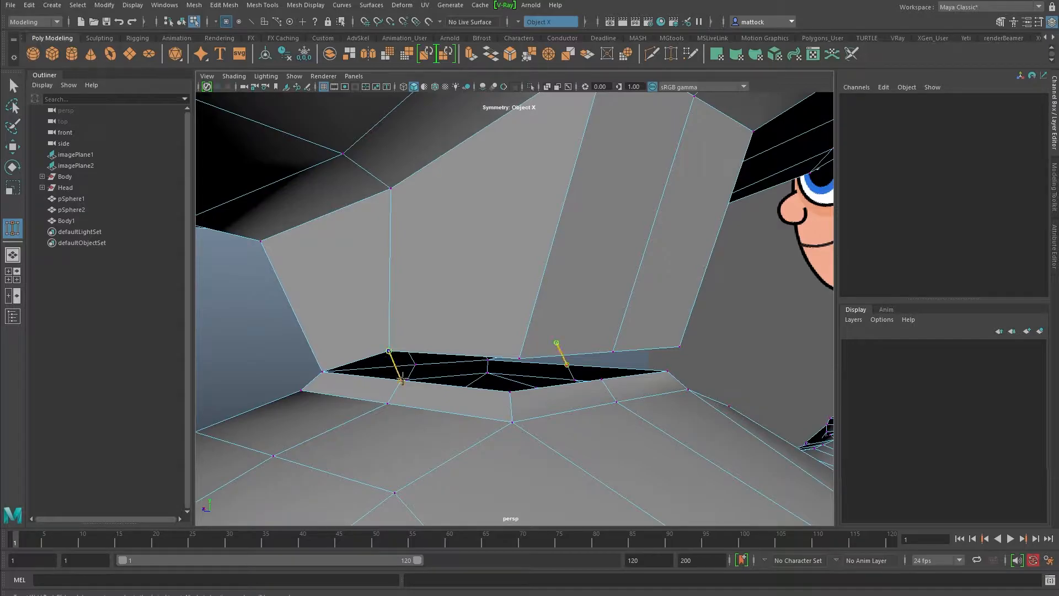
mouse_move(414, 386)
alt+mouse_down()
mouse_move(386, 390)
mouse_move(381, 375)
mouse_move(449, 366)
mouse_move(409, 374)
mouse_move(409, 399)
alt+mouse_up()
alt+drag(485, 359, 309, 331)
alt+right_drag(611, 289, 482, 303)
alt+drag(483, 303, 354, 309)
alt+right_drag(555, 289, 453, 304)
alt+drag(453, 303, 294, 212)
Leave the weld tool, preview the joined character mesh smoothed, and examine the neck from several angles, ending in the four-view layout.
click(18, 93)
alt+right_drag(505, 190, 593, 237)
click(613, 303)
click(584, 270)
key(3)
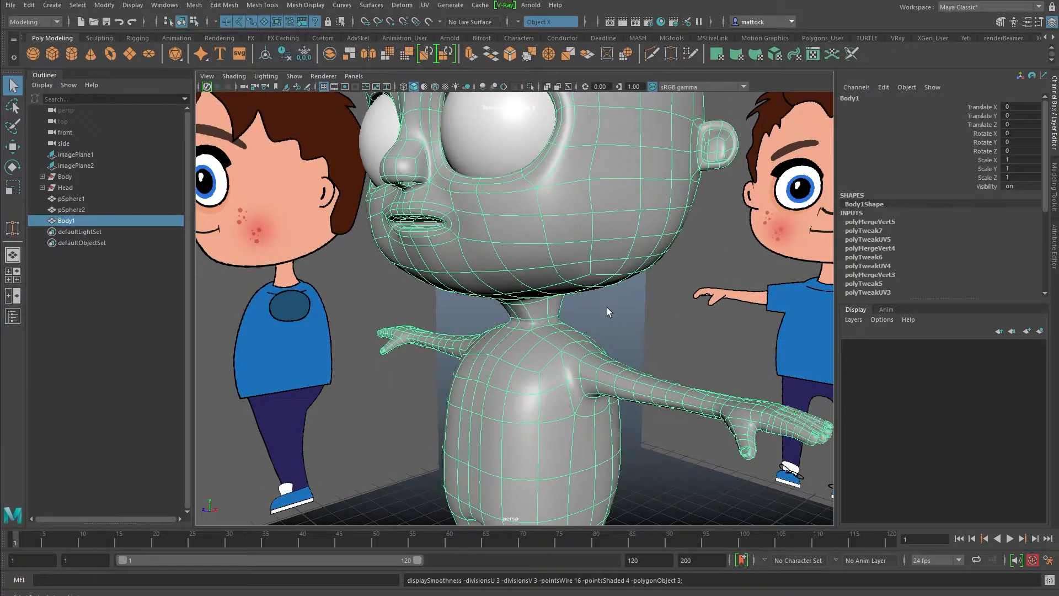
click(609, 312)
alt+right_drag(608, 312, 530, 311)
alt+drag(529, 312, 674, 305)
alt+right_drag(674, 305, 613, 309)
alt+drag(613, 309, 502, 342)
scroll(505, 331, up, 6)
click(568, 309)
alt+drag(561, 276, 433, 343)
key(space)
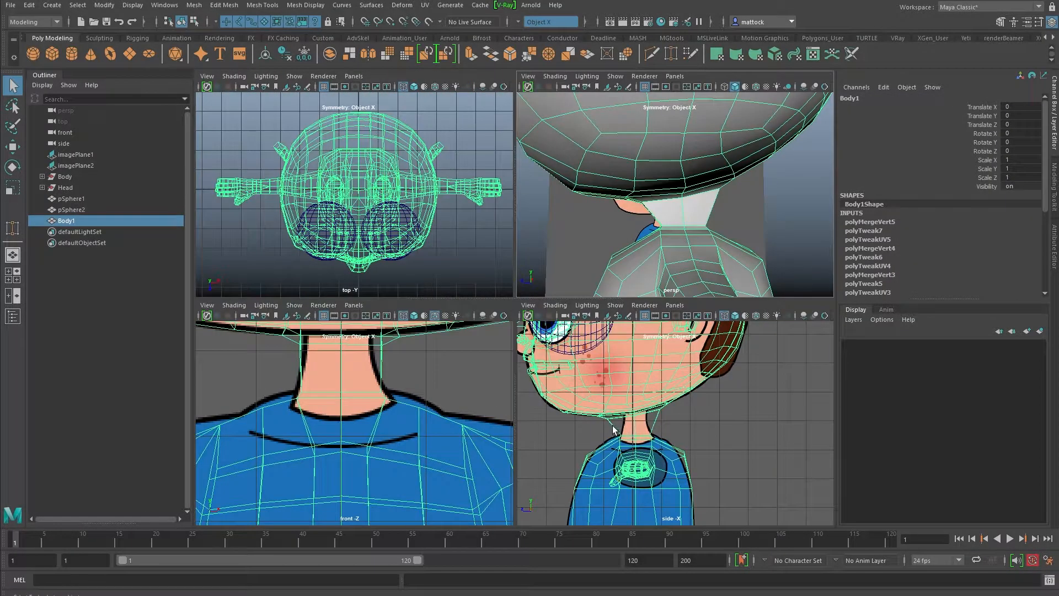
Reposition the vertices where the neck meets the head in the side view to follow the neck outline of the reference.
key(space)
scroll(536, 294, up, 5)
right_drag(528, 288, 486, 293)
key(w)
middle_drag(507, 296, 475, 310)
drag(371, 324, 370, 323)
middle_drag(370, 323, 410, 304)
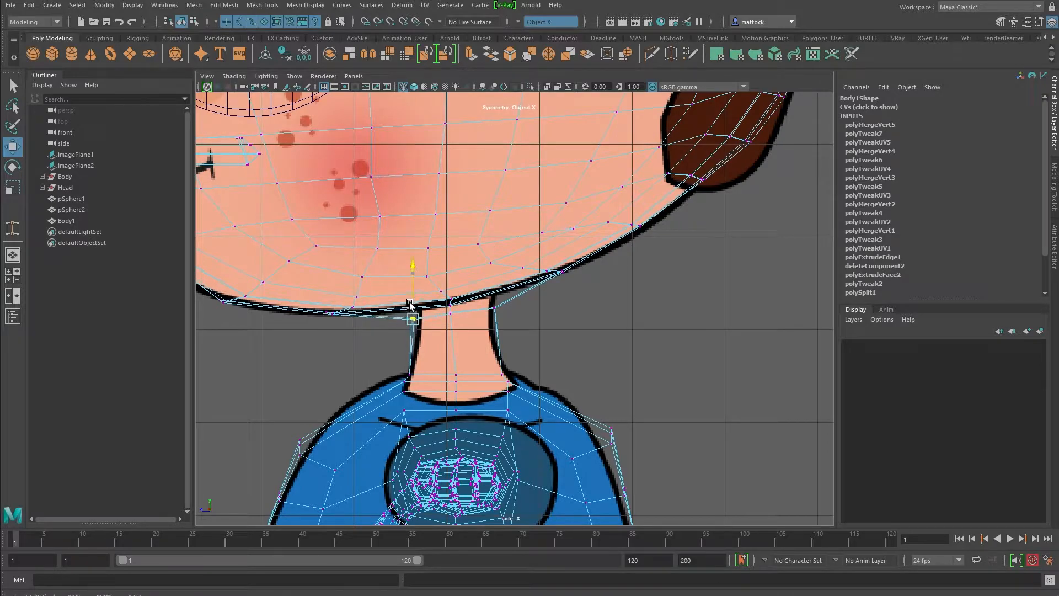
drag(442, 315, 442, 314)
scroll(506, 366, up, 1)
alt+middle_drag(506, 366, 515, 345)
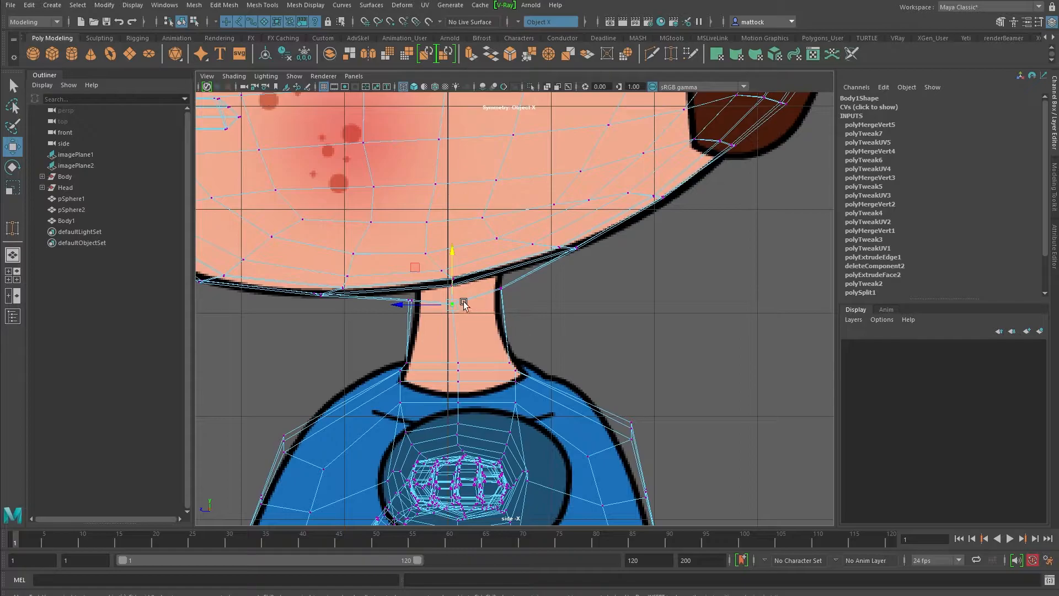
Insert two edge loops around the neck in the side view with the Multi-Cut tool, following the reference outline.
click(653, 56)
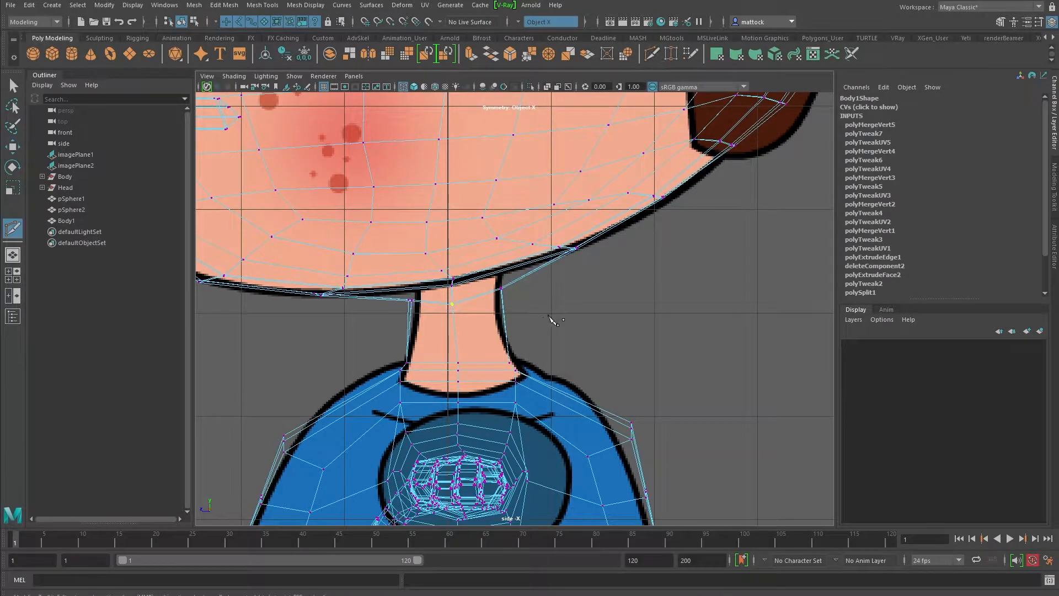
ctrl+click(504, 314)
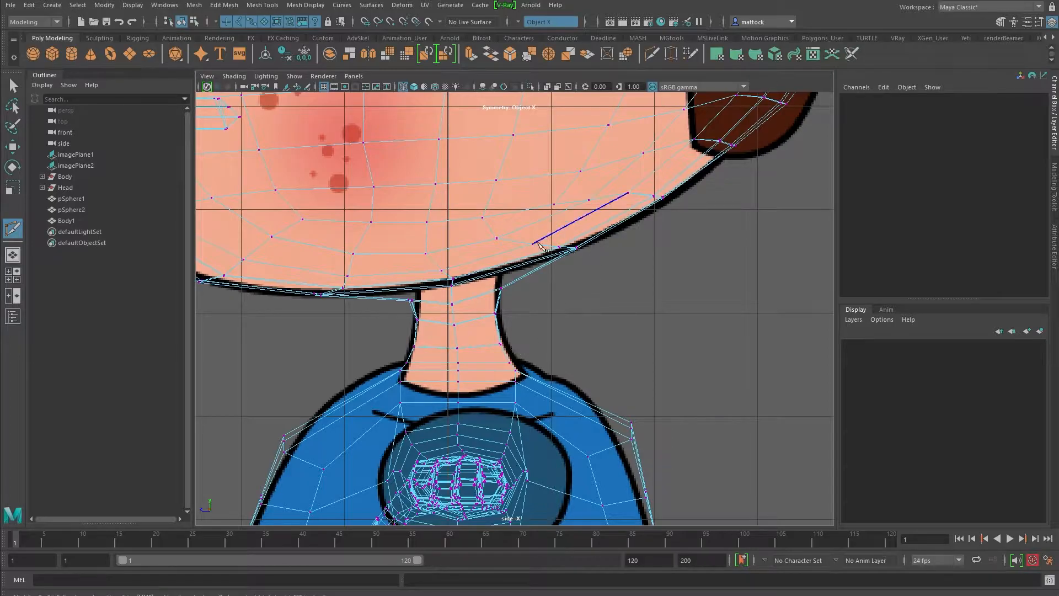
key(space)
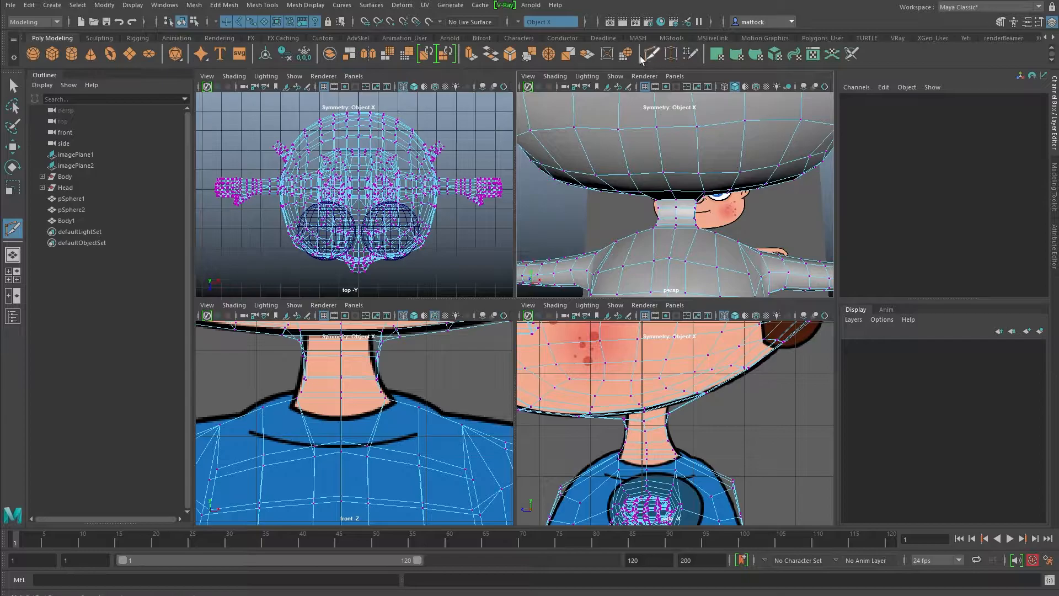
key(q)
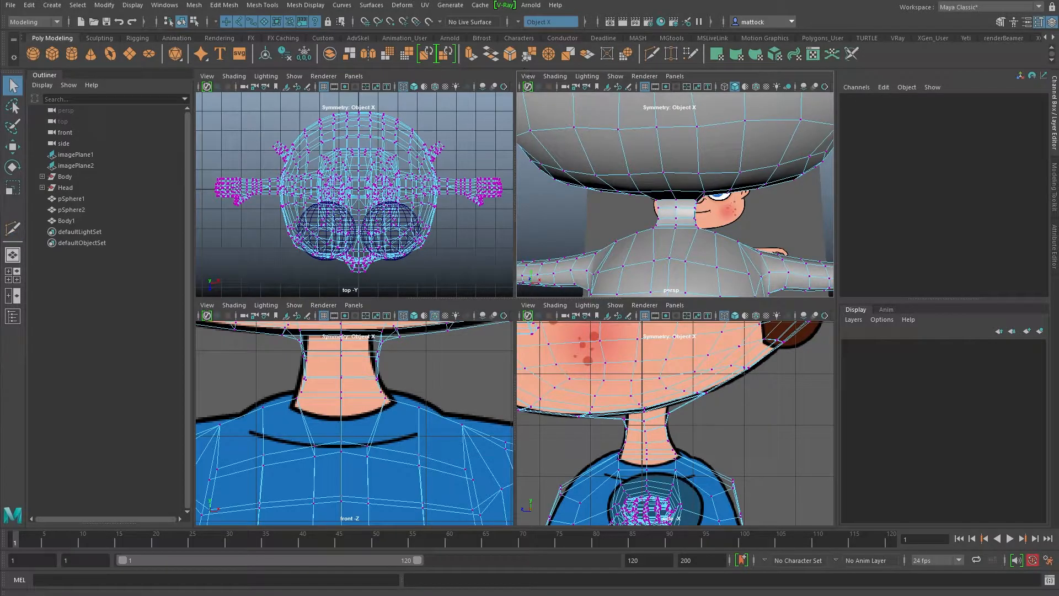
Show the Multi-Cut tool's settings and review its Edge Flow option.
double_click(14, 86)
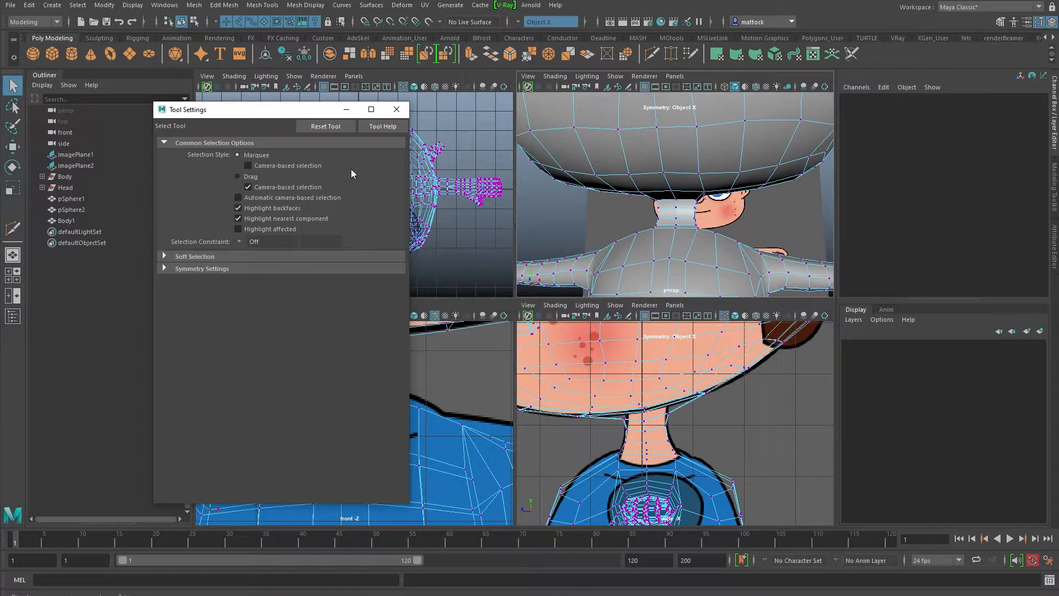
click(652, 54)
key(q)
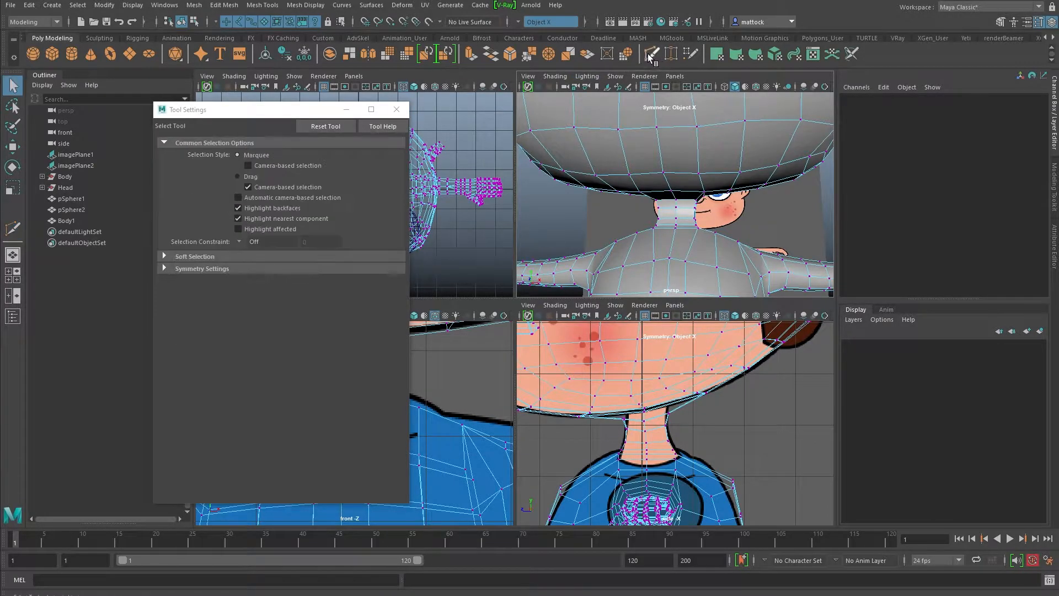
click(651, 55)
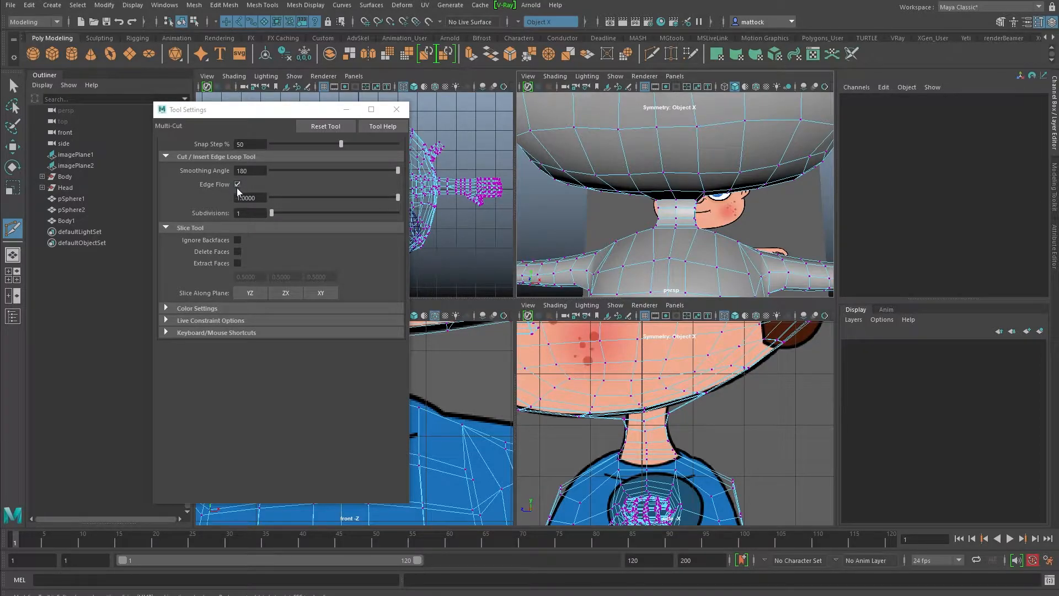
click(389, 113)
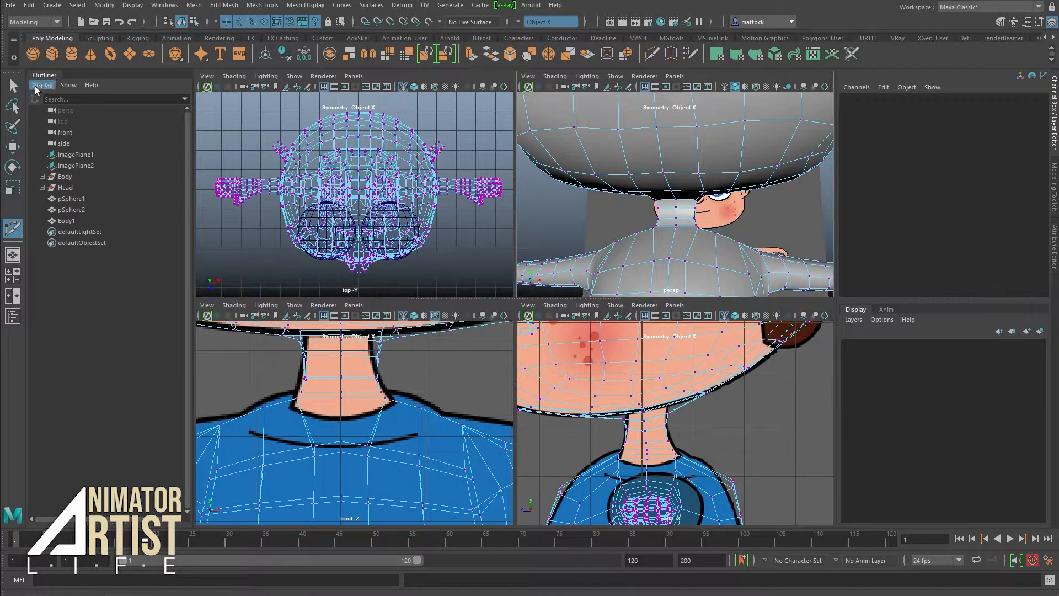
Reposition the edges and vertices at the corners of the neck in the perspective view to round its shape.
click(13, 86)
alt+drag(655, 180, 647, 214)
key(space)
alt+drag(668, 275, 560, 261)
right_drag(560, 261, 558, 234)
click(547, 265)
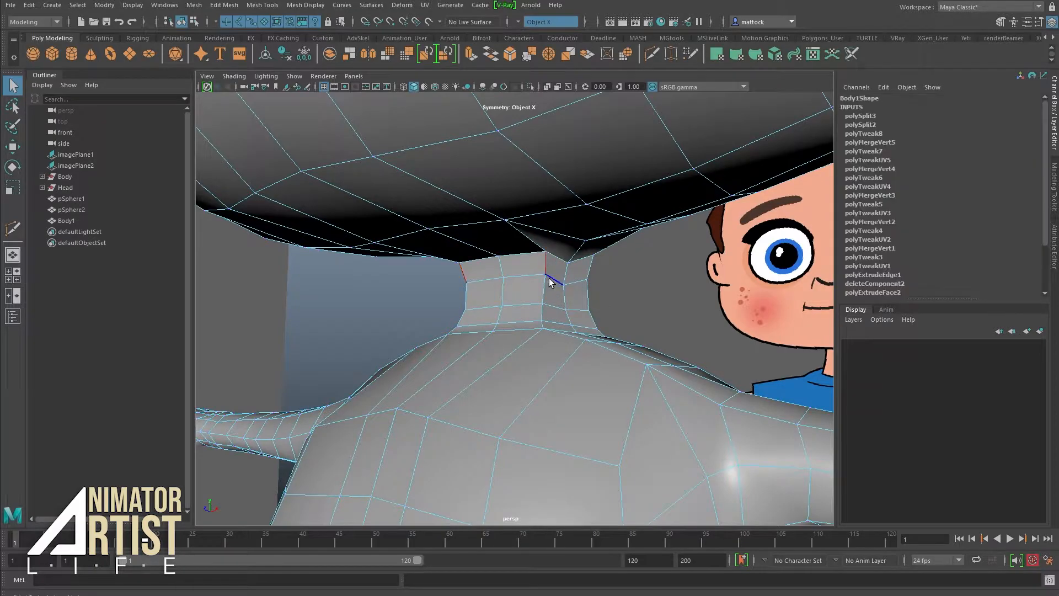
alt+drag(508, 326, 542, 325)
key(w)
drag(503, 288, 563, 326)
right_drag(544, 329, 511, 331)
alt+drag(539, 355, 488, 301)
click(448, 321)
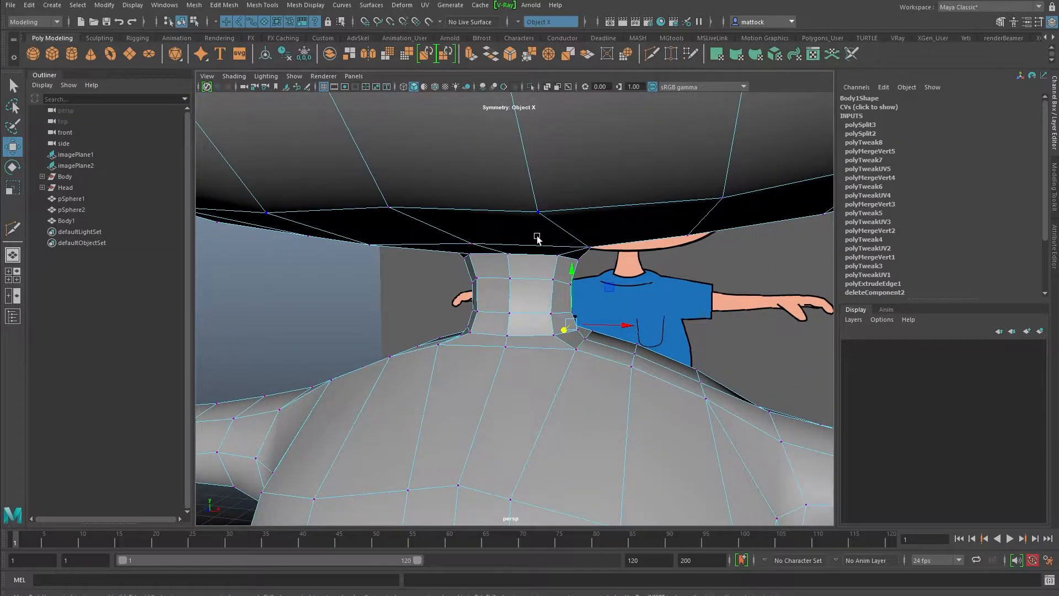
Preview the character mesh smoothed in object mode and examine the neck and whole figure from several angles.
key(3)
right_drag(561, 231, 487, 277)
click(397, 303)
alt+drag(487, 276, 479, 270)
right_drag(530, 257, 579, 240)
click(482, 316)
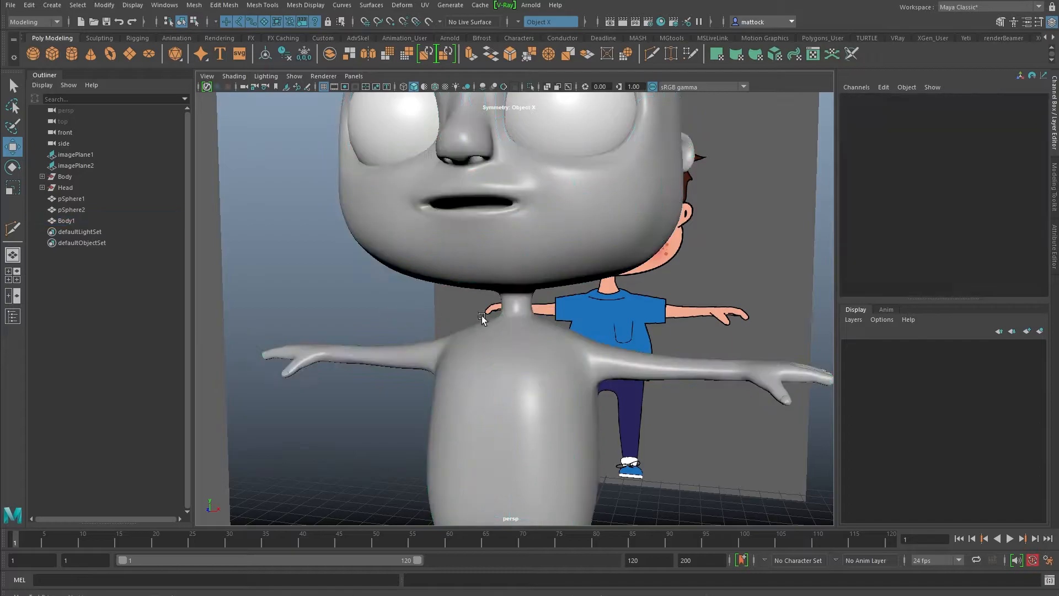
alt+drag(483, 316, 298, 333)
alt+right_drag(474, 320, 381, 326)
alt+drag(380, 326, 563, 319)
alt+right_drag(563, 318, 530, 324)
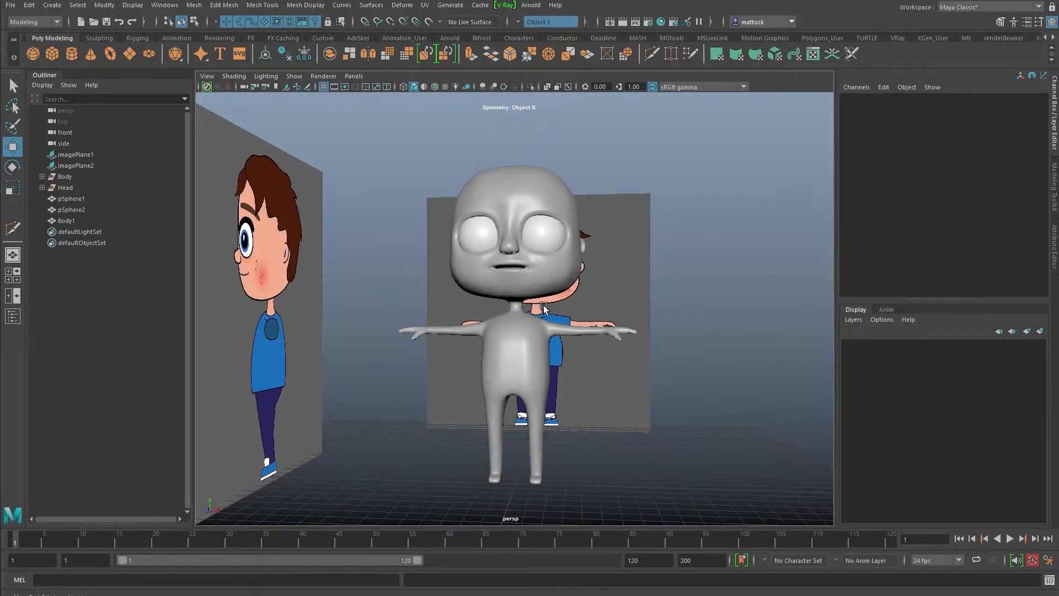
Shade the front view and shift the side edges at the base of the neck toward the reference outline.
key(space)
click(372, 388)
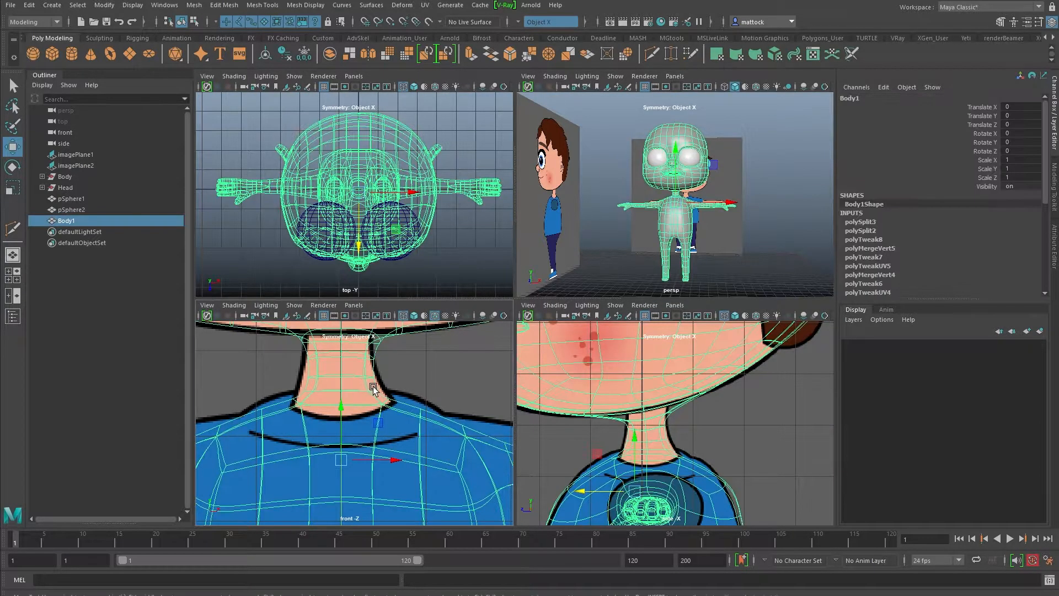
key(6)
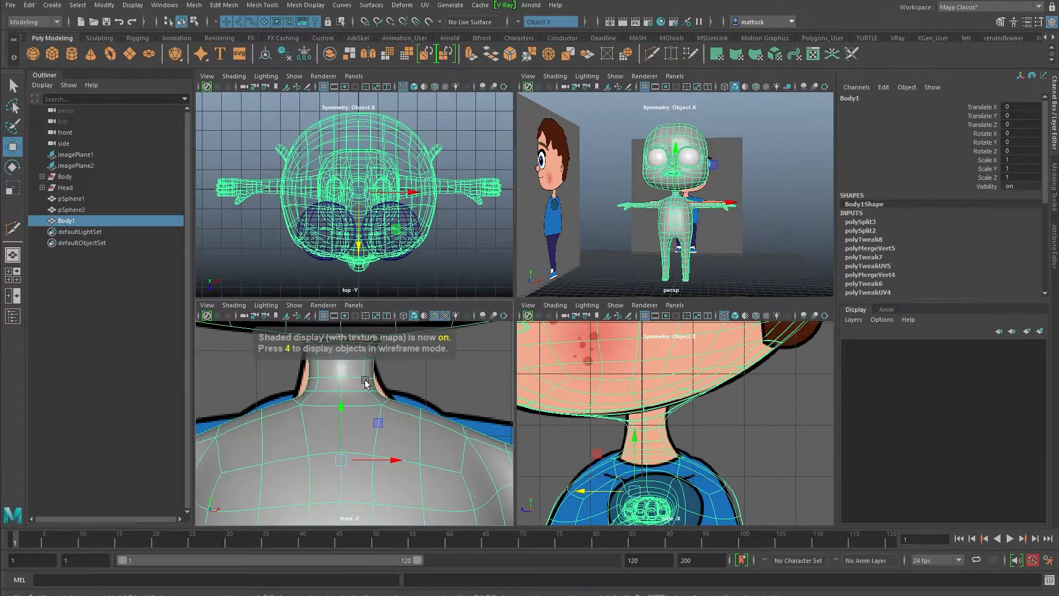
right_drag(372, 388, 367, 360)
click(380, 384)
drag(414, 386, 413, 396)
Examine the smoothed neck from behind and compare the whole character with the reference in the front view.
key(space)
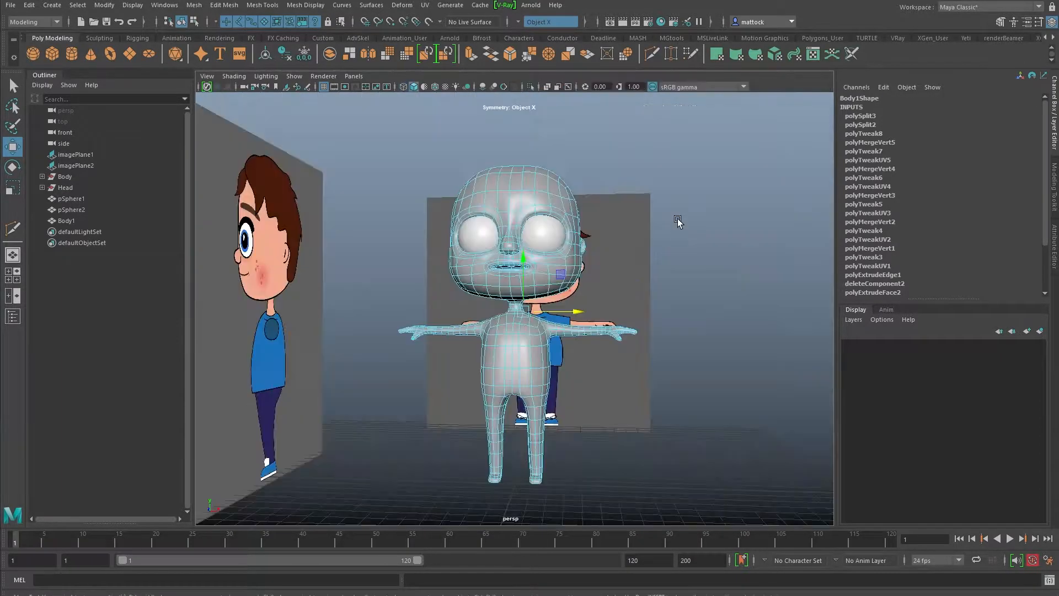
alt+drag(666, 256, 524, 265)
alt+right_drag(524, 264, 572, 309)
alt+drag(572, 309, 434, 319)
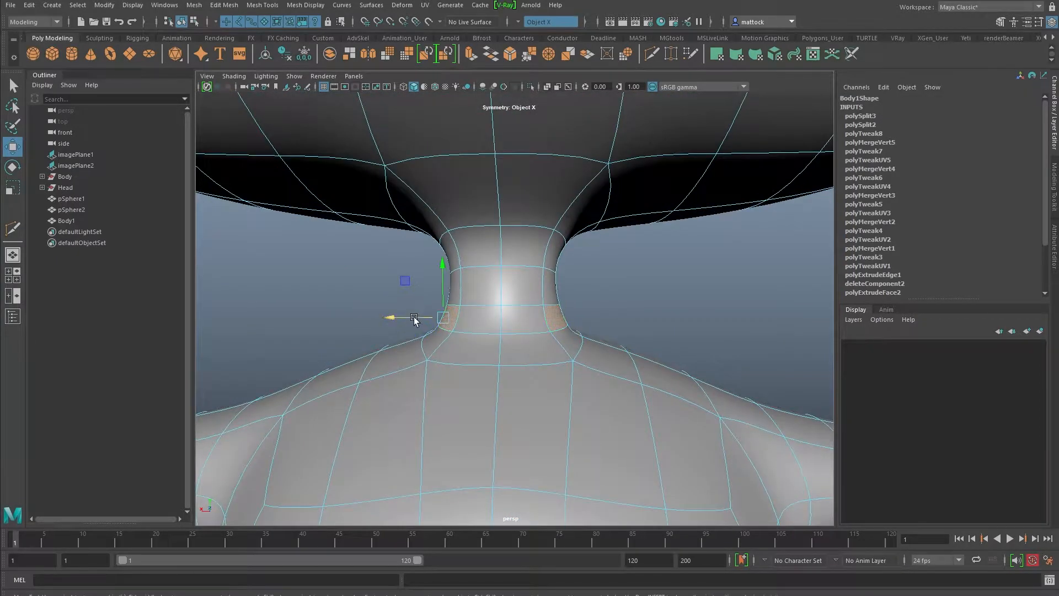
key(space)
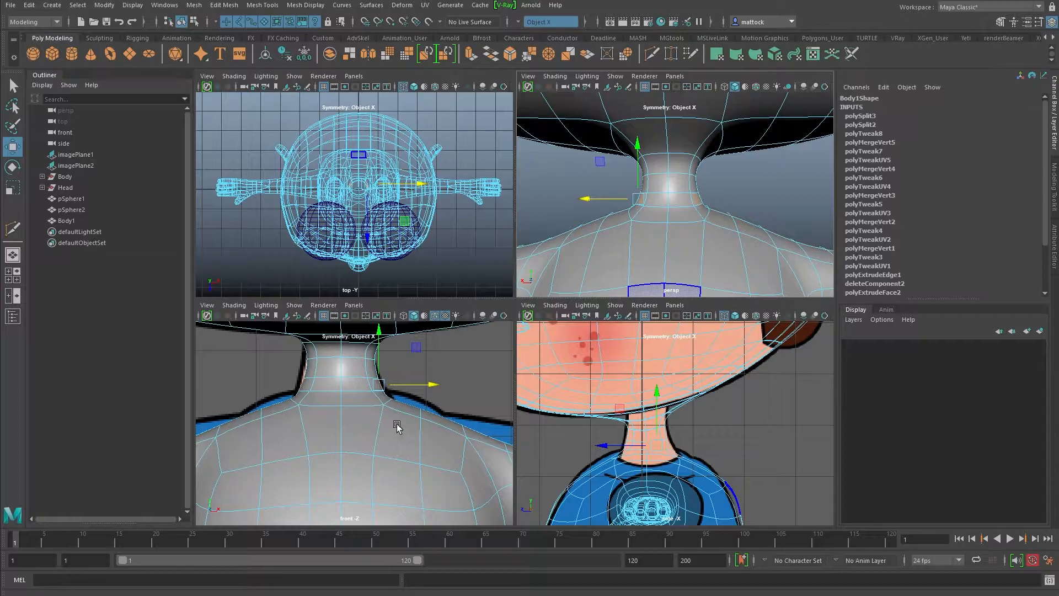
key(space)
click(621, 338)
scroll(422, 304, down, 5)
scroll(576, 330, up, 3)
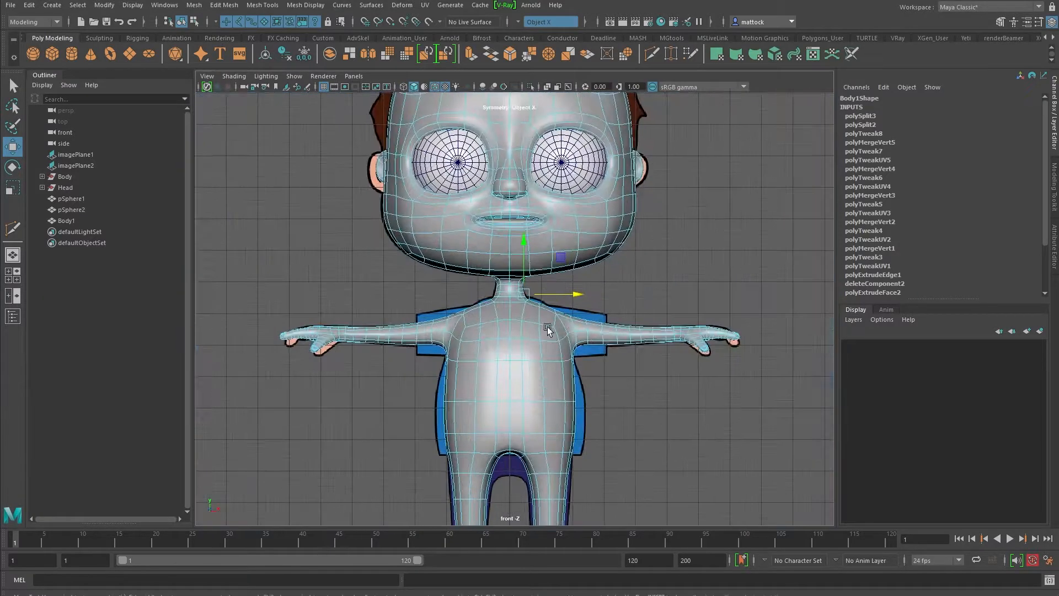
scroll(576, 330, up, 2)
Turn off the smooth preview and return the character mesh to object mode in the perspective view.
key(1)
key(space)
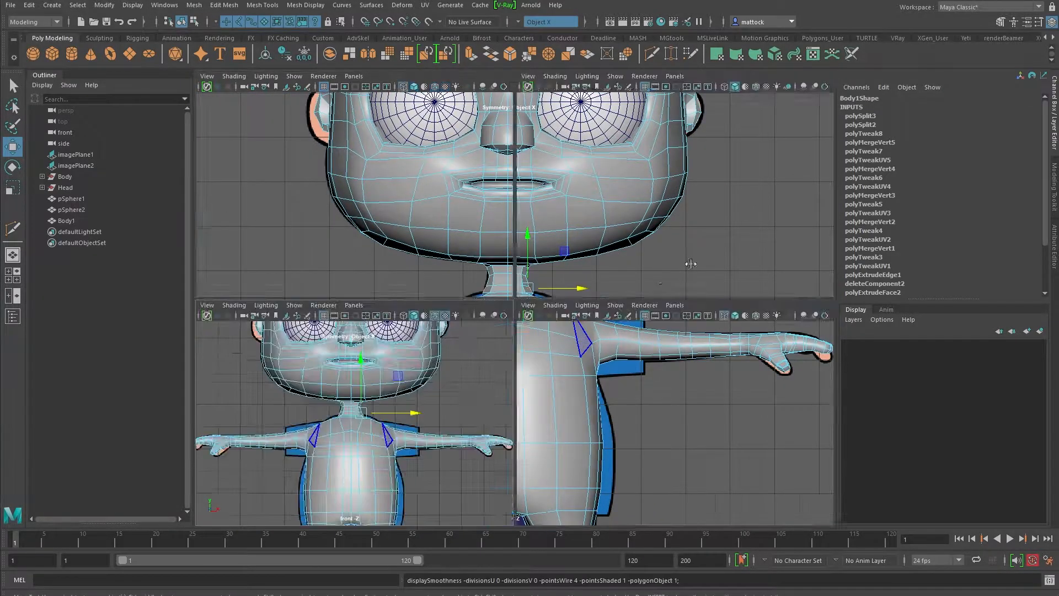
key(space)
key(a)
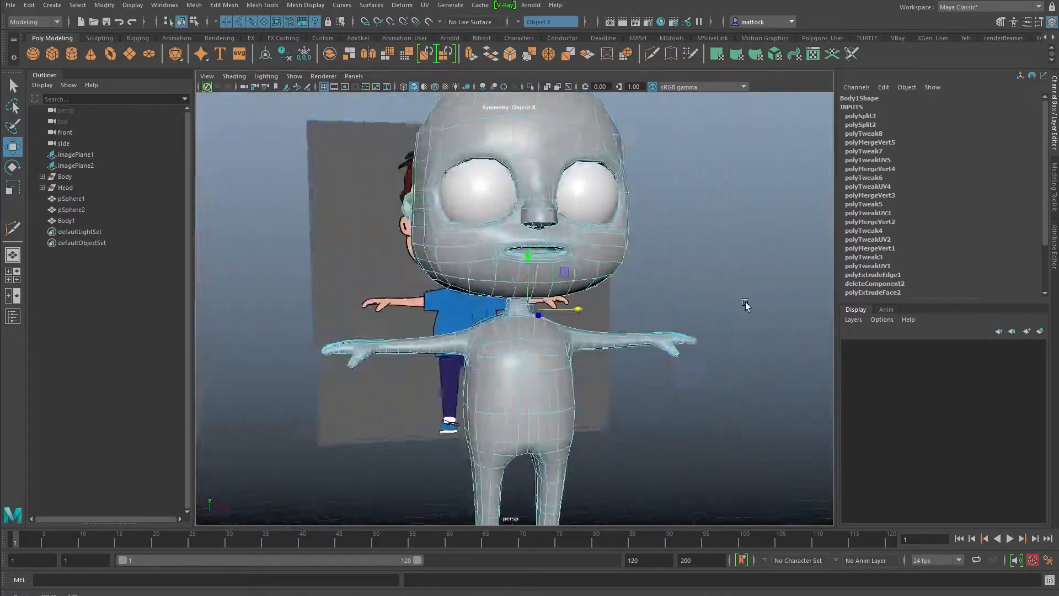
right_drag(549, 280, 606, 262)
click(688, 284)
alt+drag(688, 283, 503, 355)
scroll(504, 355, up, 6)
Soften all edges of the character mesh and check the shading in the perspective view.
click(521, 286)
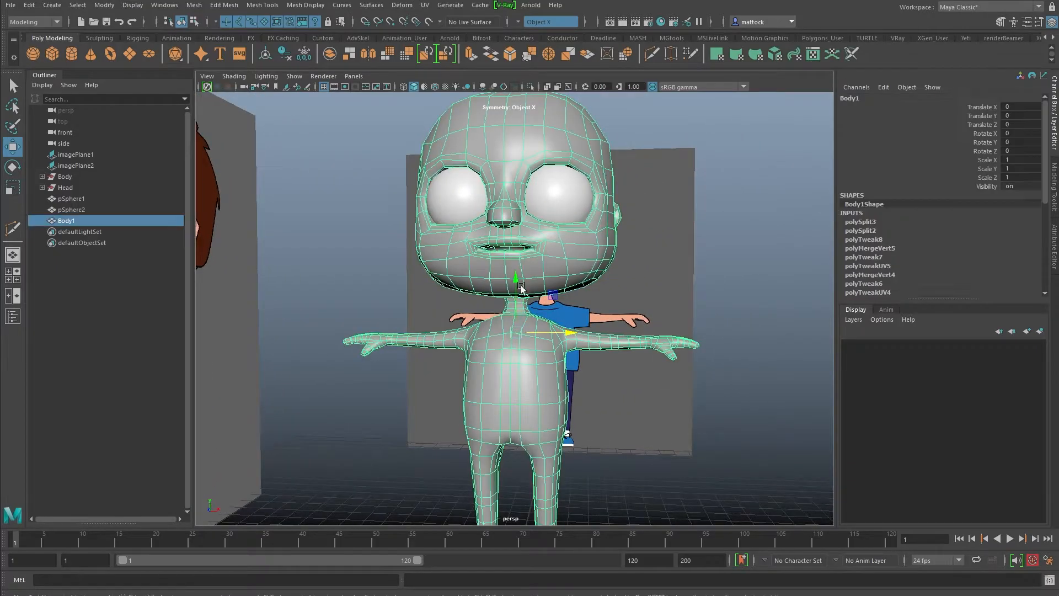
click(304, 5)
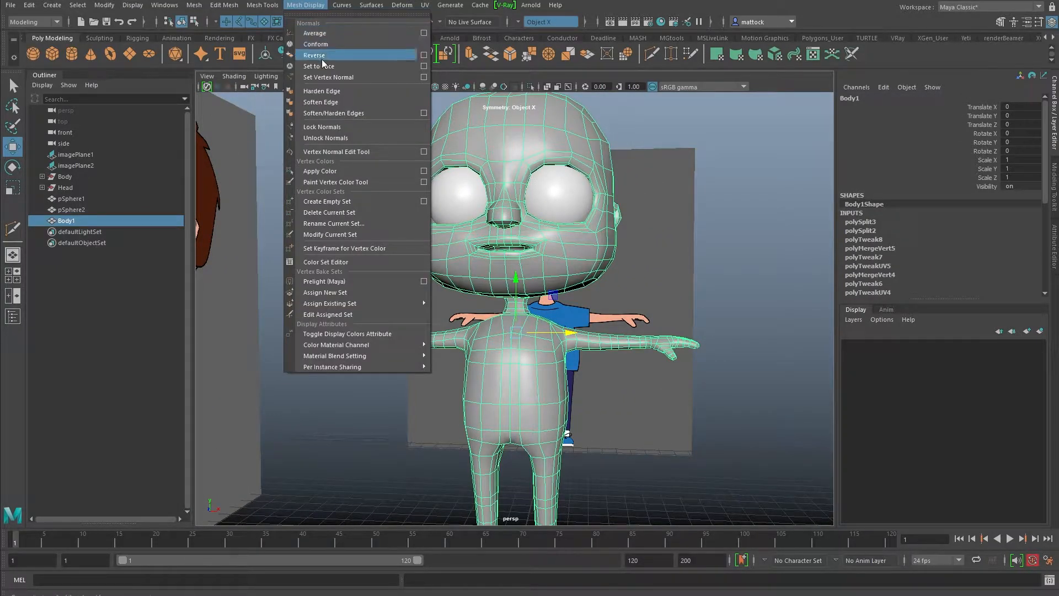
click(321, 102)
right_drag(548, 279, 601, 257)
click(738, 260)
scroll(718, 267, down, 4)
alt+drag(662, 279, 609, 285)
Delete all construction history in the scene.
click(518, 325)
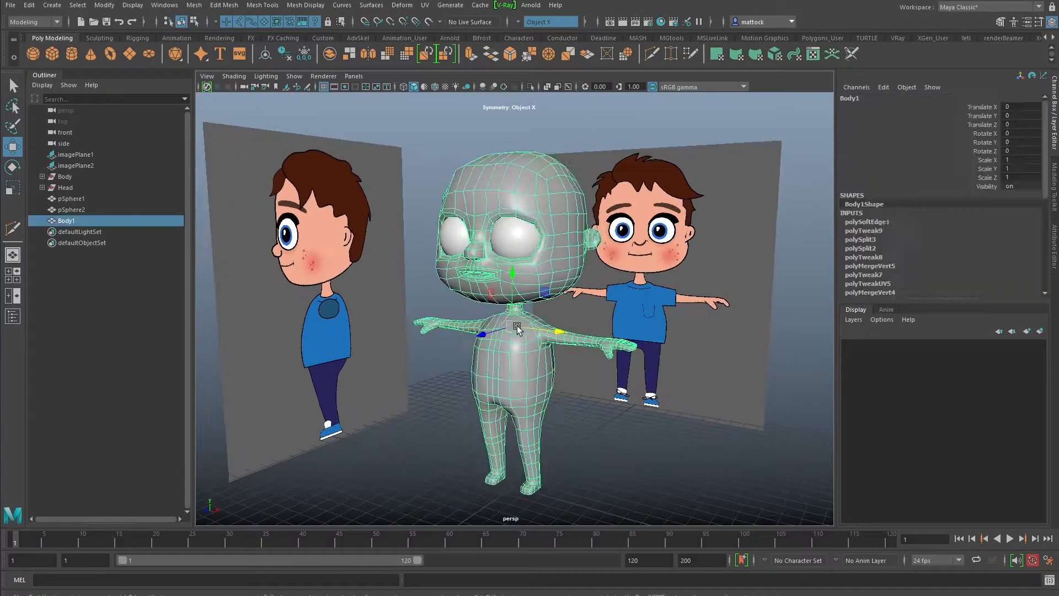
click(28, 6)
mouse_move(154, 145)
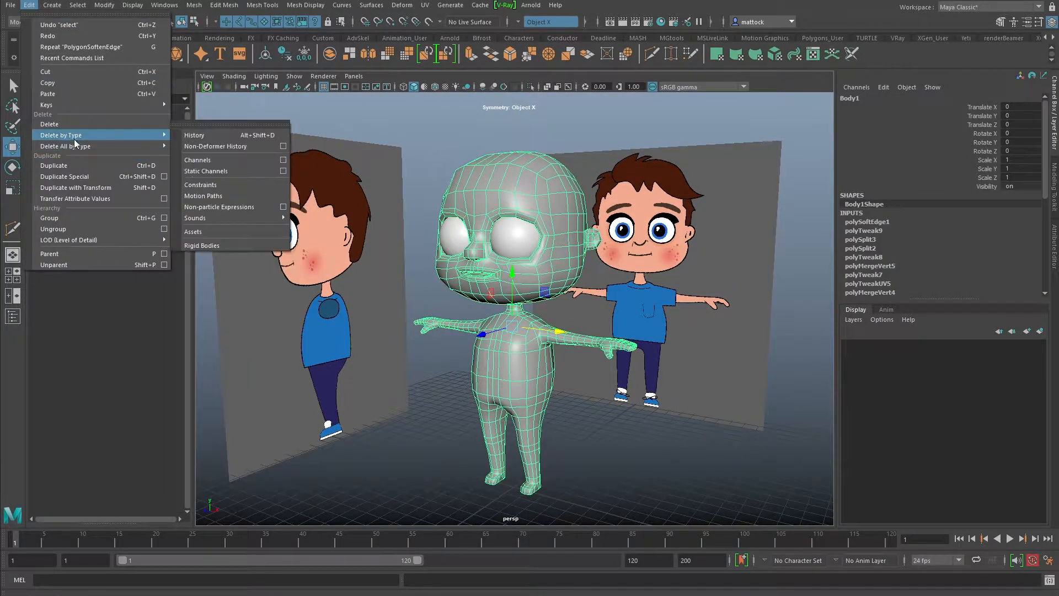
click(198, 145)
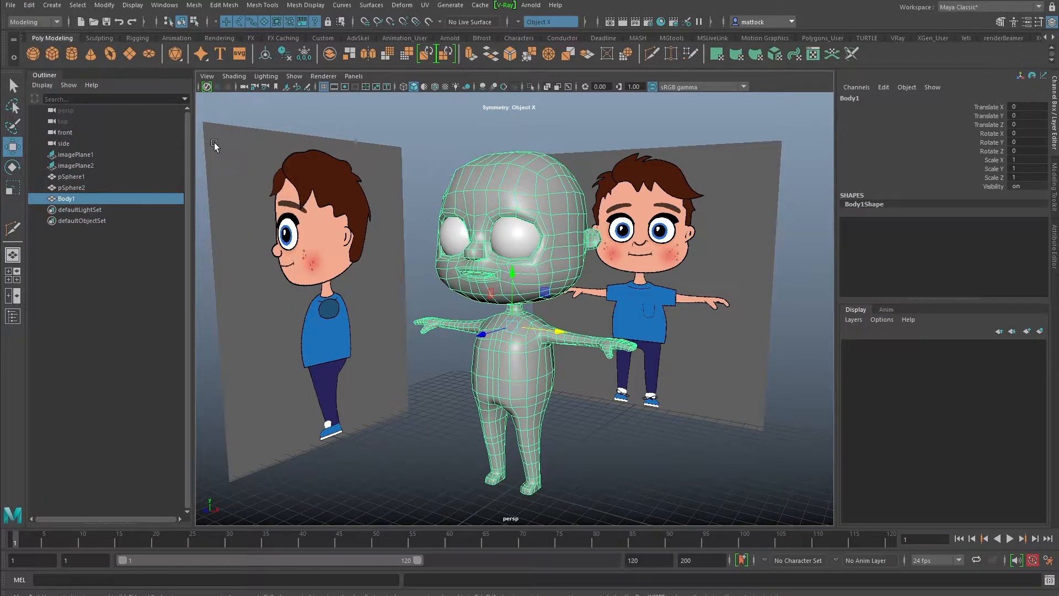
Save the scene as a new version named CartoonBoy_v04.ma.
click(10, 5)
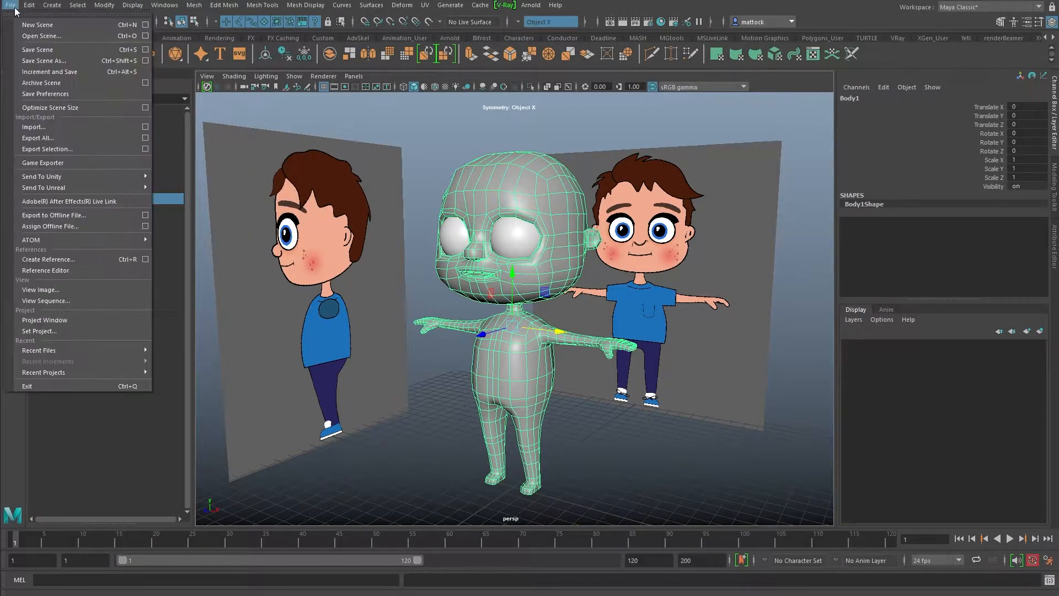
click(44, 63)
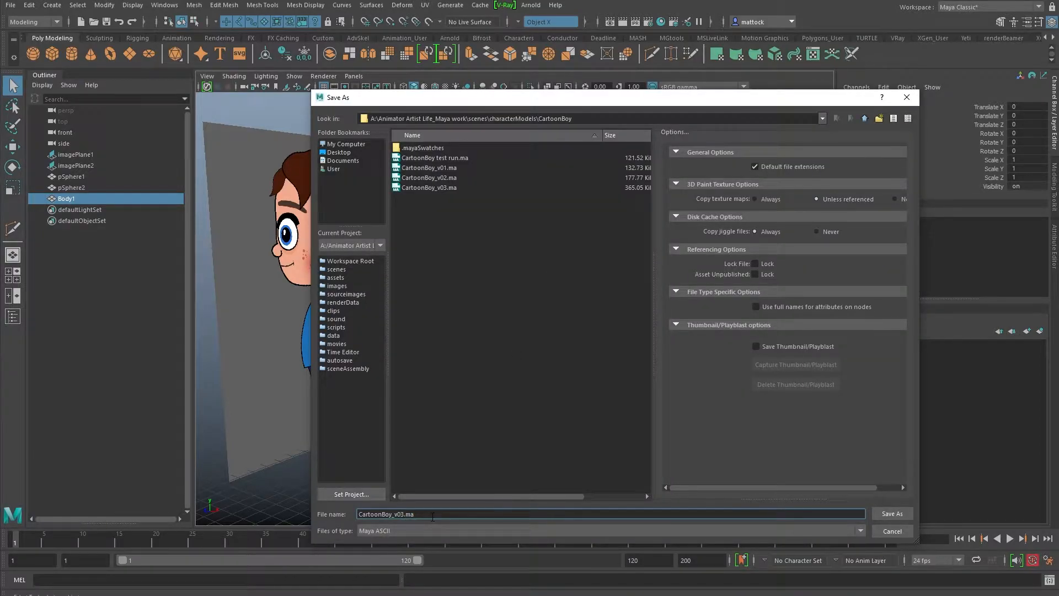
key(Return)
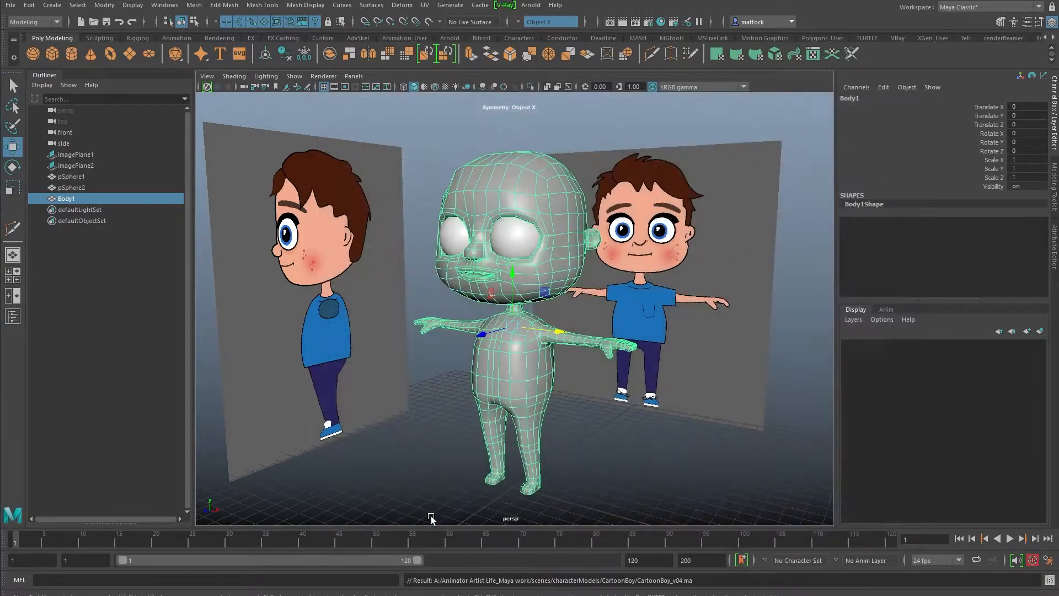
Examine the joined and softened character from several angles against the reference drawings.
click(459, 130)
alt+drag(528, 265, 573, 265)
alt+drag(499, 313, 442, 315)
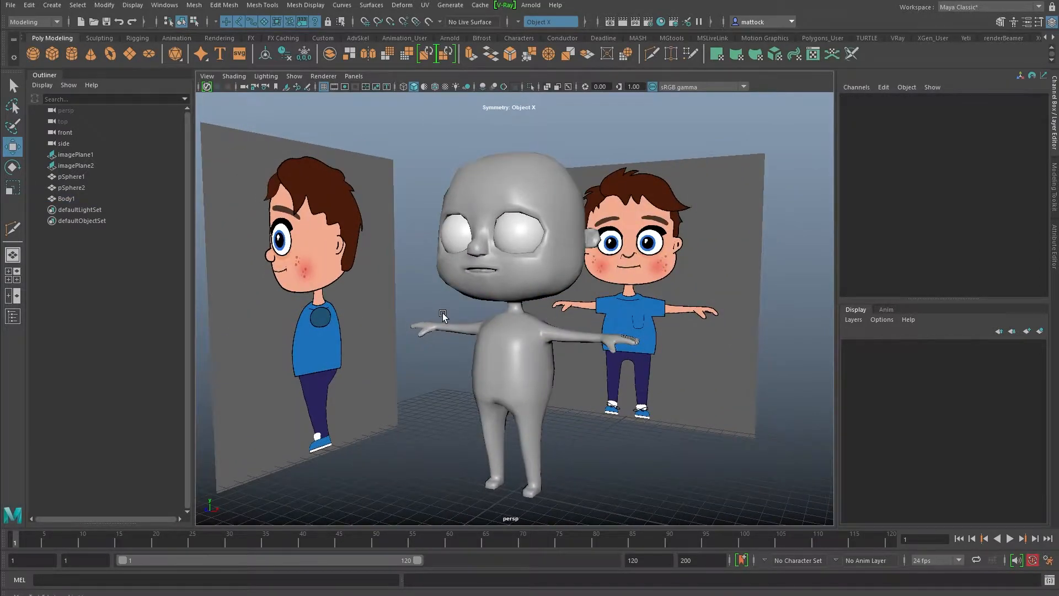
alt+drag(541, 212, 592, 226)
alt+drag(505, 234, 595, 183)
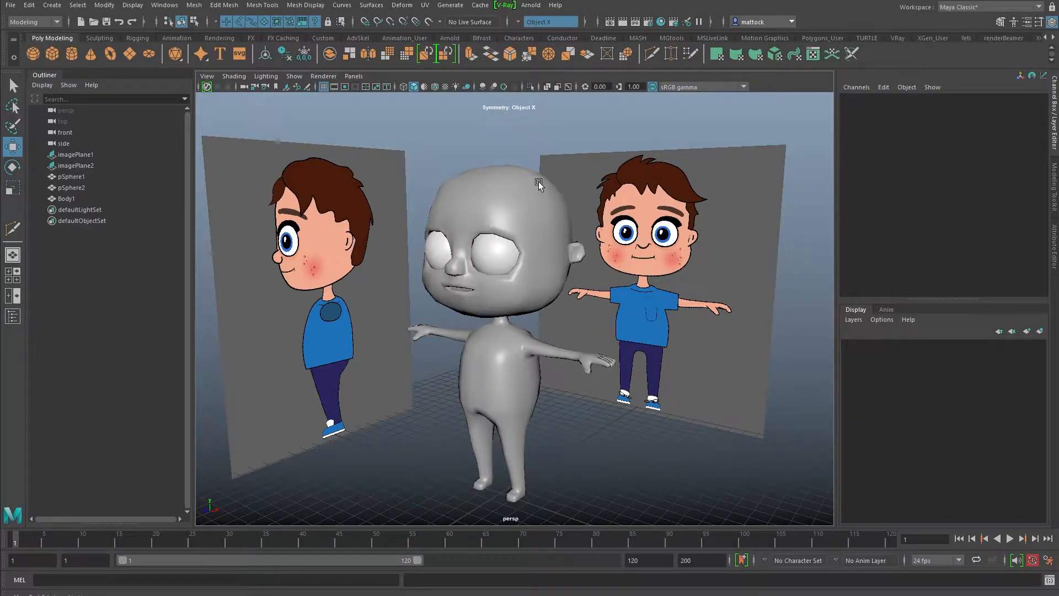
alt+drag(547, 207, 539, 234)
click(512, 252)
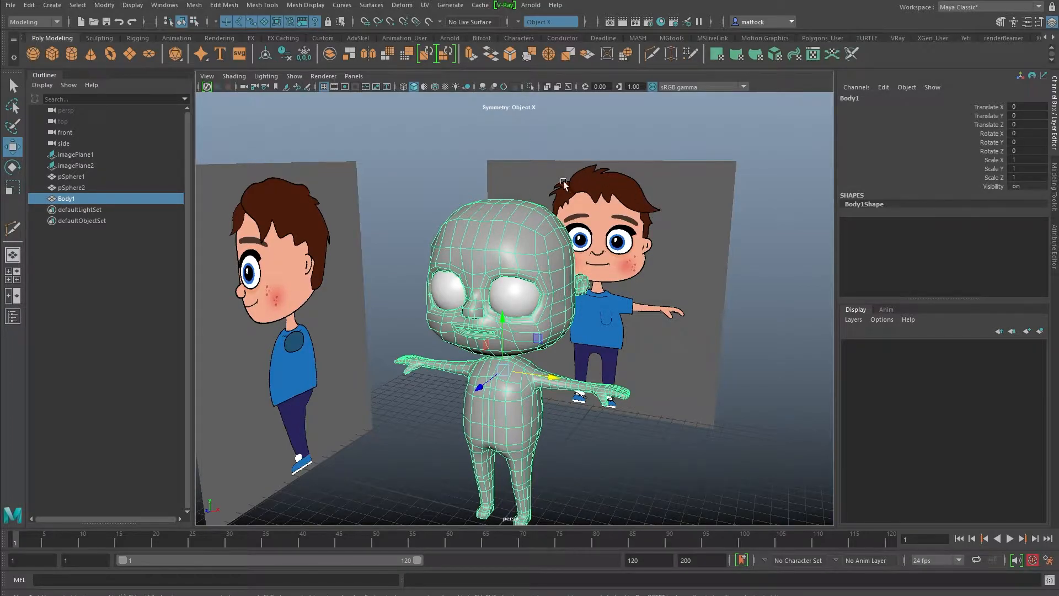
alt+drag(517, 230, 681, 220)
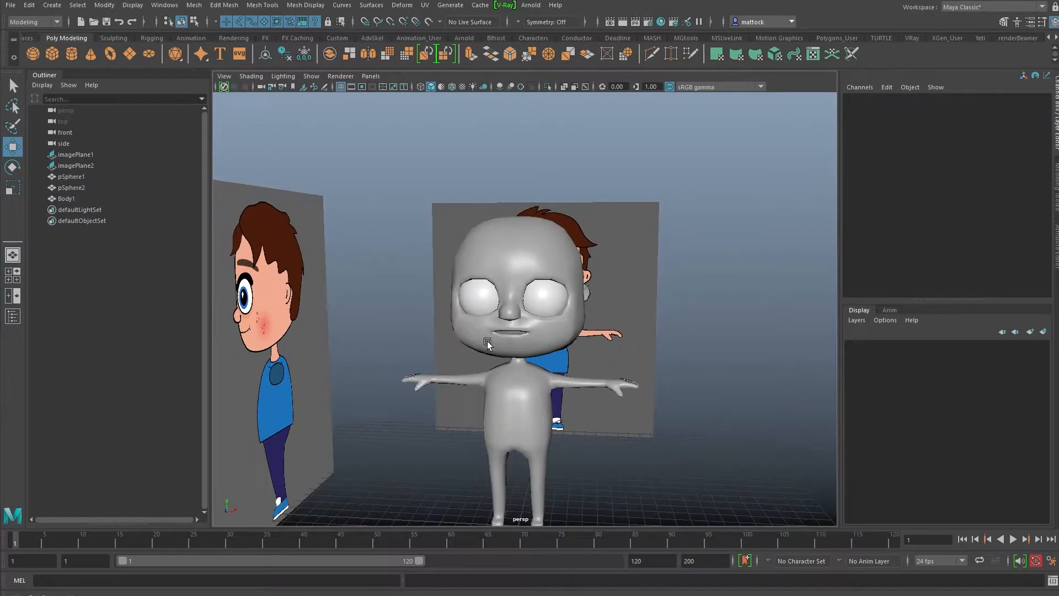
Select the character mesh and display its head shaded in the maximized side view.
alt+drag(487, 343, 548, 308)
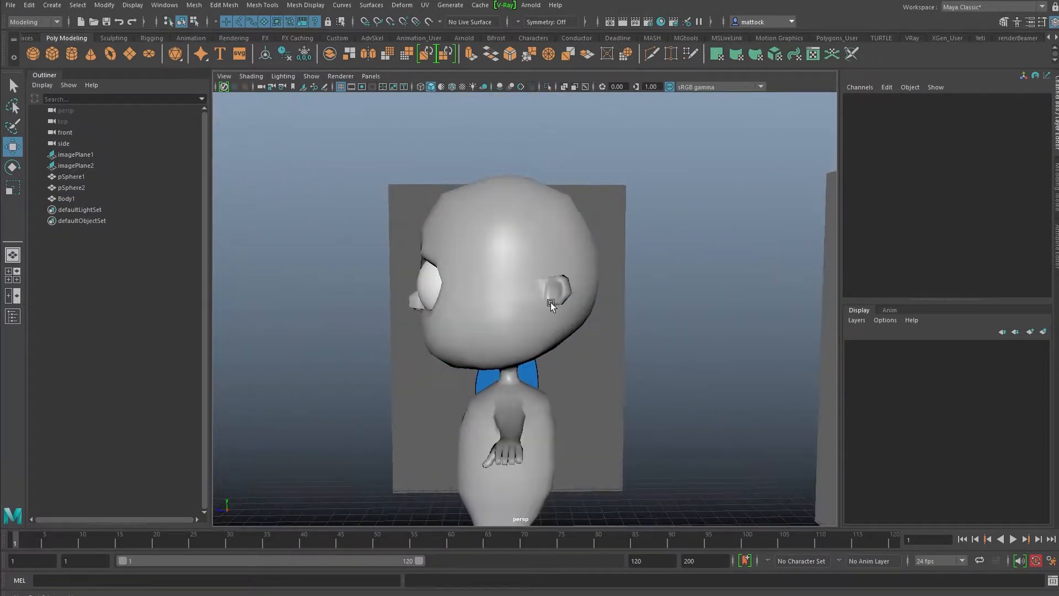
click(567, 228)
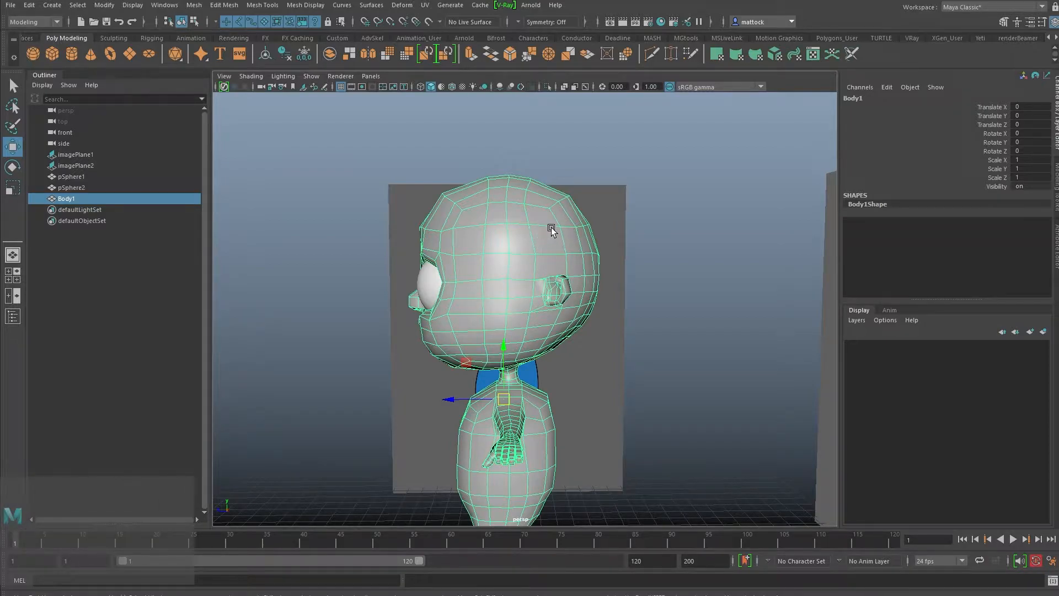
alt+drag(543, 231, 553, 253)
key(space)
key(space)
alt+right_drag(710, 431, 353, 287)
alt+middle_drag(420, 232, 436, 309)
mouse_move(435, 309)
alt+right_down()
mouse_move(528, 303)
mouse_move(529, 294)
mouse_move(521, 310)
alt+right_up()
key(5)
Select the head faces that the drawn hair covers in the side view, leaving out the face, ear, neck and body.
drag(408, 226, 572, 431)
ctrl+shift+drag(645, 269, 568, 313)
ctrl+drag(605, 406, 555, 432)
ctrl+shift+drag(597, 299, 596, 301)
ctrl+shift+drag(609, 263, 487, 324)
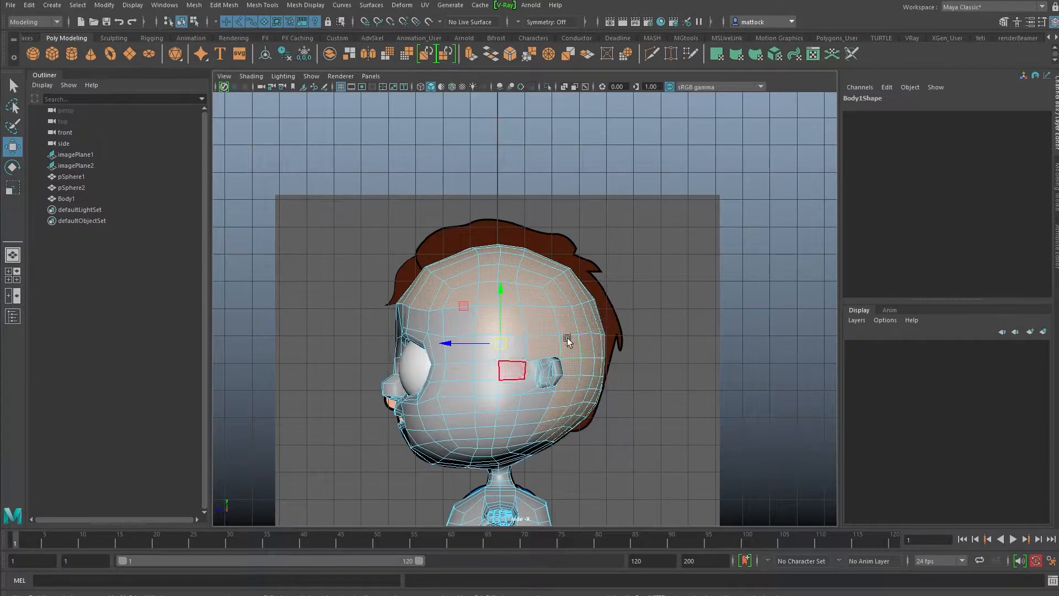
Turn on Object X symmetry and refine the scalp face selection on both sides at the back of the head in the perspective view.
key(space)
key(space)
alt+drag(598, 292, 505, 298)
alt+right_drag(506, 298, 508, 362)
alt+drag(508, 362, 442, 376)
alt+right_drag(442, 376, 487, 365)
alt+drag(487, 364, 463, 368)
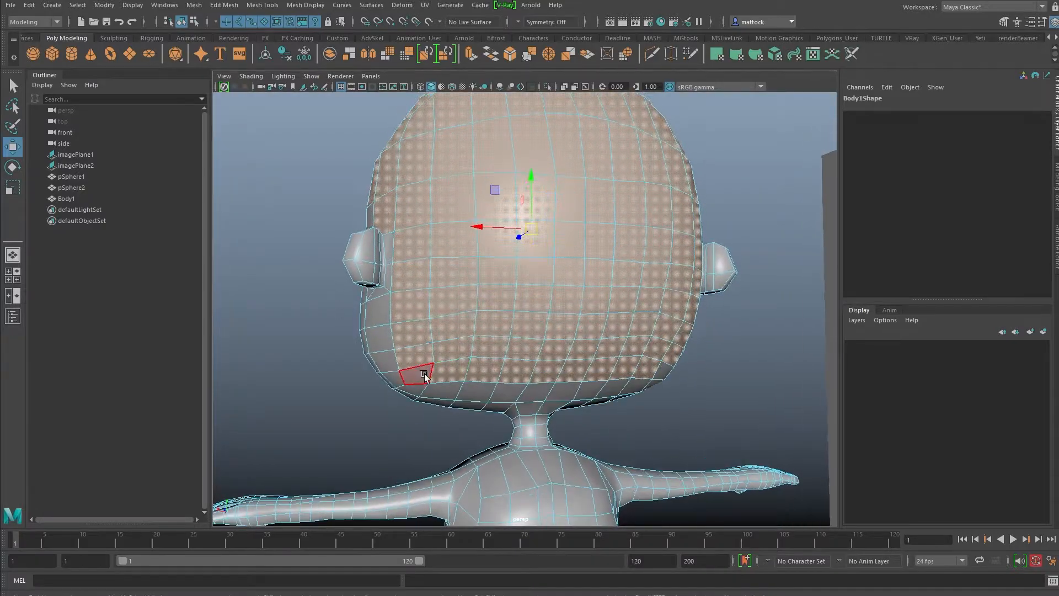
right_drag(754, 350, 757, 300)
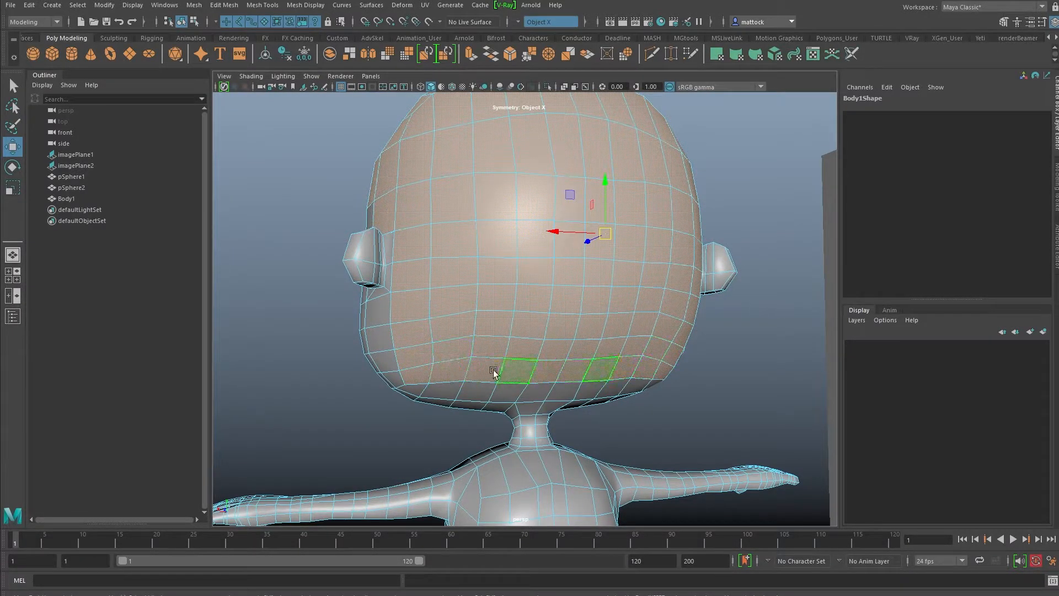
ctrl+click(418, 374)
alt+right_drag(626, 321, 560, 307)
alt+drag(560, 307, 583, 322)
alt+right_drag(494, 319, 555, 320)
alt+drag(554, 320, 475, 237)
scroll(495, 225, down, 3)
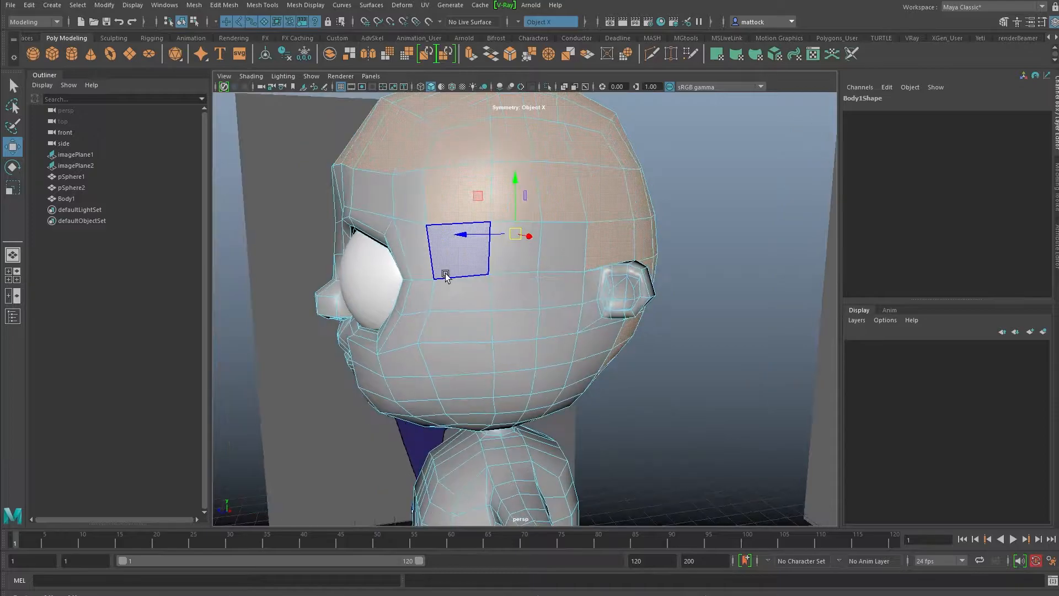
Undo the last two face selection changes on the side of the head.
alt+drag(520, 258, 497, 314)
scroll(496, 262, up, 3)
key(ctrl+z)
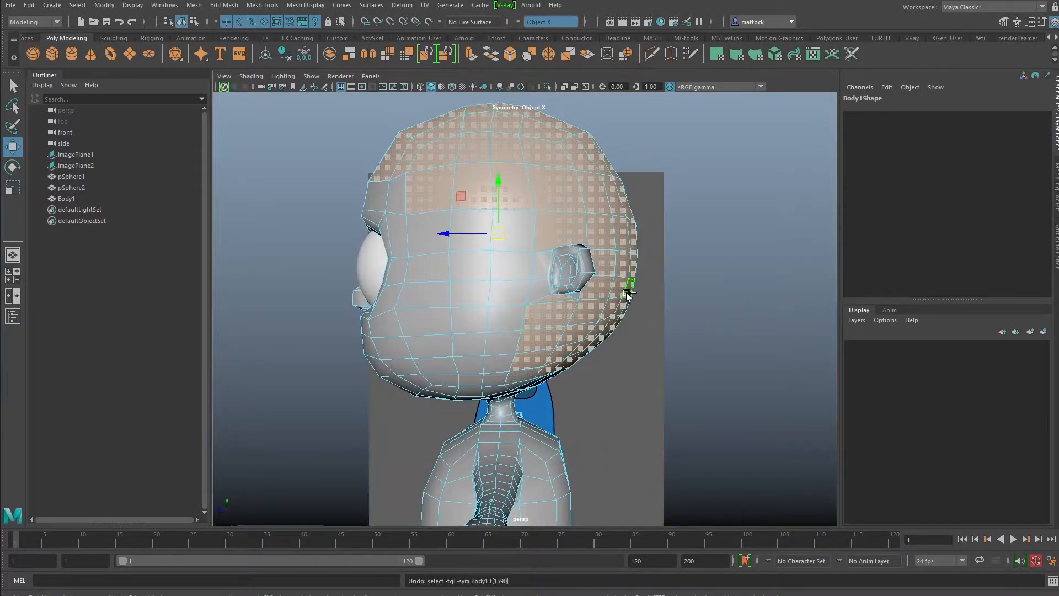
key(ctrl+z)
Duplicate the selected scalp faces as a separate mesh, return to object mode and clear the selection.
scroll(608, 257, down, 2)
alt+drag(608, 257, 315, 276)
alt+drag(419, 284, 561, 278)
scroll(475, 289, down, 3)
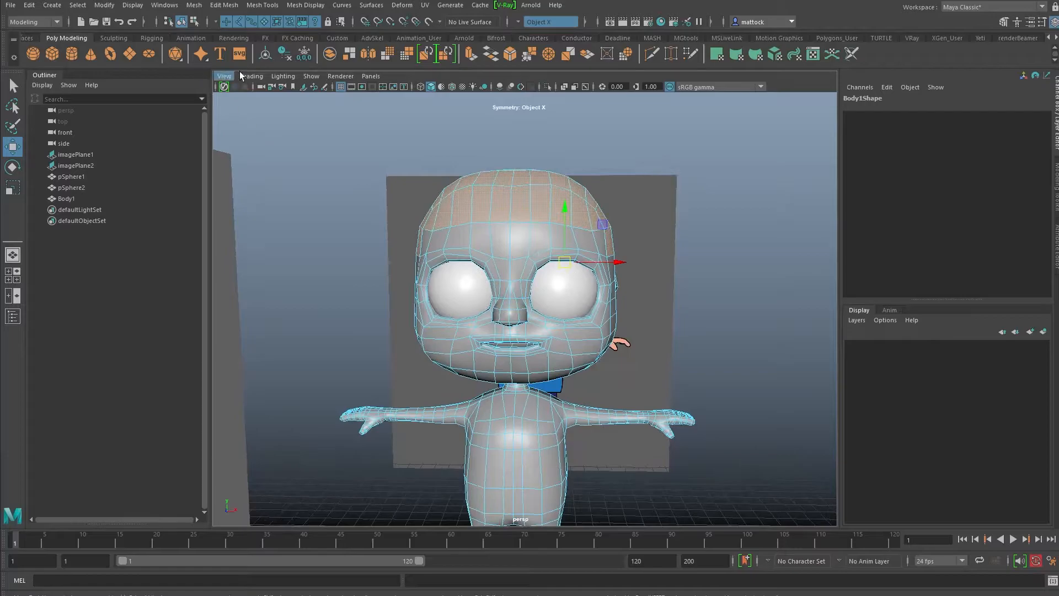
click(194, 5)
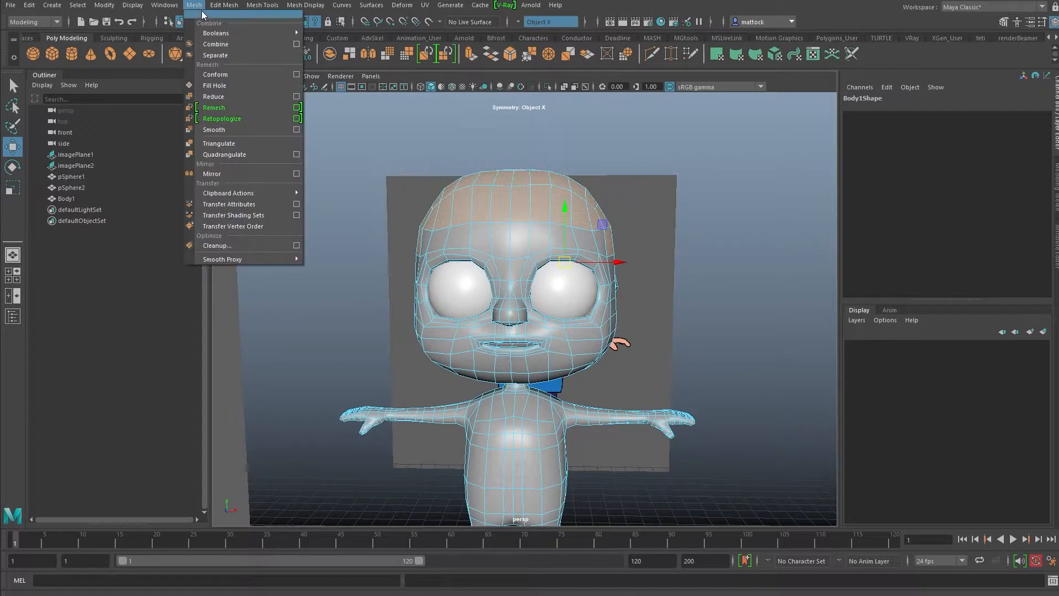
mouse_move(218, 7)
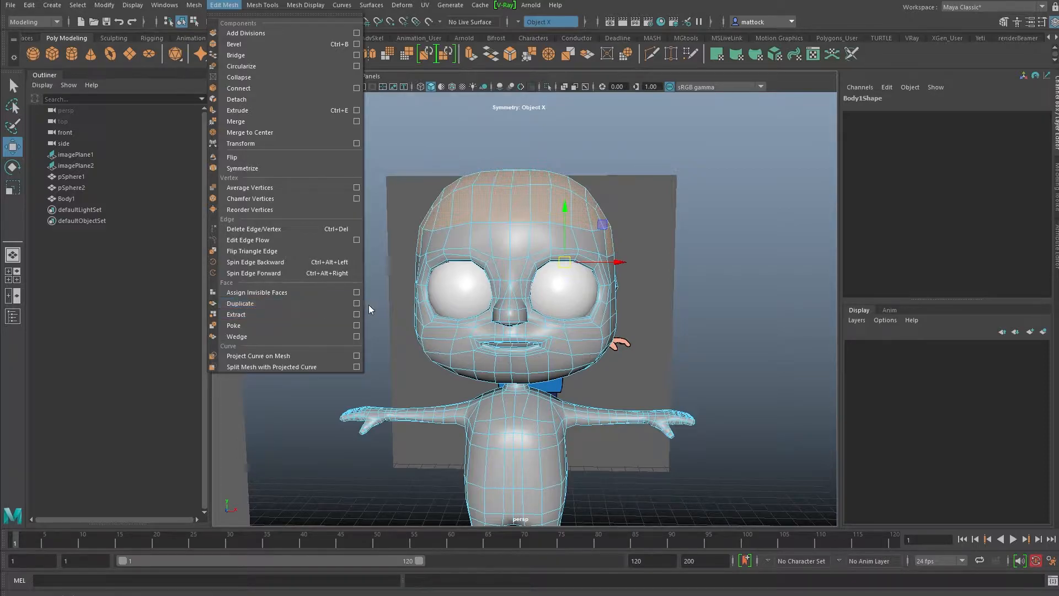
click(308, 304)
right_drag(516, 205, 609, 153)
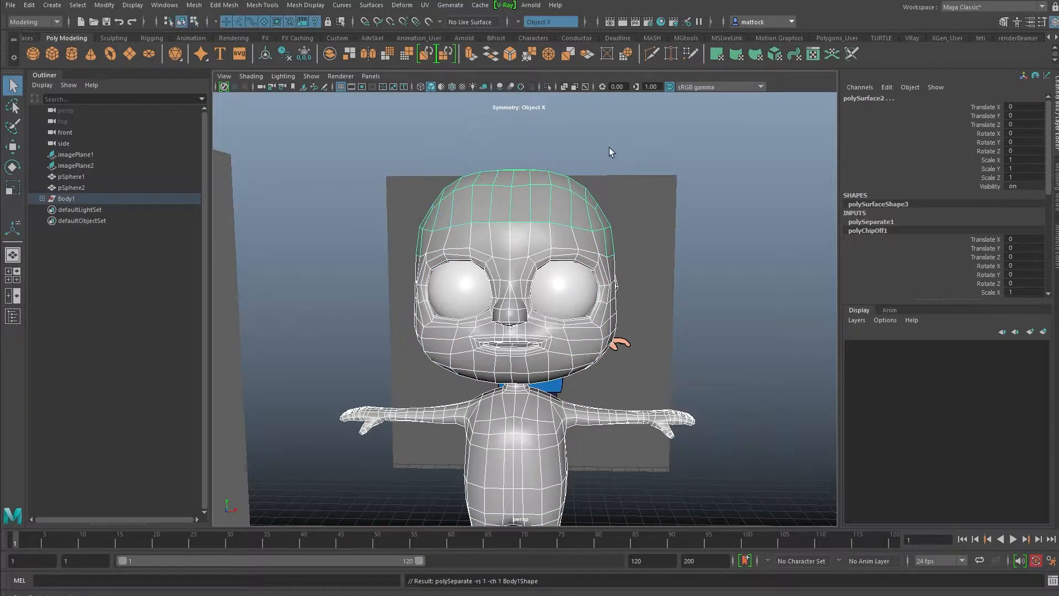
click(609, 153)
Select the duplicated scalp mesh on the character's head and activate the Move tool.
click(568, 201)
alt+drag(598, 253, 450, 271)
click(540, 256)
click(541, 181)
key(w)
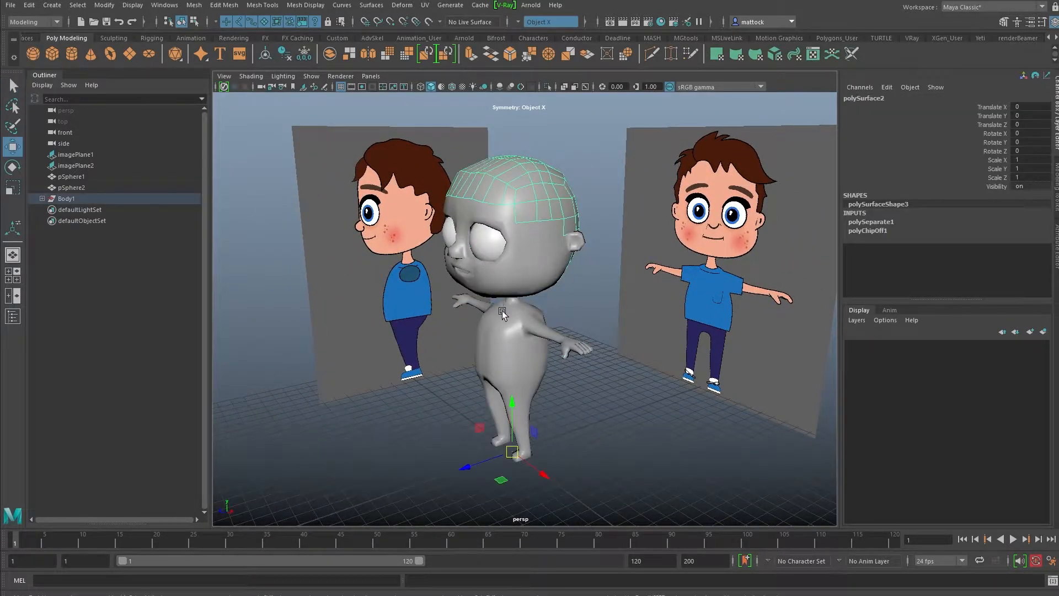
Try moving the scalp mesh away from the head and undo the move.
alt+drag(502, 381, 507, 363)
drag(511, 466, 498, 406)
key(ctrl+z)
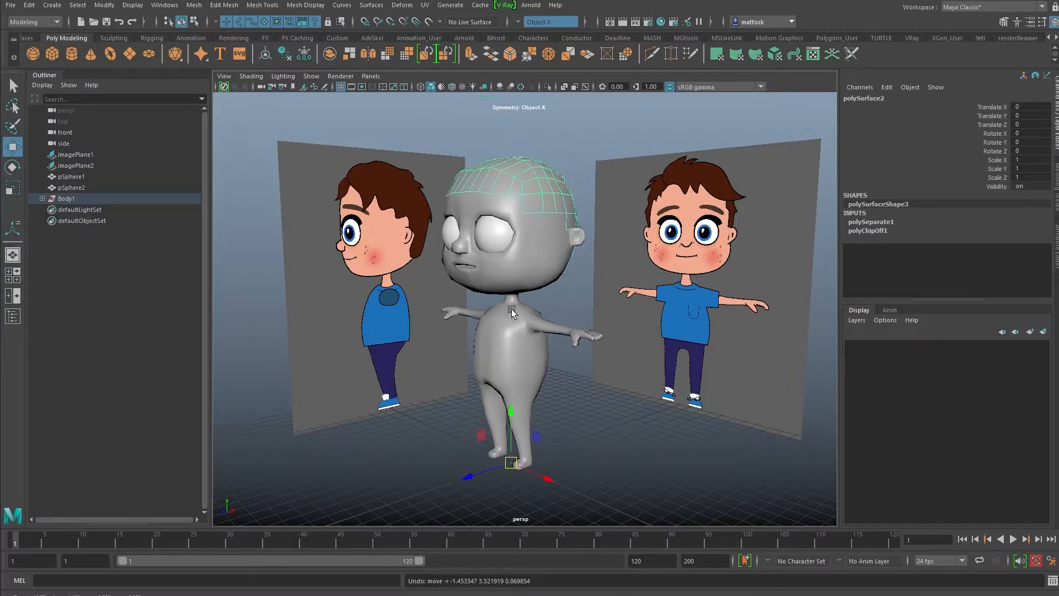
Rename the duplicated scalp mesh as Hair.
scroll(480, 266, up, 3)
alt+drag(480, 266, 484, 325)
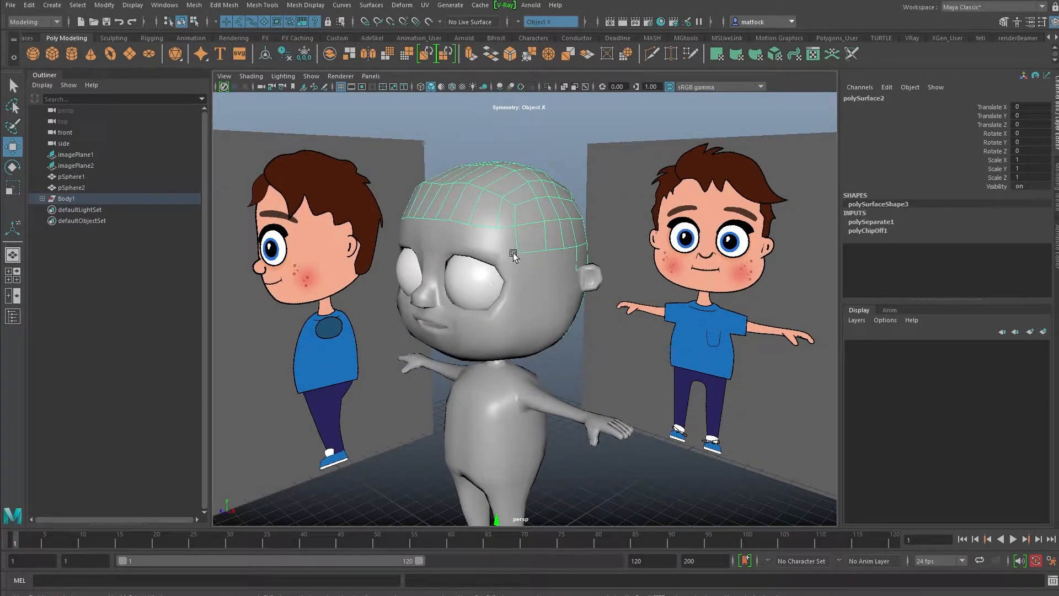
alt+drag(502, 315, 548, 227)
scroll(518, 282, up, 2)
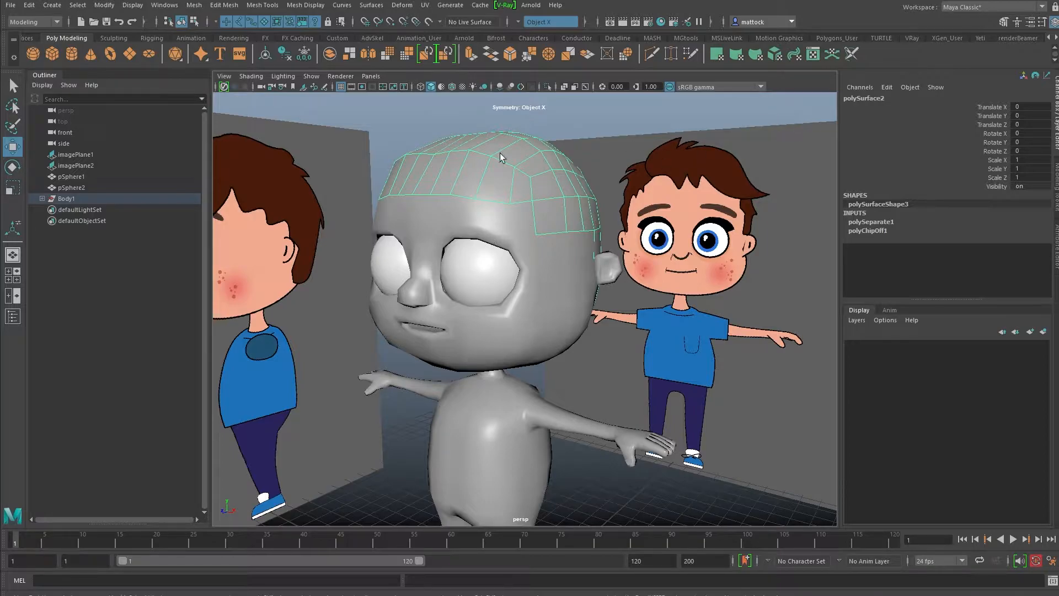
double_click(875, 100)
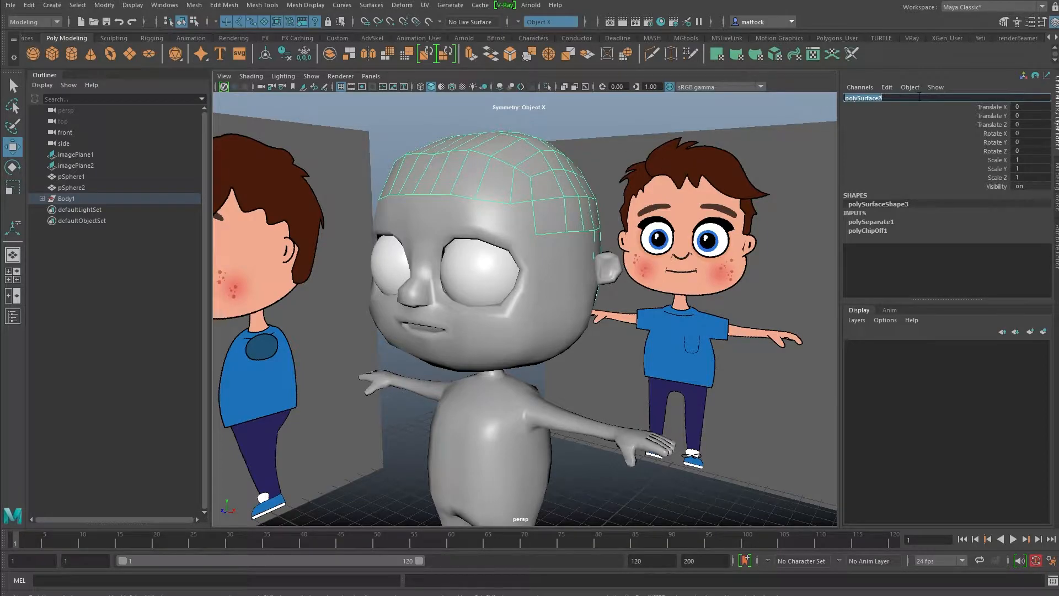
text(Hair)
key(Return)
Rename the character's head-and-body mesh as Body and clear the selection.
click(476, 221)
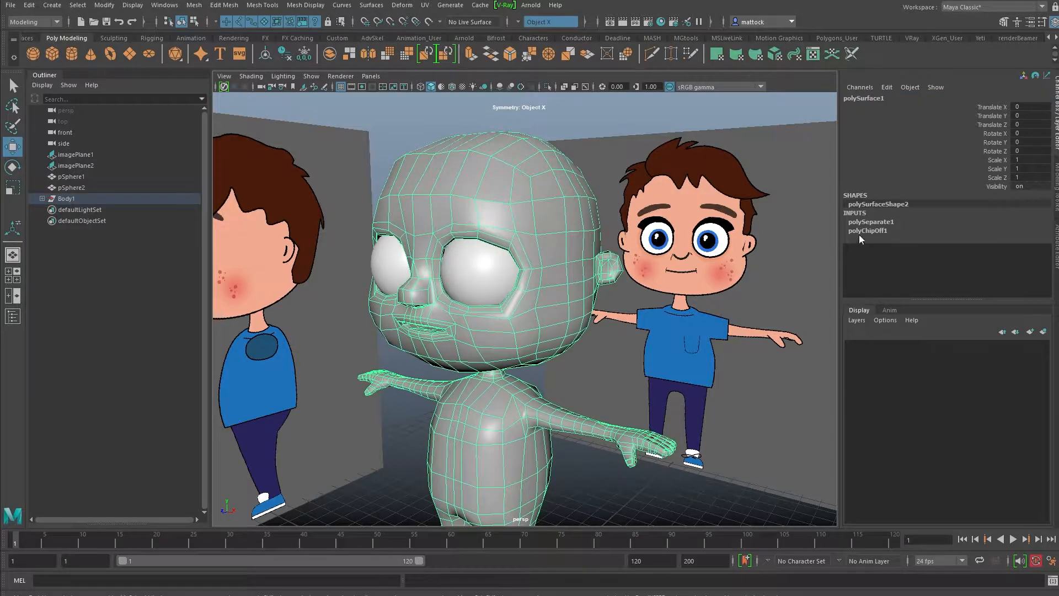
double_click(878, 98)
text(Body)
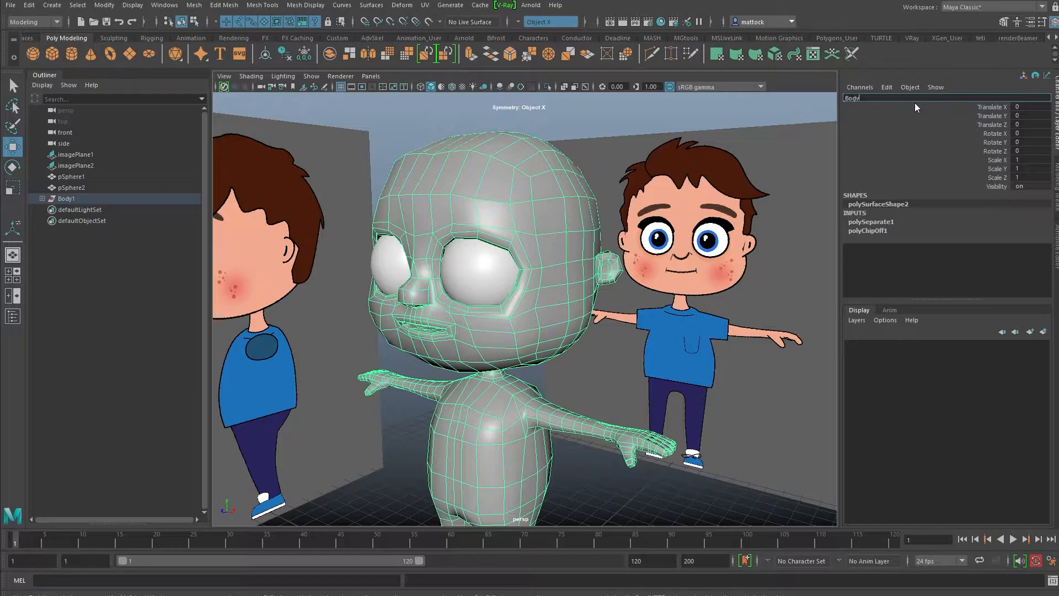
key(Return)
click(390, 121)
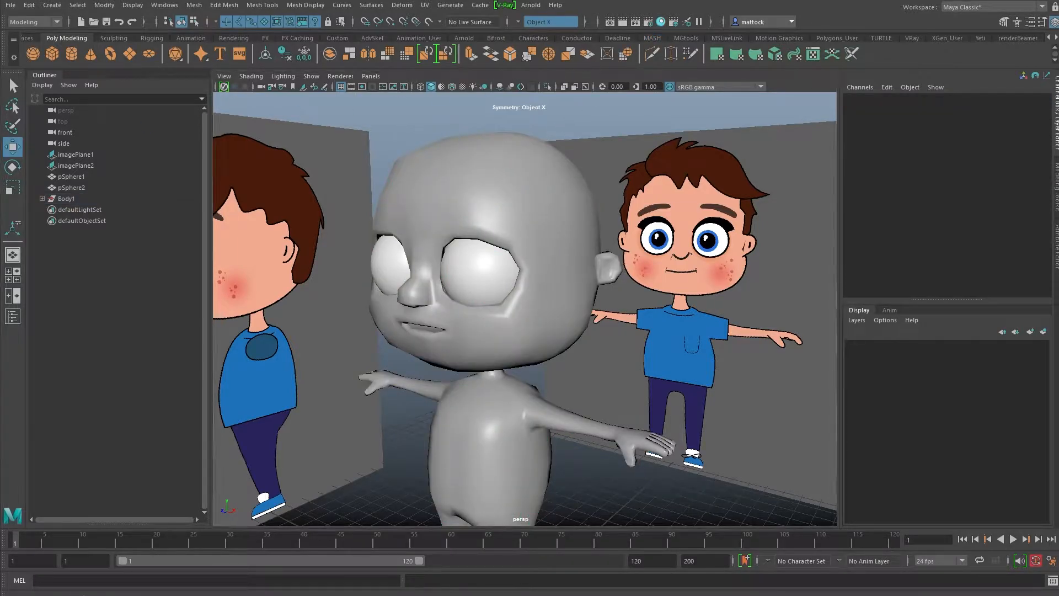
Open the Hypershade, widen its window and clear the node graph.
drag(0, 75, 567, 24)
drag(35, 12, 140, 15)
drag(60, 4, 379, 163)
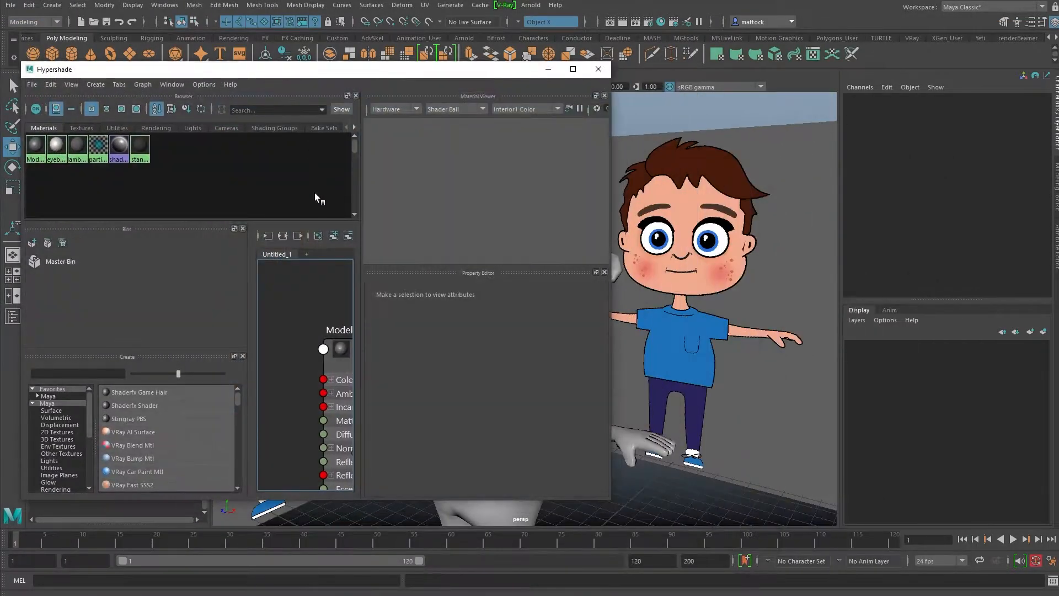
drag(363, 281, 403, 283)
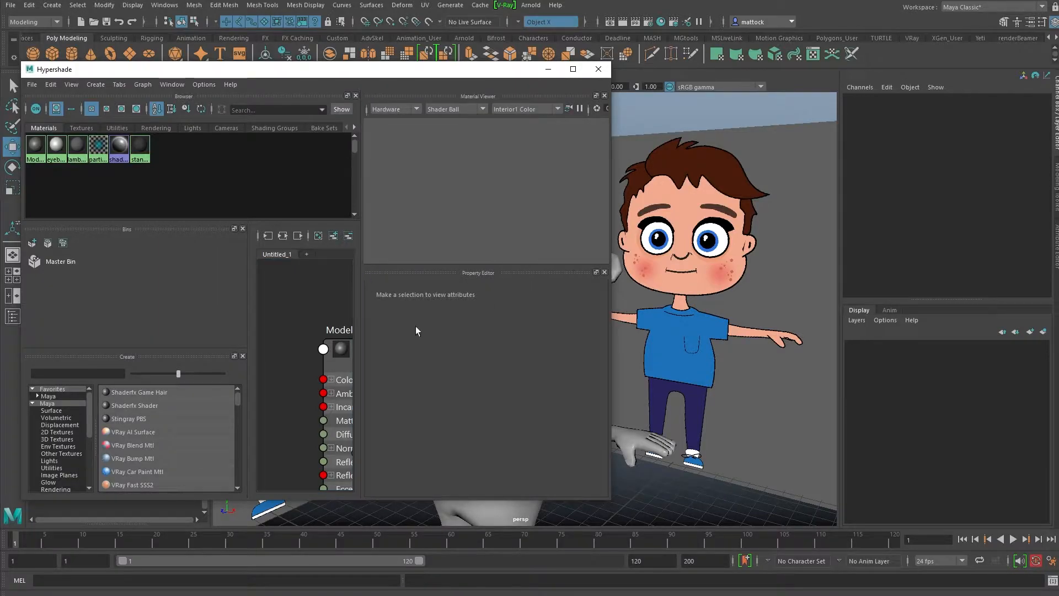
drag(612, 350, 840, 349)
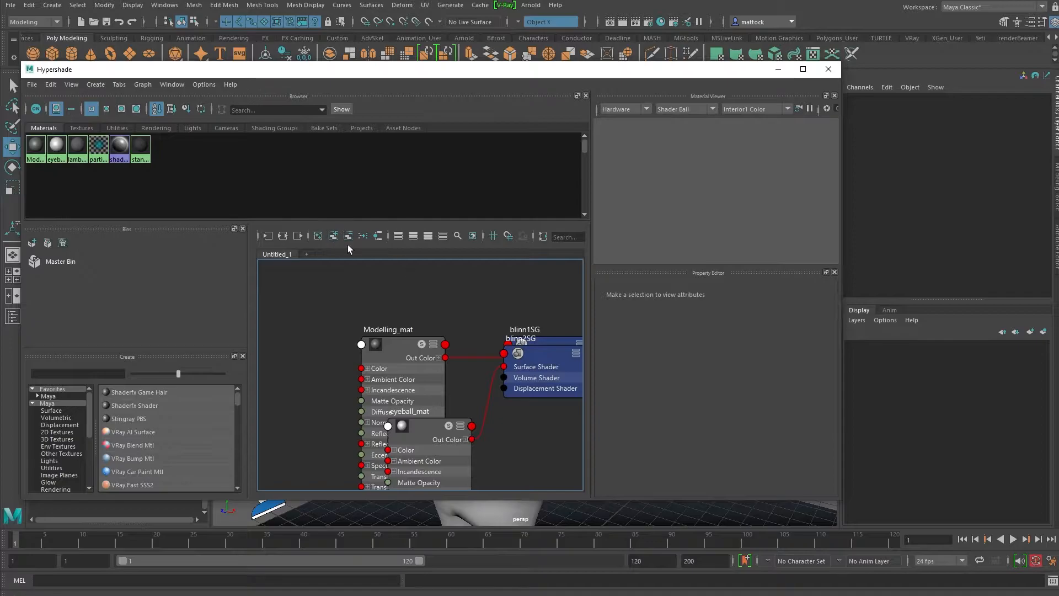
click(319, 238)
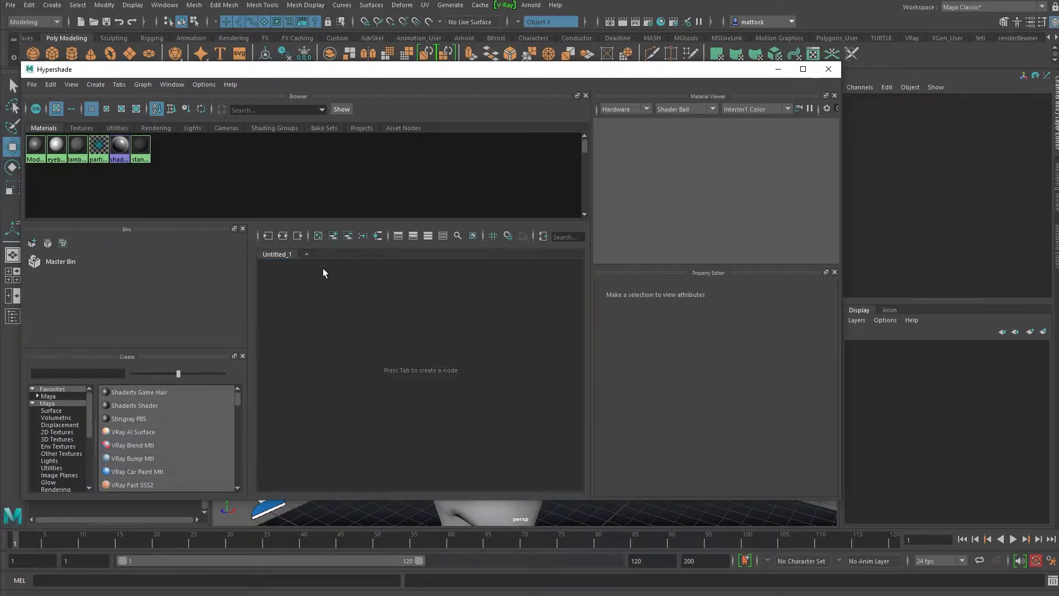
Create a Blinn material and name it Hair_mat.
click(56, 397)
click(121, 392)
double_click(714, 302)
text(Hair_ mat)
key(Return)
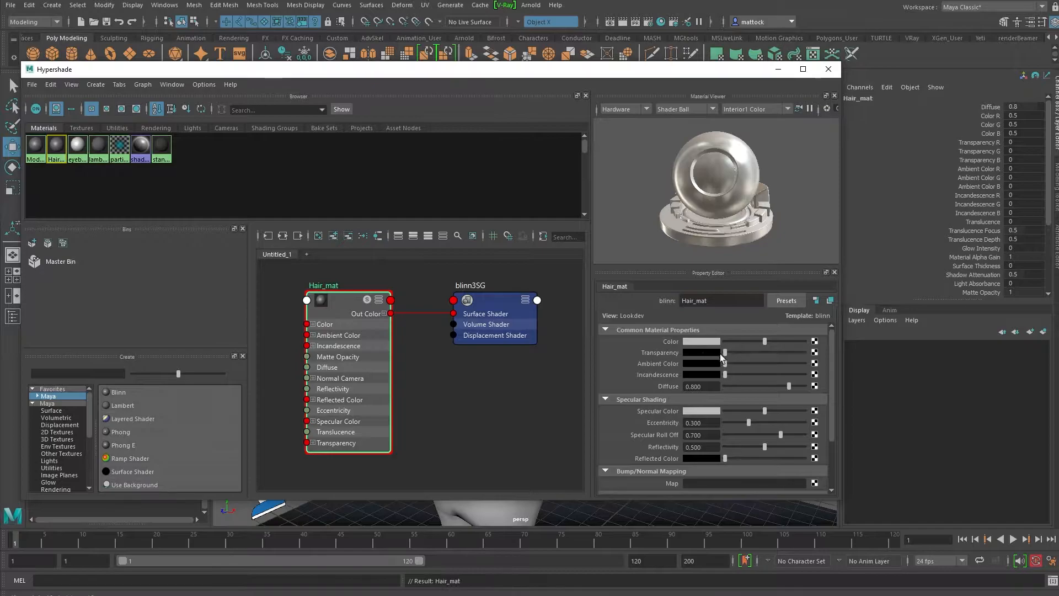
Set the color of Hair_mat to a dark brown with hue 17.291 and saturation 0.863.
click(697, 341)
drag(701, 385, 719, 386)
drag(809, 342, 796, 346)
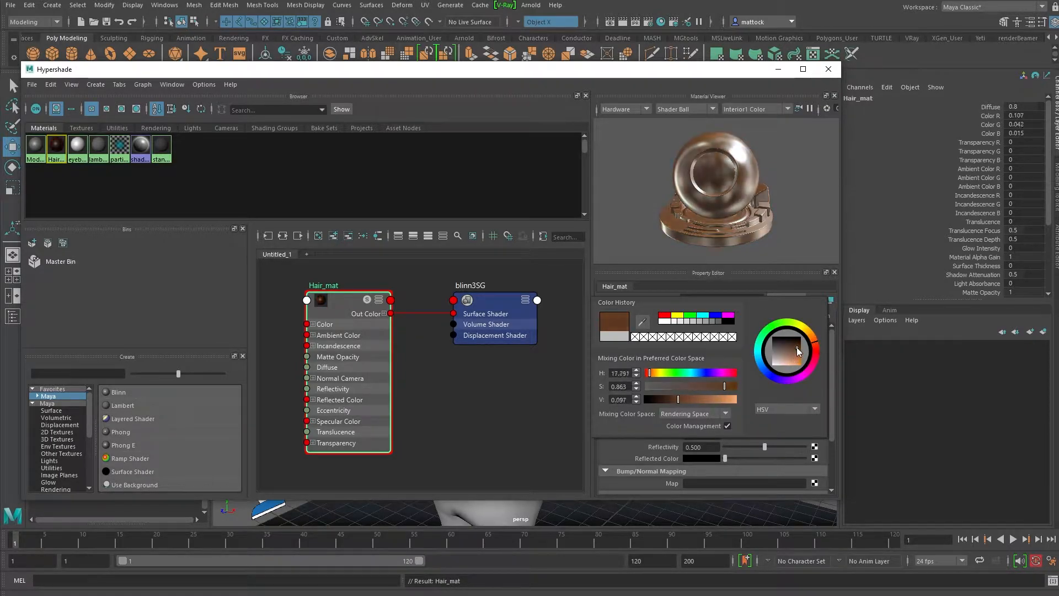
Assign Hair_mat to the Hair mesh and turn on textured shading in the perspective view.
drag(677, 85, 630, 306)
click(531, 152)
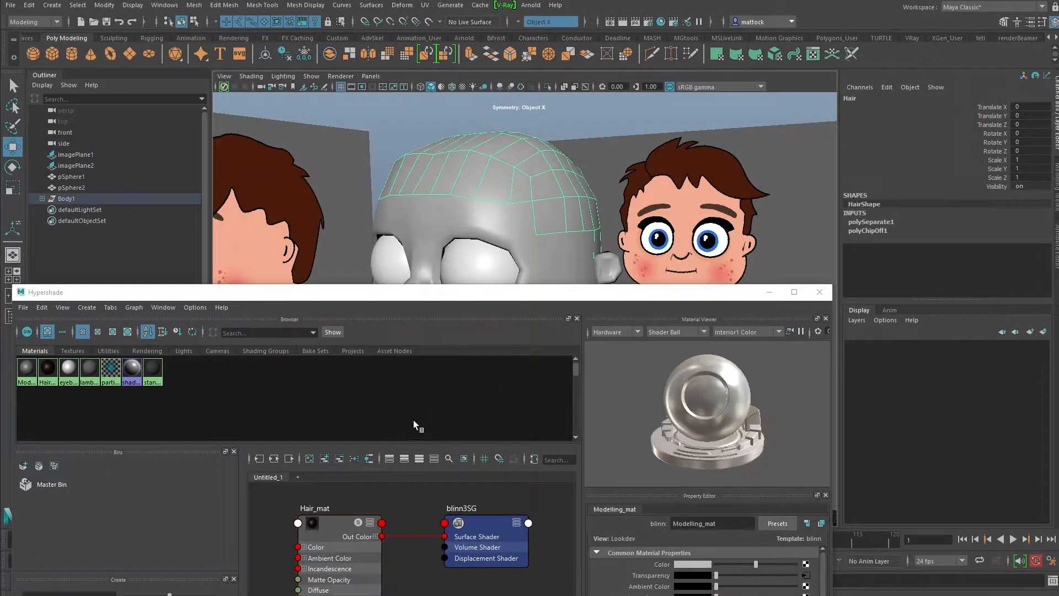
right_drag(313, 522, 337, 417)
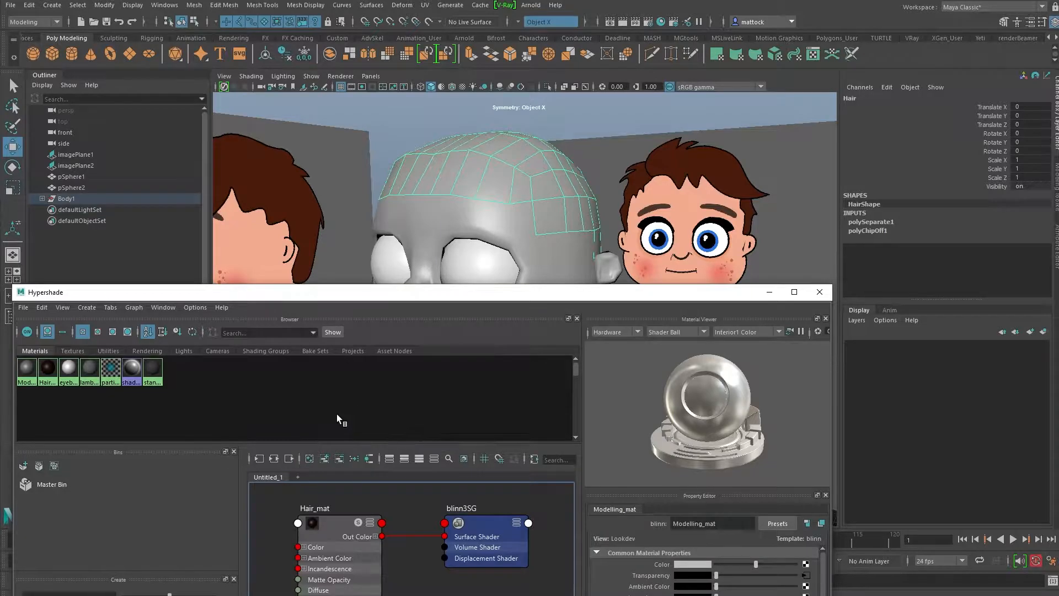
click(392, 126)
key(6)
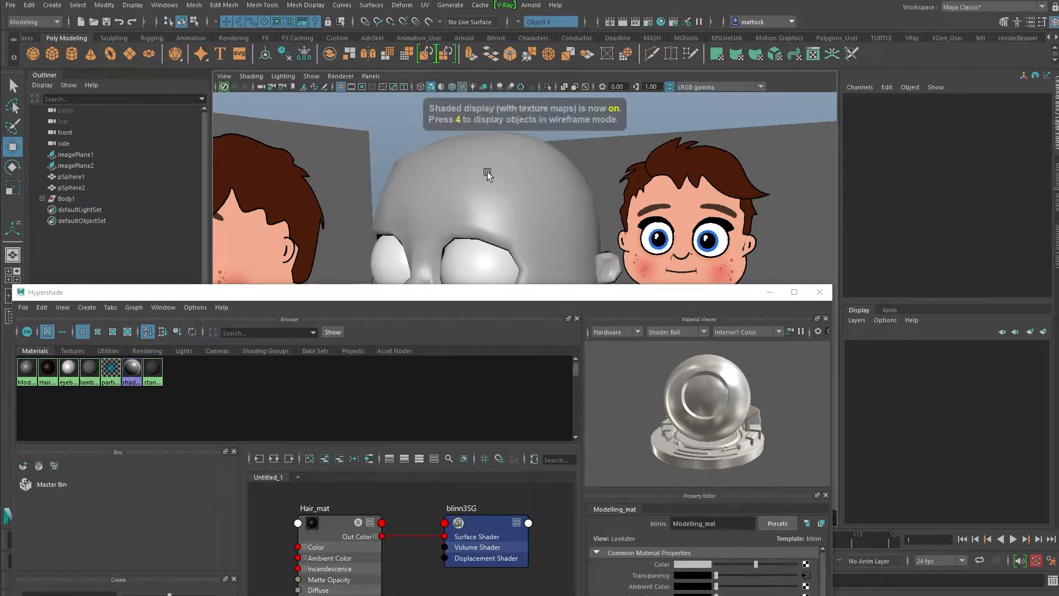
click(526, 181)
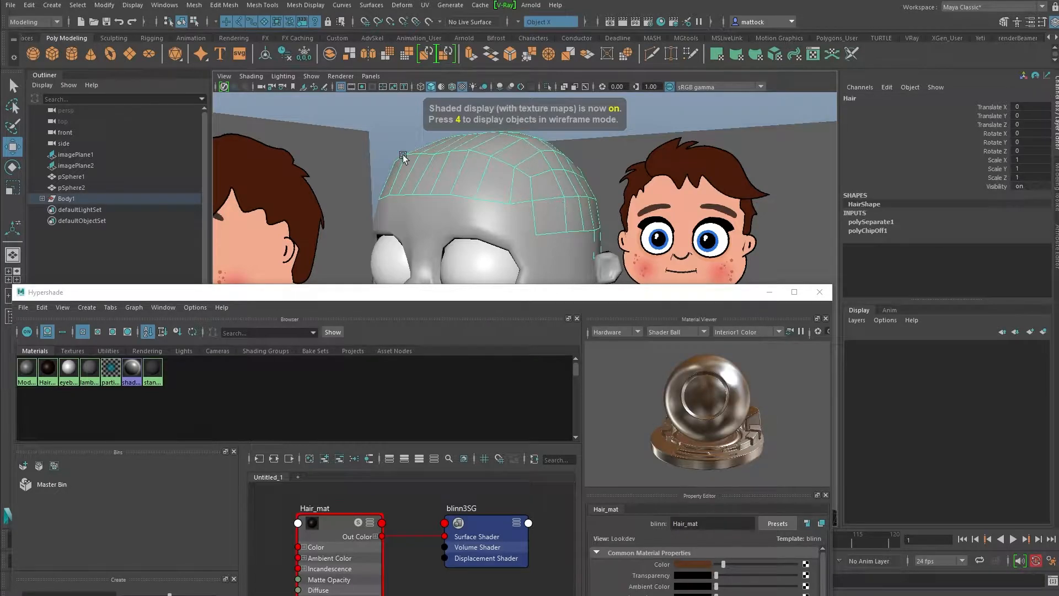
right_drag(315, 525, 322, 426)
right_drag(320, 422, 321, 427)
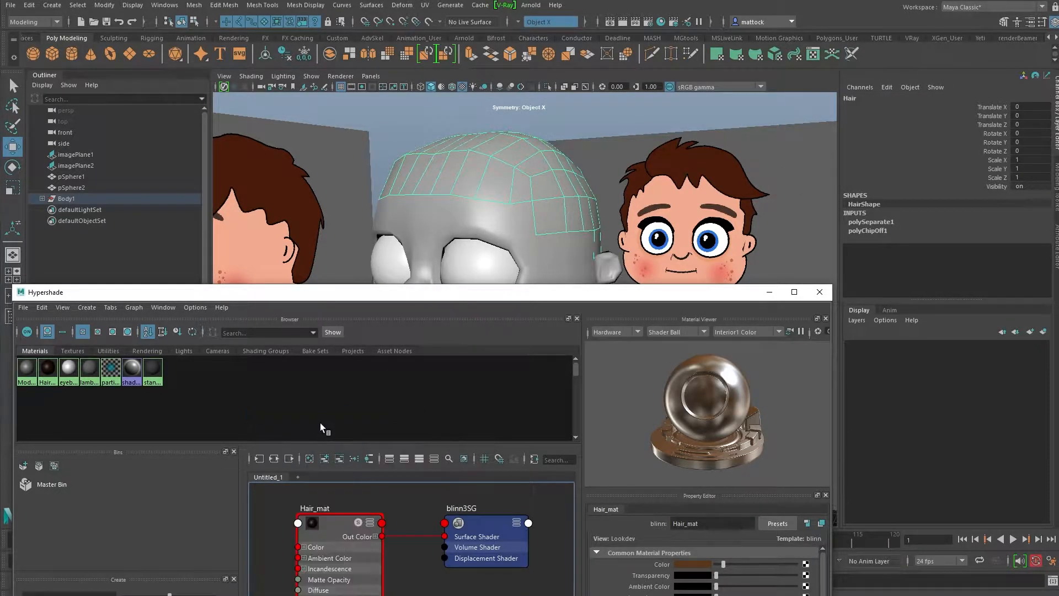
Uncover the character's head and check the brown hair material with the Hair and Body meshes selected in turn.
drag(669, 292, 454, 356)
click(435, 164)
click(538, 246)
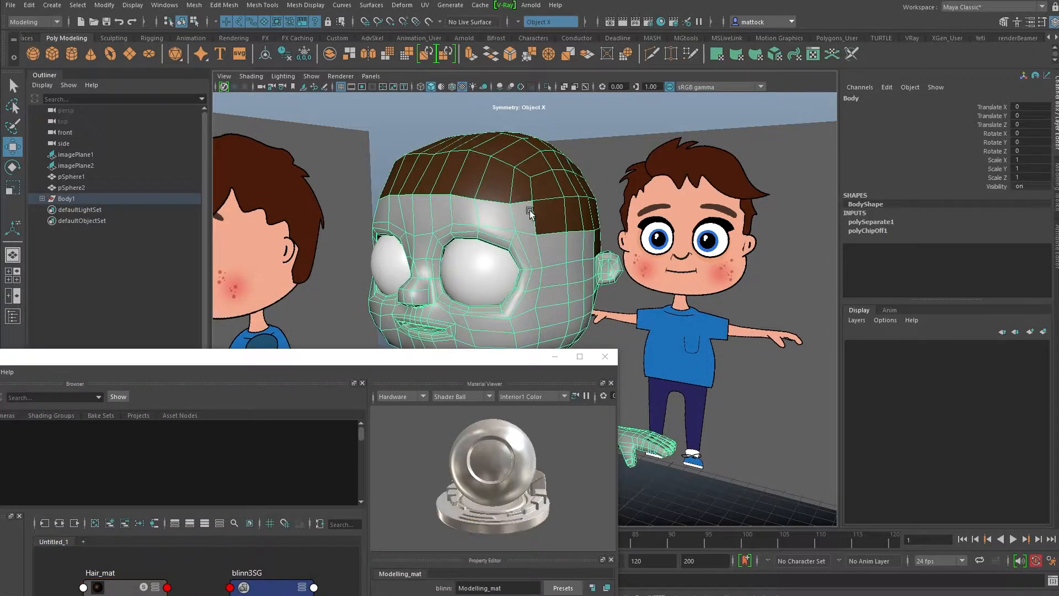
click(451, 128)
click(476, 164)
click(389, 108)
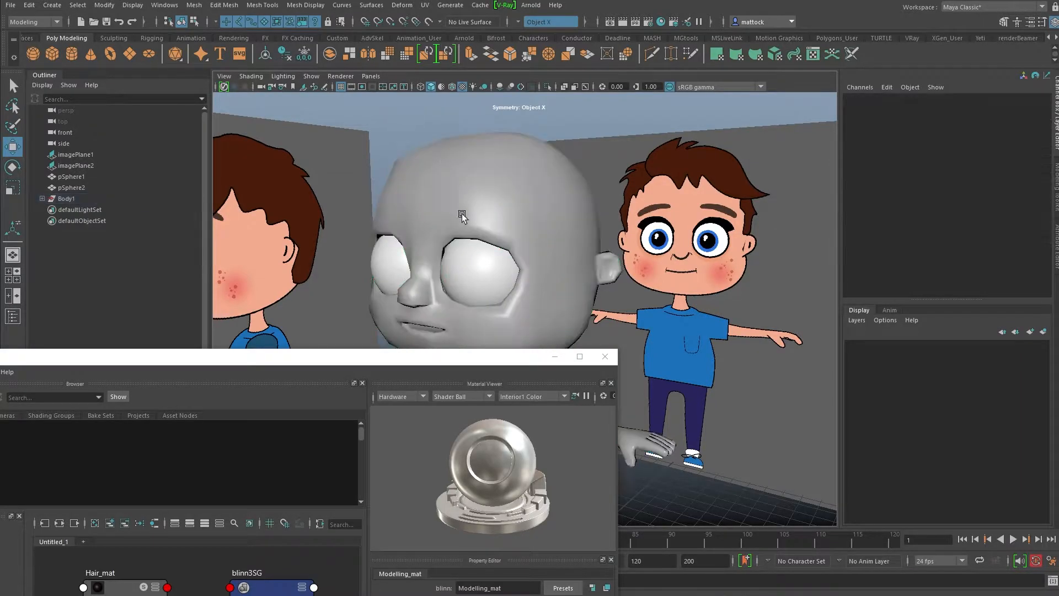
Create a second Blinn material and arrange its nodes clear of the Hair_mat network in the Hypershade.
drag(503, 362, 746, 248)
scroll(435, 478, down, 2)
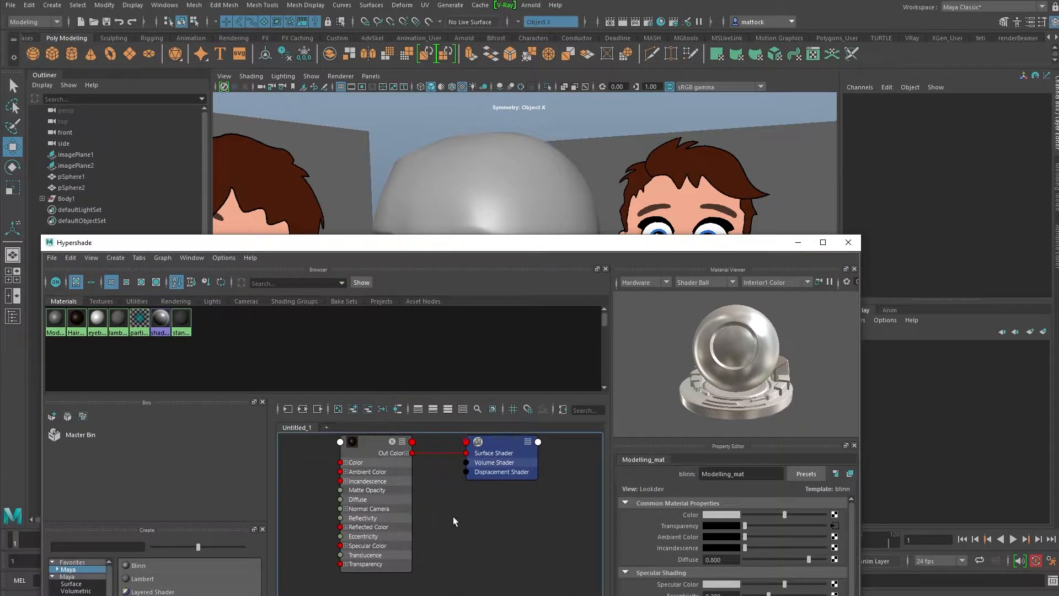
click(137, 567)
drag(372, 492, 438, 541)
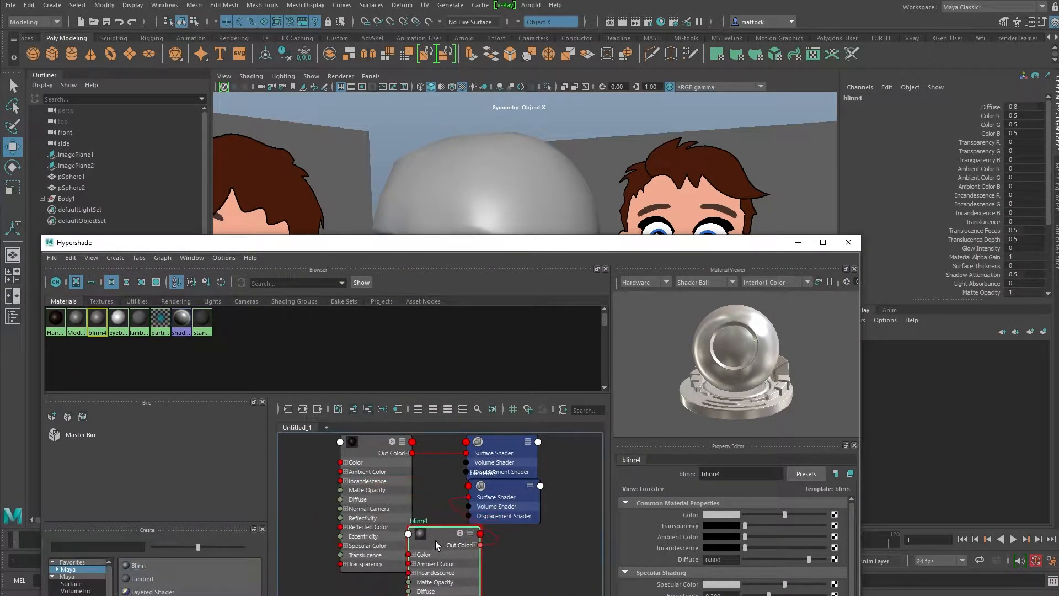
drag(499, 486, 539, 501)
drag(445, 530, 461, 520)
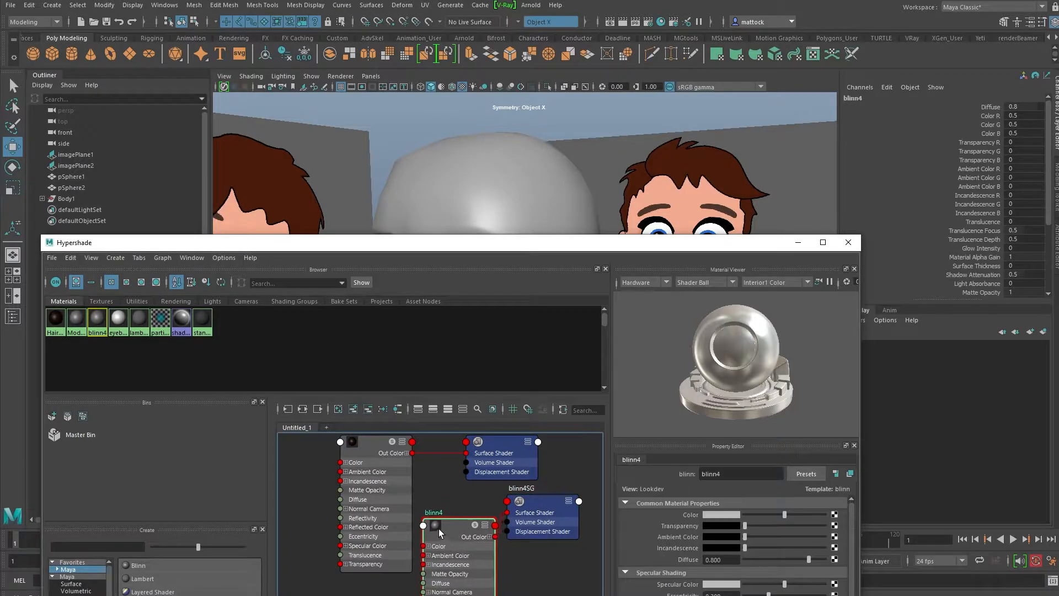
Rename the new Blinn material as Skin_mat.
double_click(726, 473)
key(BackSpace)
text(Skin)
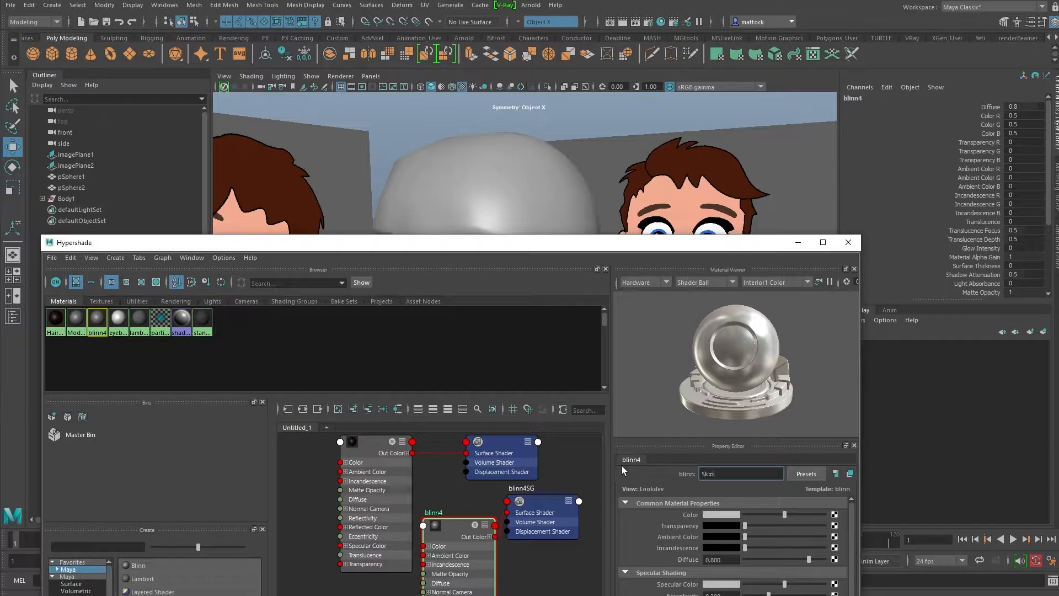
text(_mat)
key(Return)
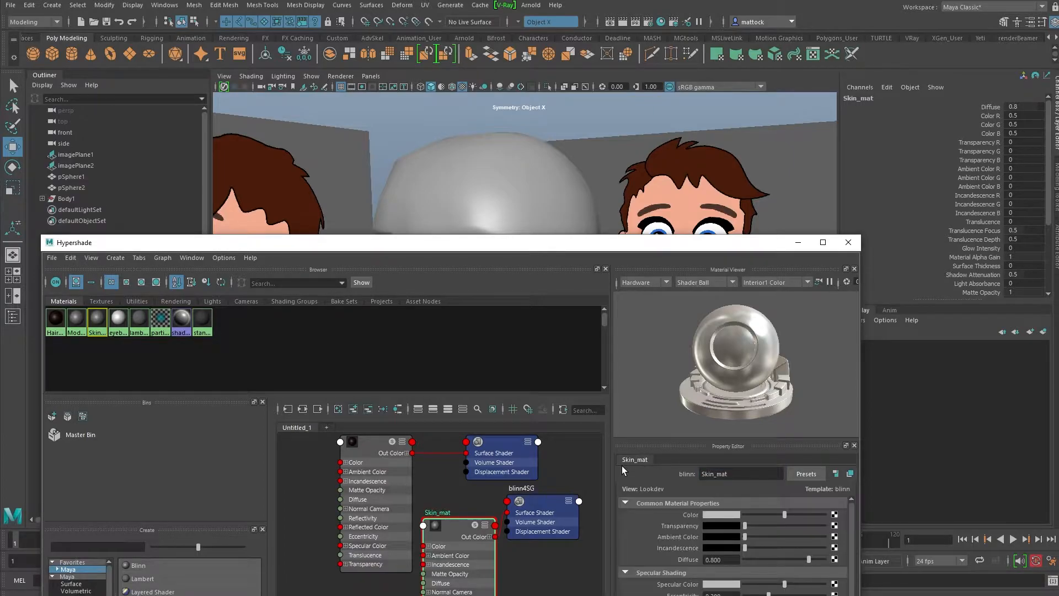
Set Skin_mat's color to a brownish skin tone with R 0.5, G 0.342 and B 0.275.
click(727, 514)
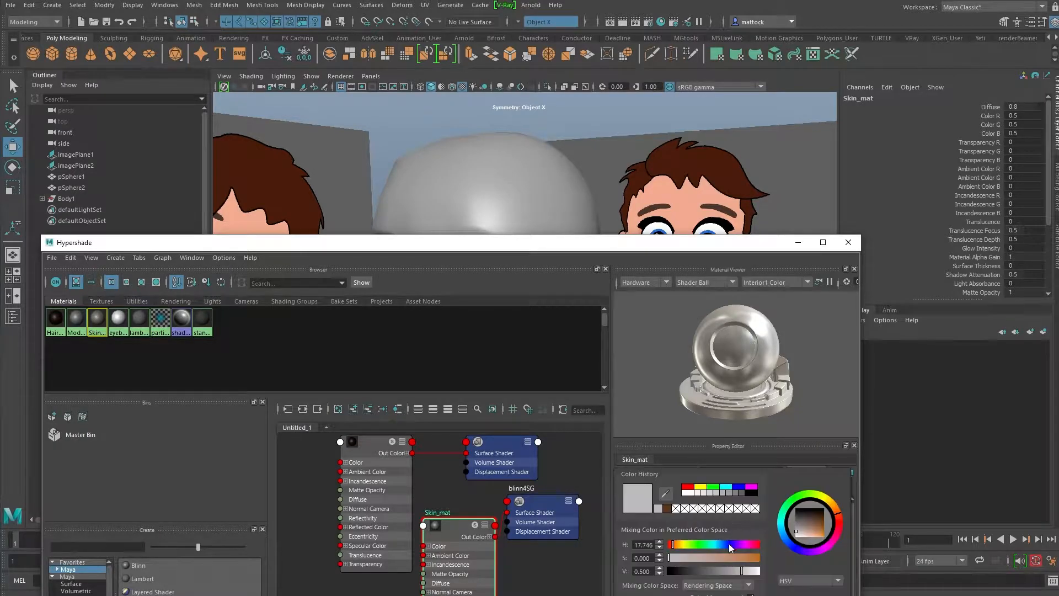
click(709, 557)
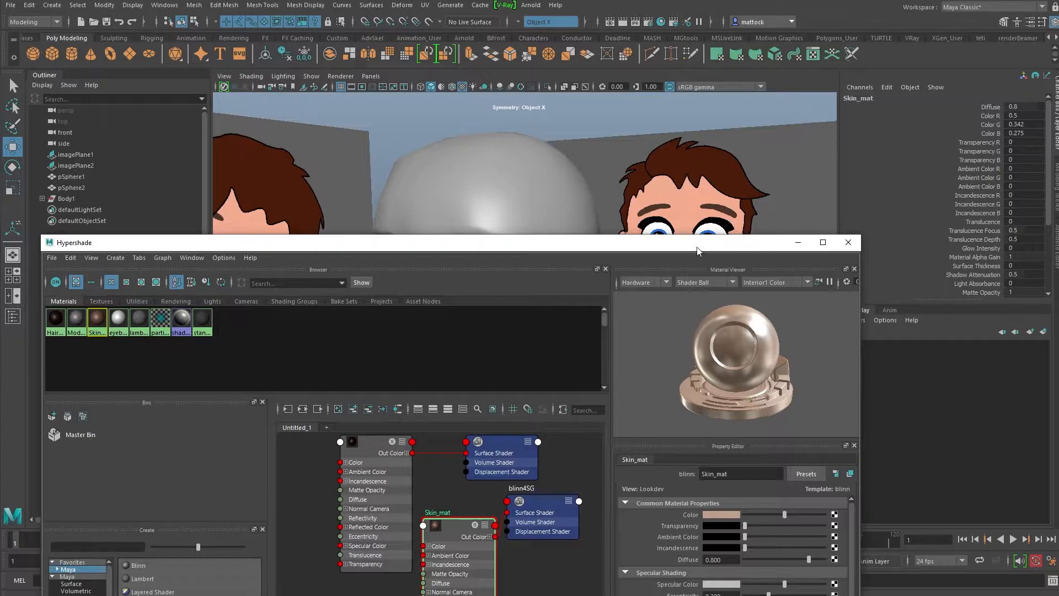
drag(698, 250, 673, 351)
Assign Skin_mat to the Body mesh and clear the Hypershade out of the way.
click(520, 318)
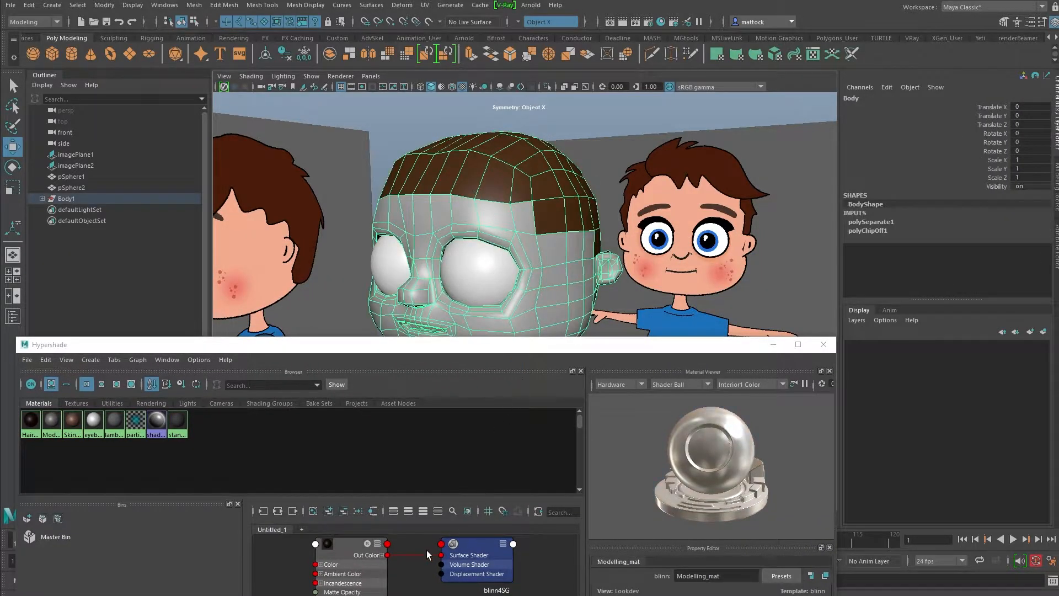
drag(583, 344, 208, 104)
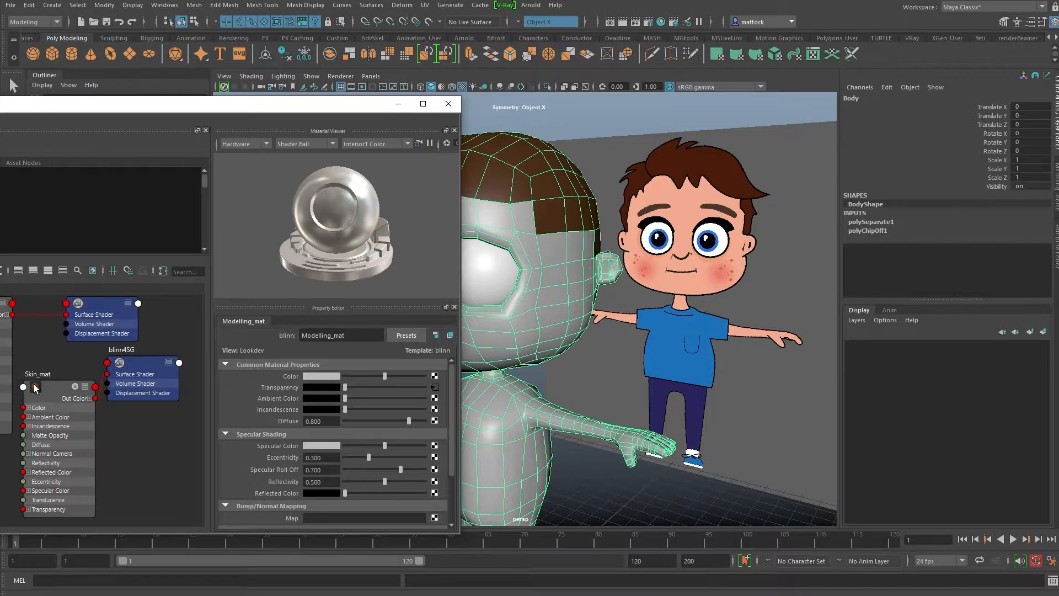
right_click(34, 384)
click(50, 353)
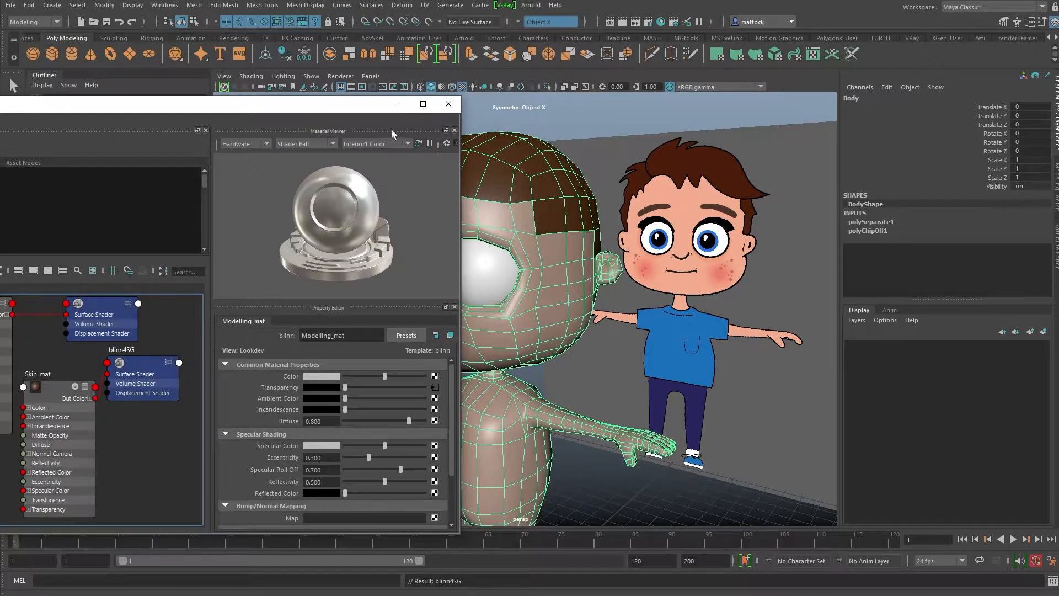
click(398, 104)
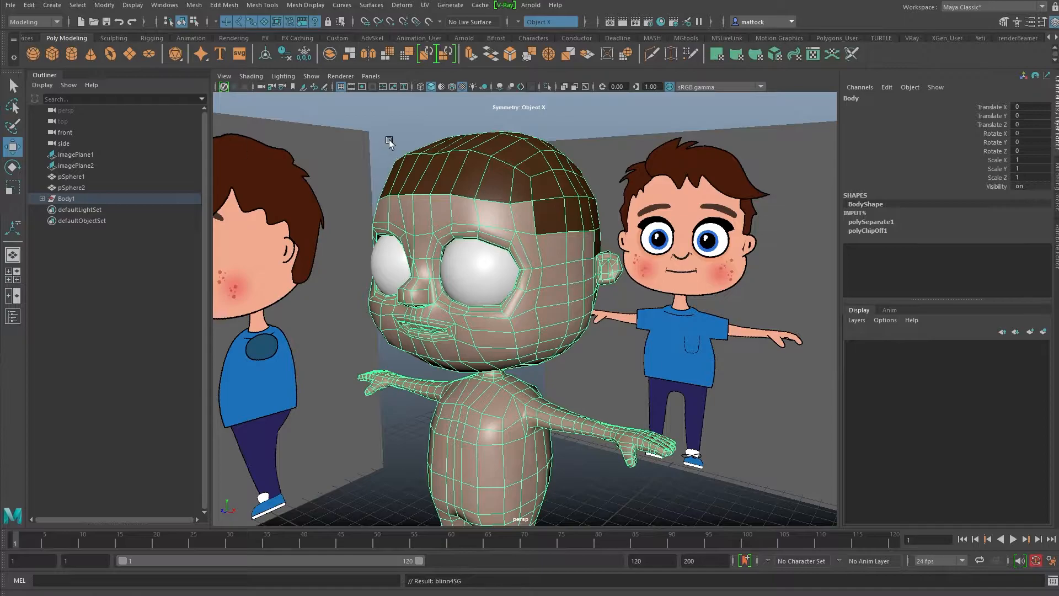
click(402, 119)
Try moving the Hair mesh along the Y axis.
scroll(540, 201, down, 3)
mouse_move(540, 201)
alt+mouse_down()
mouse_move(585, 213)
mouse_move(525, 213)
mouse_move(472, 259)
mouse_move(533, 206)
alt+mouse_up()
scroll(473, 260, up, 3)
click(533, 206)
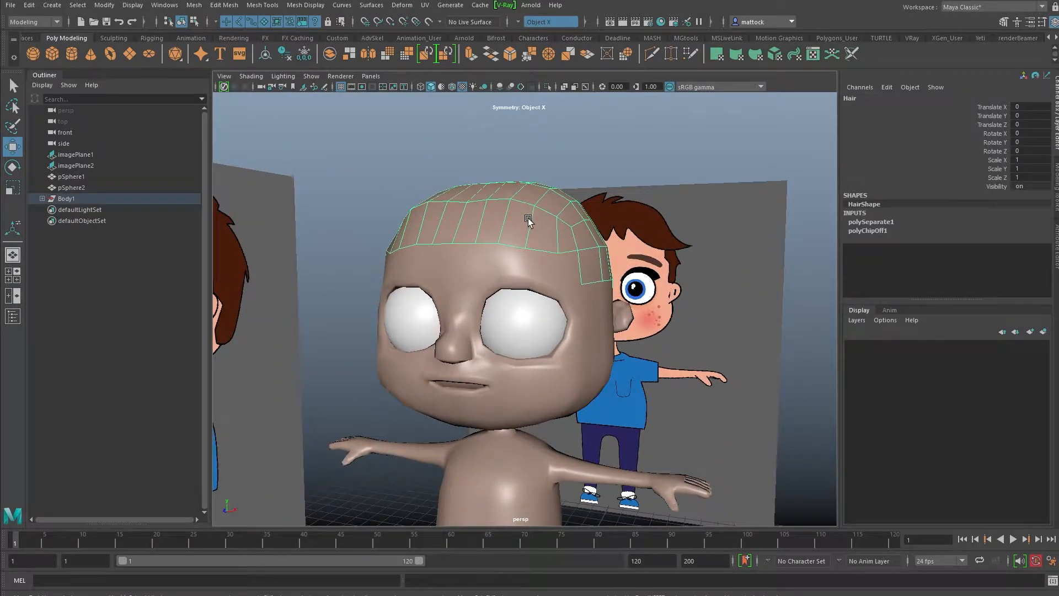
click(992, 115)
mouse_move(712, 171)
middle_down()
mouse_move(714, 154)
mouse_move(716, 164)
middle_up()
key(ctrl+z)
scroll(548, 243, down, 5)
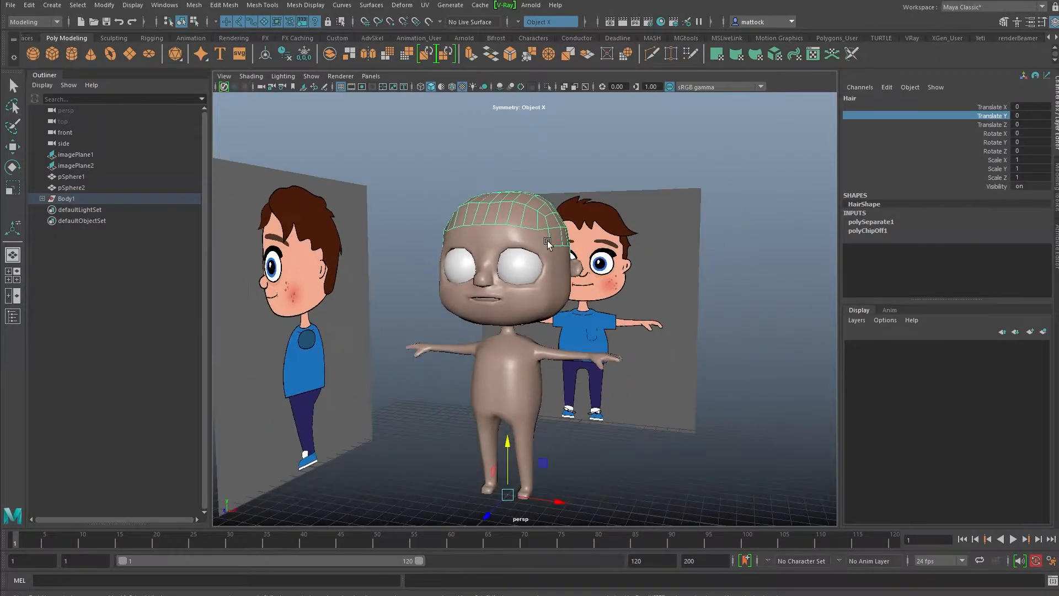
Edit the Hair mesh's vertices and move the front corner vertex at the temple backward along the side hairline.
alt+drag(549, 243, 519, 241)
scroll(554, 307, up, 4)
alt+drag(555, 307, 405, 272)
alt+right_drag(404, 272, 511, 265)
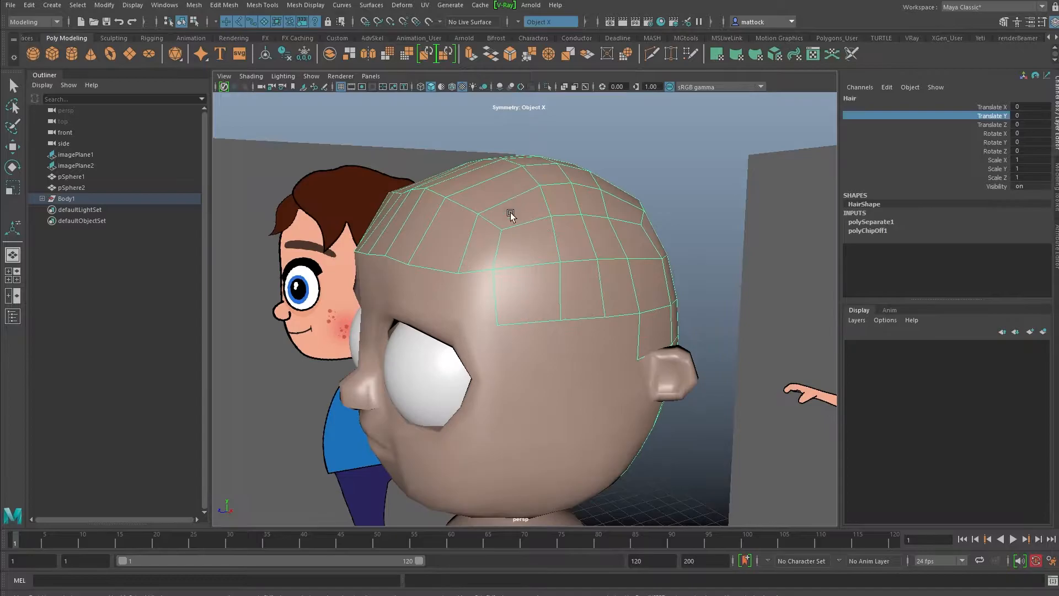
alt+middle_drag(510, 293, 528, 260)
alt+drag(453, 225, 519, 245)
right_drag(540, 247, 486, 260)
click(487, 274)
key(w)
mouse_move(530, 296)
alt+mouse_down()
mouse_move(552, 298)
mouse_move(513, 300)
mouse_move(525, 310)
alt+mouse_up()
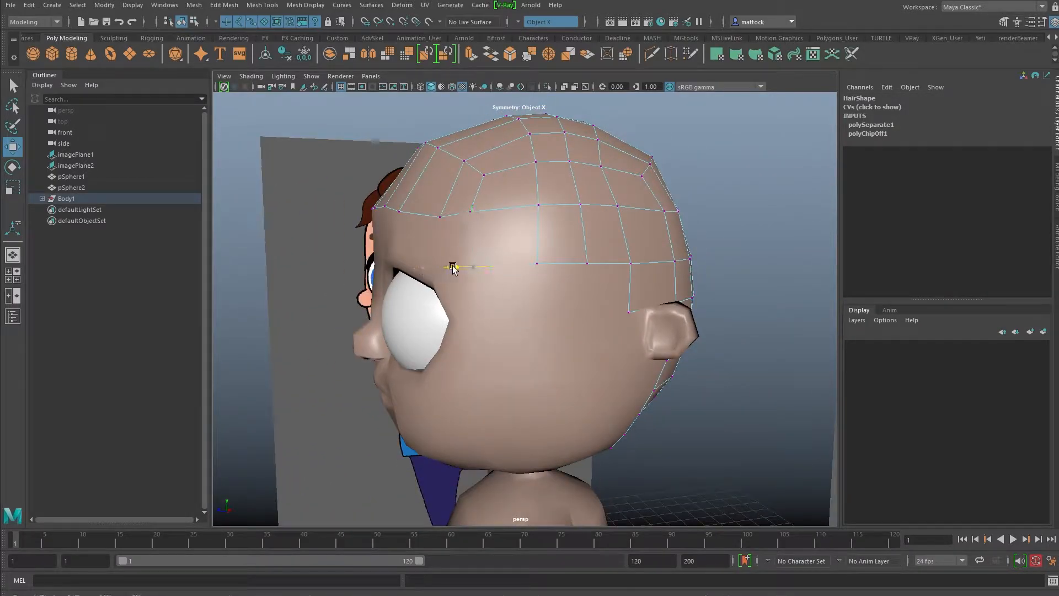
drag(473, 269, 513, 257)
Adjust the hairline corner vertices near the ear and at the nape, and return the Hair mesh to object selection.
alt+drag(609, 271, 395, 412)
click(567, 271)
click(381, 384)
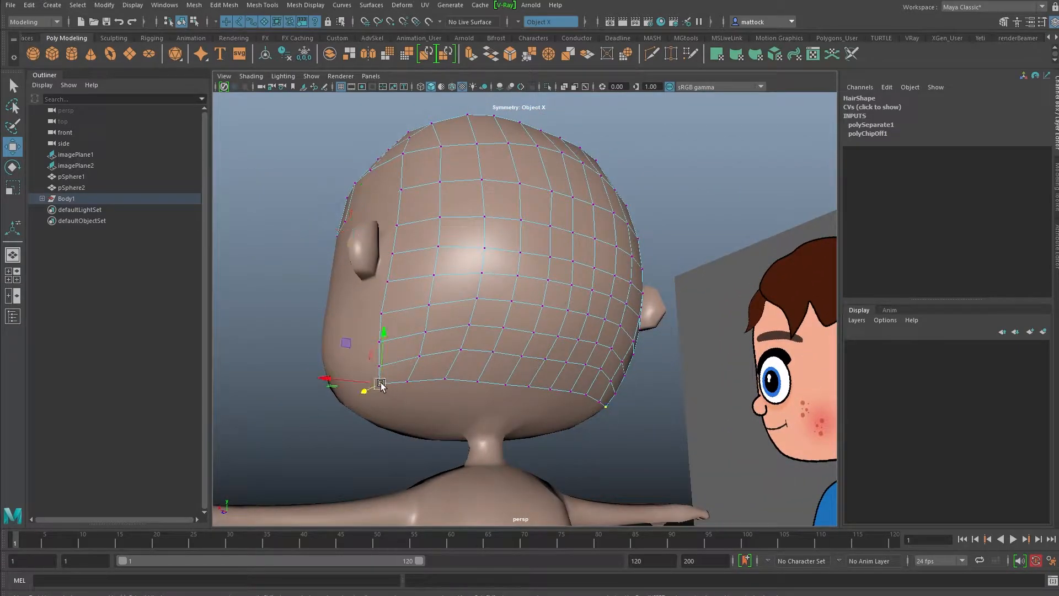
alt+drag(505, 274, 653, 263)
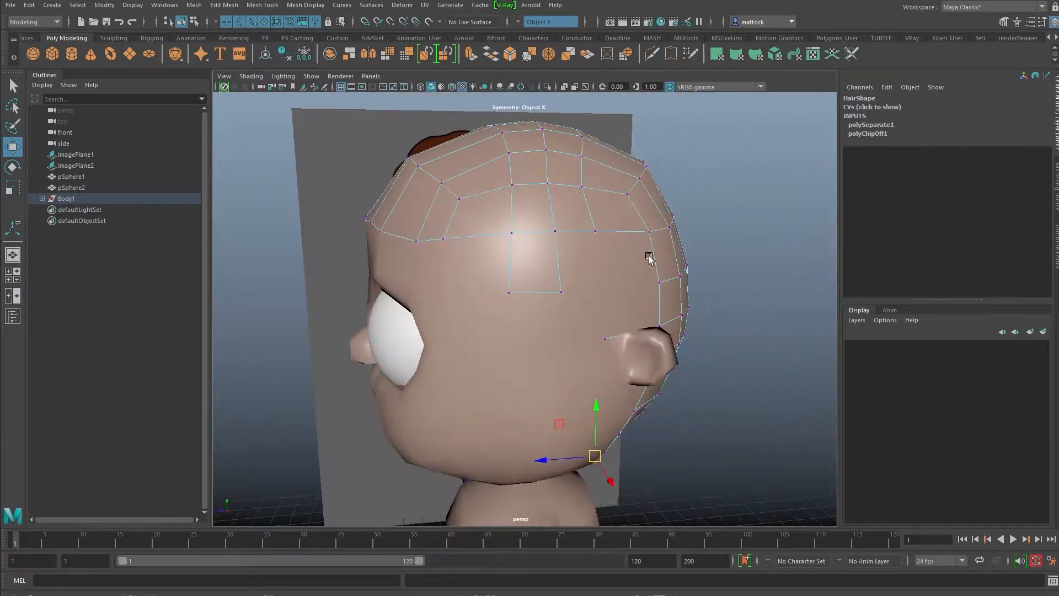
alt+drag(588, 251, 484, 230)
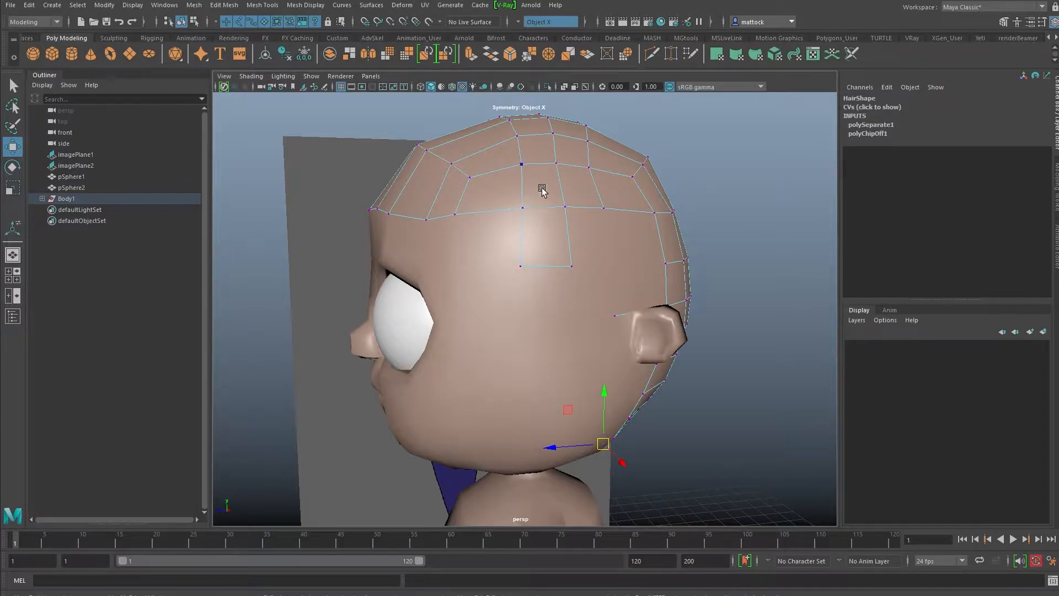
alt+drag(528, 186, 548, 232)
alt+drag(650, 148, 567, 231)
click(560, 244)
click(597, 288)
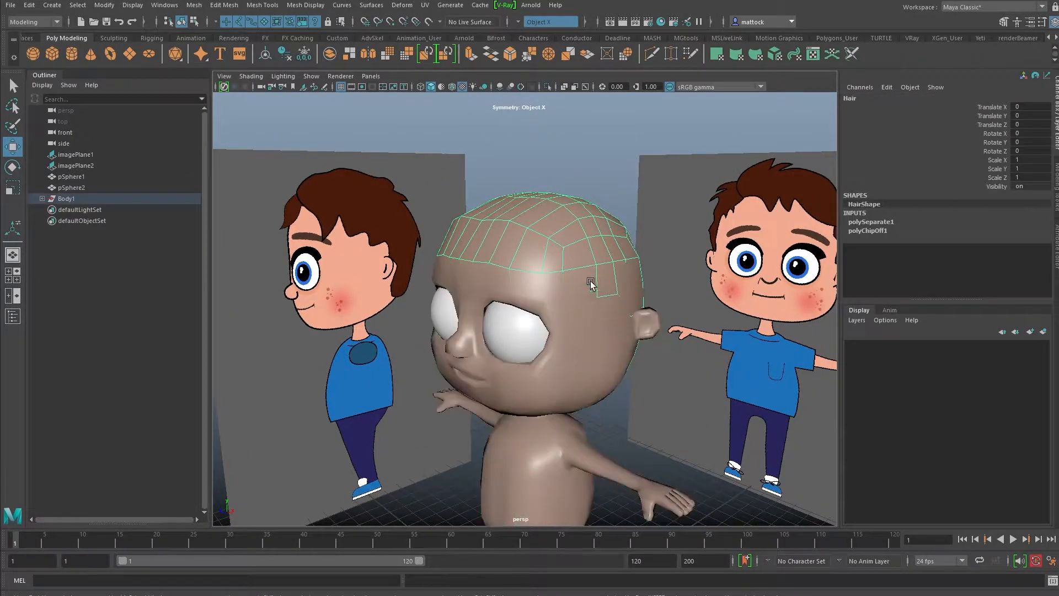
Extrude all the Hair mesh's faces outward with a Local Translate Z of about 0.243.
alt+drag(557, 236, 542, 241)
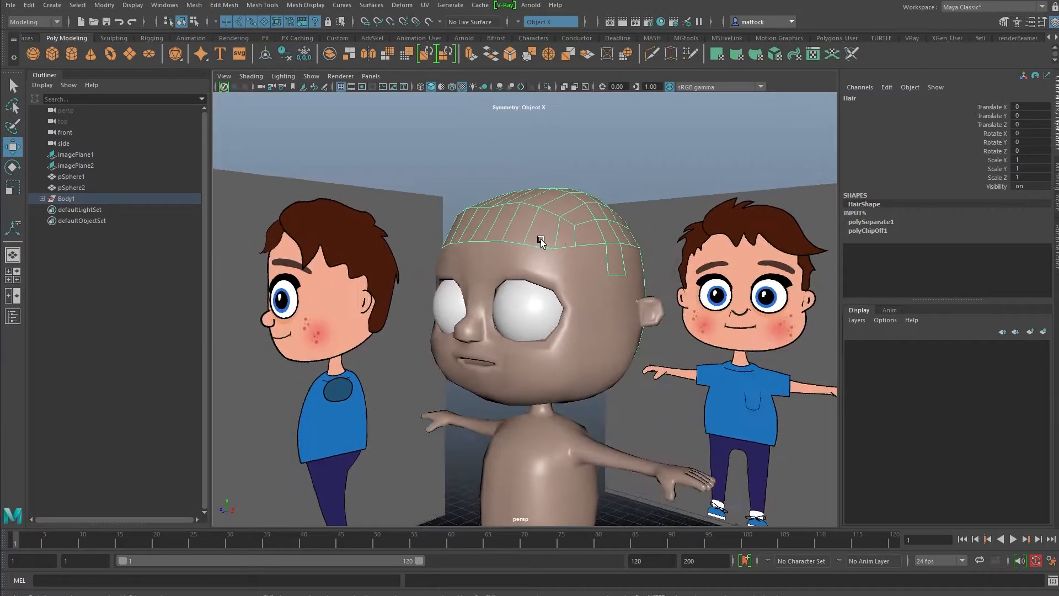
alt+right_drag(638, 232, 614, 240)
alt+middle_drag(540, 260, 529, 215)
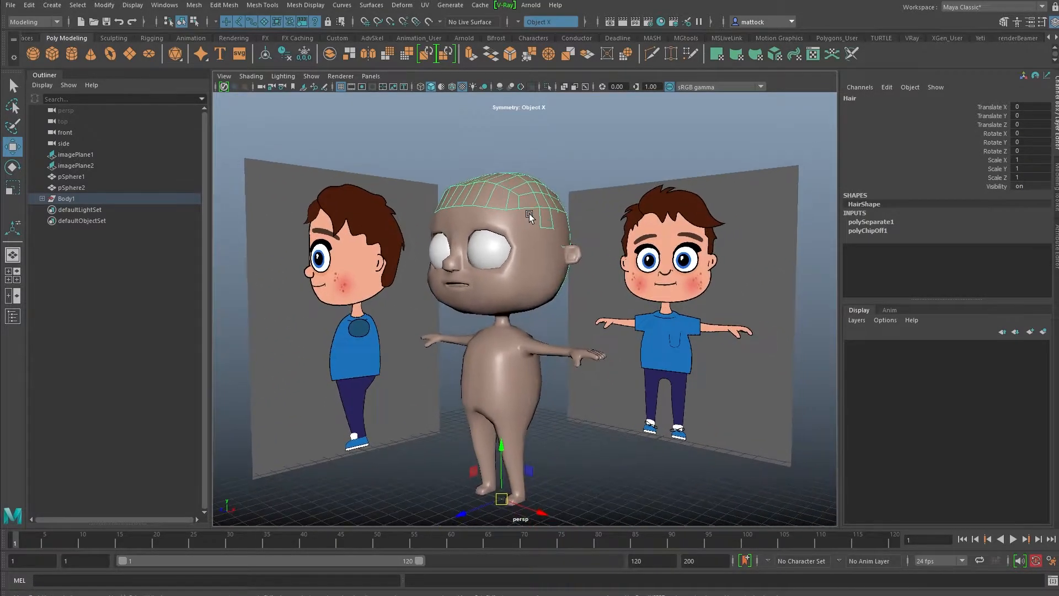
alt+drag(542, 232, 416, 171)
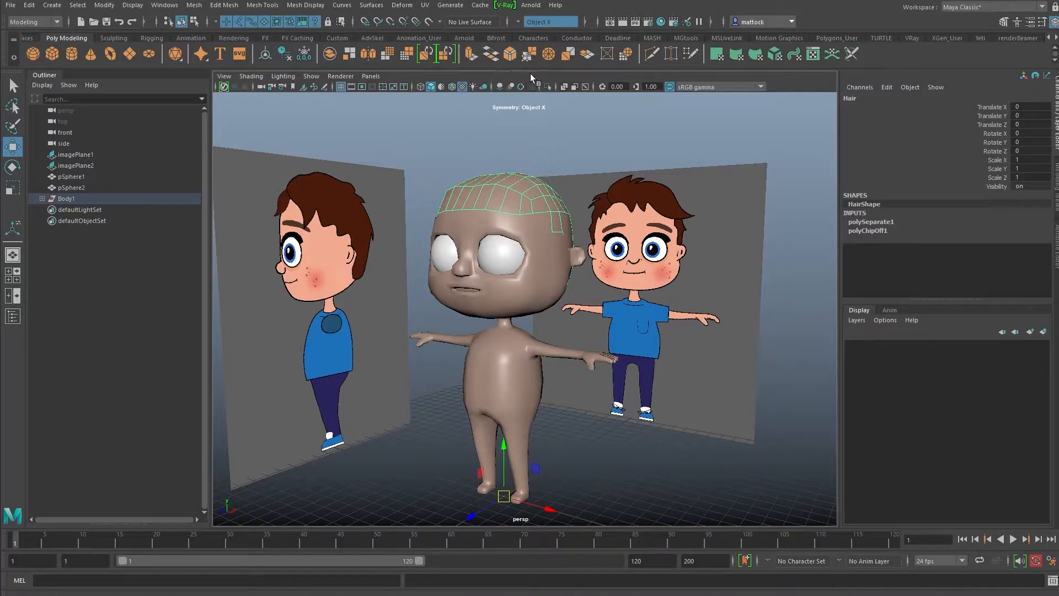
click(474, 58)
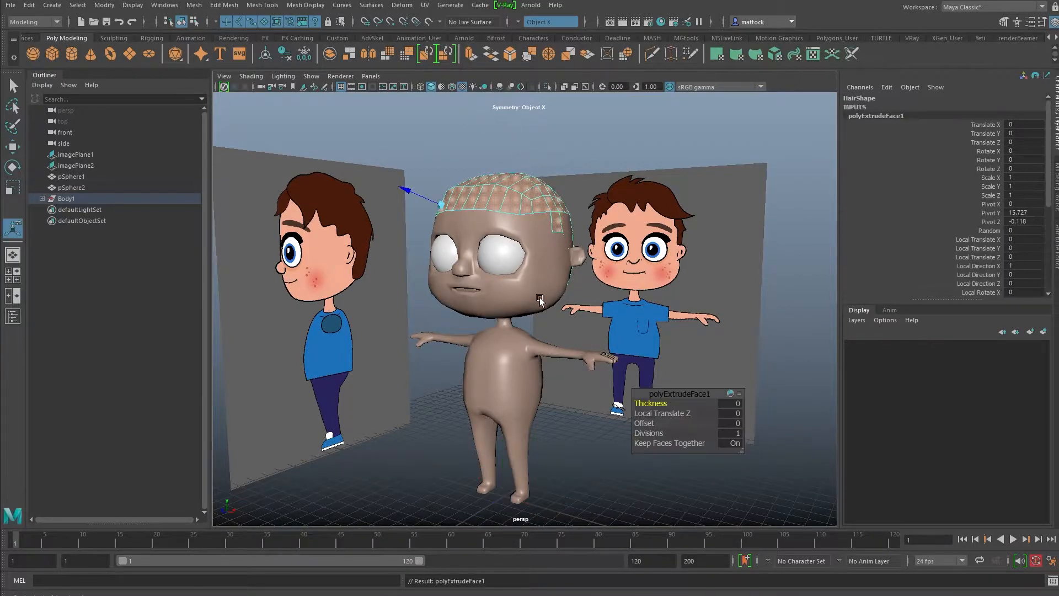
drag(413, 194, 401, 186)
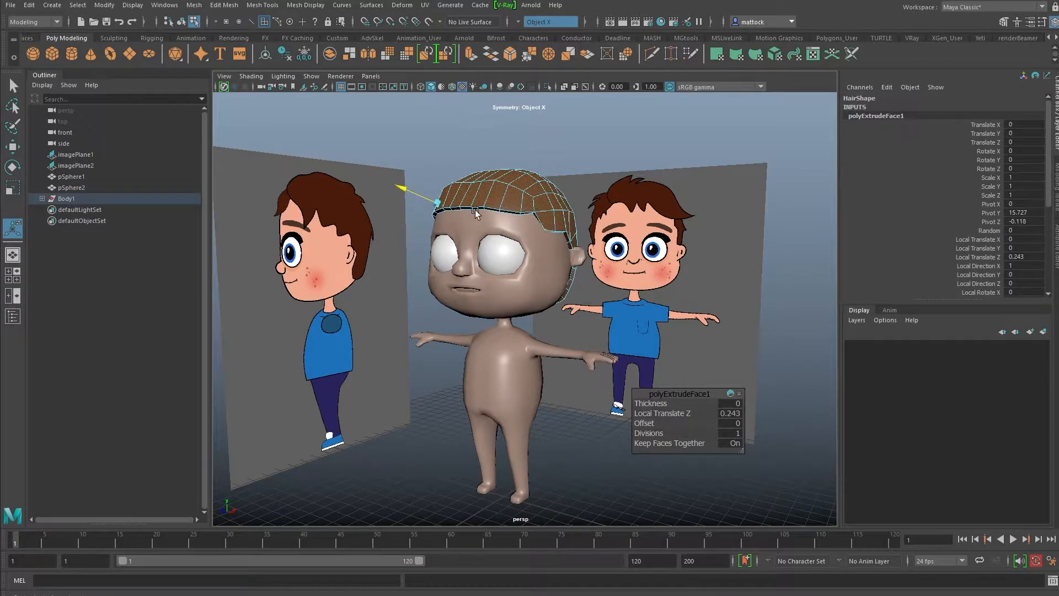
alt+right_drag(402, 186, 476, 238)
key(F8)
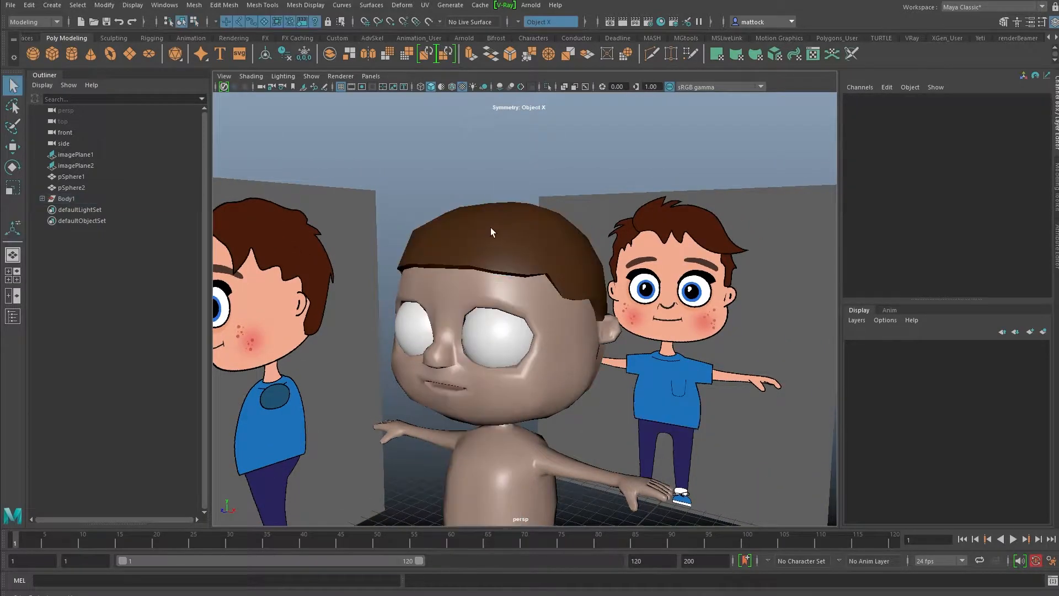
Raise the Hair mesh about 6.474 units in Y and inspect its inner faces from below.
click(492, 227)
key(w)
alt+right_drag(587, 307, 481, 346)
drag(511, 471, 511, 400)
alt+right_drag(436, 244, 485, 271)
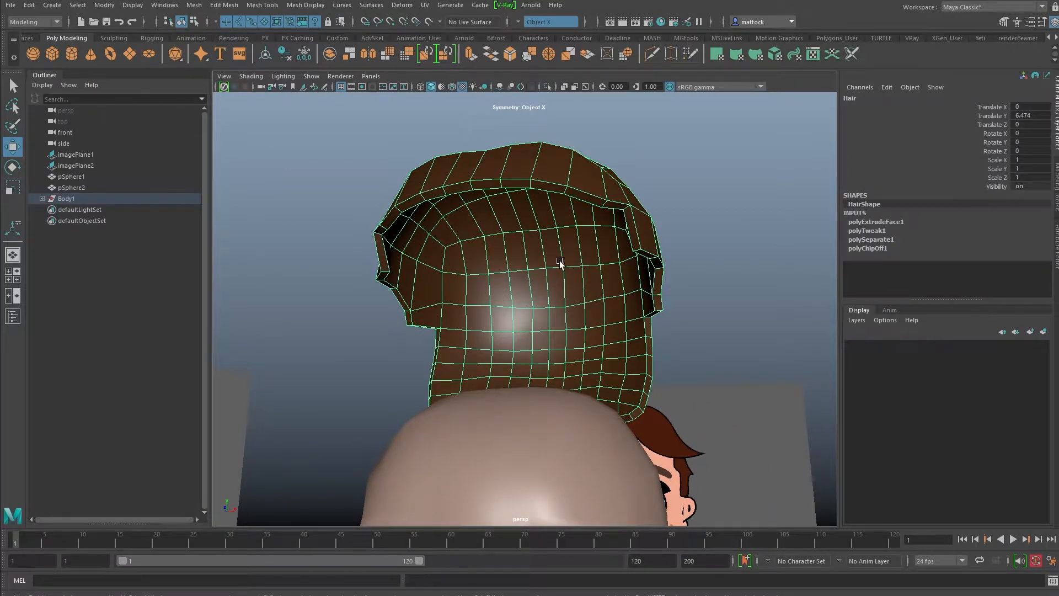
alt+drag(538, 286, 442, 305)
alt+right_drag(442, 305, 501, 333)
click(499, 312)
alt+drag(491, 327, 457, 323)
key(ctrl+z)
click(510, 290)
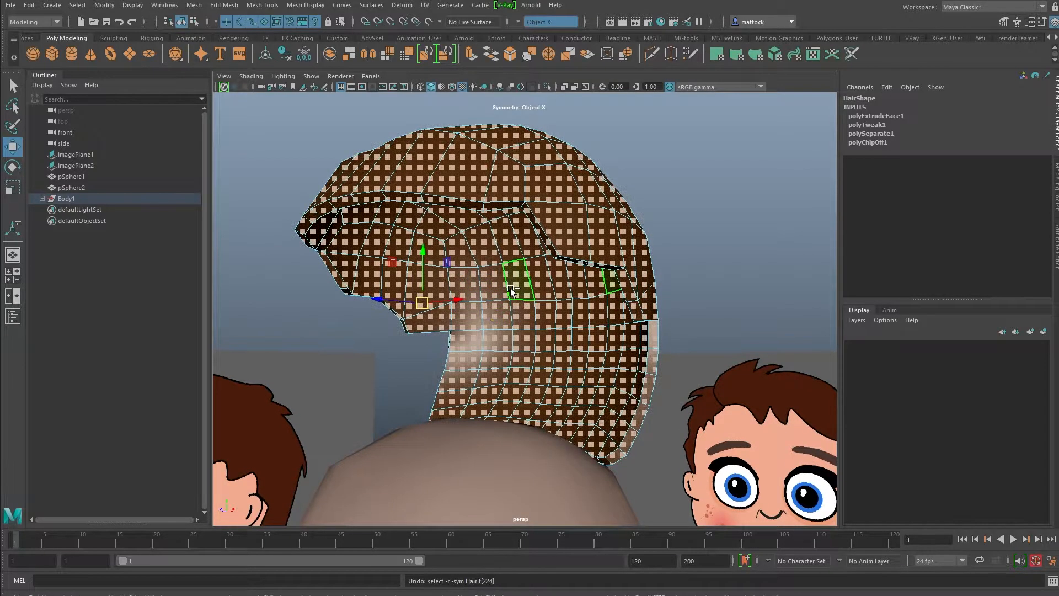
Undo the face selection, the lift and the face extrusion on the Hair mesh.
key(ctrl+z)
key(ctrl+z)
key(ctrl+z)
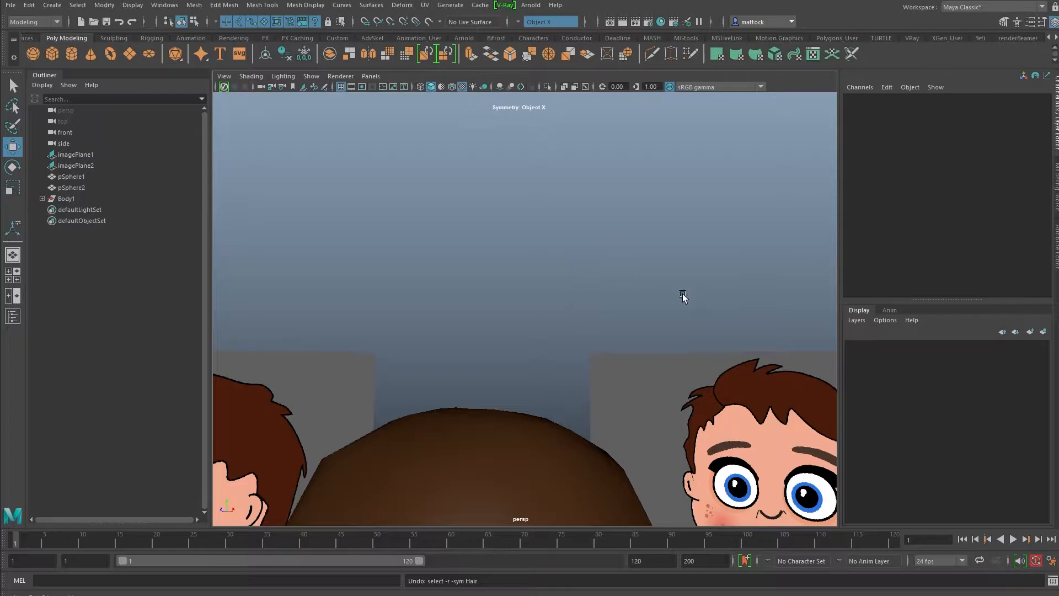
alt+right_drag(695, 294, 514, 337)
alt+middle_drag(513, 337, 510, 241)
key(ctrl+z)
key(ctrl+z)
key(ctrl+z)
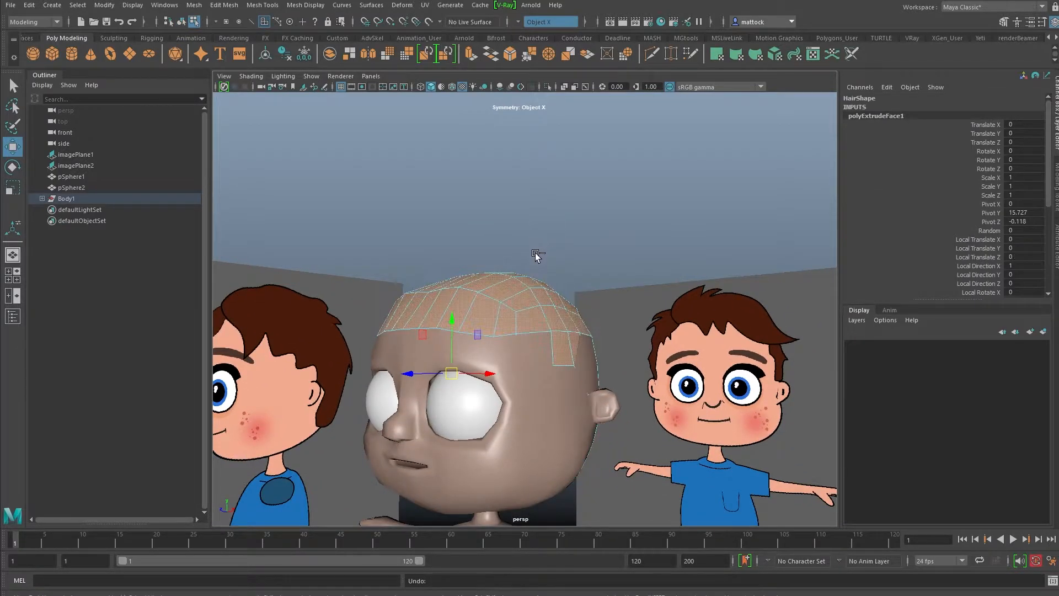
Select the Hair mesh as an object and center its pivot.
alt+drag(584, 271, 538, 173)
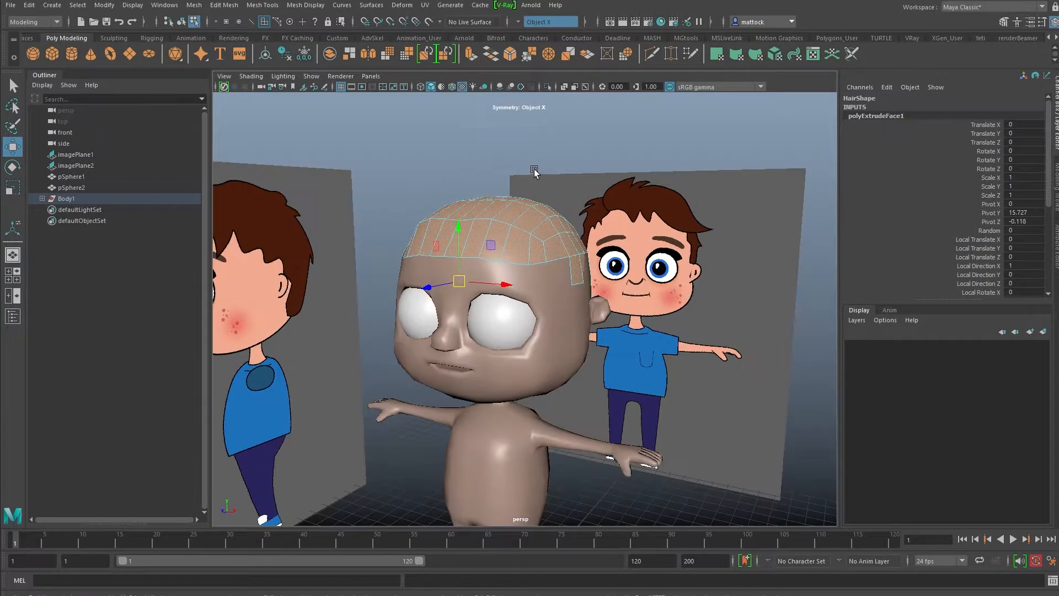
right_drag(504, 223, 441, 276)
alt+middle_drag(441, 276, 441, 205)
alt+drag(512, 207, 531, 203)
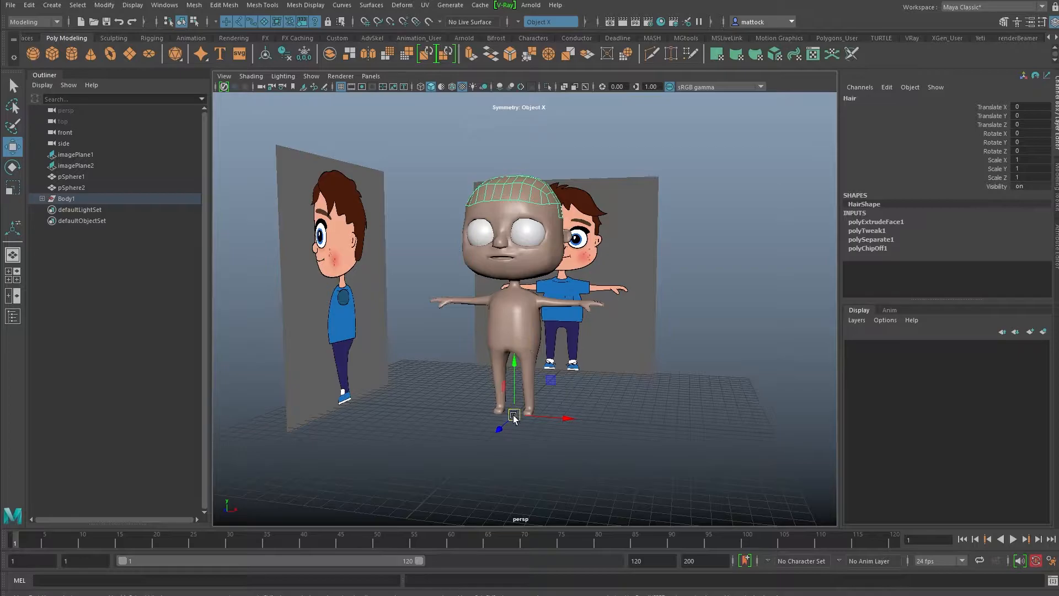
click(106, 6)
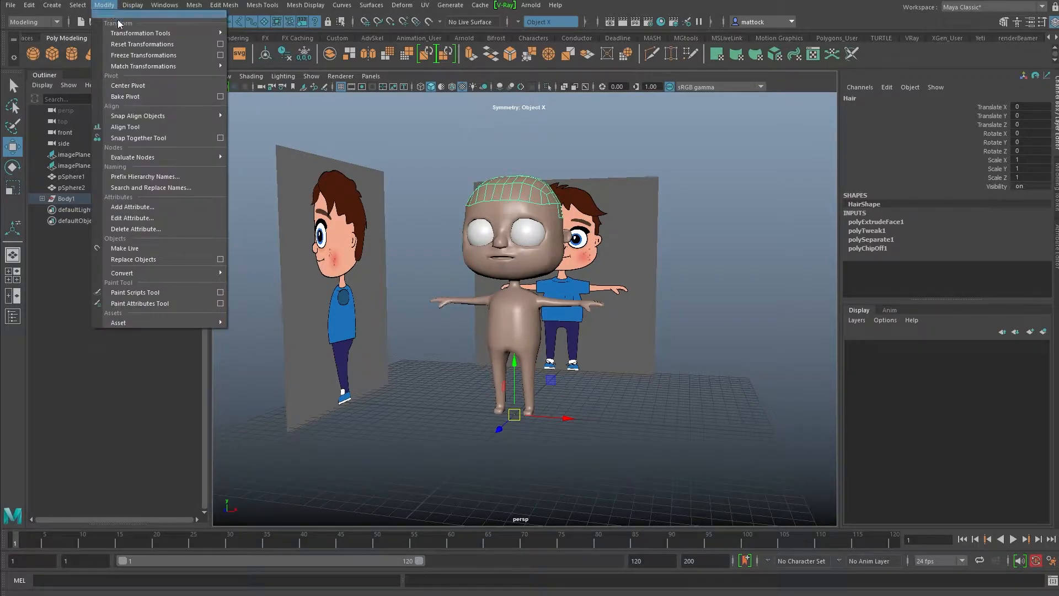
click(128, 85)
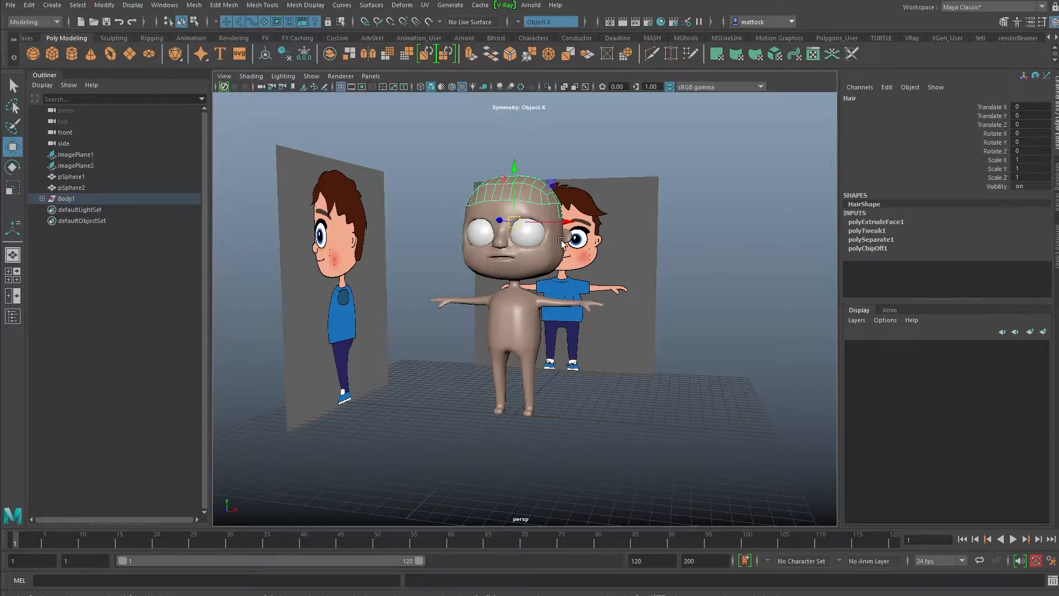
Scale the Hair mesh up uniformly to about 1.035 so it sits just outside the scalp.
key(f)
key(r)
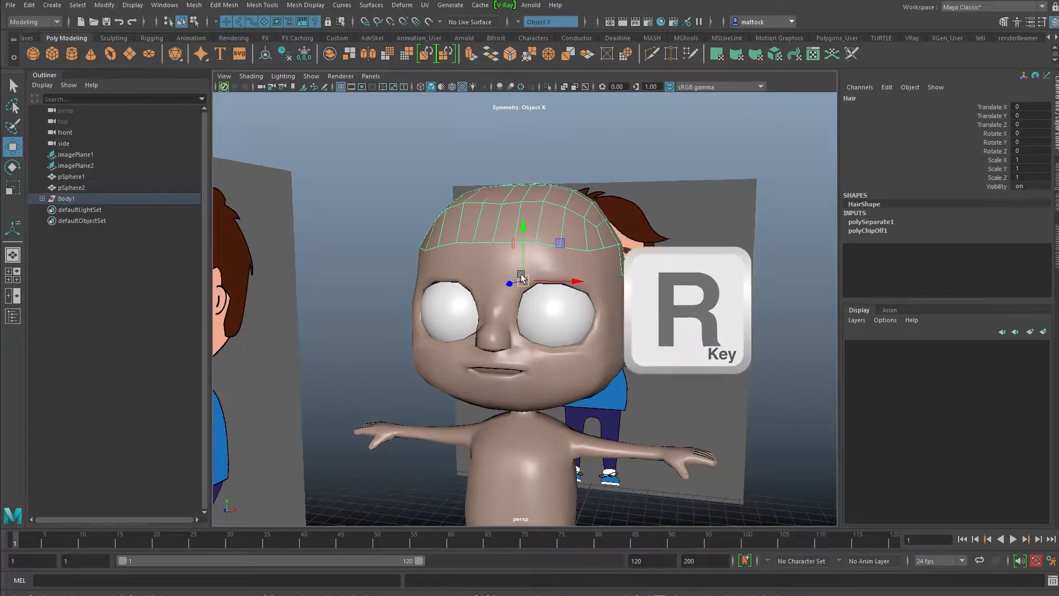
mouse_move(525, 283)
mouse_down()
mouse_move(544, 274)
mouse_move(528, 282)
mouse_up()
alt+right_drag(496, 232, 511, 248)
alt+drag(511, 248, 462, 216)
Select the Hair mesh's border edges and extrude them inward toward the head with a Local Translate Z of about -0.378.
right_drag(505, 218, 514, 197)
click(576, 237)
alt+drag(550, 278, 436, 242)
alt+right_drag(435, 243, 455, 256)
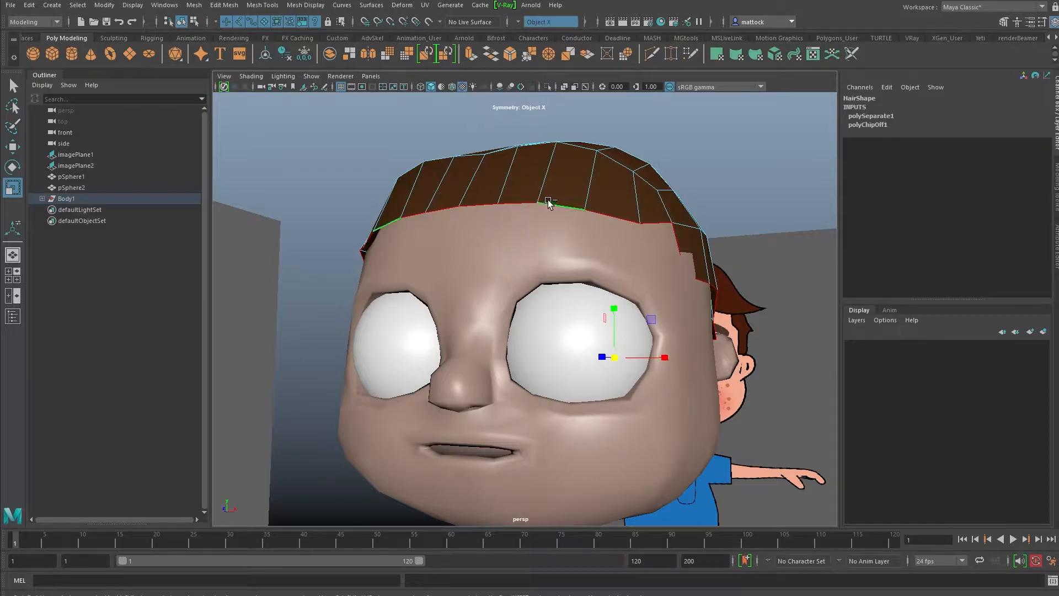
mouse_move(551, 206)
shift+right_down()
mouse_move(555, 228)
mouse_move(472, 65)
mouse_move(313, 9)
mouse_move(554, 211)
mouse_move(550, 234)
shift+right_up()
drag(337, 227, 397, 250)
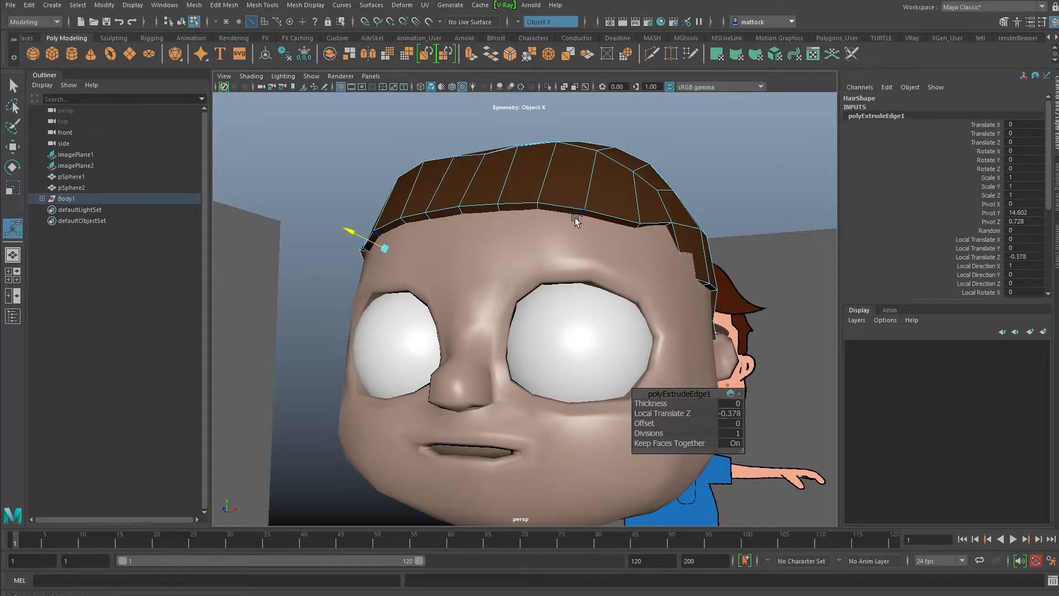
Examine the smoothed Hair mesh from the front and side, and restore its unsmoothed display.
alt+drag(634, 240, 676, 333)
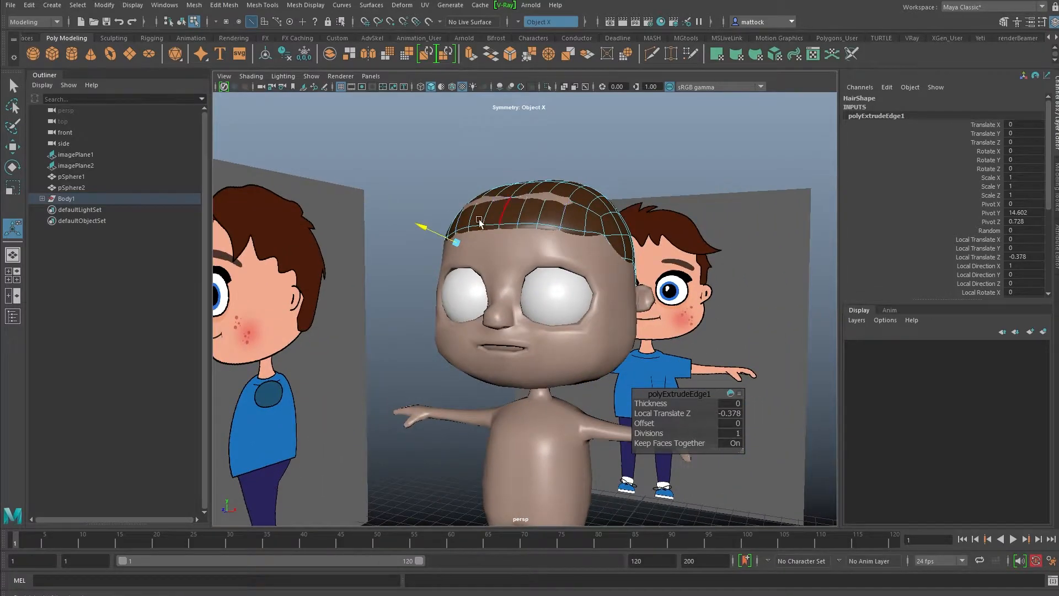
alt+right_drag(485, 221, 549, 221)
right_drag(554, 175, 609, 158)
click(672, 144)
alt+right_drag(672, 145, 552, 188)
alt+middle_drag(541, 196, 485, 196)
alt+drag(484, 196, 327, 229)
alt+right_drag(326, 230, 386, 229)
alt+middle_drag(386, 230, 485, 263)
alt+drag(485, 263, 513, 259)
click(539, 238)
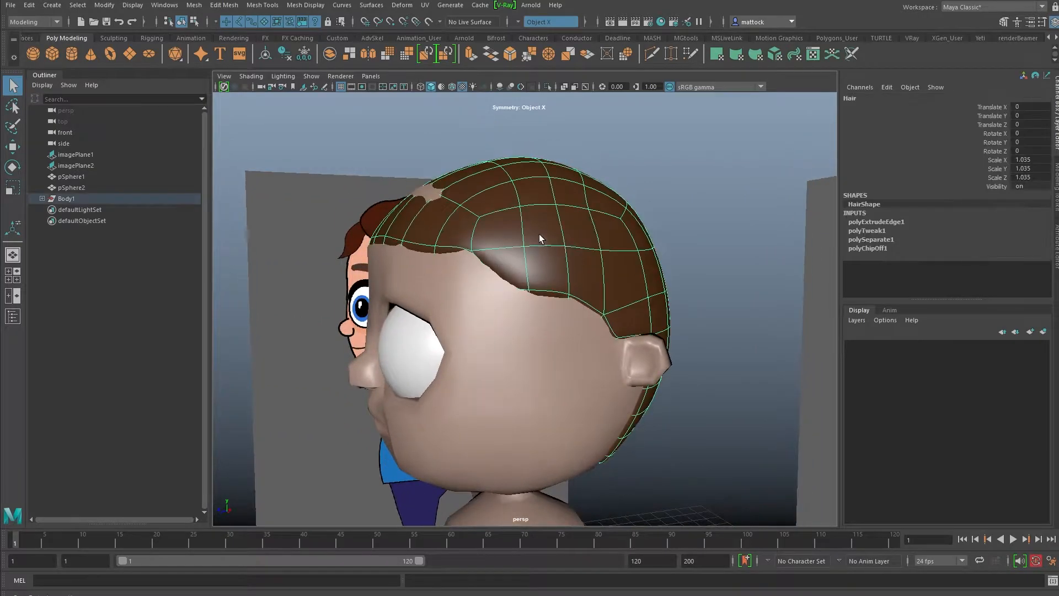
key(1)
Move the Hair mesh's vertices along the front and temple hairline with Object X symmetry on.
alt+drag(388, 255, 468, 283)
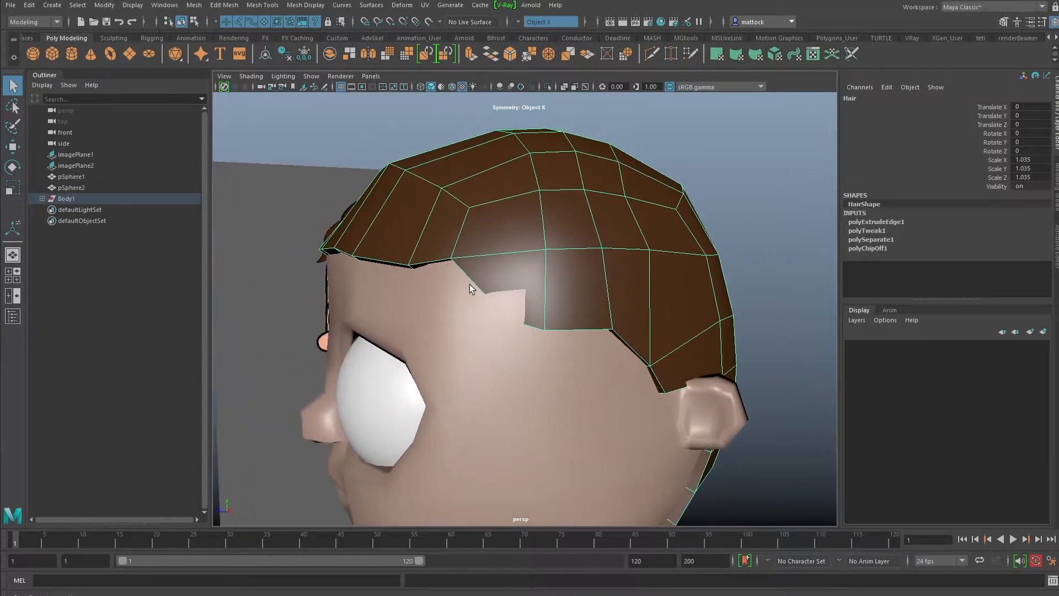
alt+right_drag(468, 284, 527, 274)
right_drag(566, 238, 558, 242)
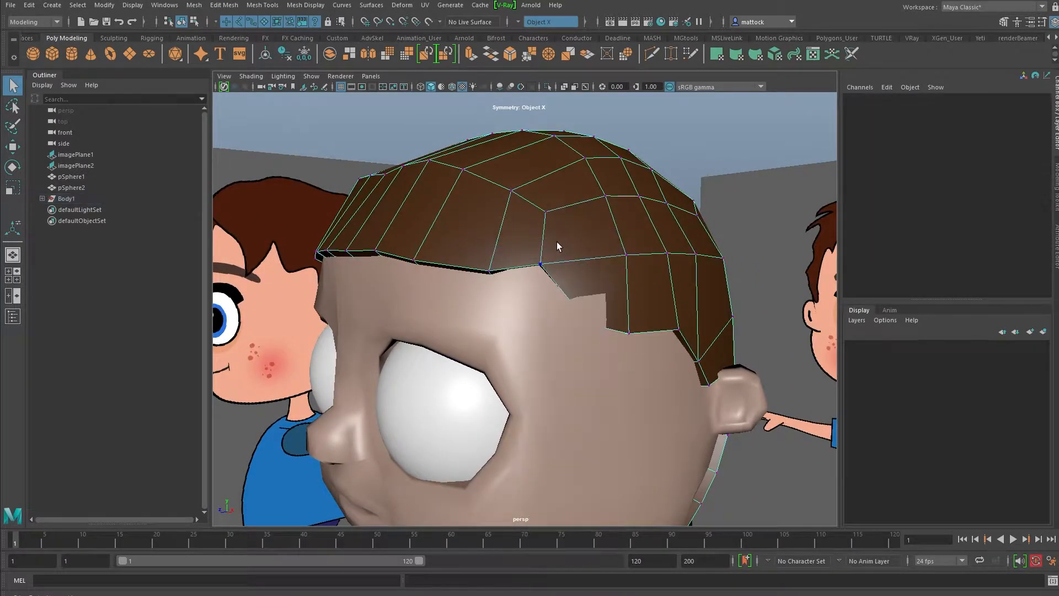
drag(546, 277, 547, 277)
mouse_move(547, 277)
alt+mouse_down()
mouse_move(513, 300)
mouse_move(686, 272)
mouse_move(657, 285)
mouse_move(557, 270)
alt+mouse_up()
key(w)
alt+drag(453, 322, 429, 288)
ctrl+drag(796, 166, 548, 393)
drag(422, 266, 422, 271)
Reshape the side of the Hair mesh with soft selection for a fuller outline.
alt+drag(437, 334, 580, 317)
alt+drag(573, 317, 415, 387)
key(b)
drag(391, 344, 495, 347)
drag(409, 363, 454, 244)
Select the Hair mesh as an object and examine its shape from the front.
alt+drag(487, 261, 445, 276)
right_drag(500, 250, 549, 208)
click(550, 191)
alt+drag(480, 270, 588, 263)
alt+right_drag(588, 263, 521, 259)
alt+drag(521, 259, 528, 292)
click(527, 297)
scroll(532, 287, up, 5)
alt+right_drag(634, 289, 576, 277)
alt+middle_drag(575, 277, 545, 245)
alt+drag(545, 244, 537, 250)
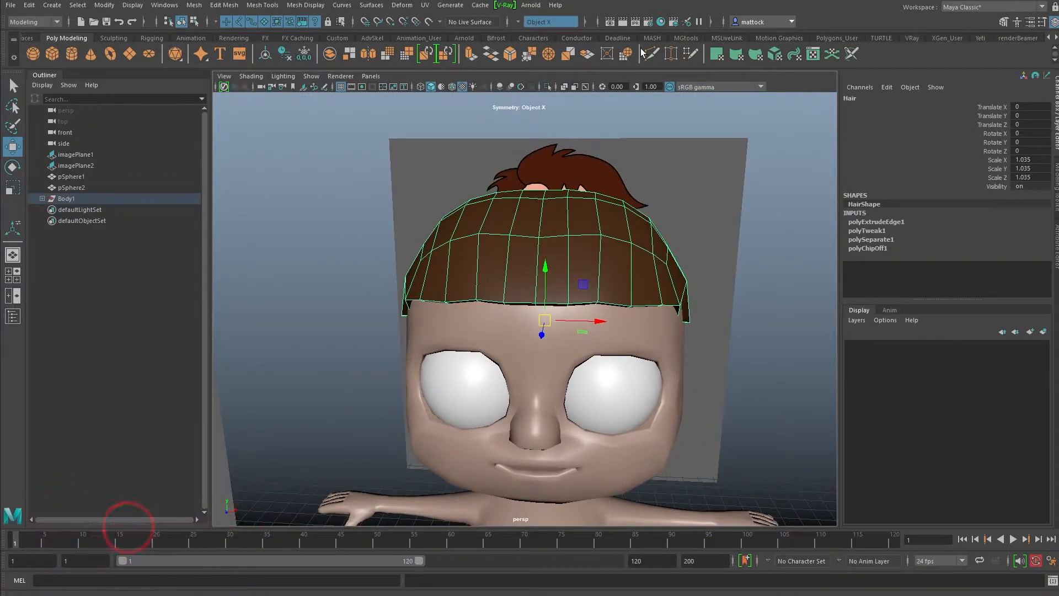
shift+right_drag(572, 162, 519, 188)
alt+middle_drag(501, 198, 539, 246)
click(494, 291)
alt+drag(486, 287, 507, 300)
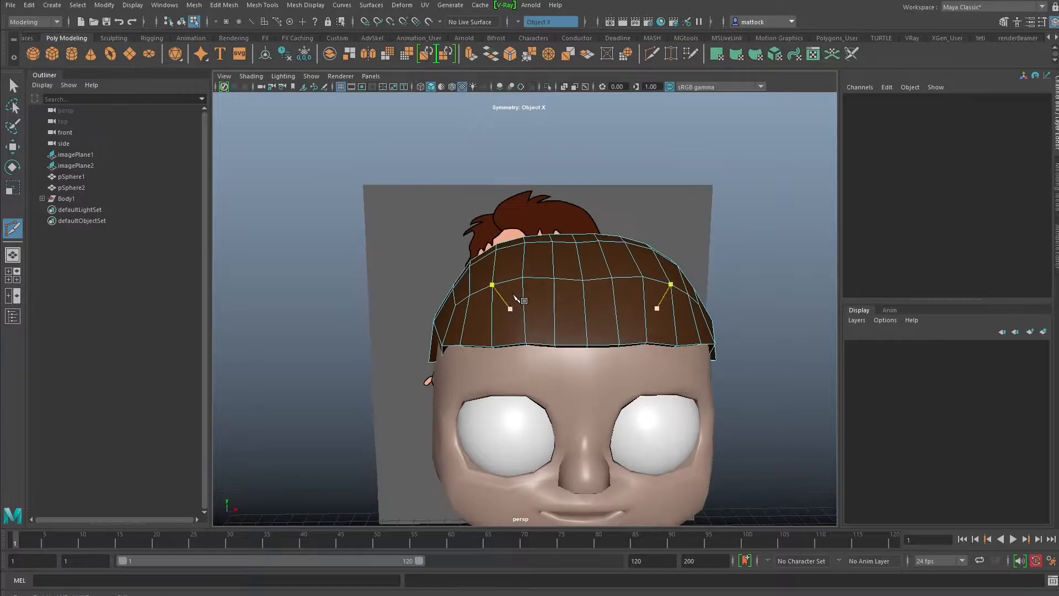
alt+drag(531, 252, 531, 242)
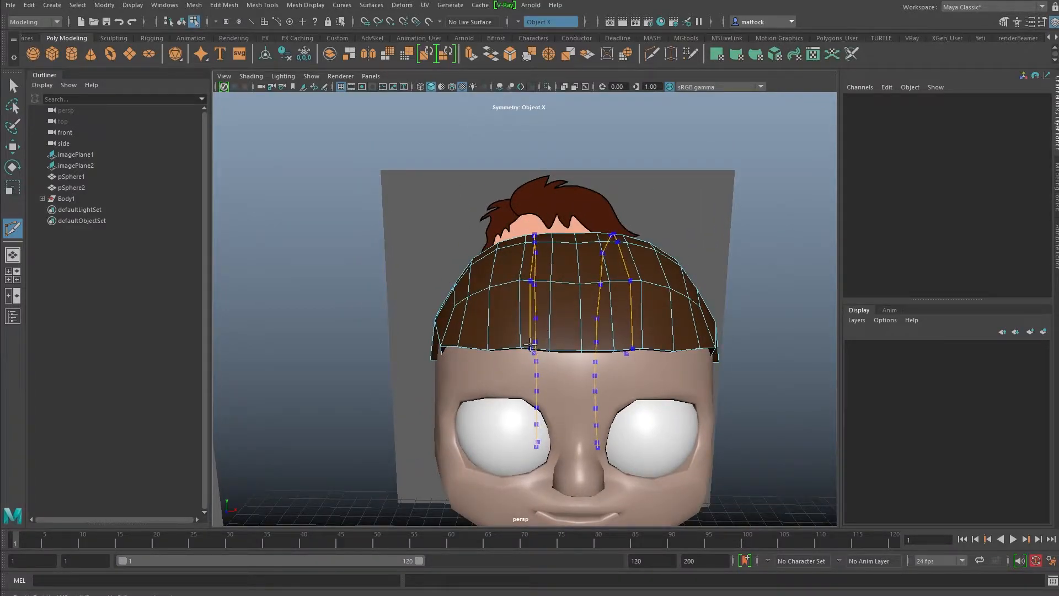
key(w)
Turn off symmetry and insert two closely spaced Multi-Cut edge loops over one side of the hair for a parting.
drag(795, 138, 795, 83)
alt+drag(530, 254, 551, 300)
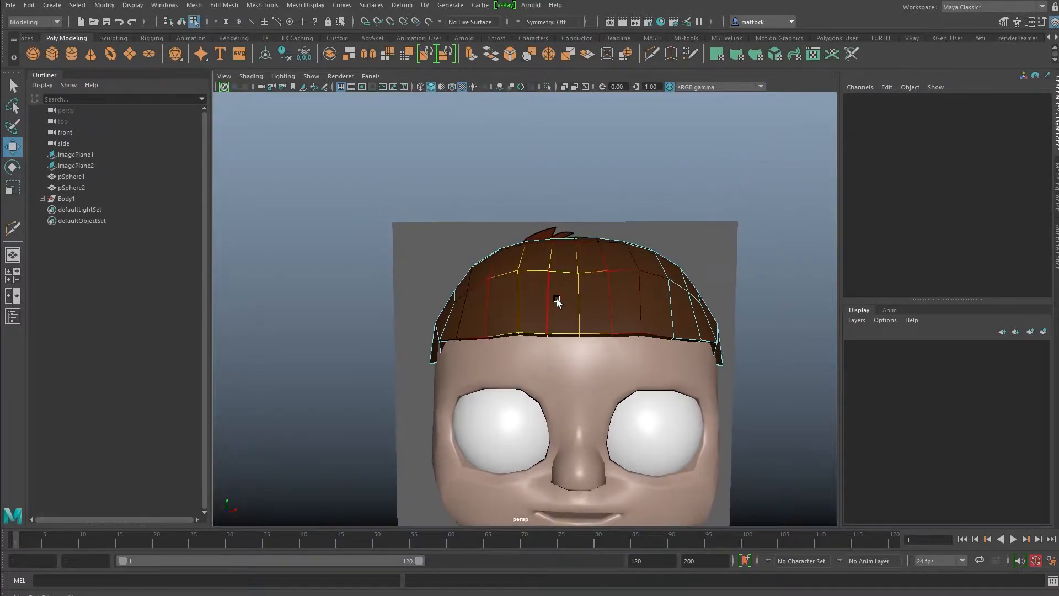
scroll(463, 262, up, 2)
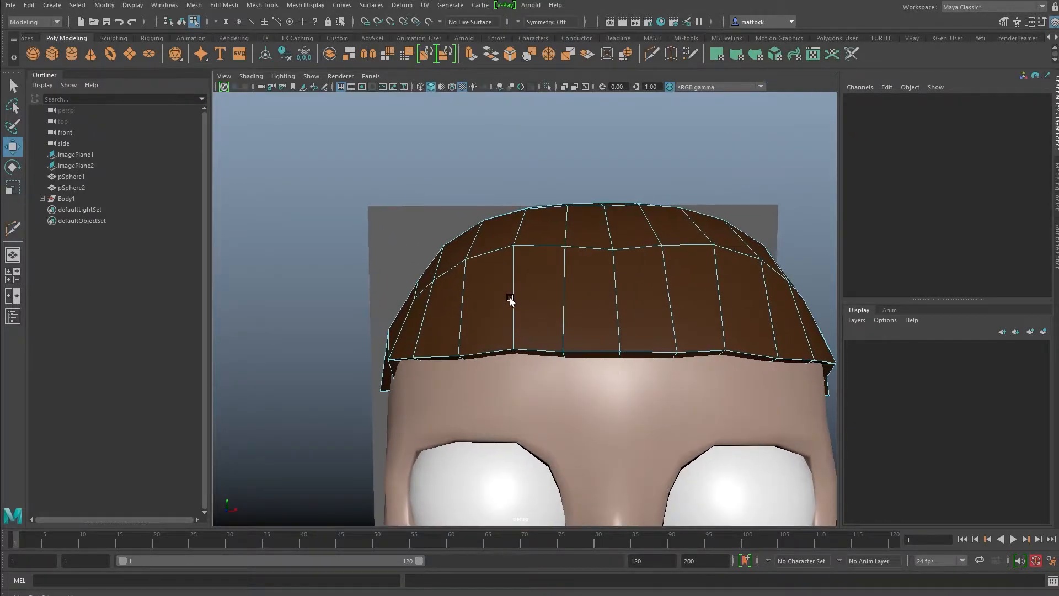
scroll(506, 309, up, 3)
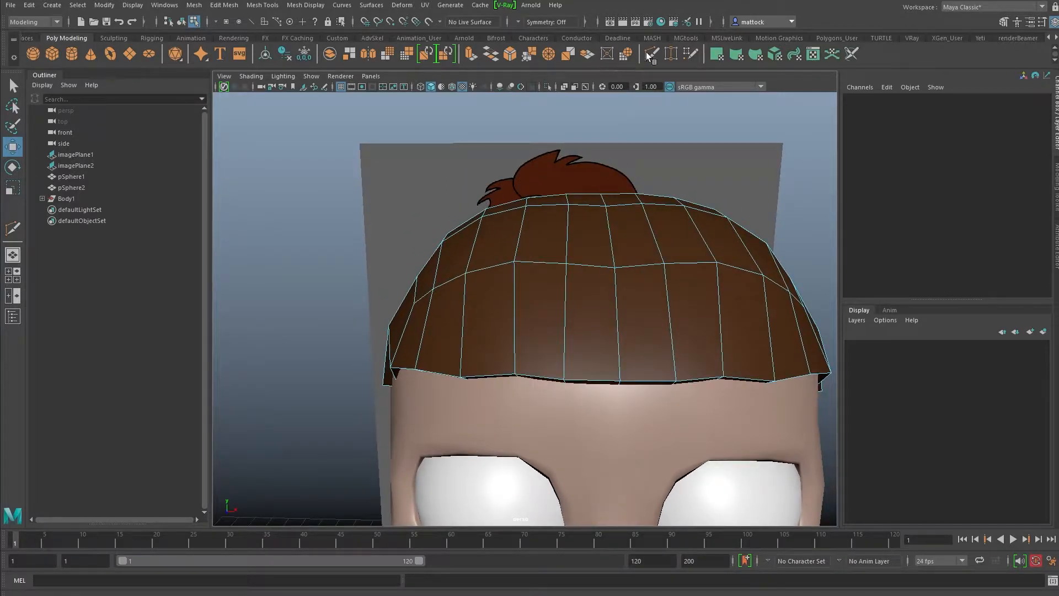
click(538, 201)
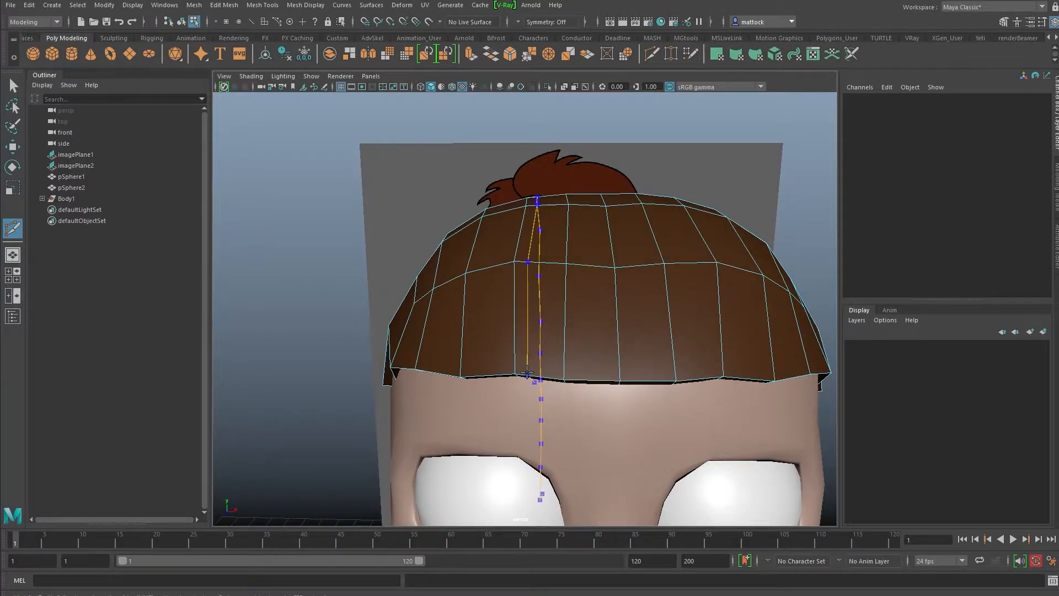
scroll(560, 253, down, 3)
alt+drag(560, 253, 543, 296)
scroll(499, 346, down, 2)
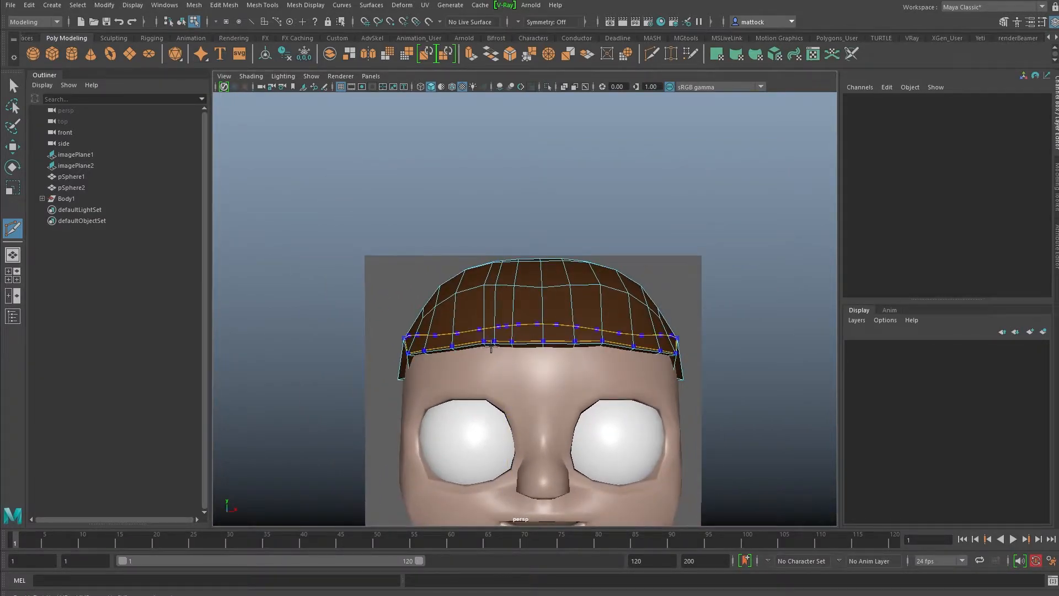
alt+drag(475, 335, 236, 191)
Select faces beside the new edge loops and reshape the Hair mesh into a groove along the parting.
alt+drag(435, 197, 492, 264)
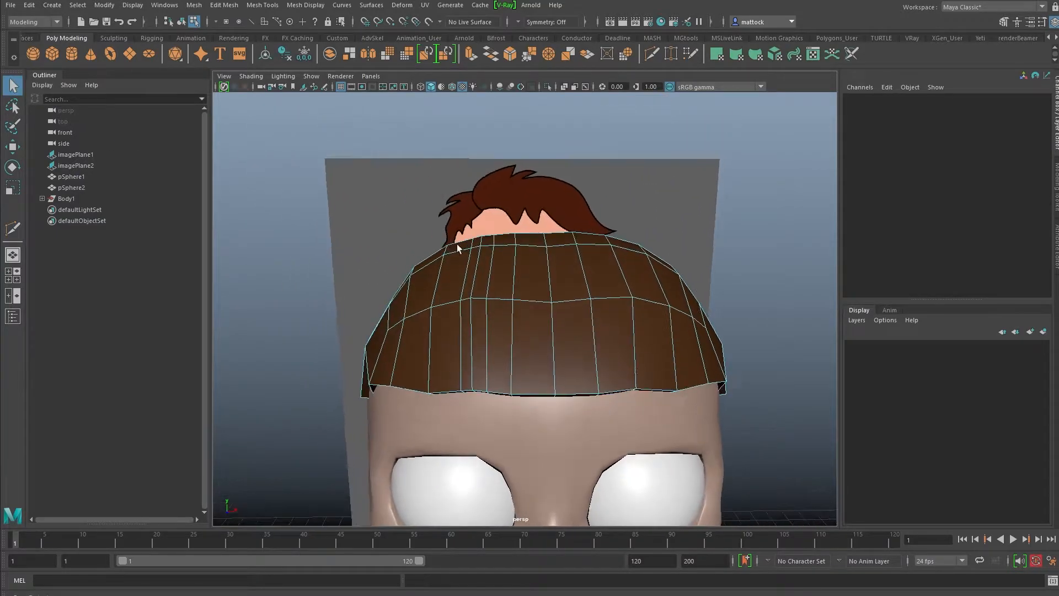
right_drag(493, 263, 504, 291)
click(504, 290)
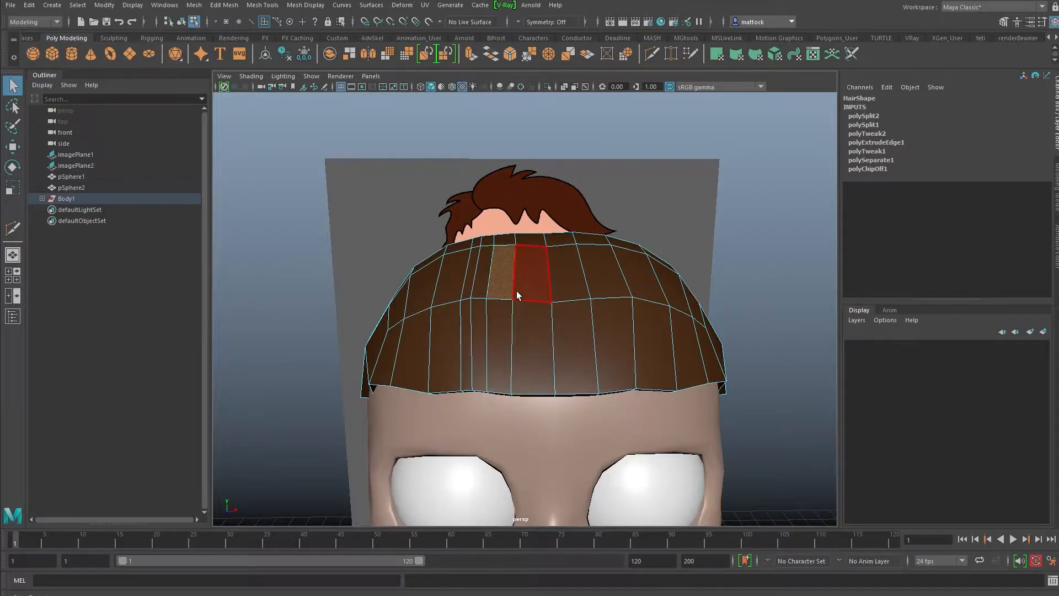
alt+drag(518, 290, 515, 257)
alt+drag(499, 217, 529, 221)
shift+drag(528, 325, 536, 227)
alt+drag(499, 257, 455, 196)
key(w)
Move the upper side faces of the Hair mesh with soft selection to add volume beside the parting.
alt+drag(437, 265, 395, 279)
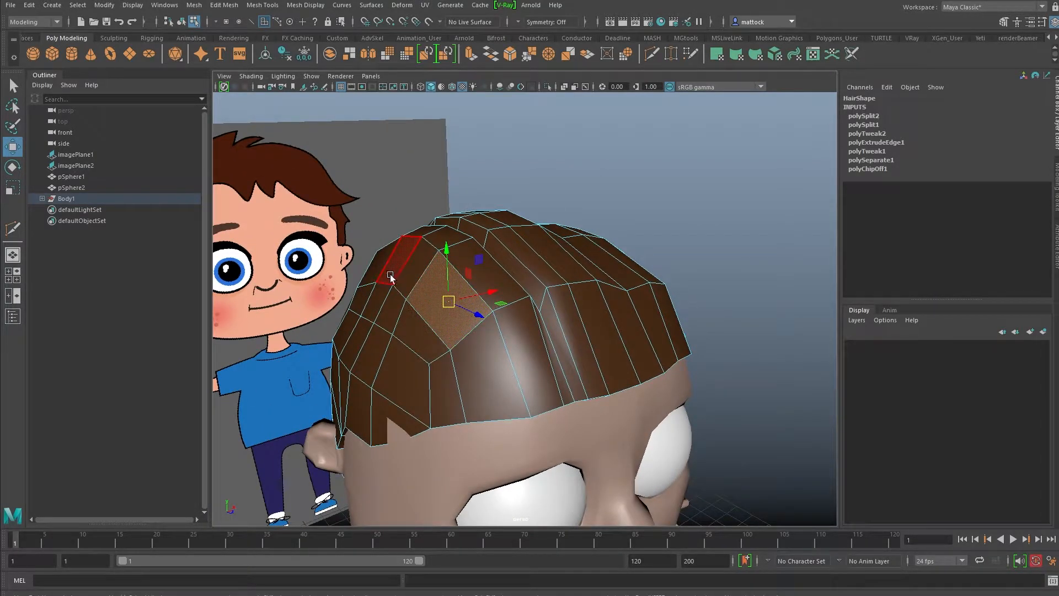
click(392, 303)
alt+drag(357, 325, 385, 328)
key(b)
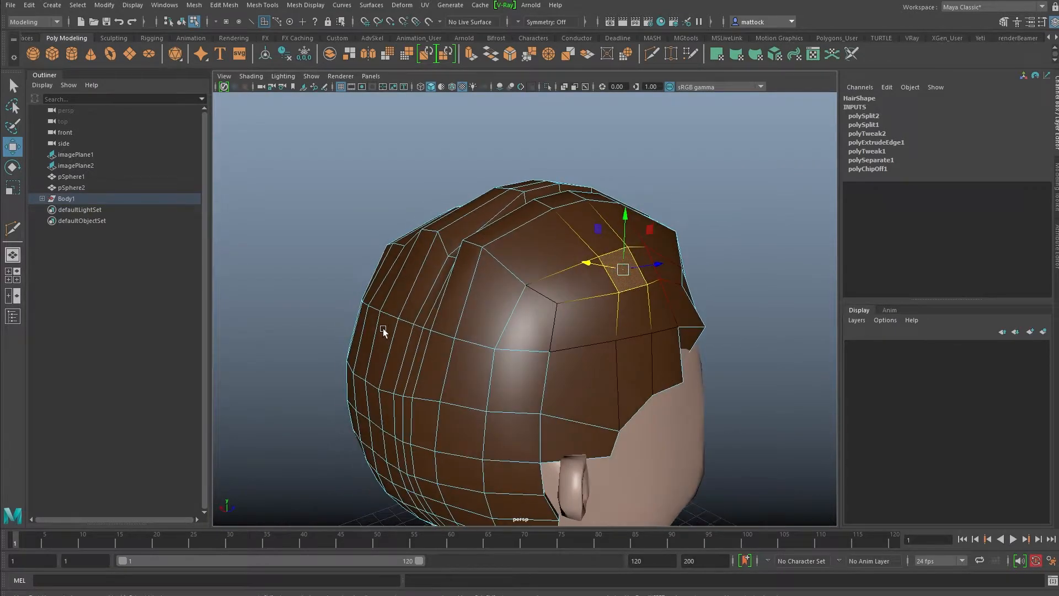
click(379, 332)
alt+drag(377, 365, 520, 198)
click(537, 220)
click(520, 207)
alt+drag(512, 271, 499, 212)
Show the Hair mesh in smooth preview and refine its shape around the parting.
key(3)
scroll(497, 237, down, 3)
right_drag(496, 236, 624, 218)
alt+drag(624, 218, 507, 264)
alt+drag(531, 329, 457, 288)
click(480, 292)
alt+right_drag(456, 289, 522, 287)
right_click(542, 271)
click(521, 290)
alt+drag(521, 291, 438, 253)
Adjust the smoothed Hair mesh's components around the crown and sides to even out its volume.
alt+drag(414, 287, 654, 295)
click(615, 262)
click(503, 325)
alt+drag(528, 234, 351, 250)
click(520, 275)
alt+drag(519, 275, 419, 292)
click(520, 224)
click(433, 293)
shift+click(416, 306)
Adjust the hair's outer side beside the parting with soft selection, and return the mesh to object mode.
alt+drag(419, 292, 386, 298)
scroll(416, 301, up, 3)
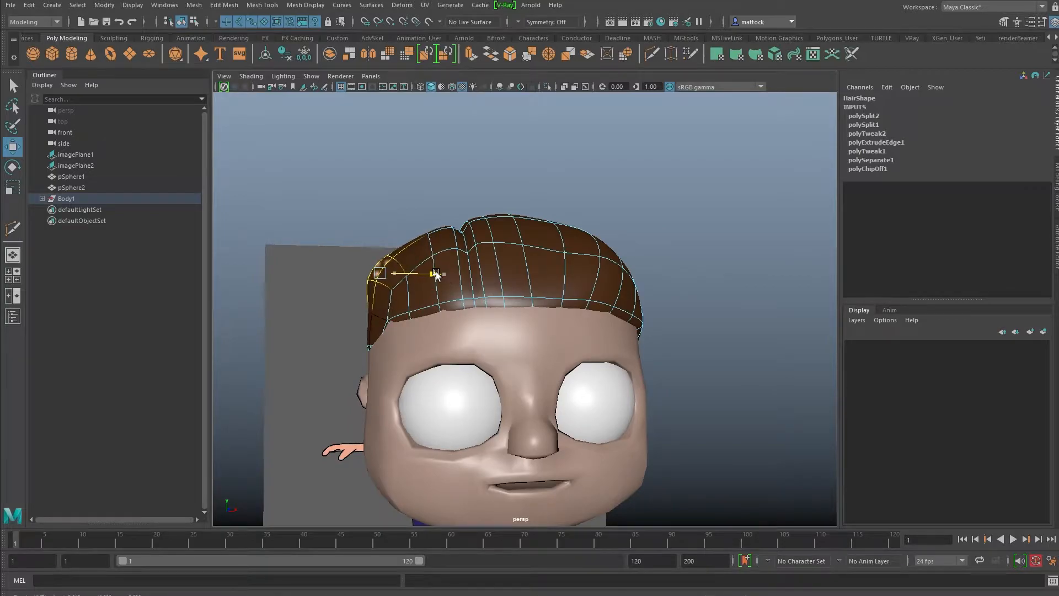
mouse_move(435, 272)
alt+mouse_down()
mouse_move(267, 288)
mouse_move(423, 268)
mouse_move(575, 298)
mouse_move(646, 172)
mouse_move(552, 159)
mouse_move(572, 350)
mouse_move(423, 390)
mouse_move(419, 280)
alt+mouse_up()
shift+click(550, 389)
click(420, 365)
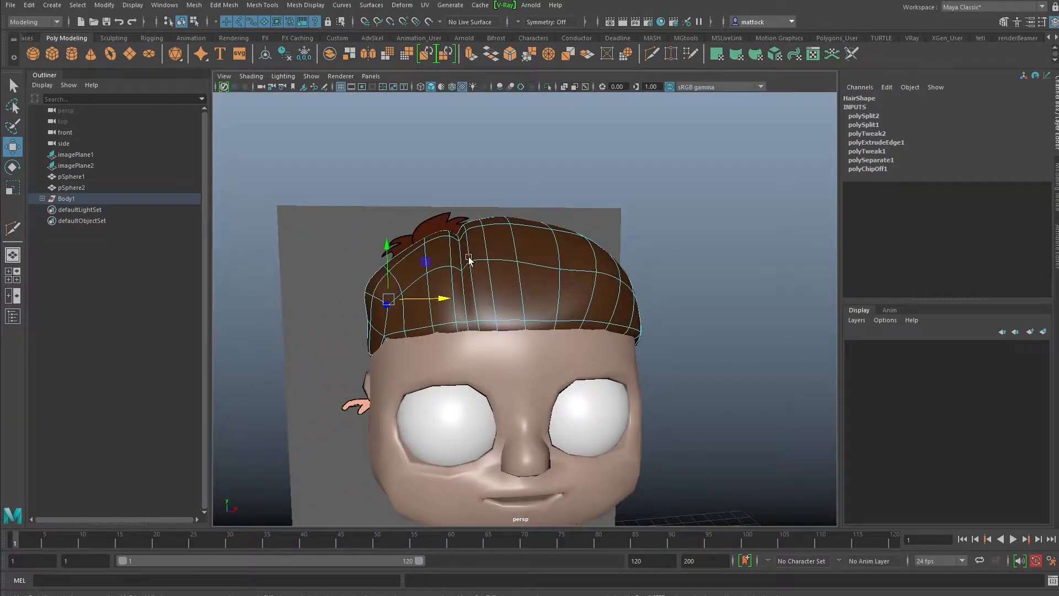
alt+drag(469, 259, 522, 264)
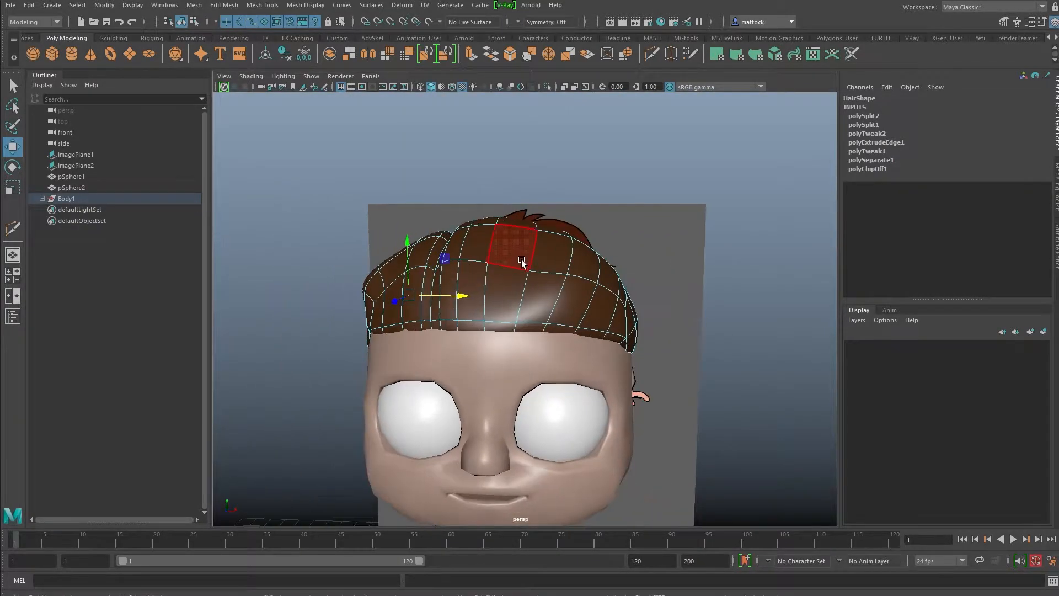
right_drag(553, 248, 530, 248)
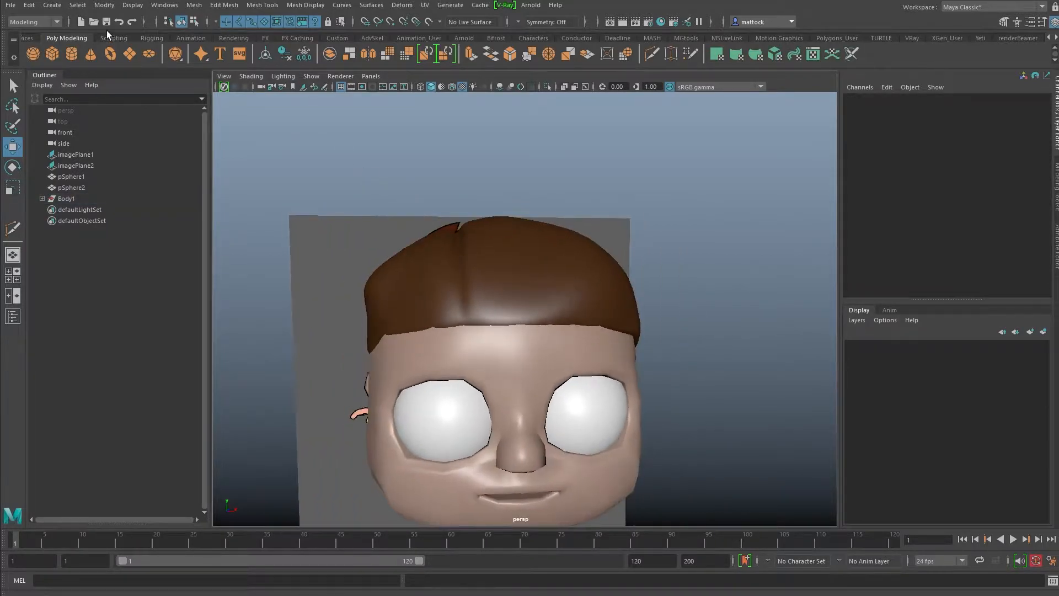
Sculpt the smoothed Hair mesh with the Grab tool to build volume on its top and sides.
alt+drag(436, 171, 441, 222)
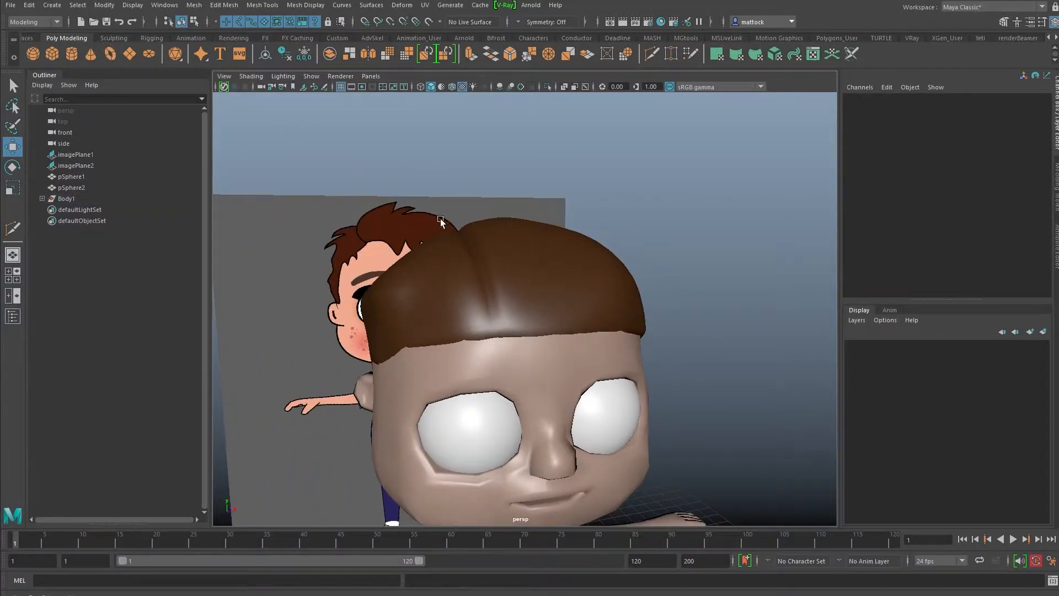
click(114, 38)
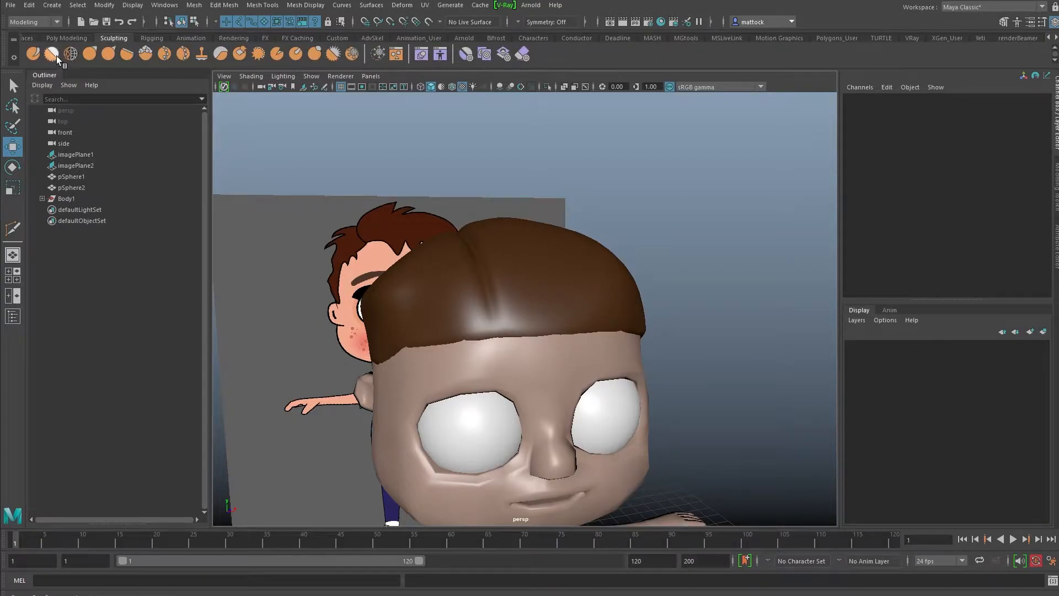
click(89, 54)
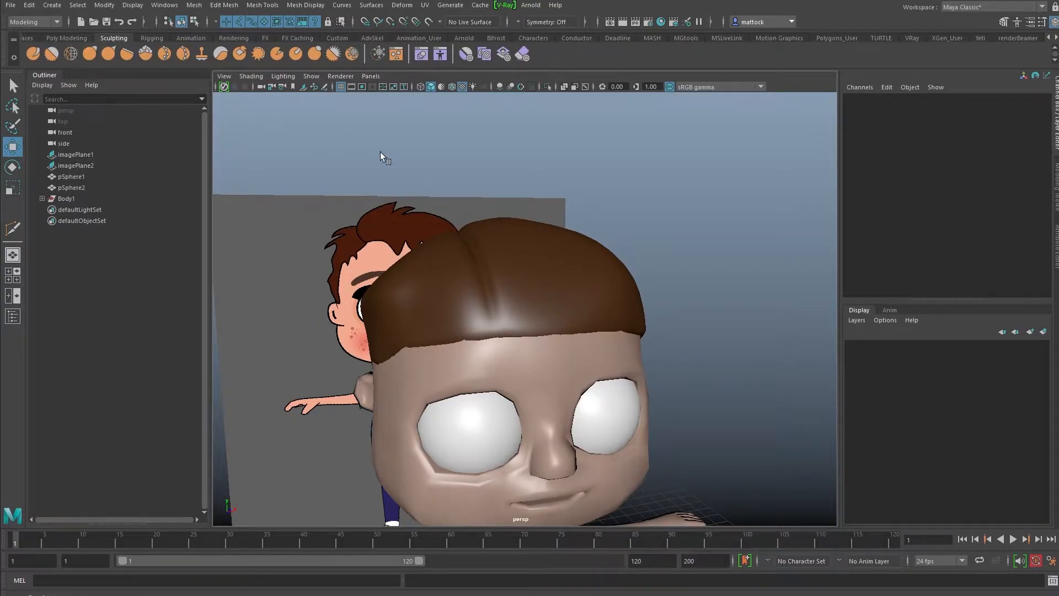
click(546, 276)
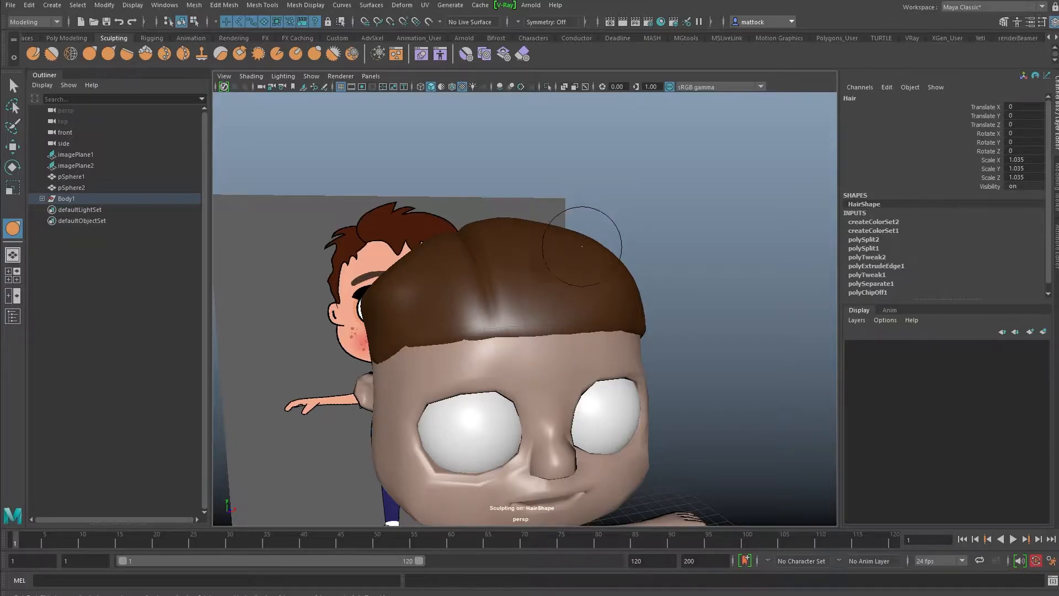
drag(549, 274, 648, 234)
alt+drag(579, 275, 528, 298)
alt+drag(527, 360, 429, 291)
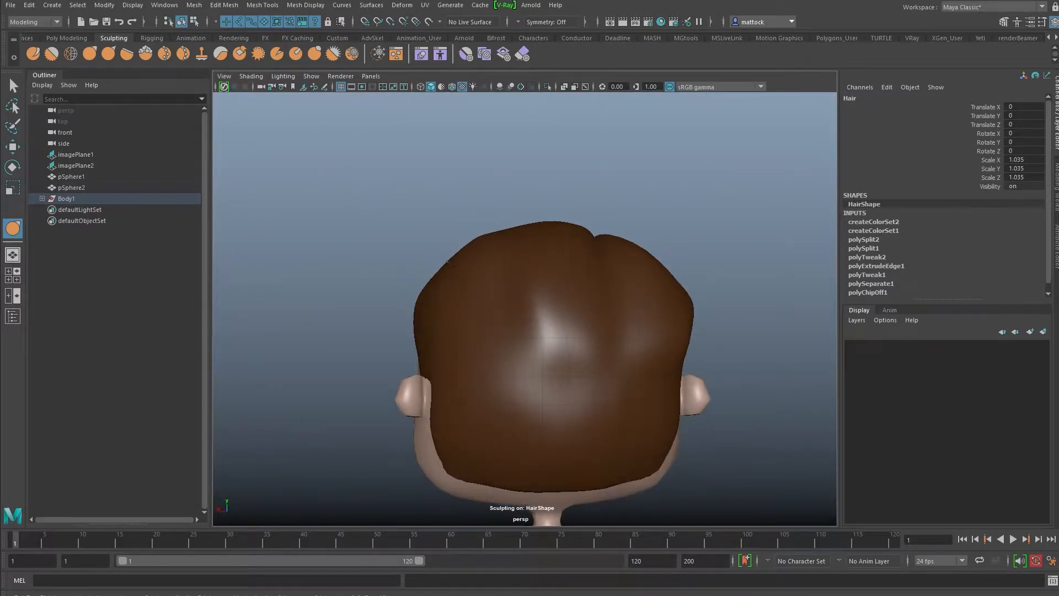
alt+drag(480, 315, 395, 312)
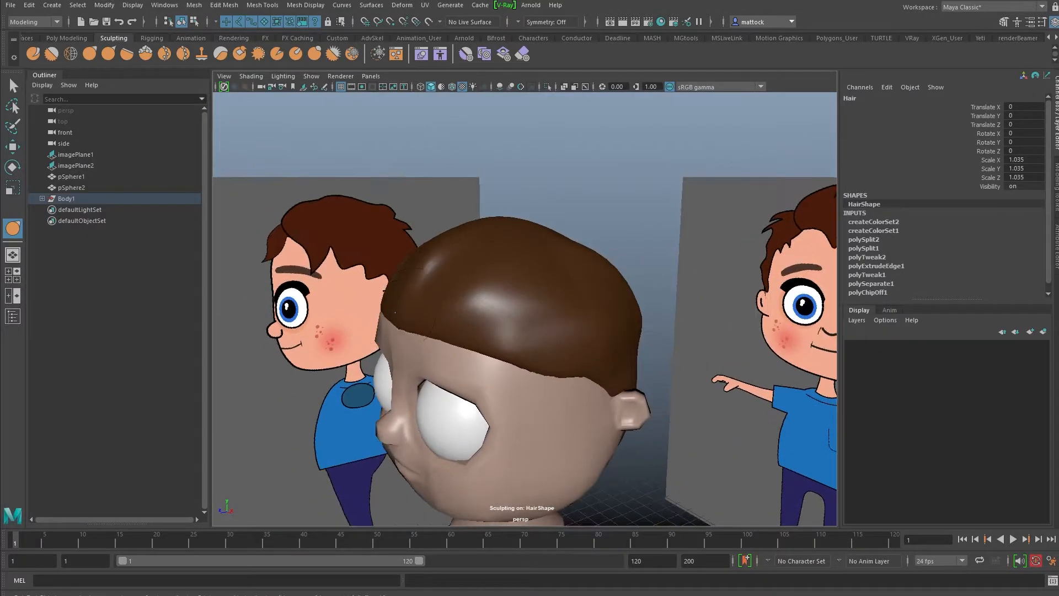
alt+drag(484, 329, 544, 311)
alt+right_drag(544, 312, 442, 309)
alt+drag(441, 309, 441, 279)
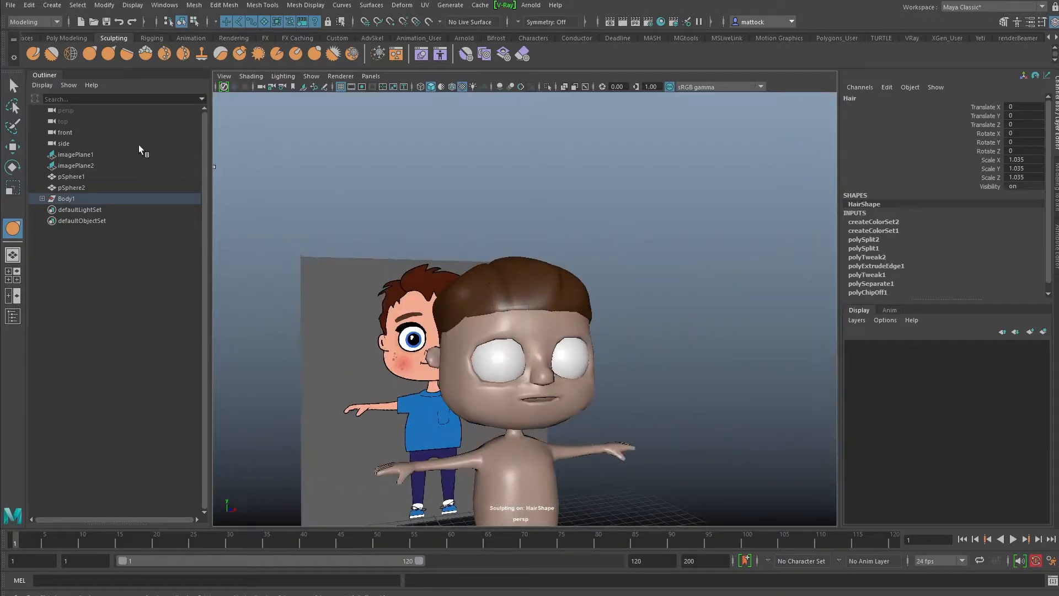
Leave sculpting, deselect the Hair mesh, and examine the whole character against the reference images.
click(12, 86)
right_drag(514, 270, 535, 259)
click(633, 263)
alt+right_drag(633, 263, 493, 232)
alt+drag(494, 233, 463, 246)
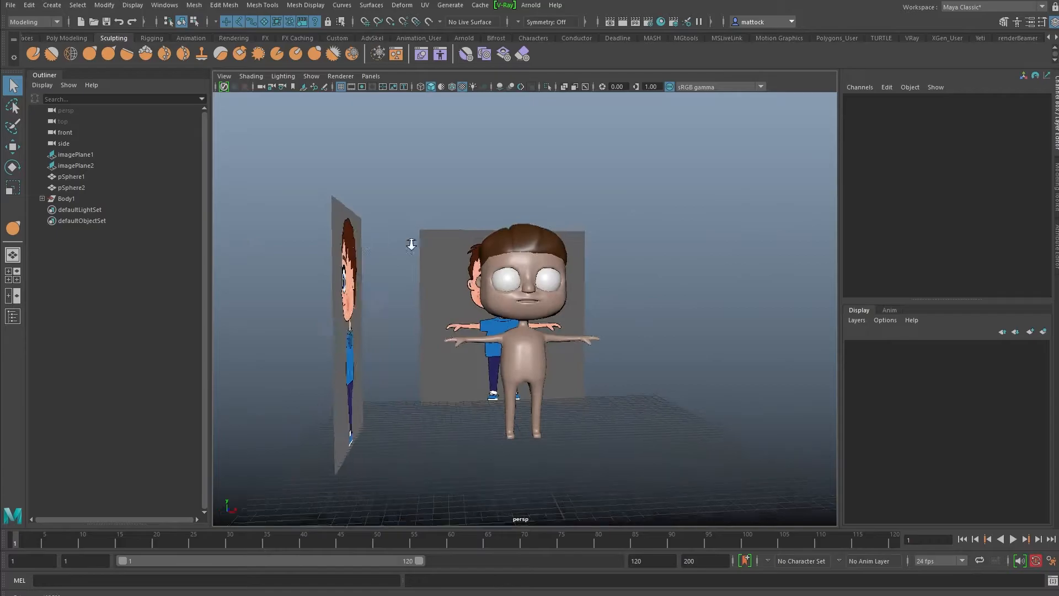
alt+right_drag(366, 241, 485, 204)
alt+middle_drag(485, 204, 485, 267)
alt+drag(485, 267, 477, 293)
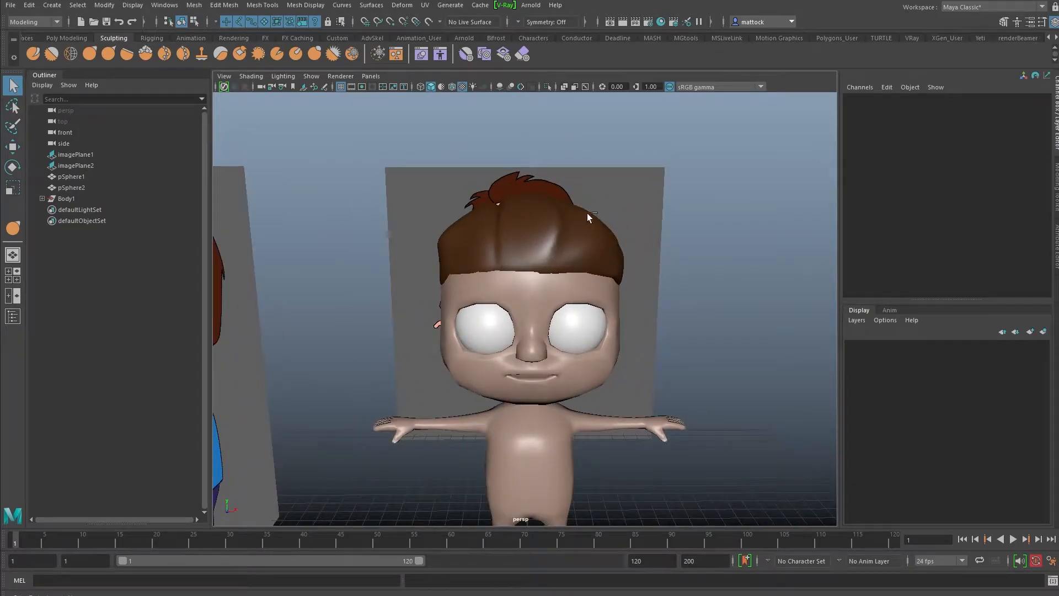
Select the Hair mesh, restore its unsmoothed display, and delete its construction history.
alt+drag(542, 260, 604, 248)
alt+right_drag(441, 243, 507, 223)
alt+middle_drag(507, 224, 537, 296)
click(521, 241)
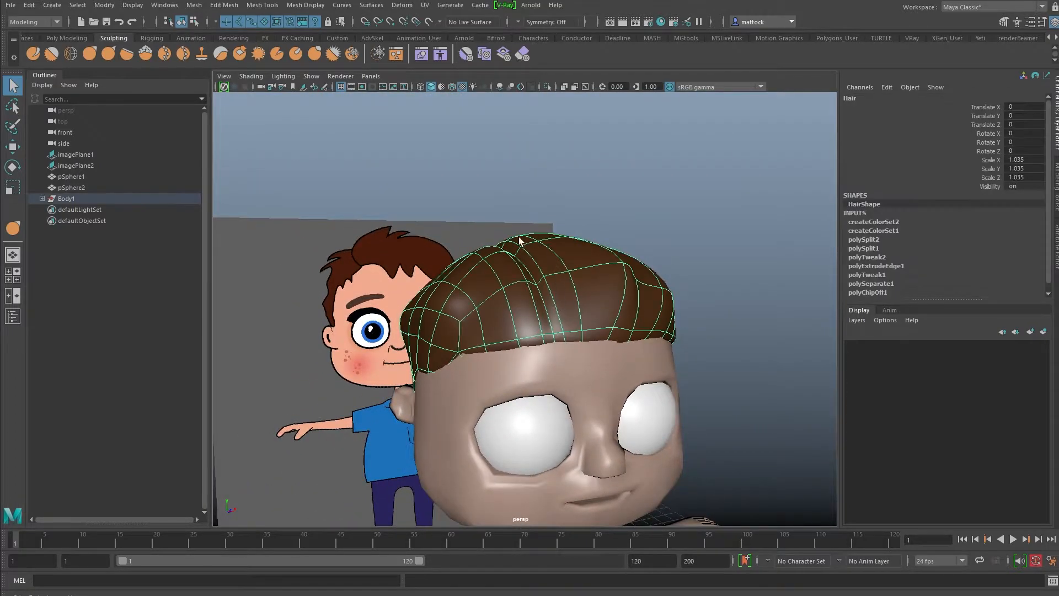
key(1)
alt+drag(511, 326, 502, 138)
alt+drag(533, 230, 543, 221)
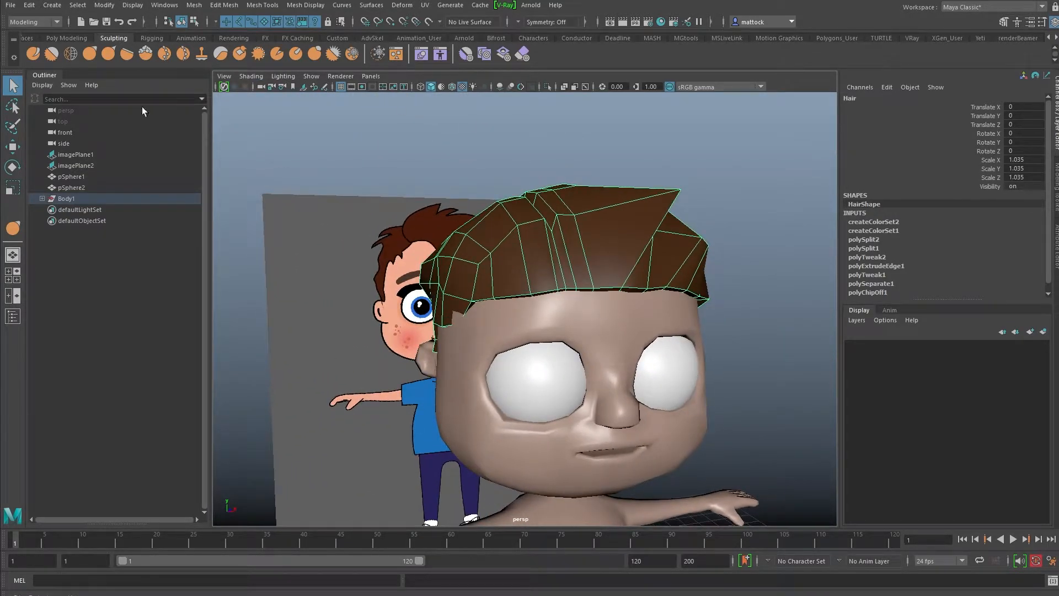
click(28, 6)
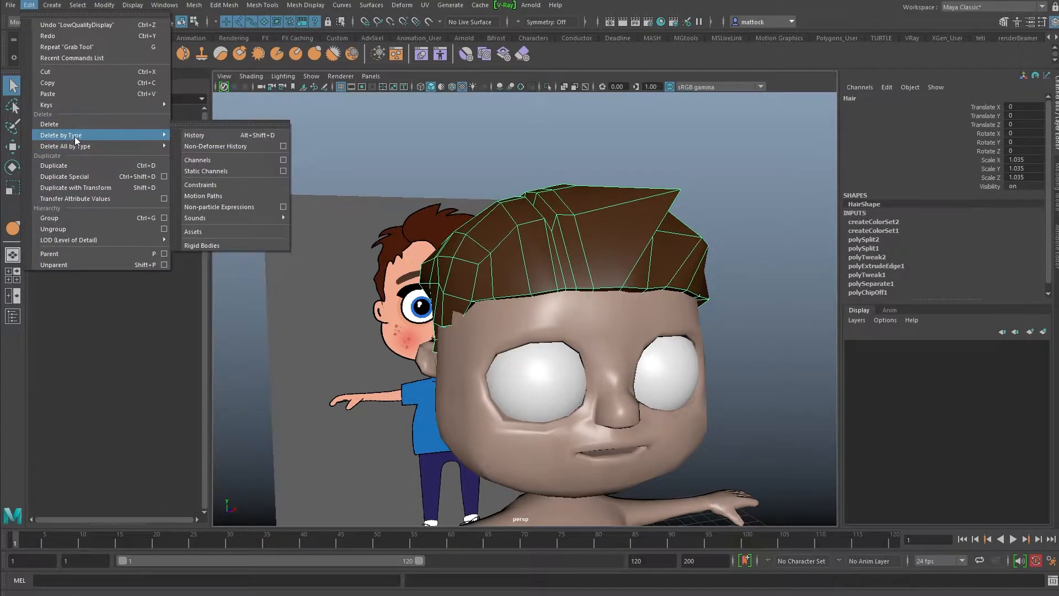
click(208, 135)
alt+drag(639, 227, 530, 200)
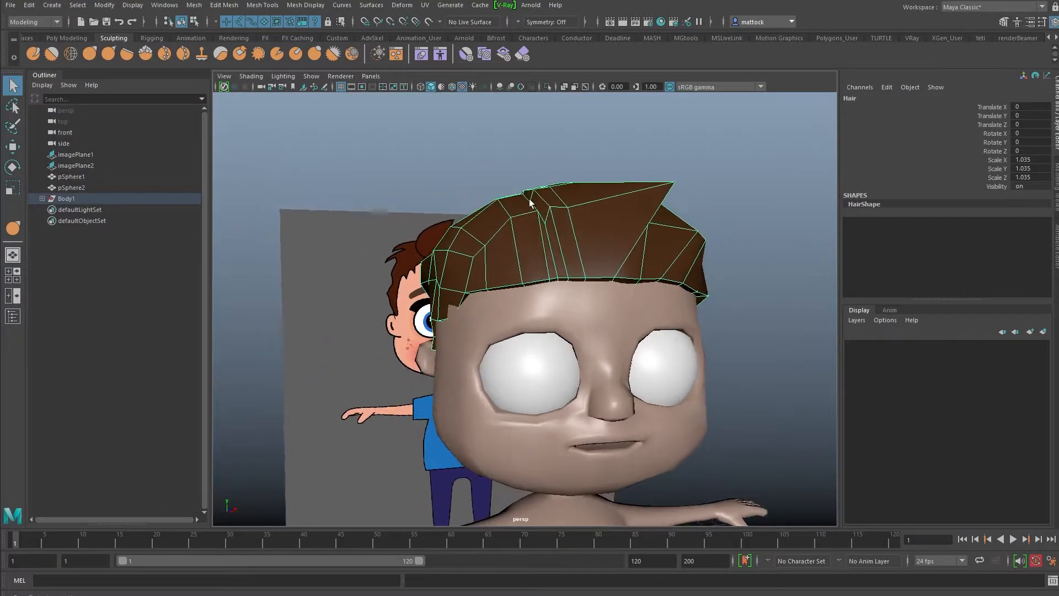
Extrude the thin underside faces at the middle of the front hairline down over the forehead as a hair lock and scale its end.
alt+drag(542, 242, 547, 200)
alt+drag(547, 238, 335, 166)
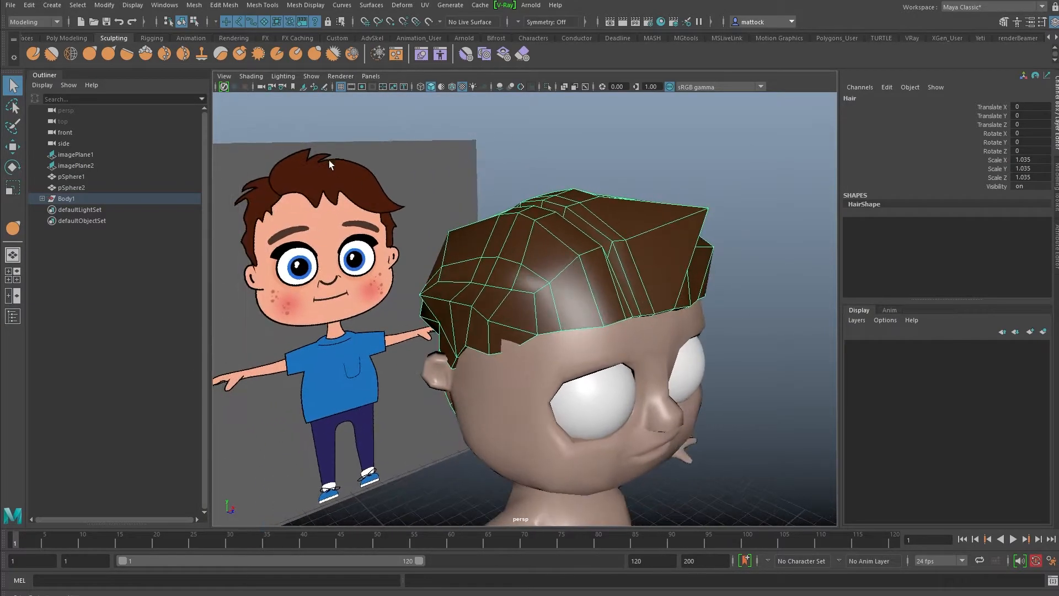
alt+drag(541, 262, 446, 244)
alt+right_drag(446, 245, 568, 260)
click(538, 246)
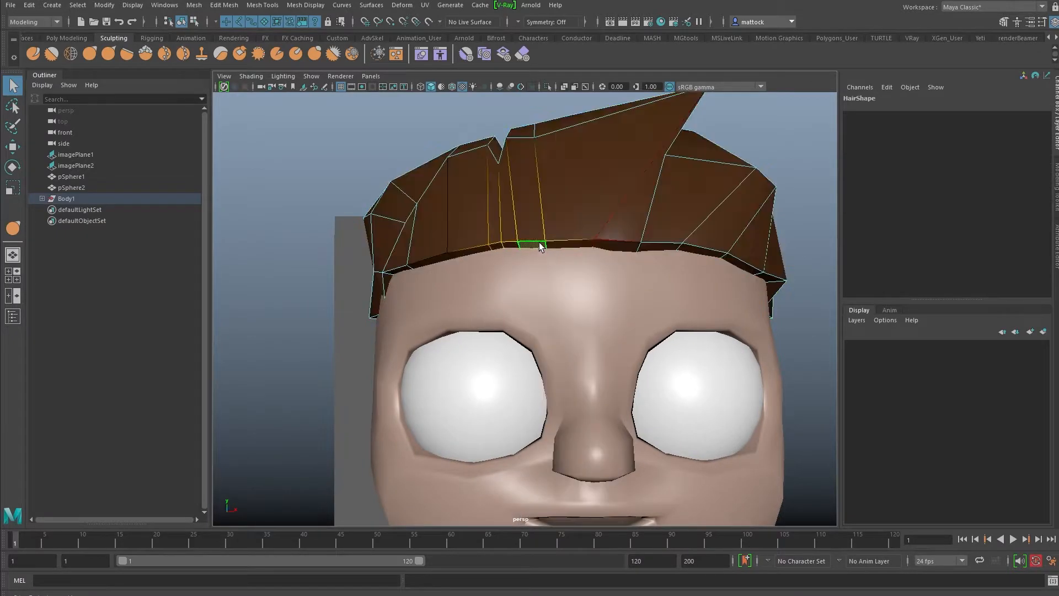
shift+click(574, 247)
alt+drag(566, 279, 563, 283)
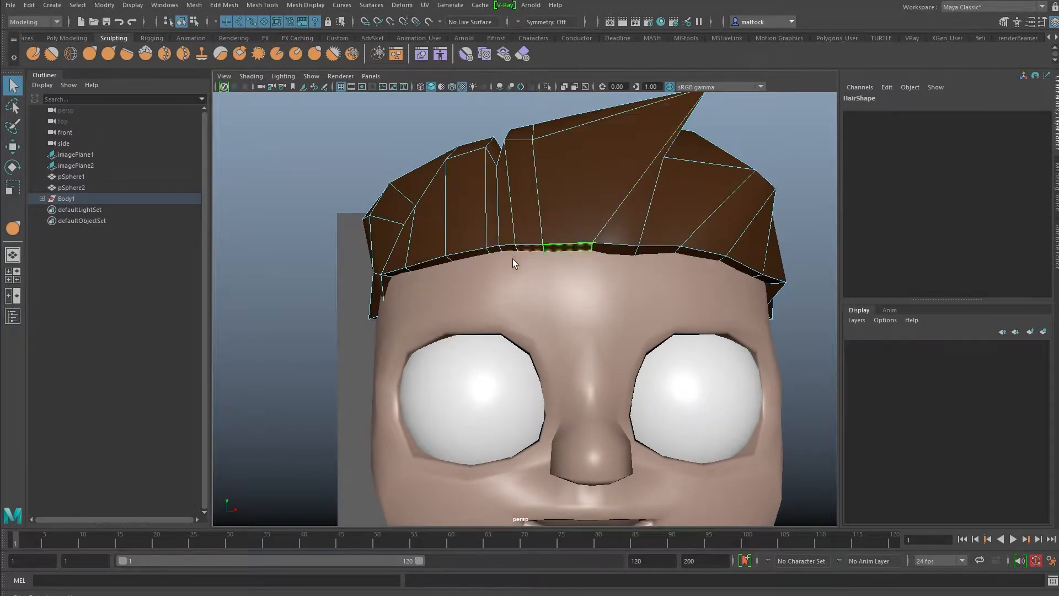
alt+drag(511, 257, 491, 230)
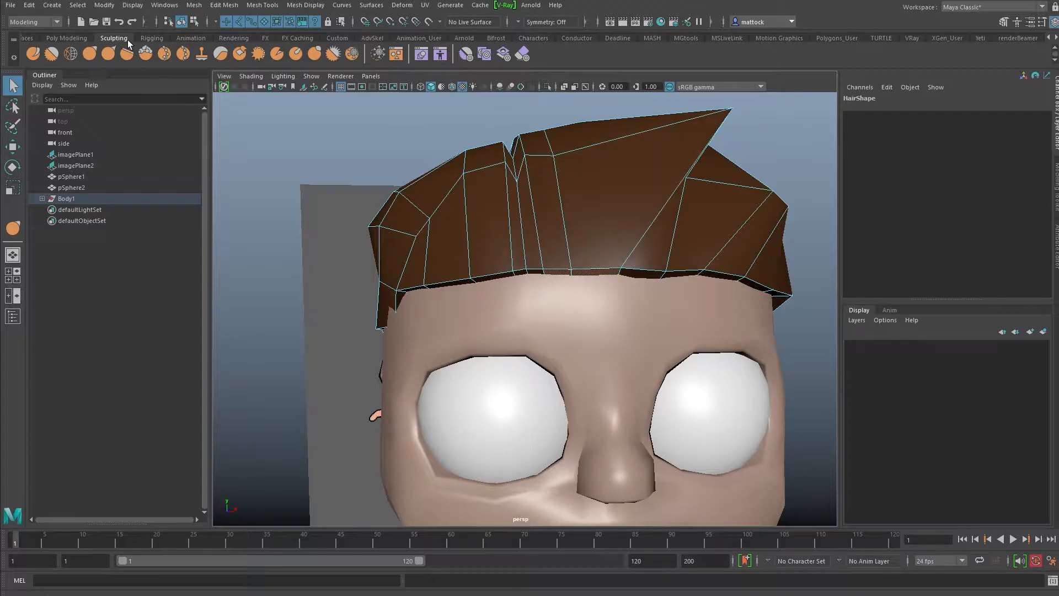
click(67, 37)
alt+drag(566, 207, 544, 177)
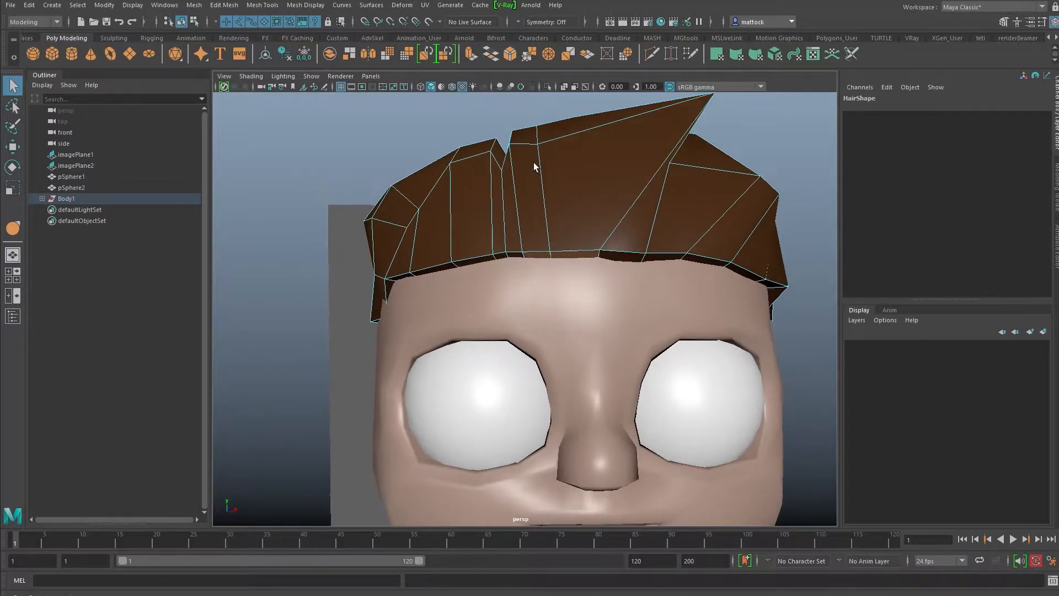
click(470, 54)
alt+drag(551, 268, 488, 283)
key(r)
key(f)
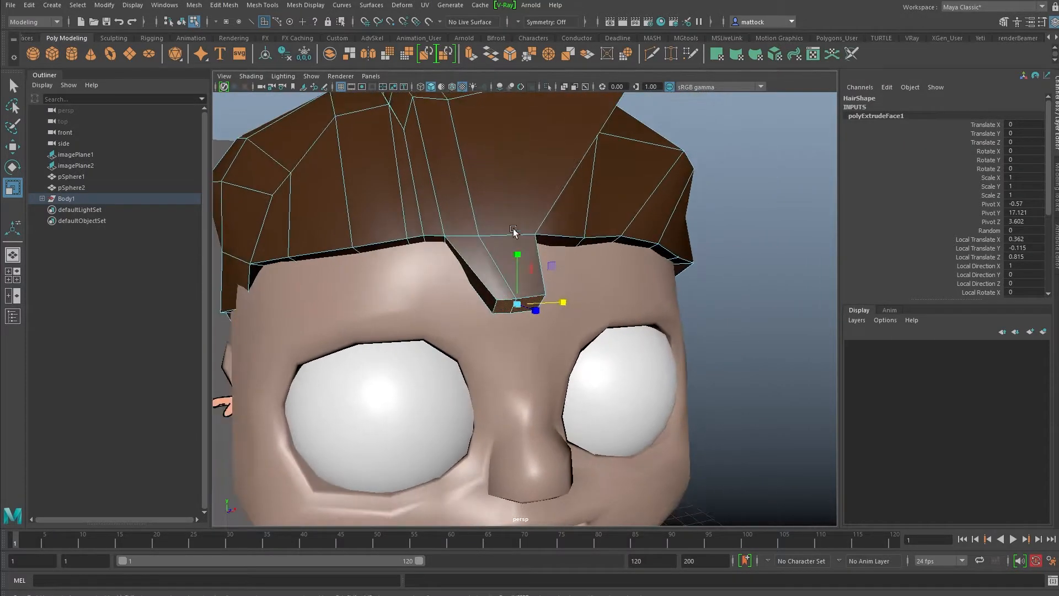
key(e)
alt+drag(546, 304, 459, 289)
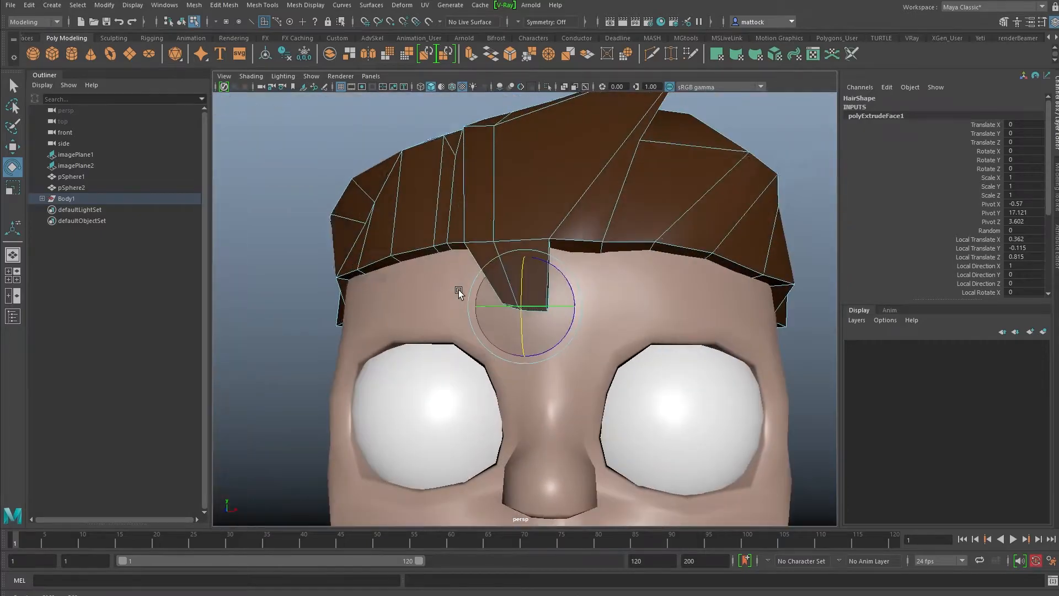
Insert an edge loop across the middle of the extruded forehead lock with Multi-Cut.
key(ctrl+shift+x)
ctrl+click(547, 268)
mouse_move(439, 285)
alt+mouse_down()
mouse_move(530, 293)
mouse_move(436, 281)
alt+mouse_up()
Move the vertices at the forehead lock's lower end to draw it into a narrow, slanted point.
click(13, 85)
alt+drag(511, 243, 514, 260)
right_drag(515, 261, 475, 263)
drag(493, 296, 449, 326)
scroll(532, 255, down, 3)
alt+drag(665, 269, 634, 247)
ctrl+drag(592, 179, 821, 512)
alt+drag(704, 261, 618, 309)
scroll(673, 367, up, 3)
scroll(494, 323, up, 2)
alt+drag(494, 323, 528, 327)
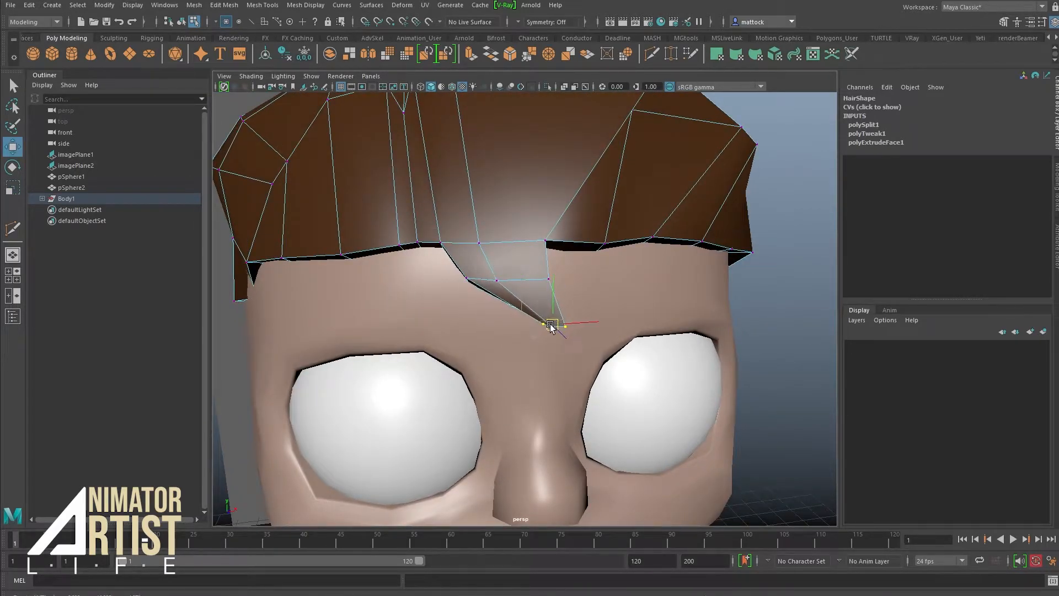
Adjust the vertices at both root corners of the forehead lock, leaving the hair's back vertices out of the selection.
alt+drag(501, 278, 460, 247)
alt+drag(423, 288, 727, 153)
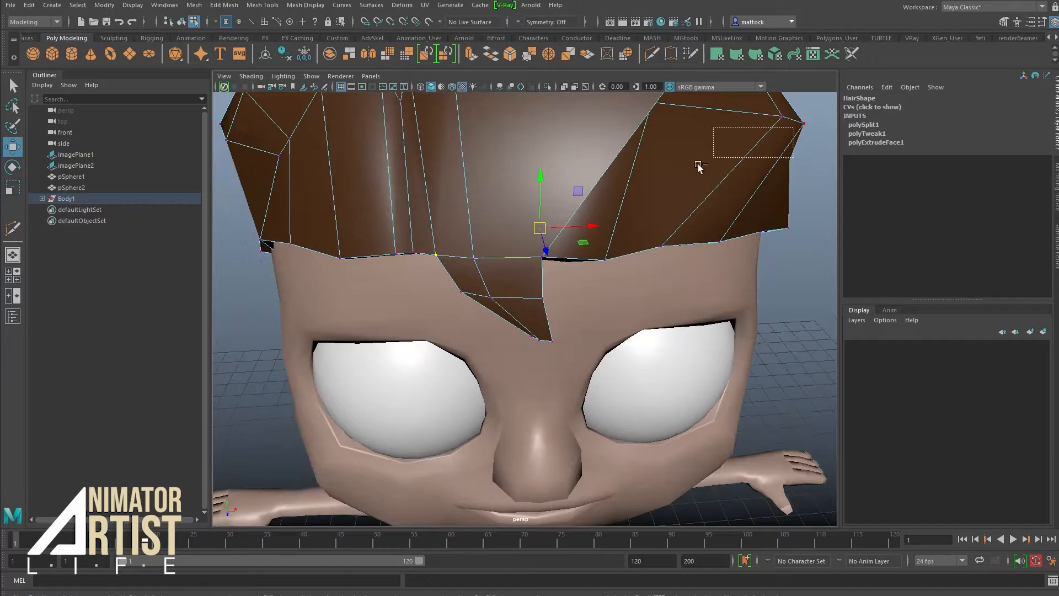
drag(441, 258, 391, 276)
alt+drag(515, 244, 553, 268)
alt+drag(554, 268, 714, 197)
ctrl+drag(487, 216, 487, 216)
alt+drag(504, 282, 627, 161)
Preview the Hair mesh smoothed, examine the forehead lock from several angles, and restore the unsmoothed display.
key(3)
scroll(621, 226, down, 3)
mouse_move(621, 226)
alt+mouse_down()
mouse_move(499, 203)
mouse_move(586, 226)
mouse_move(537, 225)
mouse_move(608, 233)
alt+mouse_up()
alt+drag(604, 271, 609, 208)
alt+drag(613, 269, 508, 314)
key(1)
Switch to face selection and select the thin underside hairline face on the smaller side of the parting.
alt+drag(593, 252, 549, 223)
right_drag(549, 223, 547, 243)
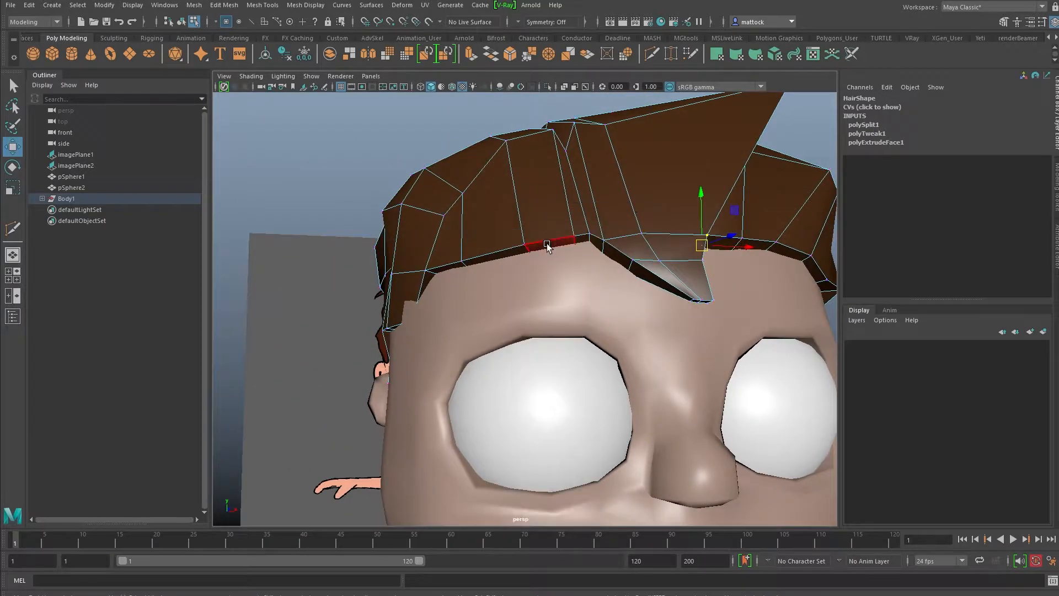
click(547, 243)
alt+drag(513, 266, 498, 207)
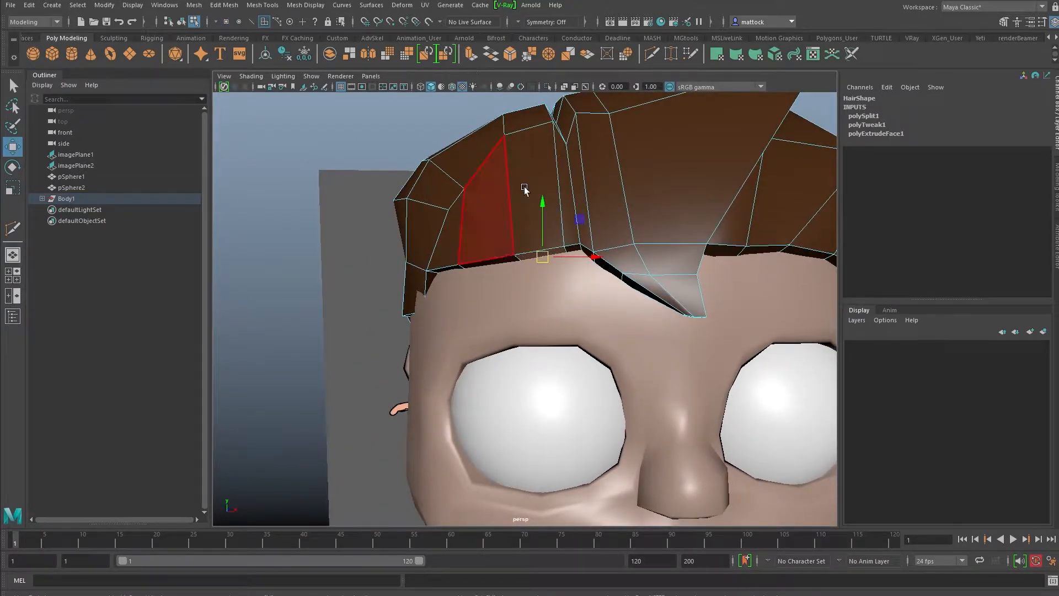
Extrude the hair's underside face above the character's right eye twice, by 0.316 and then 0.281, to form a hanging tuft.
key(ctrl+e)
alt+drag(514, 171, 541, 273)
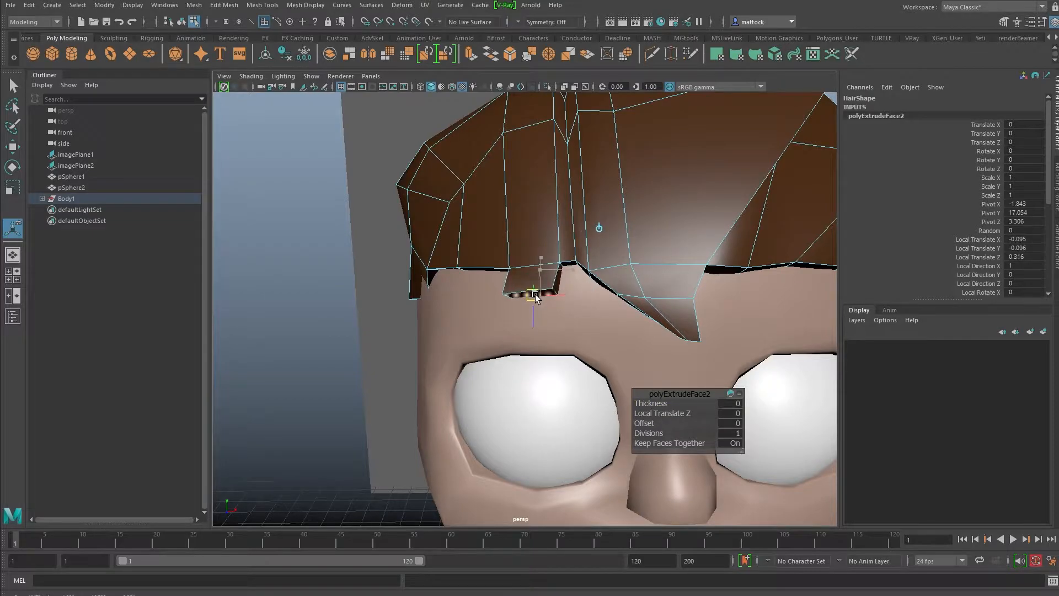
key(ctrl+e)
drag(538, 299, 524, 319)
alt+drag(651, 304, 660, 236)
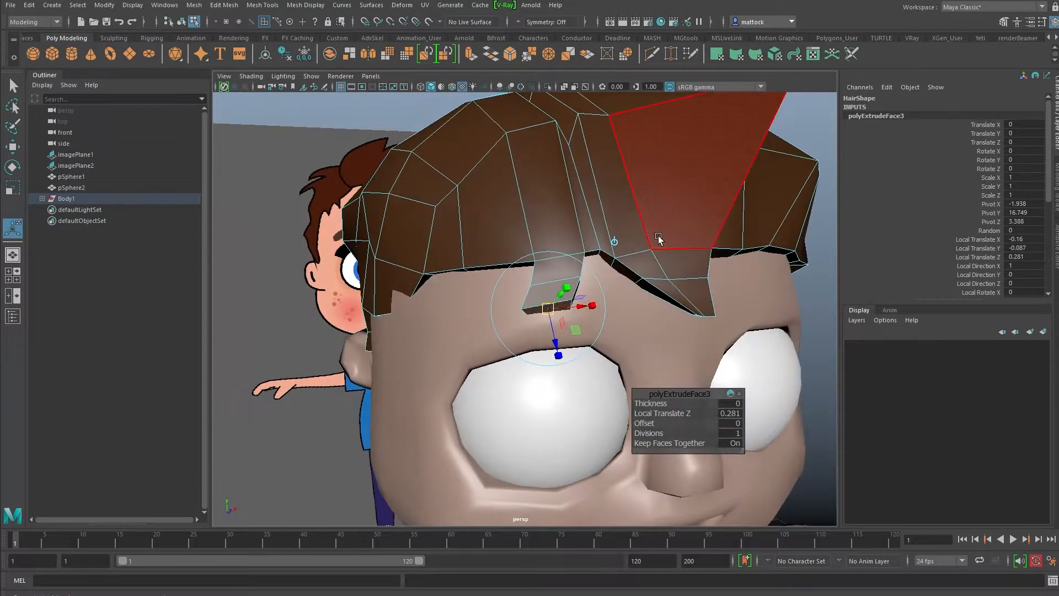
alt+drag(559, 274, 581, 227)
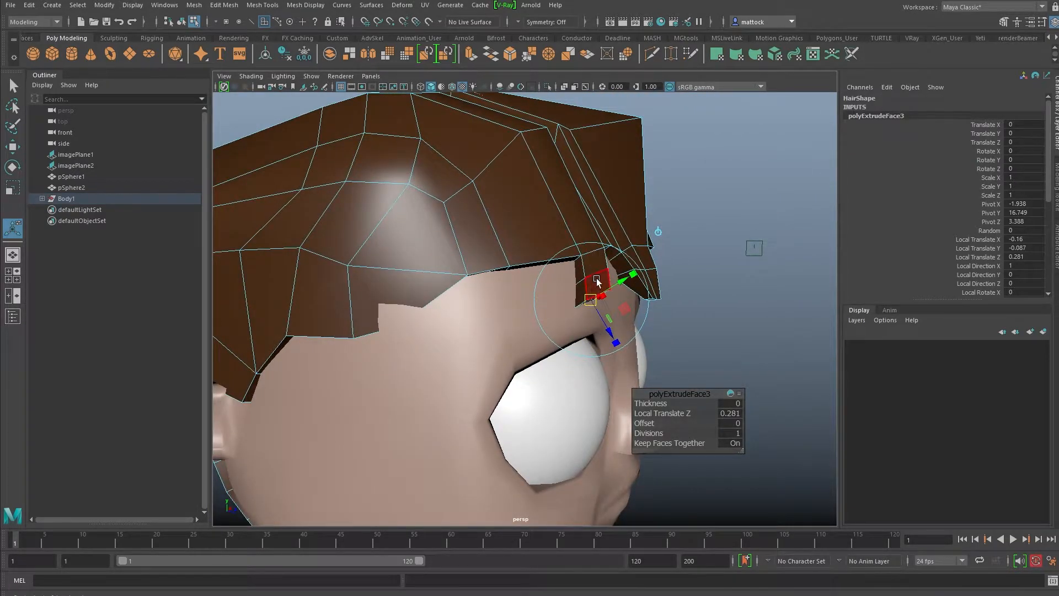
alt+drag(588, 296, 553, 282)
Move the end vertices of the new tuft above the character's right eye to refine the shape of its tip.
key(w)
right_drag(571, 255, 516, 253)
alt+drag(516, 254, 705, 207)
click(556, 268)
click(587, 254)
drag(581, 267, 589, 228)
Preview the hair and body with mesh smoothing and examine the new tuft from the front and side.
scroll(589, 226, down, 3)
key(3)
alt+right_drag(640, 217, 582, 244)
alt+drag(582, 244, 495, 255)
click(625, 212)
alt+drag(602, 277, 600, 249)
click(600, 249)
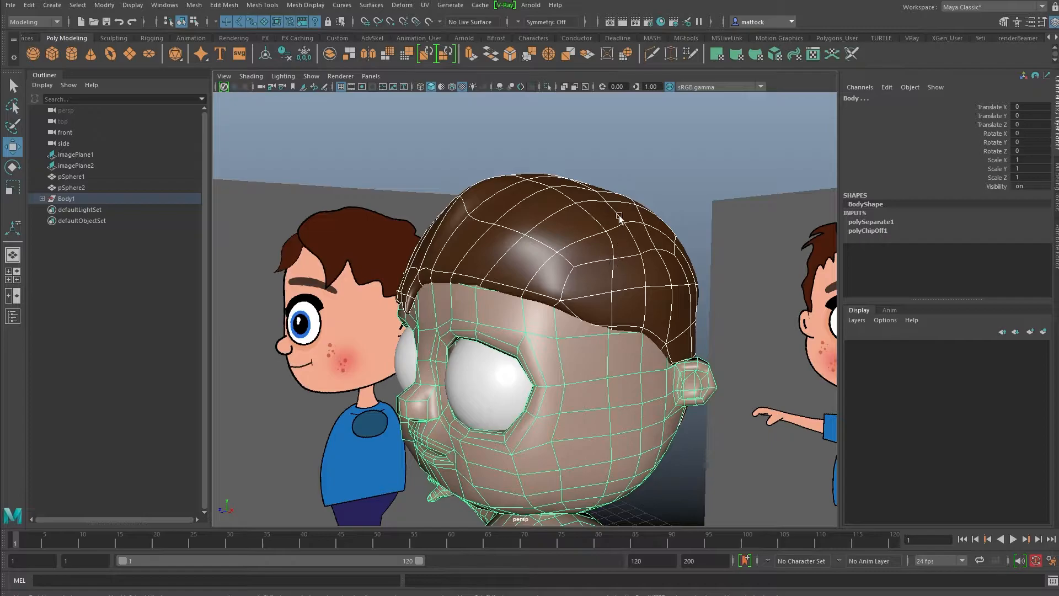
click(594, 280)
mouse_move(594, 280)
alt+mouse_down()
mouse_move(565, 310)
mouse_move(519, 308)
mouse_move(566, 306)
mouse_move(557, 283)
mouse_move(623, 273)
mouse_move(610, 269)
alt+mouse_up()
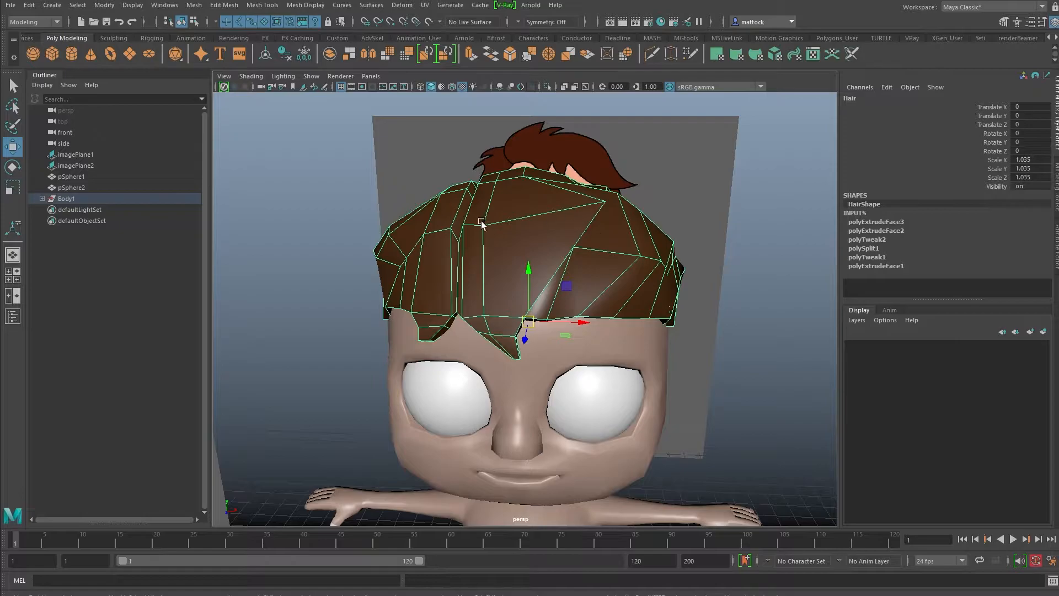
alt+drag(595, 225, 481, 237)
alt+right_drag(481, 238, 594, 298)
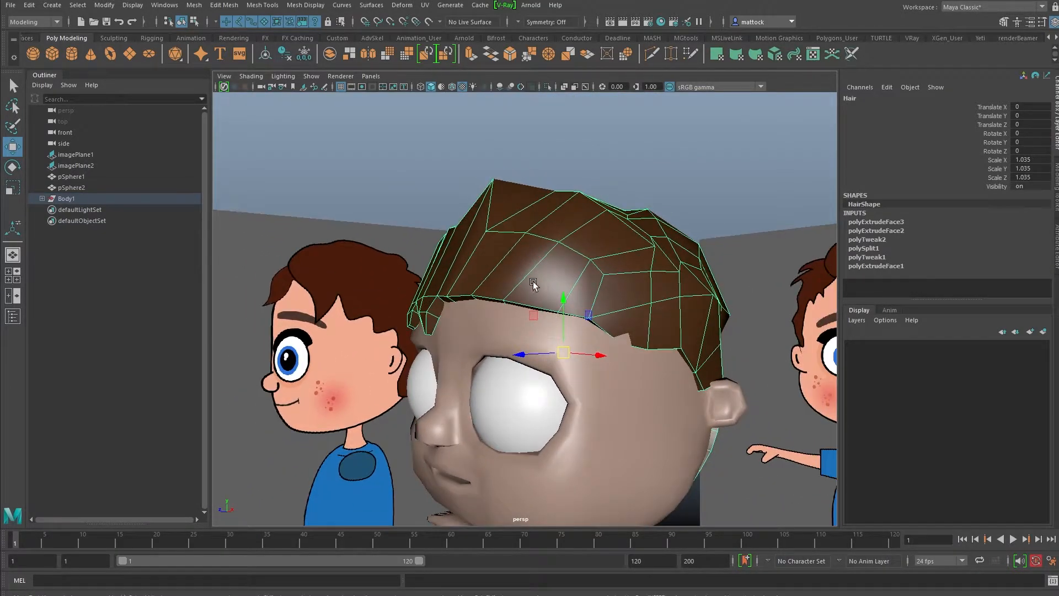
Extrude two adjacent underside faces of the hairline above the character's left eye downward by 0.484.
alt+drag(563, 298, 529, 287)
alt+right_drag(529, 287, 573, 273)
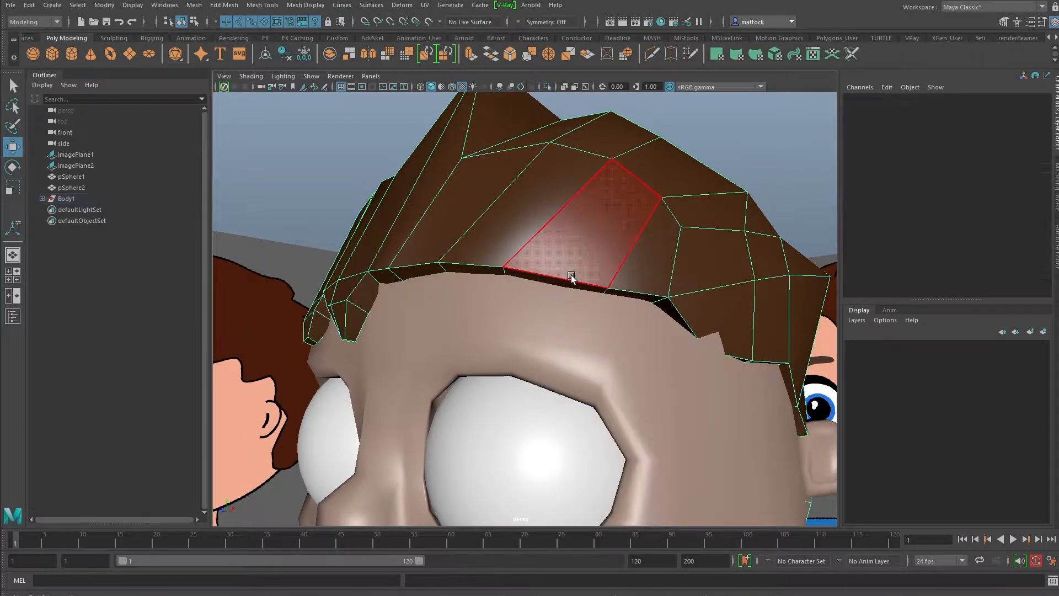
mouse_move(582, 251)
alt+mouse_down()
mouse_move(577, 275)
mouse_move(581, 249)
mouse_move(568, 267)
alt+mouse_up()
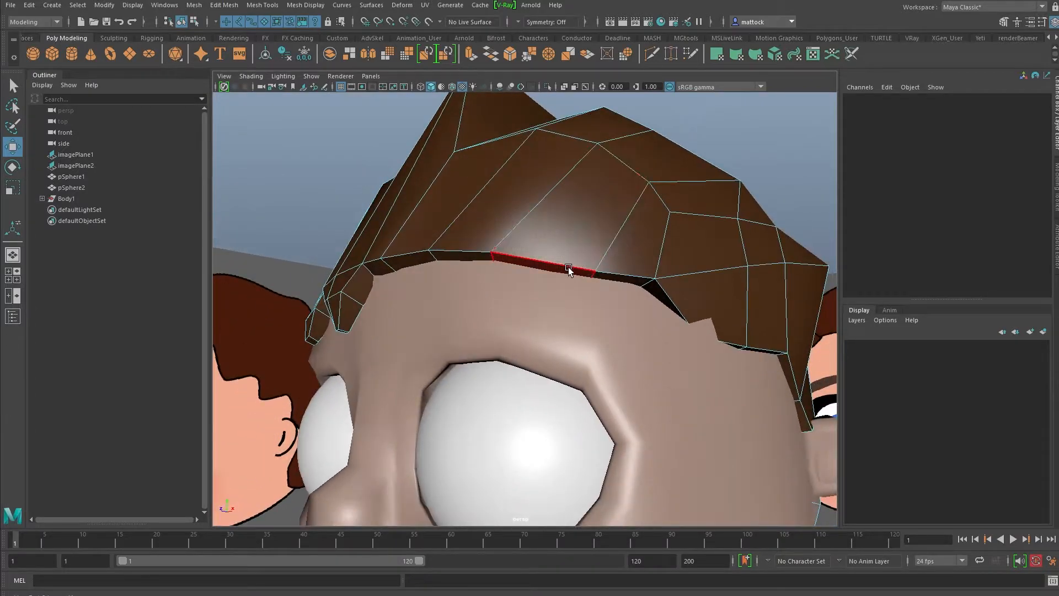
click(568, 268)
shift+click(612, 277)
alt+right_drag(721, 281, 546, 293)
mouse_move(546, 293)
alt+mouse_down()
mouse_move(572, 300)
mouse_move(558, 274)
mouse_move(536, 282)
alt+mouse_up()
alt+right_drag(452, 265, 526, 266)
alt+drag(496, 266, 459, 279)
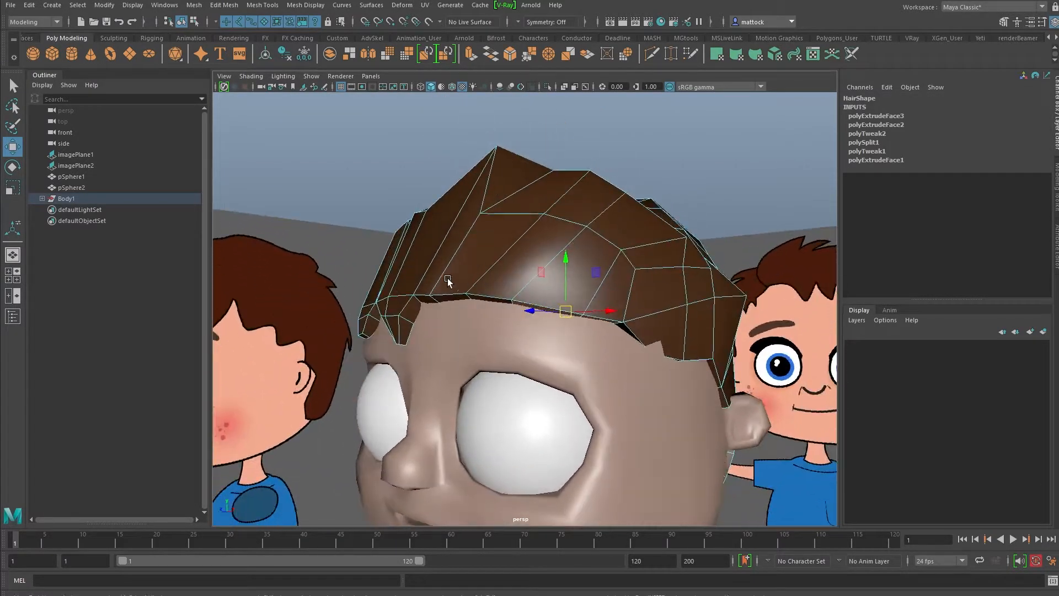
alt+middle_drag(459, 279, 382, 253)
alt+right_drag(382, 253, 458, 279)
alt+drag(459, 279, 469, 282)
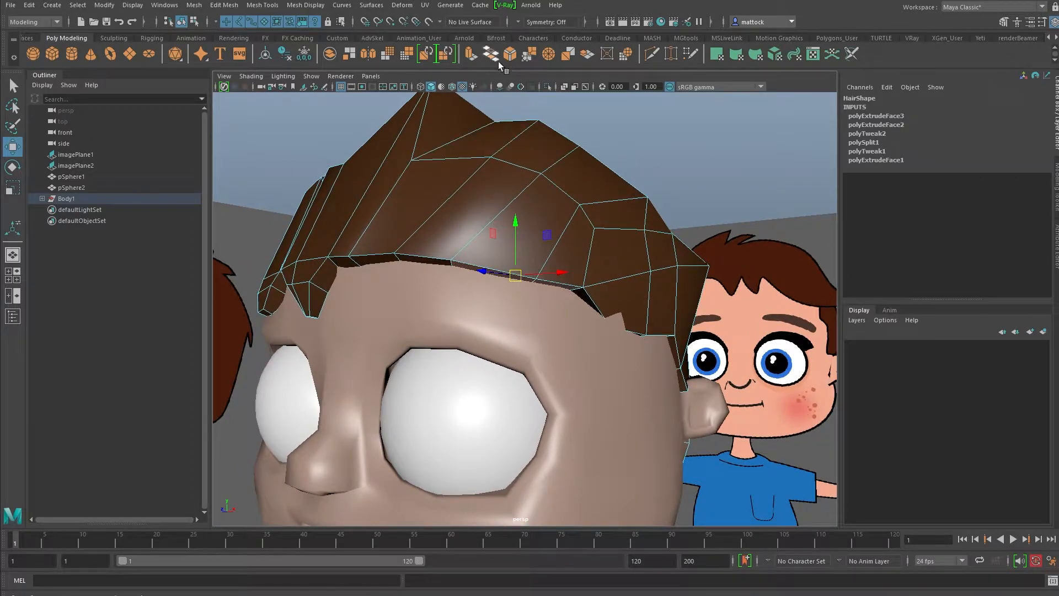
click(470, 53)
alt+drag(540, 300, 528, 329)
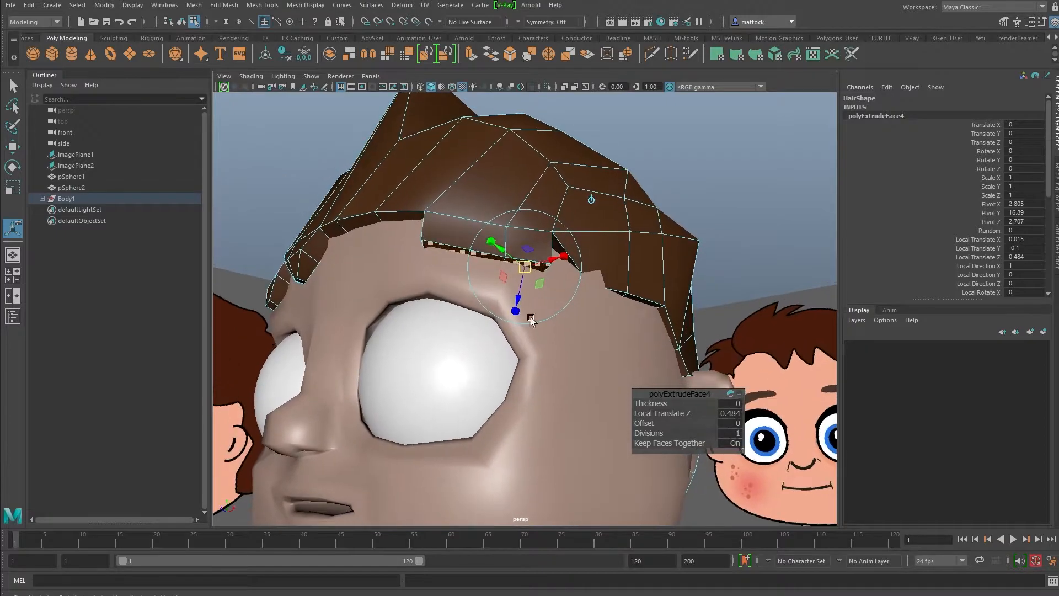
drag(553, 264, 531, 256)
key(w)
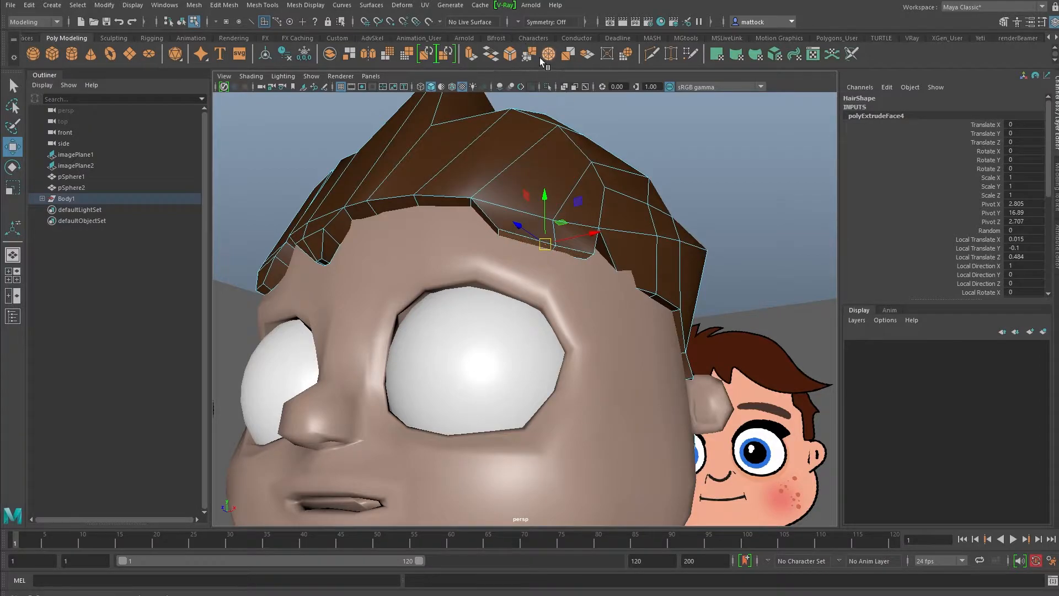
Extrude the same faces a further 0.427 downward and taper them into the end of a side tuft.
key(ctrl+e)
alt+drag(639, 178, 522, 354)
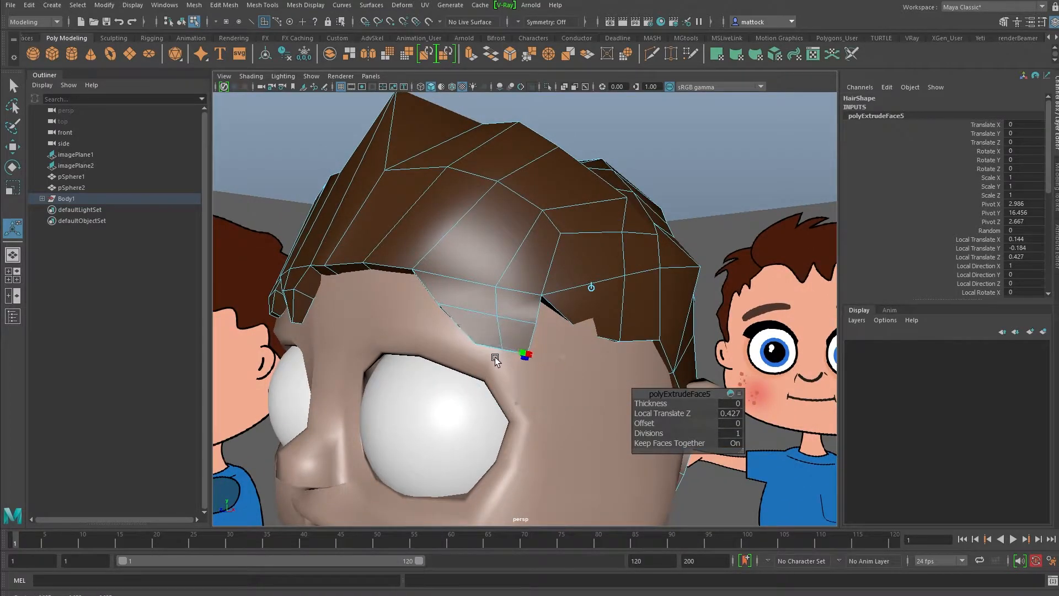
alt+drag(536, 354, 606, 321)
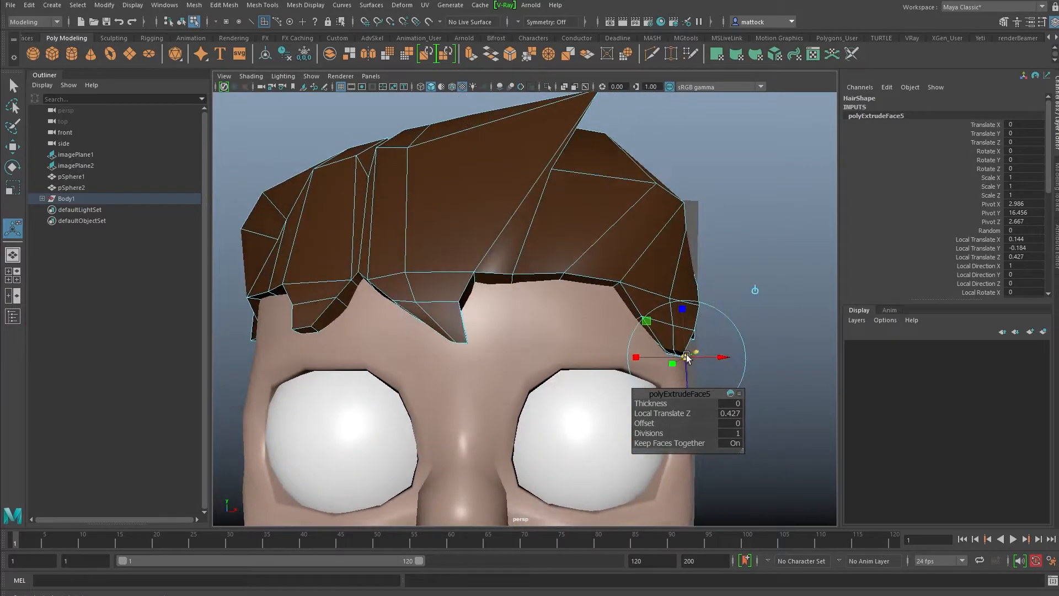
alt+middle_drag(591, 332, 475, 231)
alt+right_drag(475, 231, 605, 246)
alt+drag(606, 246, 510, 295)
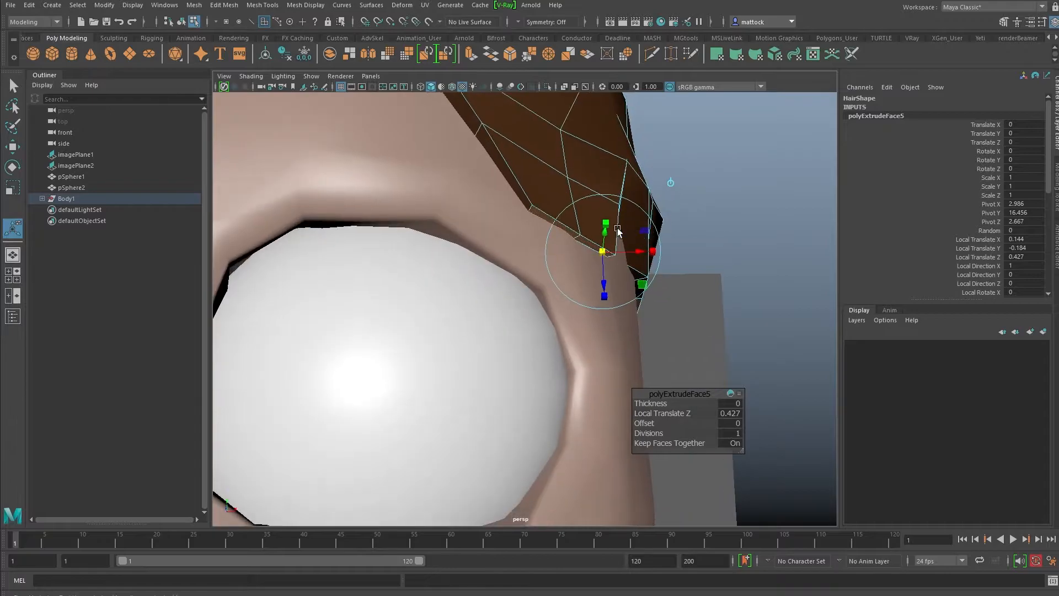
alt+drag(546, 265, 496, 282)
alt+right_drag(497, 281, 506, 246)
alt+middle_drag(506, 246, 502, 225)
Reposition vertices along the front edge and tip of the tuft above the character's left eye to sharpen its outline.
right_drag(491, 242, 447, 248)
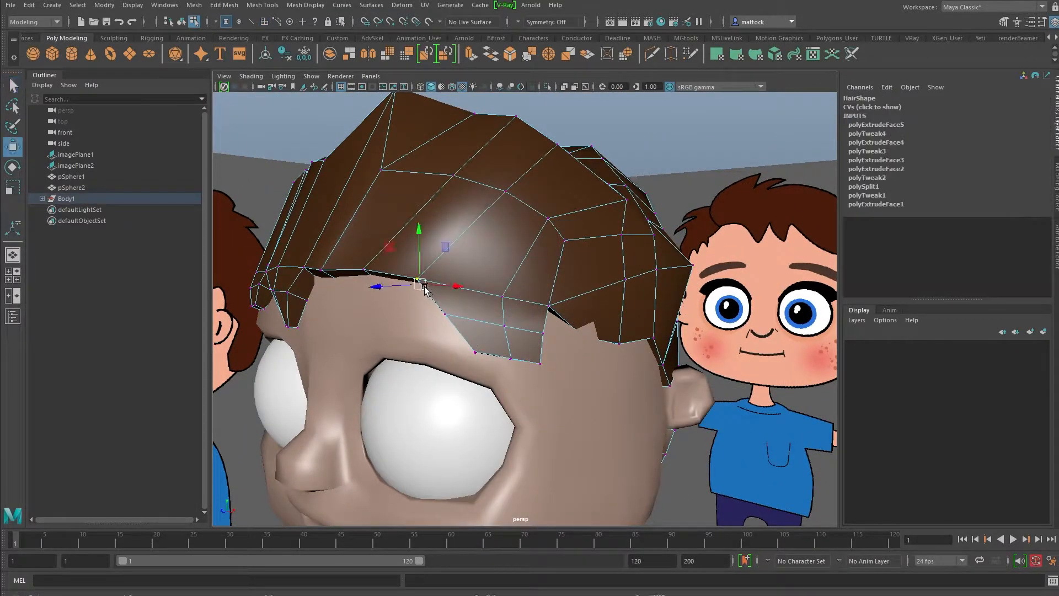
drag(425, 288, 424, 292)
alt+drag(456, 367, 638, 266)
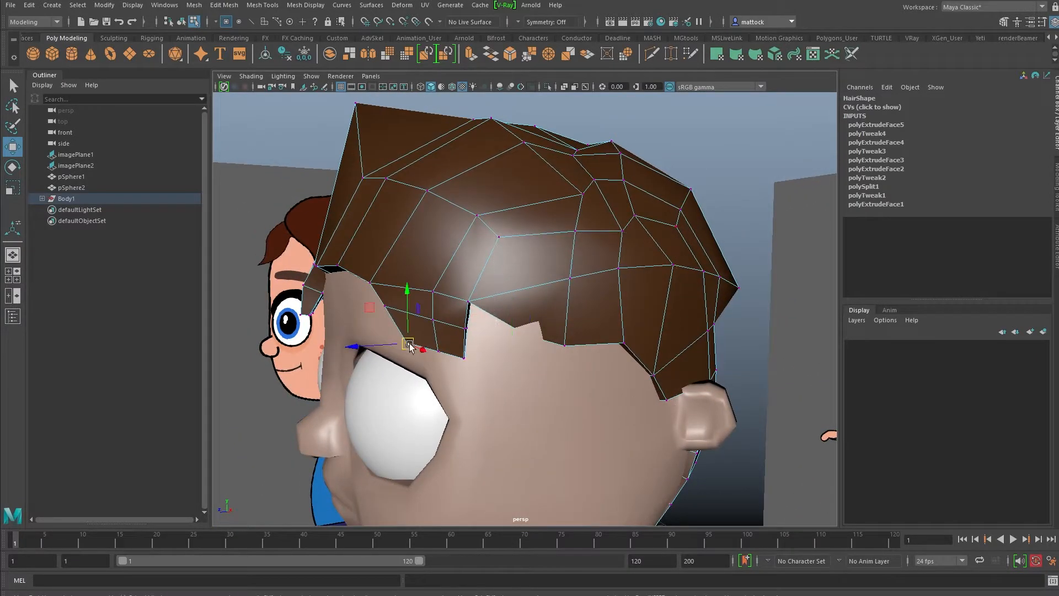
alt+drag(467, 360, 516, 322)
key(f)
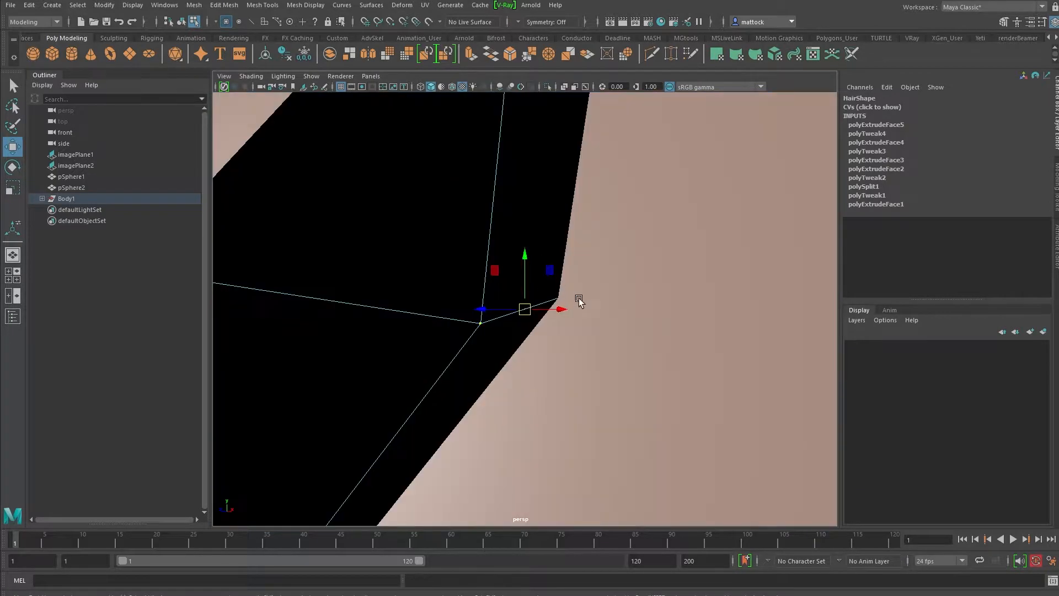
scroll(565, 299, down, 6)
alt+drag(453, 299, 489, 289)
scroll(586, 270, down, 4)
alt+drag(586, 270, 558, 287)
scroll(429, 254, down, 3)
scroll(468, 303, up, 3)
Preview the hair with mesh smoothing and examine both tufts and the hairline around the head to the ear.
key(3)
scroll(443, 291, down, 3)
mouse_move(443, 291)
alt+mouse_down()
mouse_move(377, 292)
mouse_move(449, 290)
alt+mouse_up()
right_drag(521, 250, 574, 234)
click(715, 238)
scroll(458, 267, down, 3)
alt+drag(458, 268, 359, 276)
scroll(517, 260, up, 3)
alt+drag(559, 328, 613, 286)
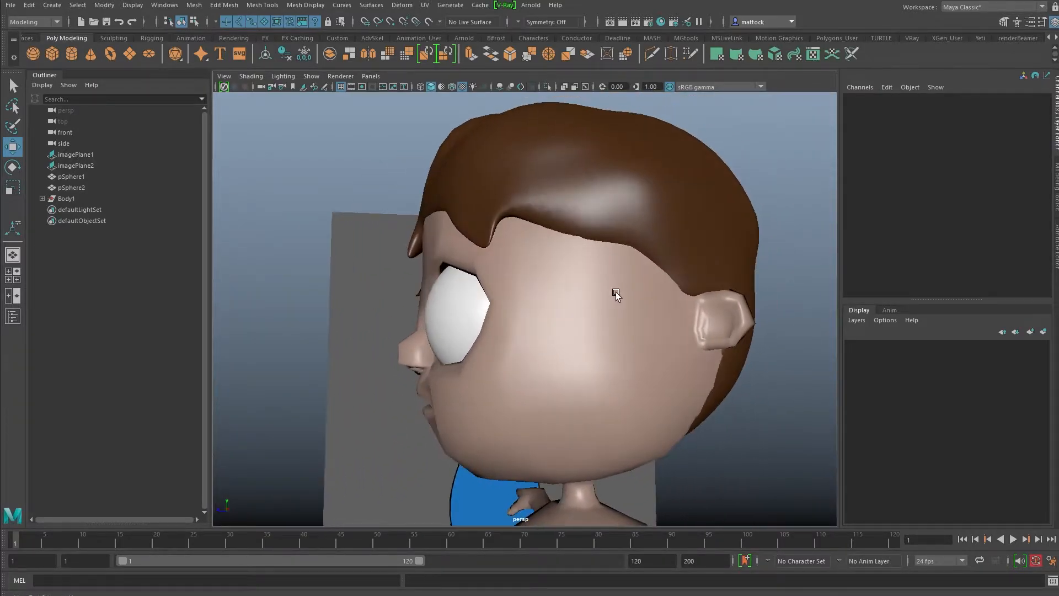
alt+drag(700, 280, 516, 283)
click(583, 300)
scroll(605, 317, up, 4)
scroll(546, 269, down, 5)
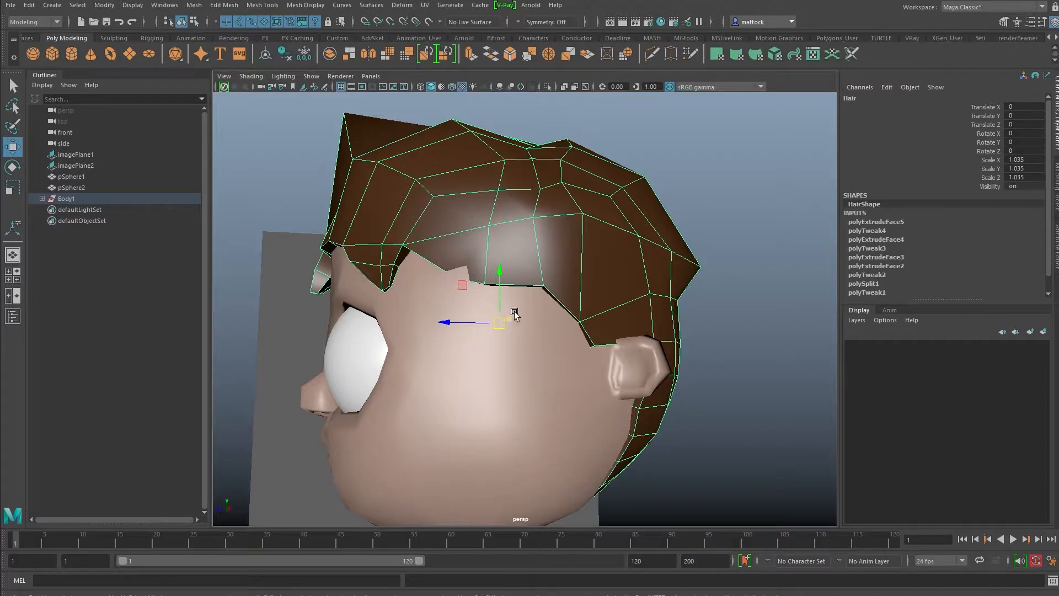
alt+drag(576, 300, 559, 281)
alt+right_drag(558, 281, 570, 257)
Put the body mesh into a new display layer and name the layer BodyL.
click(546, 263)
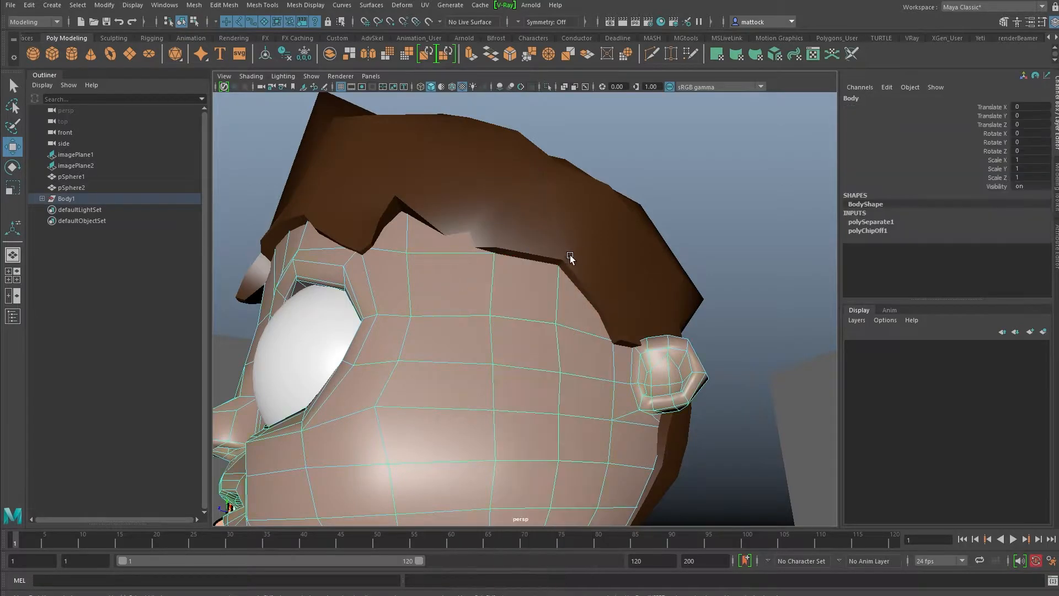
click(571, 253)
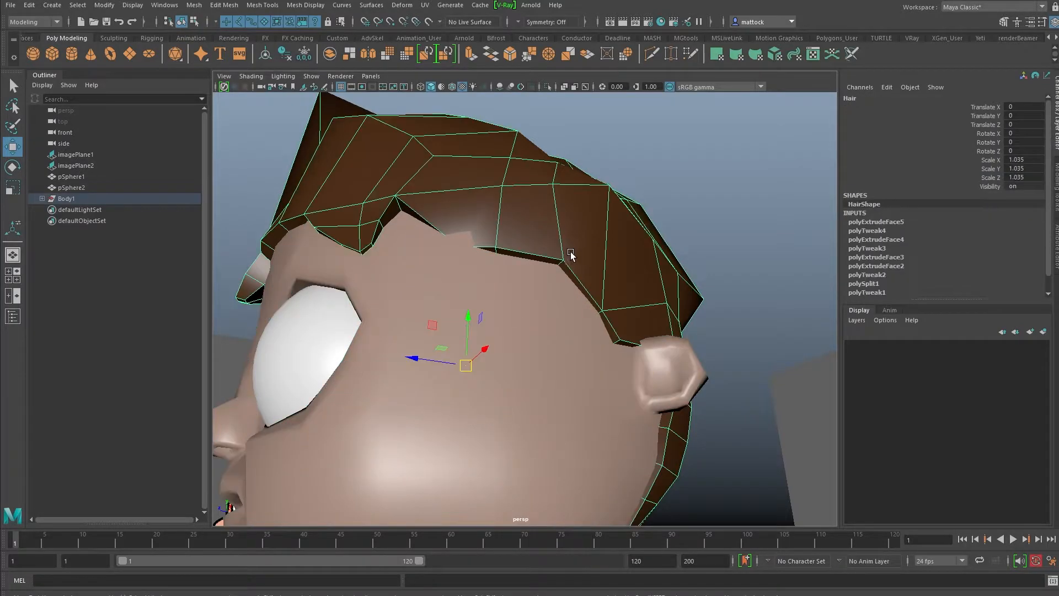
click(548, 353)
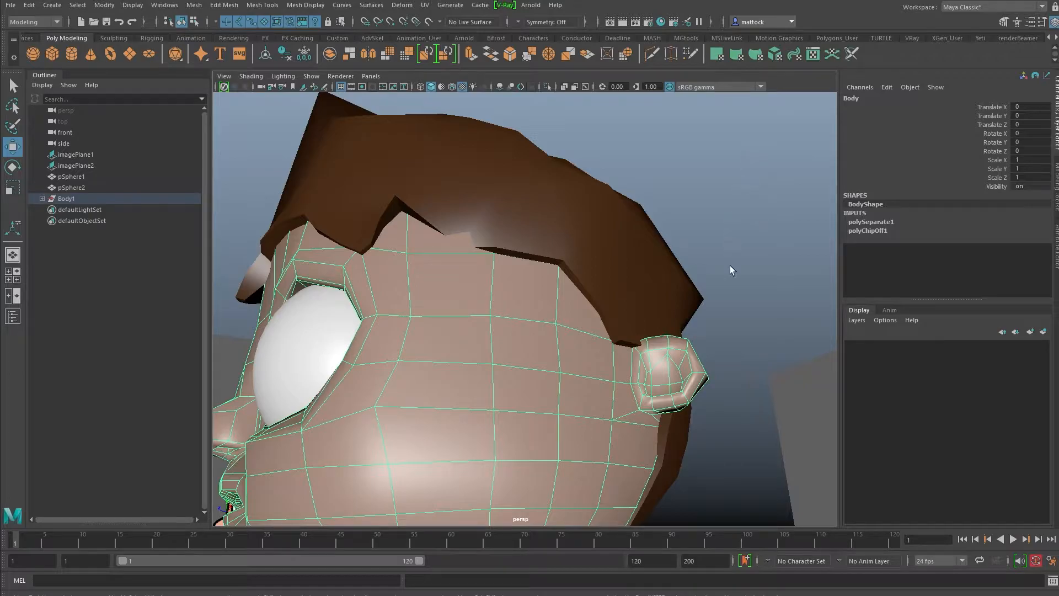
alt+right_drag(548, 323, 457, 274)
alt+drag(456, 274, 468, 323)
alt+right_drag(468, 323, 521, 314)
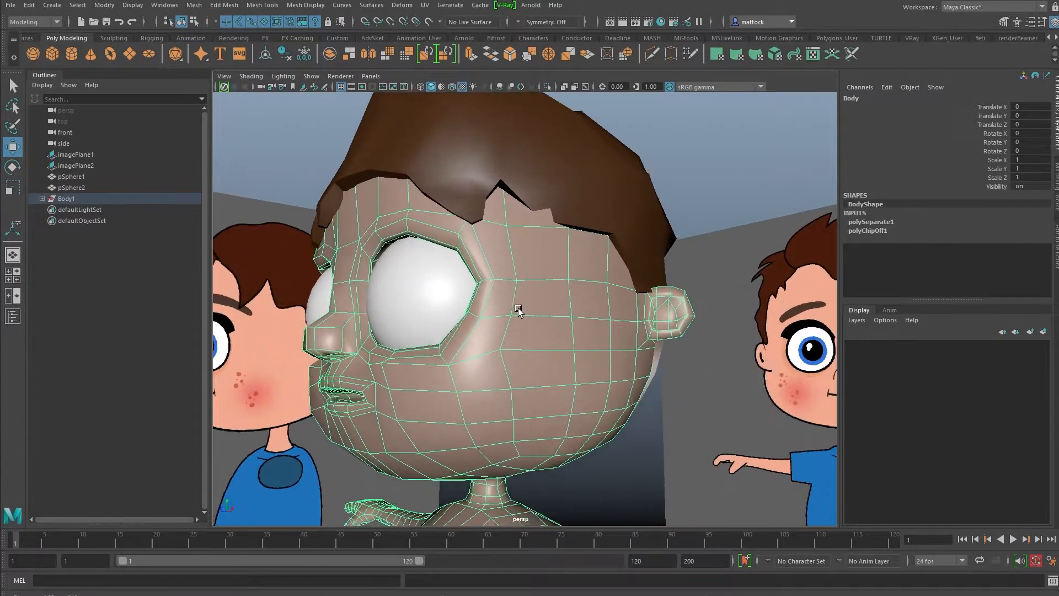
alt+drag(520, 315, 546, 309)
click(856, 321)
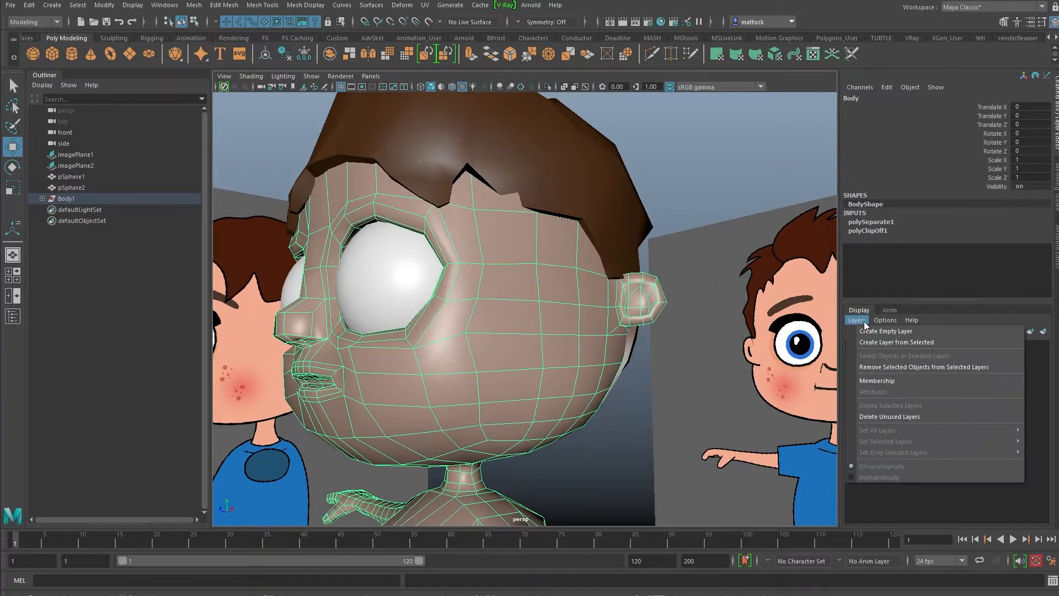
click(884, 343)
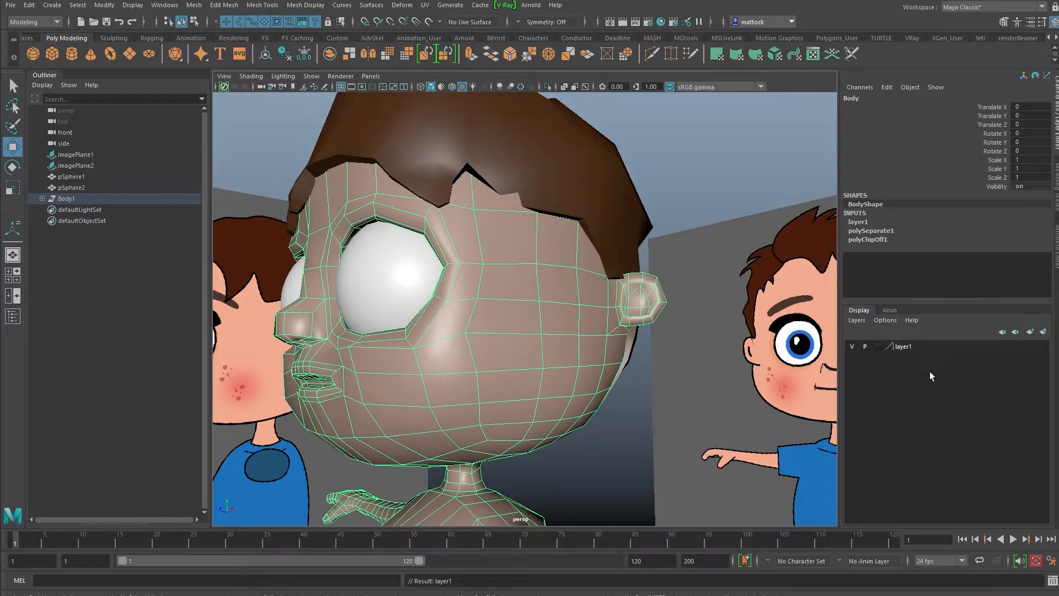
double_click(908, 351)
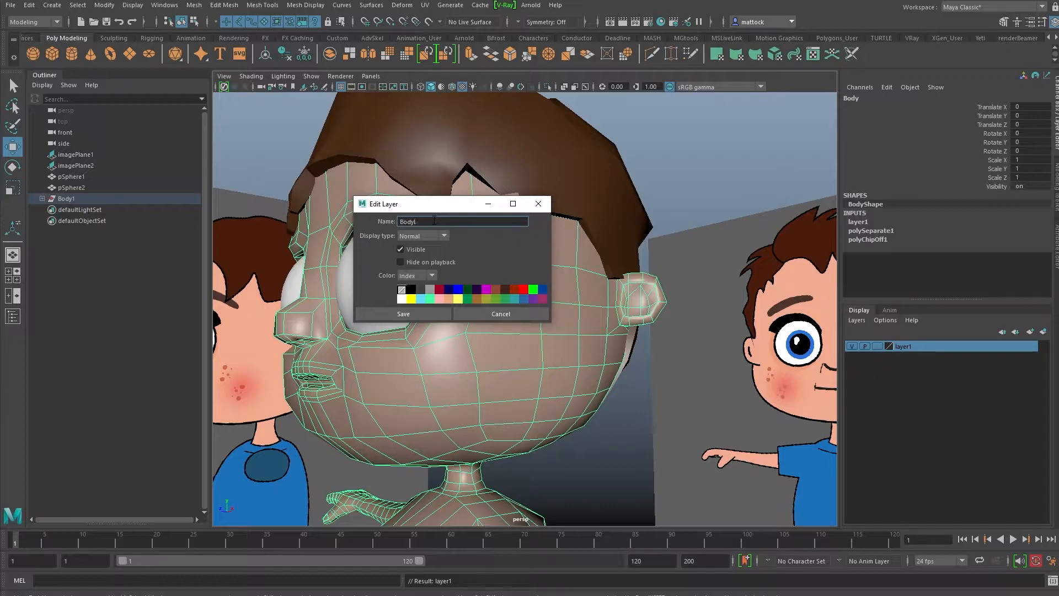
click(388, 314)
Toggle the BodyL layer's visibility off and back on to view the inside of the hair mesh.
click(852, 347)
click(853, 346)
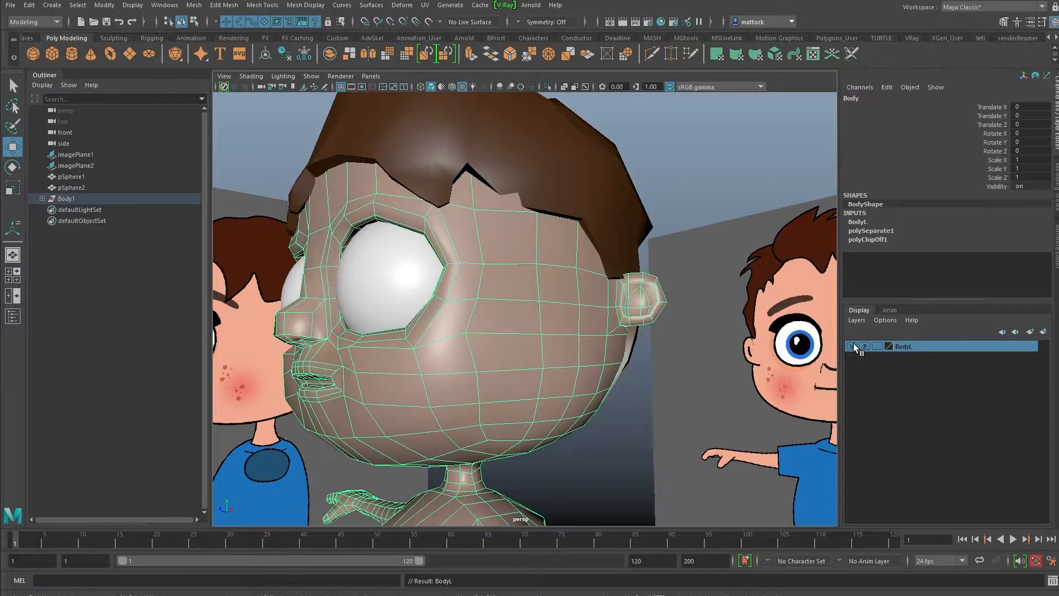
alt+drag(640, 346, 819, 350)
click(853, 347)
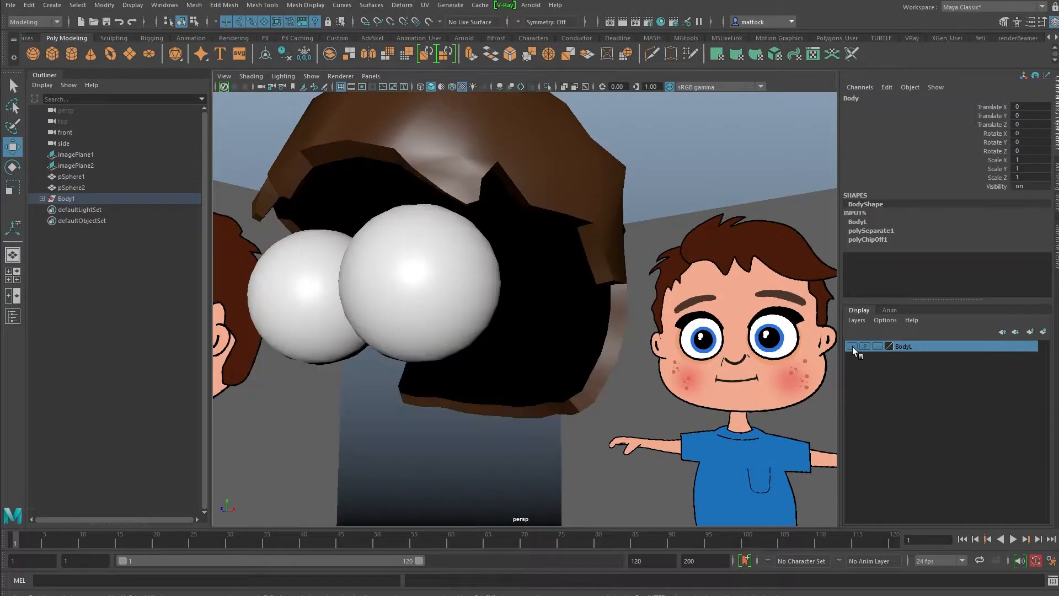
click(852, 346)
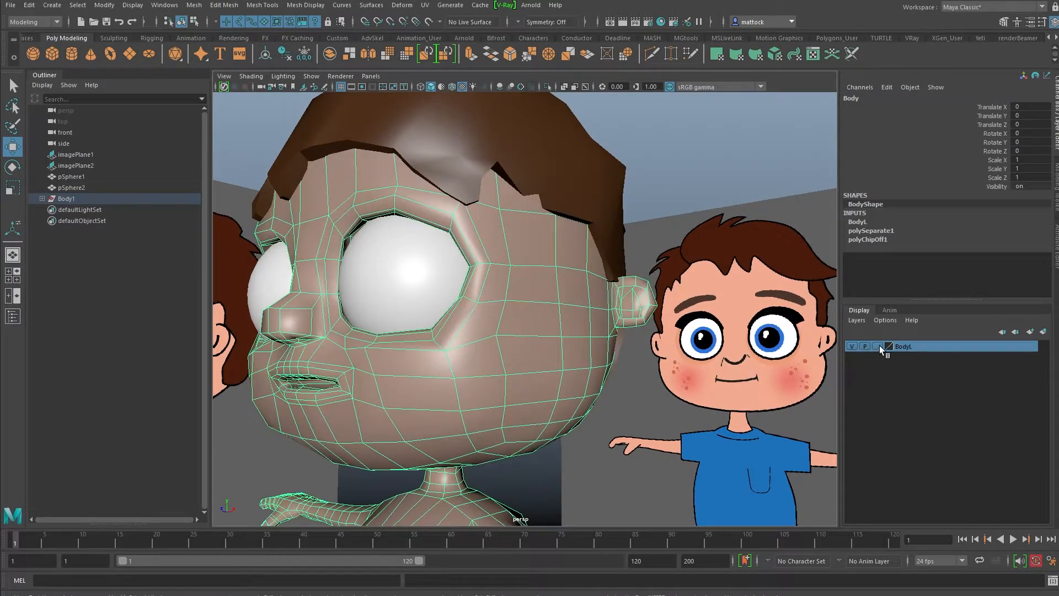
Set the BodyL layer's display type to Reference and clear the selection.
click(878, 346)
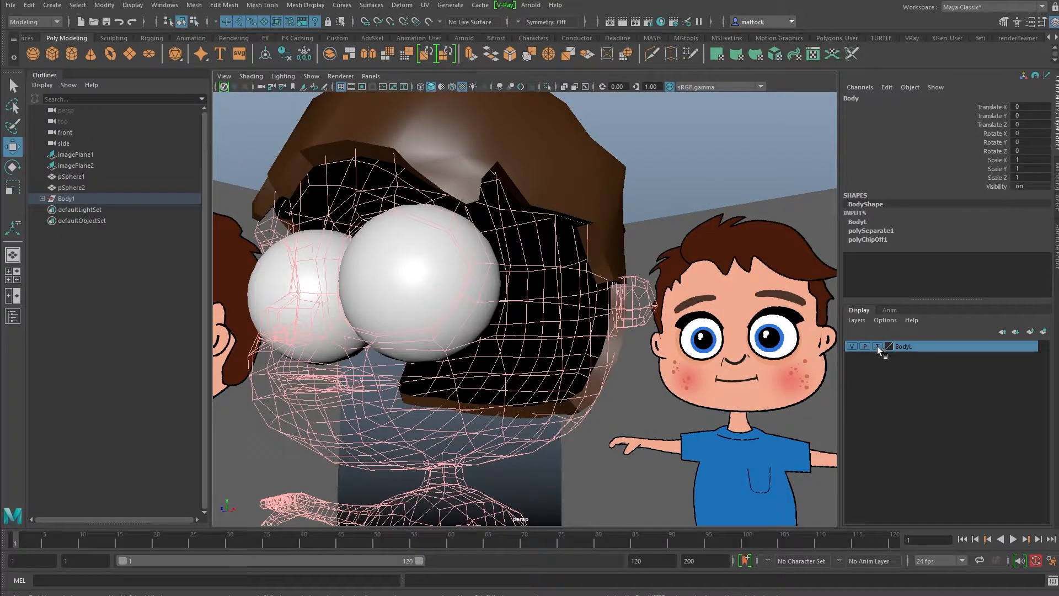
click(877, 346)
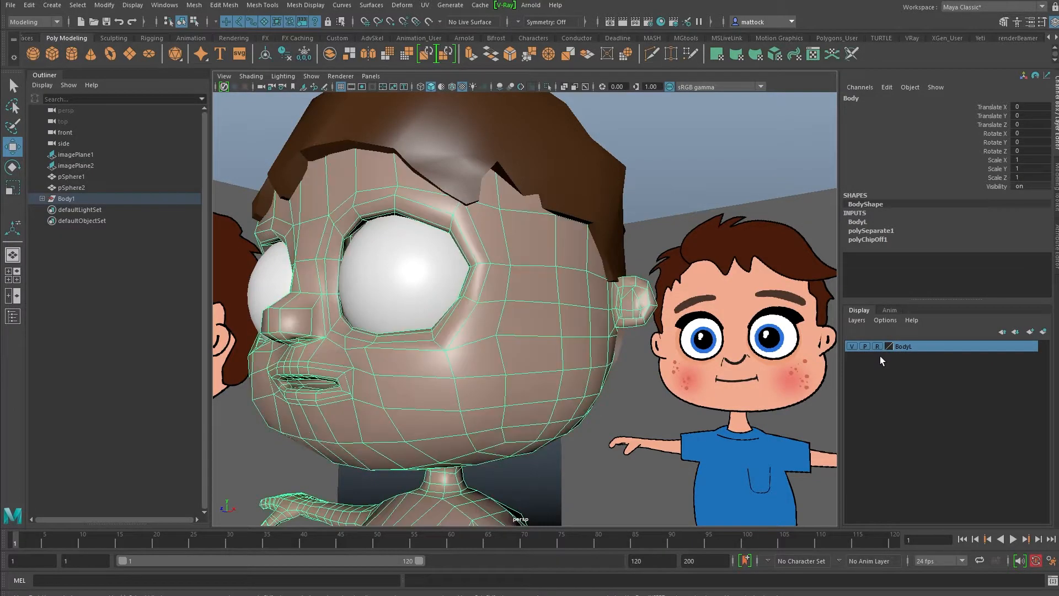
click(666, 185)
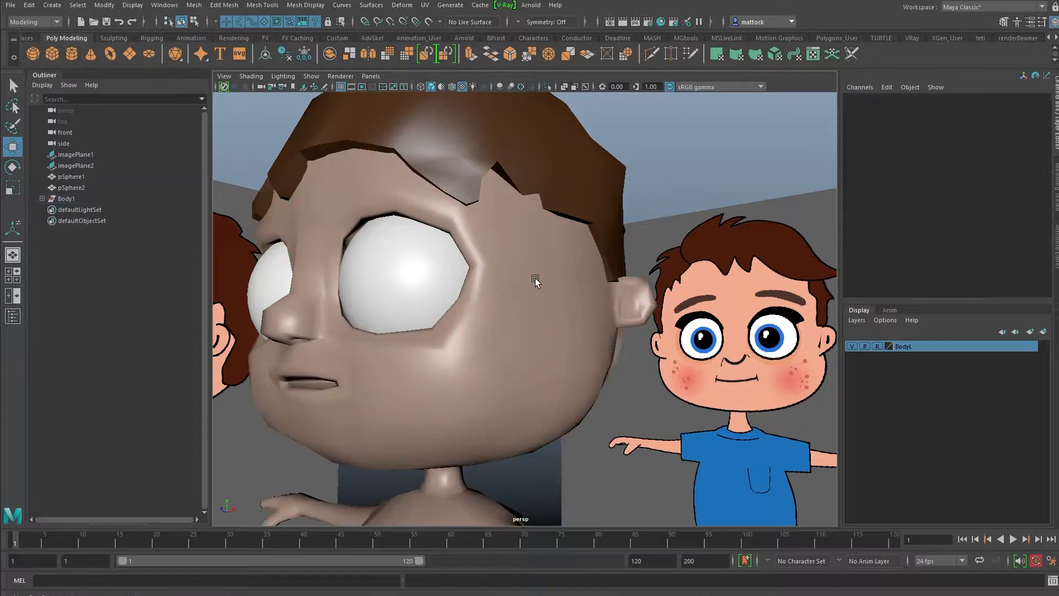
Test selecting across the referenced body and select the hair mesh for further side hairline editing.
click(560, 289)
drag(676, 142, 496, 224)
drag(660, 141, 560, 207)
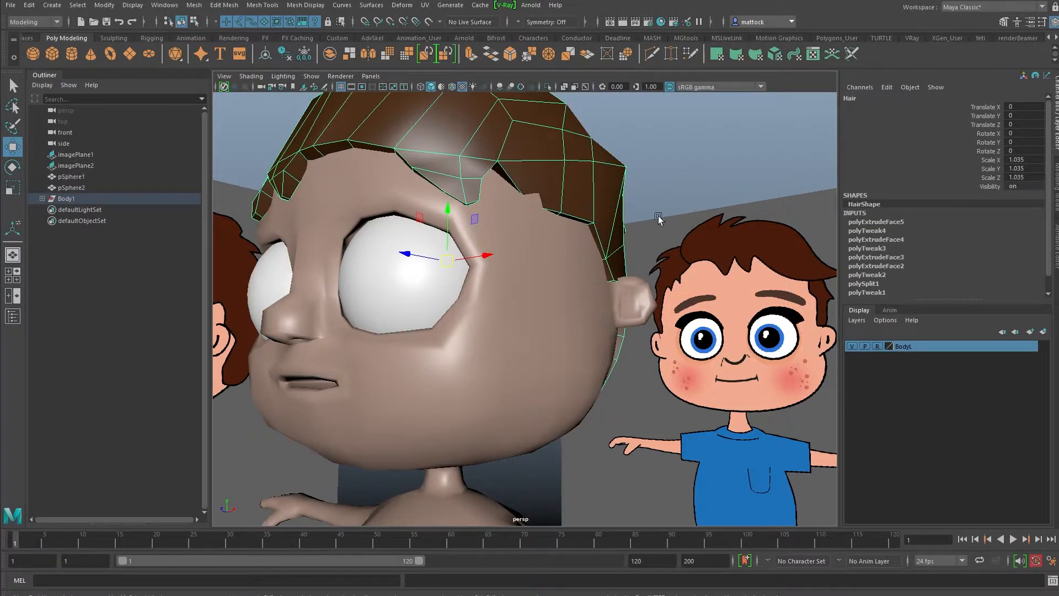
alt+right_drag(641, 212, 541, 234)
alt+drag(566, 255, 554, 273)
alt+right_drag(554, 273, 542, 294)
alt+drag(542, 294, 507, 304)
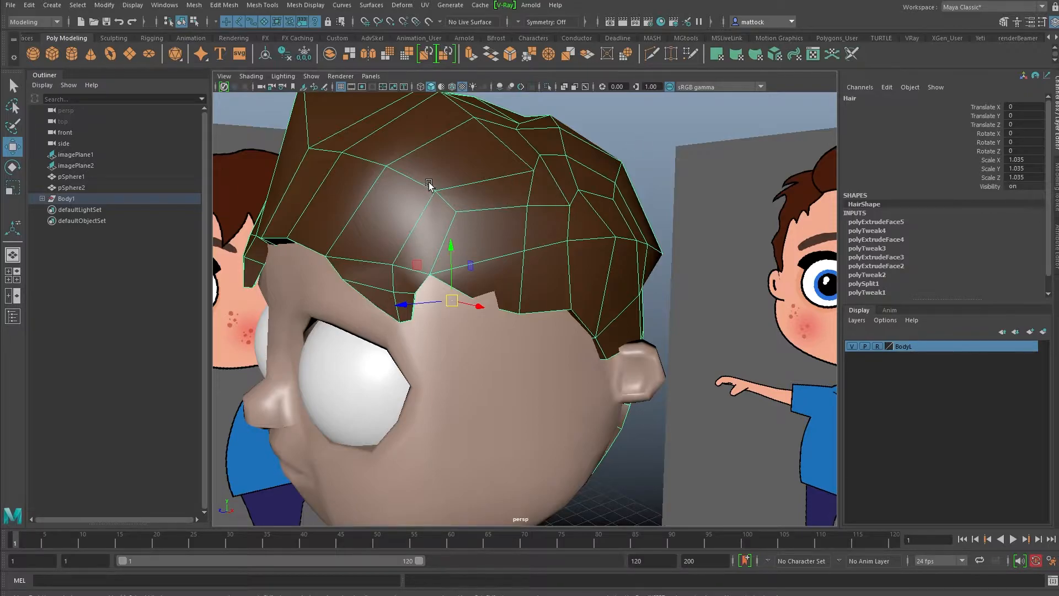
Extrude the hairline underside faces in front of the character's left ear downward with a Local Translate Z of 0.675.
alt+right_drag(571, 259, 552, 242)
alt+drag(551, 242, 546, 232)
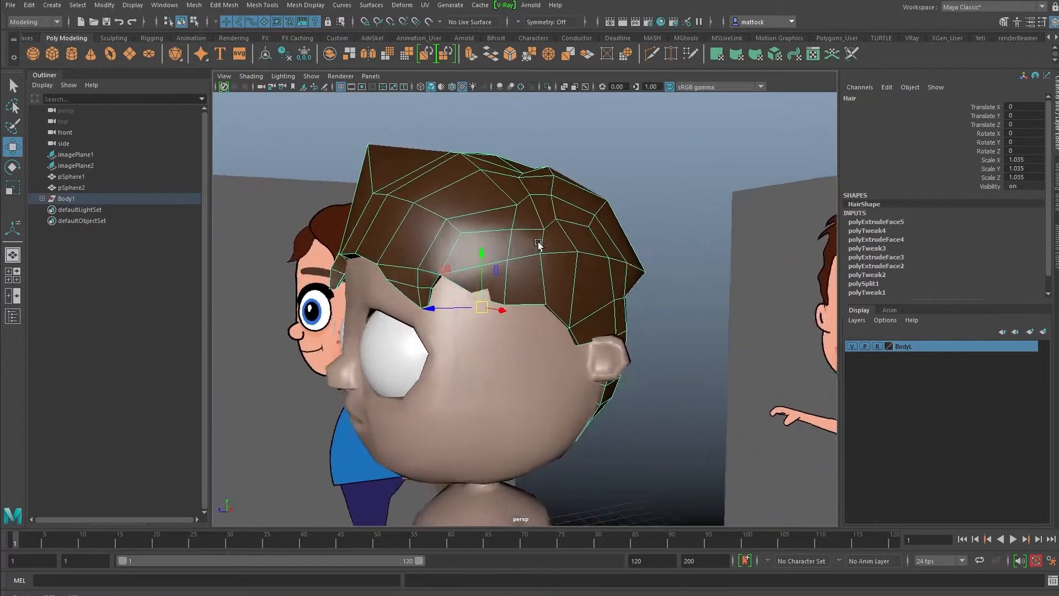
alt+right_drag(546, 232, 562, 217)
alt+drag(601, 275, 601, 255)
right_click(595, 252)
click(595, 221)
click(524, 262)
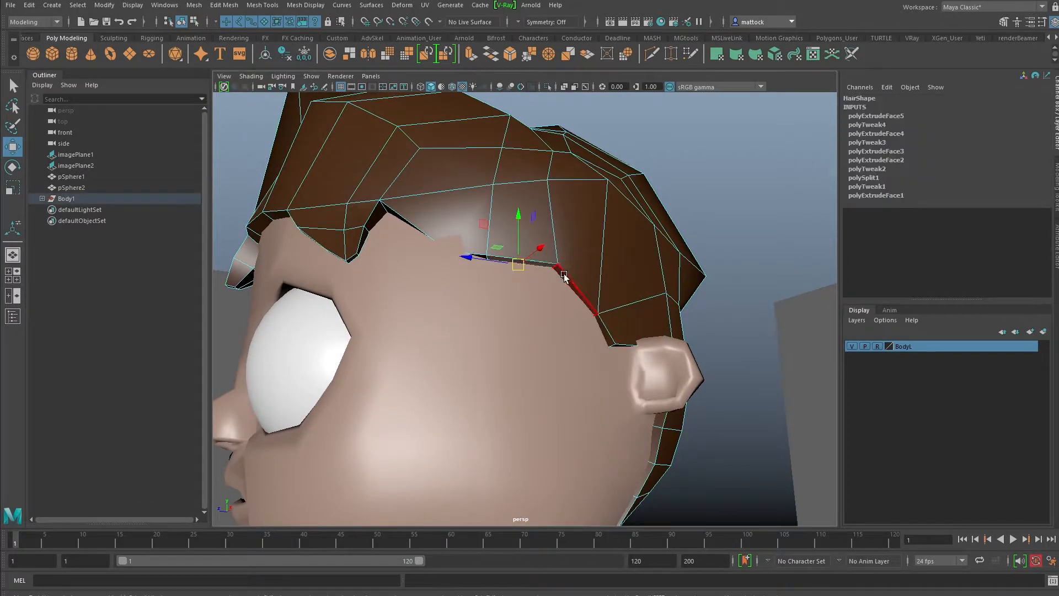
alt+drag(537, 326, 567, 312)
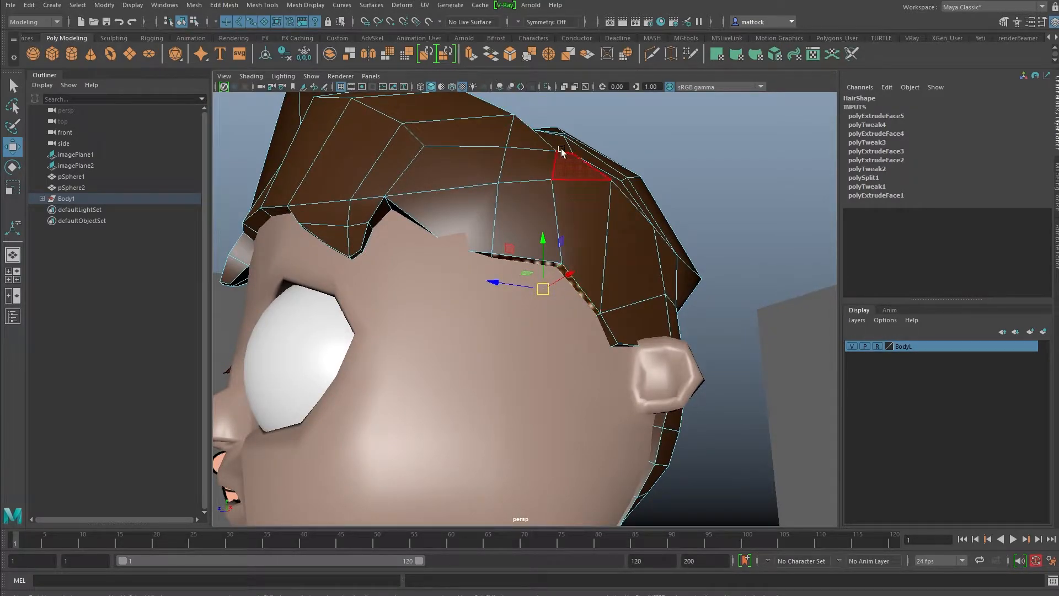
click(472, 54)
alt+drag(549, 295, 528, 304)
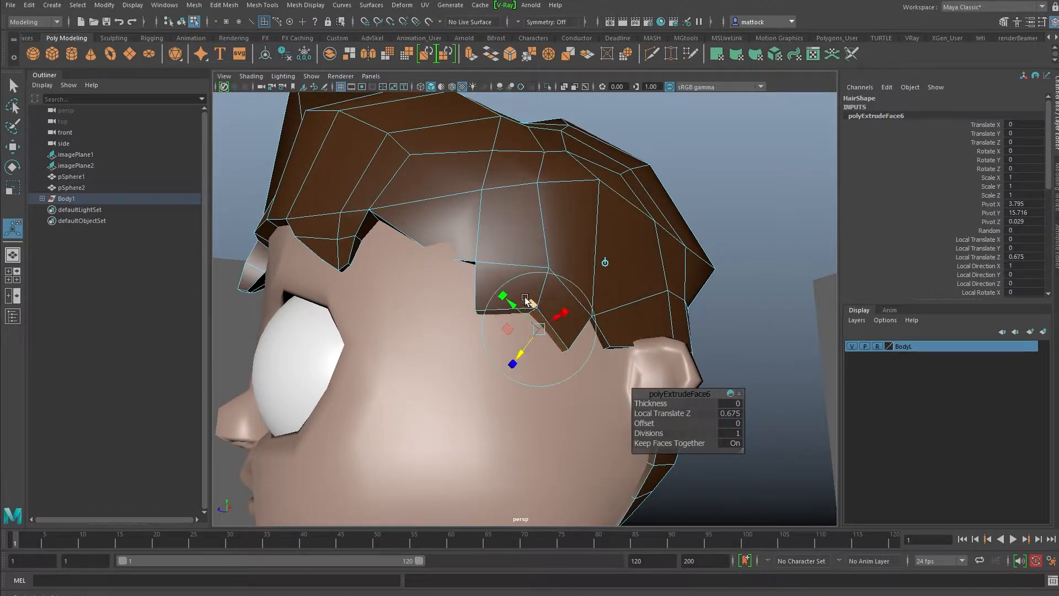
Reposition the front corner vertices of the newly extruded tuft on the left side of the head to slant its edge.
right_drag(514, 265, 458, 267)
click(476, 311)
alt+drag(476, 339, 508, 362)
key(w)
drag(526, 373, 477, 285)
Extrude the underside faces of the left side tuft again and pull them down into a sideburn tip.
right_drag(531, 259, 498, 317)
click(504, 275)
shift+click(543, 289)
alt+drag(499, 317, 574, 384)
click(473, 53)
key(w)
drag(614, 345, 627, 342)
alt+drag(524, 356, 524, 317)
Preview the hair smoothed and compare its side shape with the reference images from several angles.
key(3)
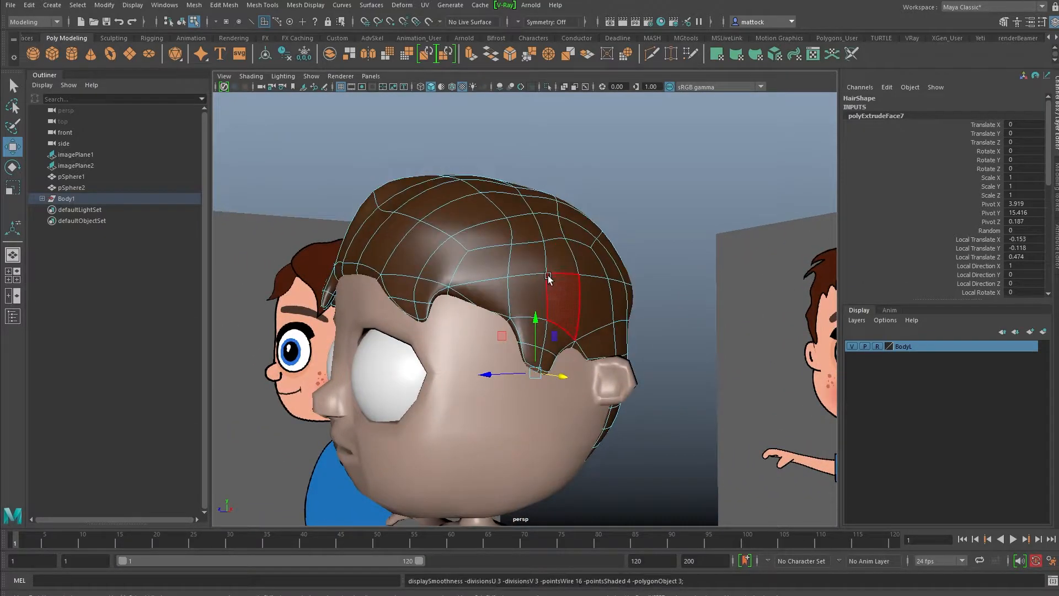
alt+drag(549, 274, 530, 279)
right_drag(529, 281, 557, 259)
click(747, 239)
alt+drag(747, 239, 560, 280)
alt+right_drag(561, 280, 501, 293)
alt+drag(501, 293, 603, 290)
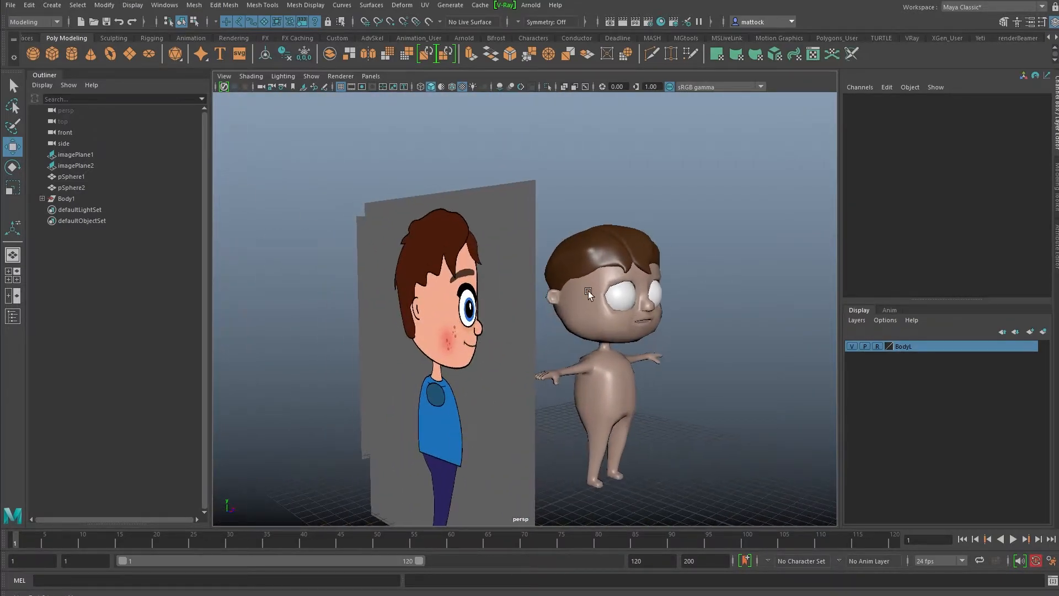
alt+right_drag(603, 290, 580, 249)
alt+drag(580, 249, 323, 253)
Move the side reference image away from the character and the front one back to about -34.88 in Translate Z.
click(388, 287)
drag(433, 328, 265, 327)
click(647, 262)
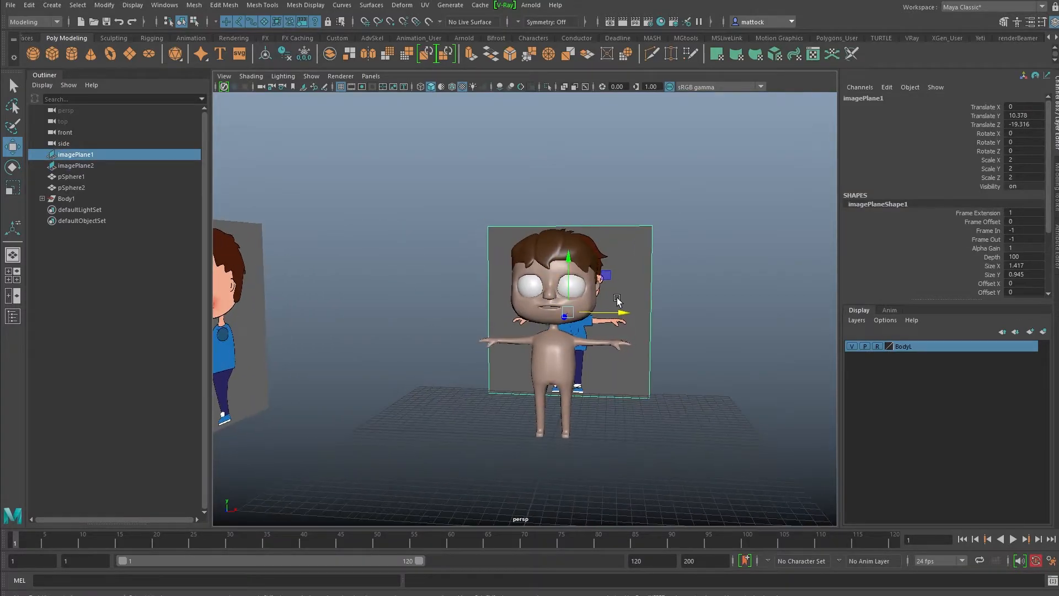
alt+drag(646, 263, 573, 287)
drag(659, 299, 704, 289)
alt+drag(441, 334, 634, 328)
mouse_move(480, 330)
alt+mouse_down()
mouse_move(536, 326)
mouse_move(474, 324)
alt+mouse_up()
scroll(480, 320, up, 8)
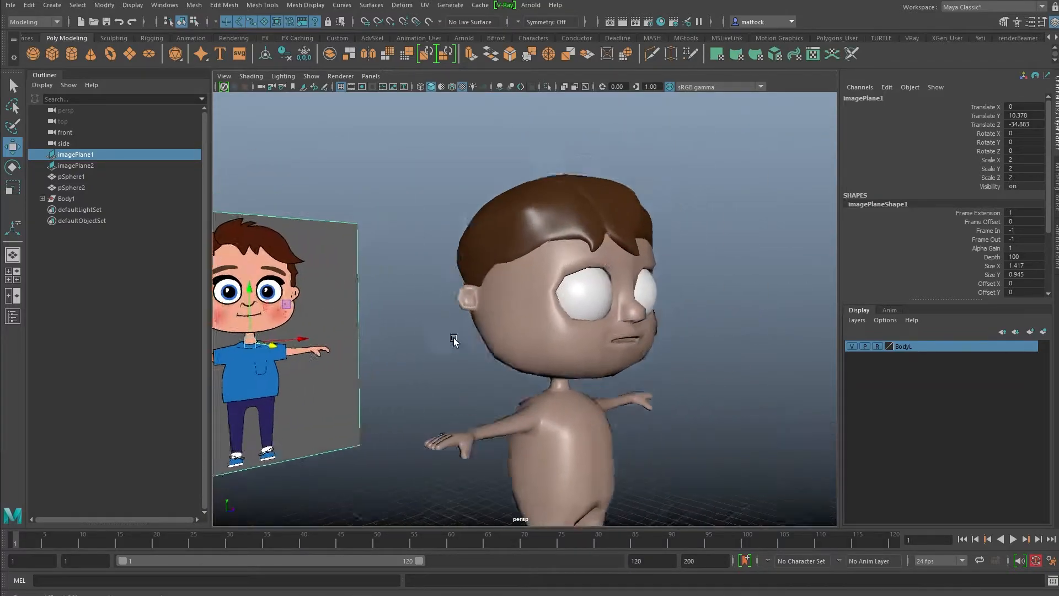
Return the hair to unsmoothed display and extrude the matching hairline faces near the right ear with Local Translate Z 0.71.
alt+drag(596, 301, 515, 292)
scroll(524, 295, down, 4)
scroll(503, 310, up, 5)
click(520, 281)
key(1)
scroll(506, 247, down, 3)
scroll(449, 294, up, 5)
right_drag(540, 230, 544, 264)
alt+drag(544, 263, 466, 257)
click(461, 237)
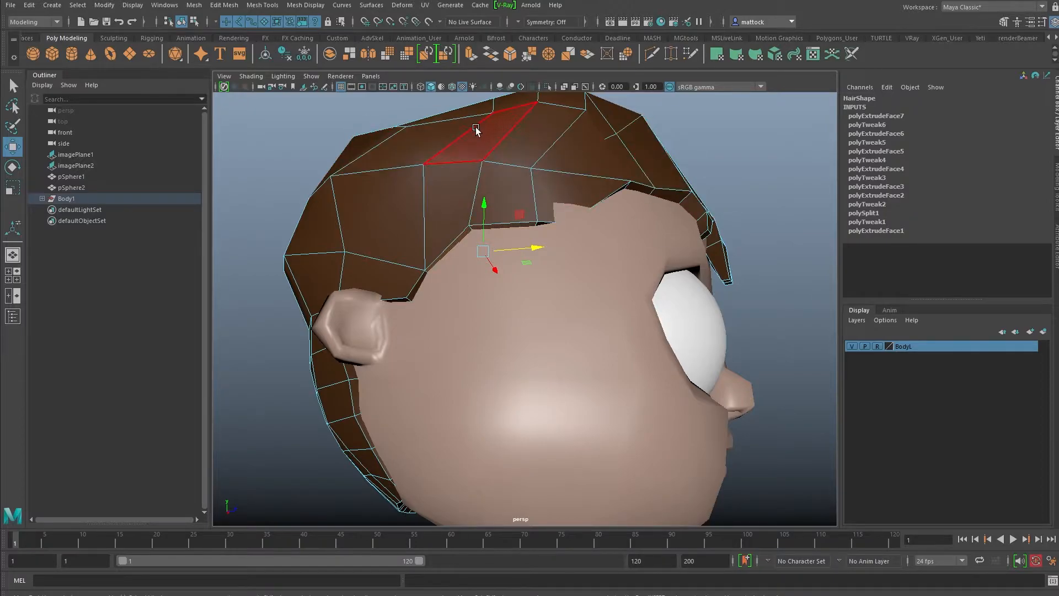
click(470, 54)
alt+drag(514, 277, 475, 369)
Reposition the corner vertices of the extruded tuft on the right side of the head to slant its edge.
right_click(518, 288)
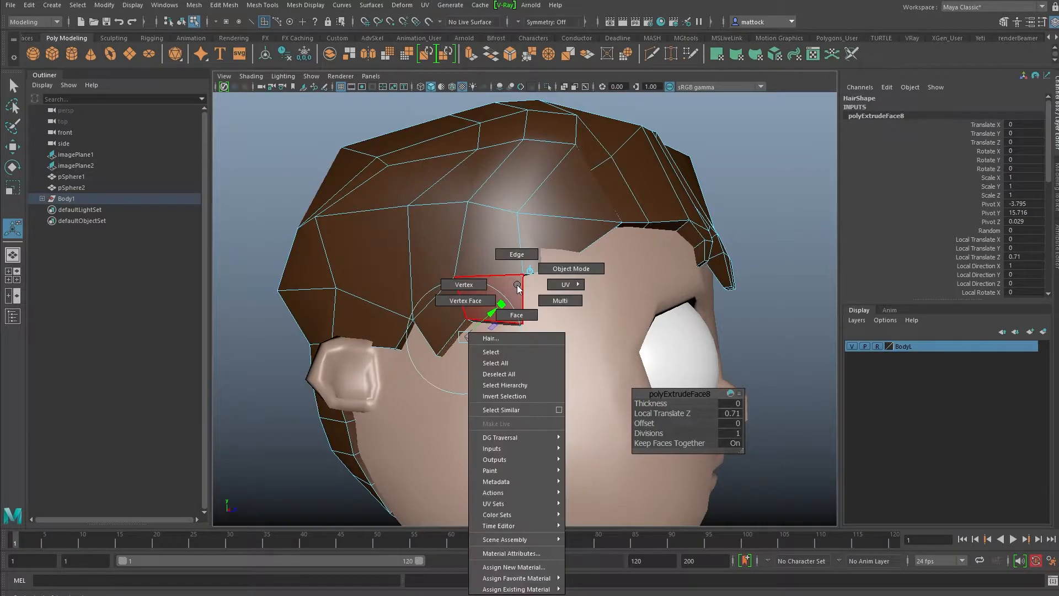
right_drag(517, 285, 464, 285)
drag(529, 312, 420, 320)
key(w)
drag(381, 374, 382, 374)
alt+drag(382, 375, 452, 388)
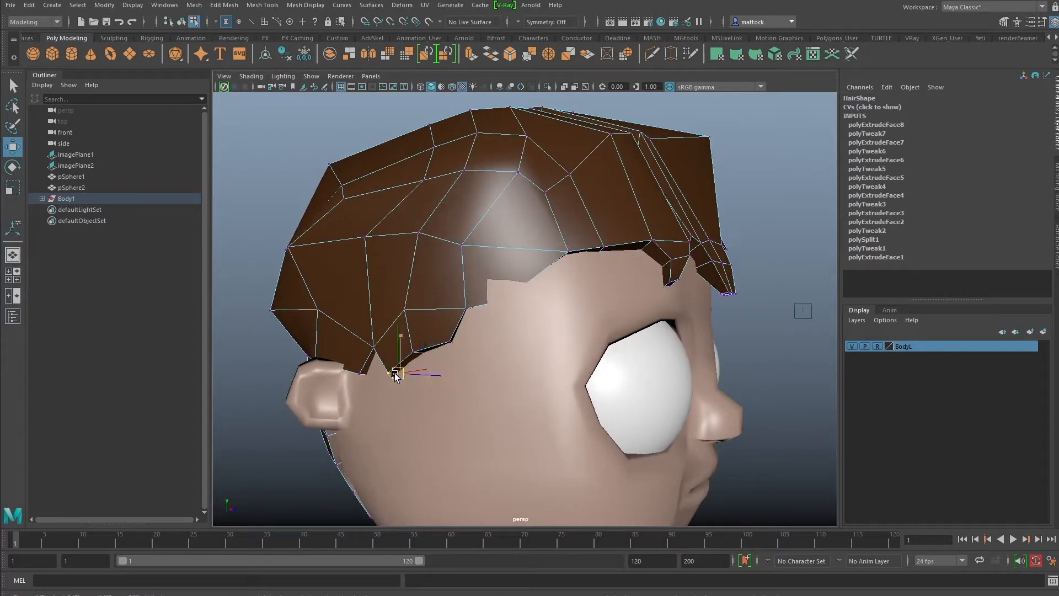
alt+drag(402, 362, 473, 385)
Extrude the underside faces of the right side tuft again and pull them down into a sideburn tip.
scroll(473, 386, up, 5)
alt+right_drag(477, 257, 500, 259)
alt+middle_drag(485, 251, 510, 331)
right_drag(485, 253, 531, 250)
right_click(491, 296)
right_drag(491, 296, 486, 327)
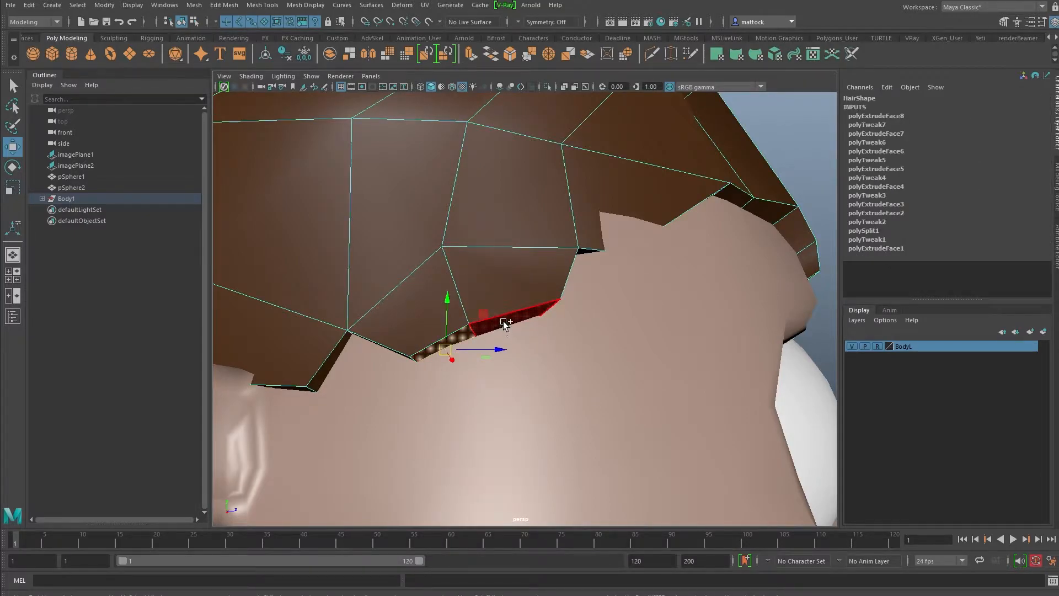
scroll(505, 325, down, 5)
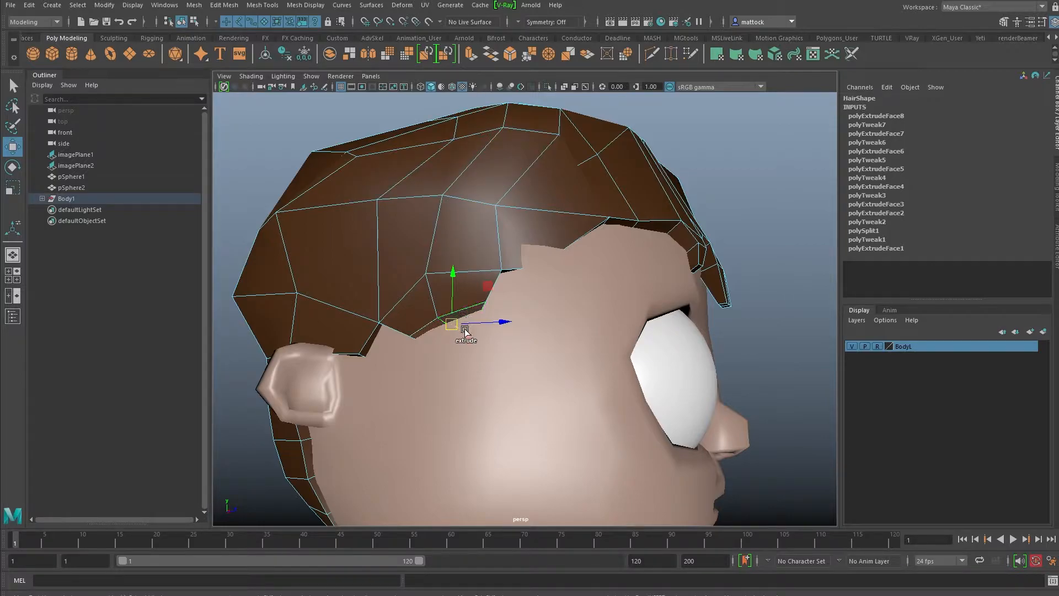
shift+drag(465, 331, 479, 346)
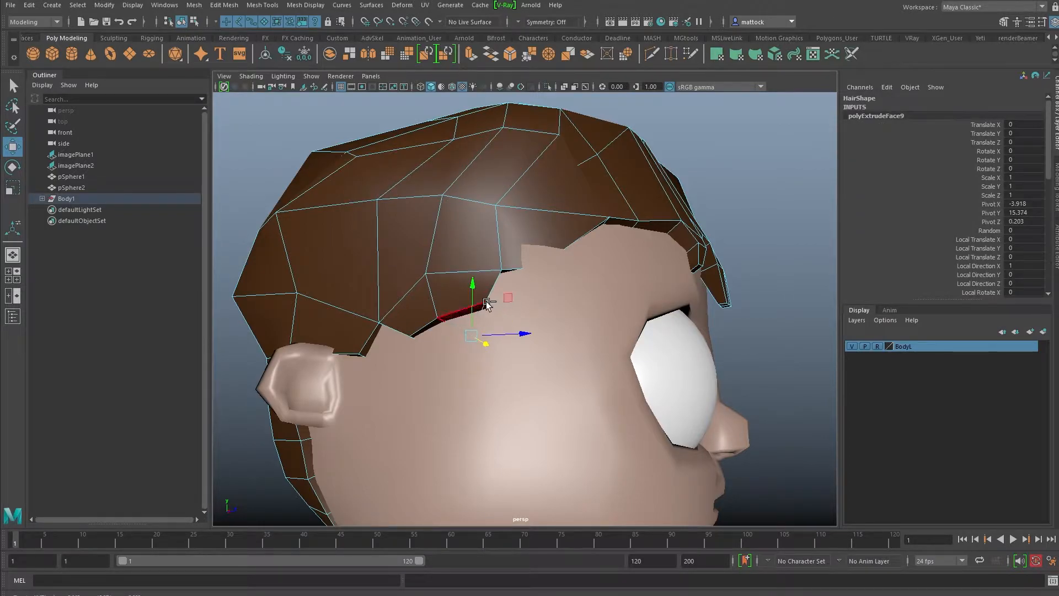
key(ctrl+z)
click(470, 54)
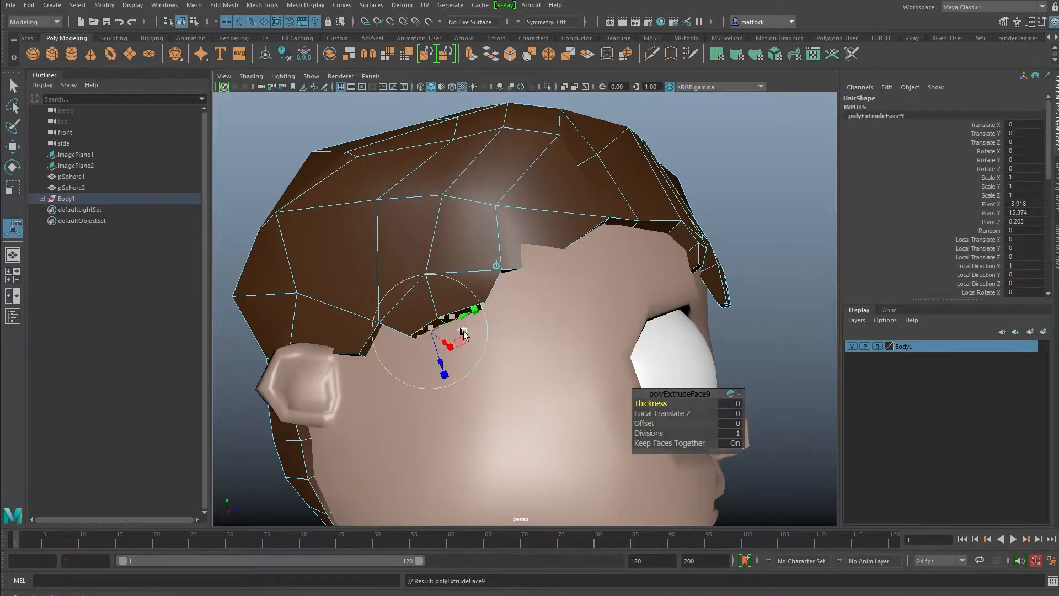
drag(444, 338, 446, 359)
Display the hair smoothed, check it against the references from the front and sides, and save the scene.
key(3)
scroll(501, 298, down, 4)
alt+drag(502, 298, 482, 298)
right_drag(518, 275, 574, 260)
click(645, 208)
scroll(646, 208, down, 4)
alt+drag(584, 242, 479, 313)
click(545, 278)
alt+drag(492, 262, 450, 260)
click(585, 205)
mouse_move(538, 257)
alt+mouse_down()
mouse_move(400, 260)
mouse_move(552, 259)
mouse_move(568, 249)
mouse_move(610, 276)
mouse_move(747, 270)
mouse_move(688, 272)
mouse_move(670, 307)
mouse_move(549, 256)
mouse_move(539, 267)
mouse_move(476, 203)
mouse_move(533, 259)
mouse_move(497, 245)
mouse_move(499, 237)
mouse_move(617, 263)
mouse_move(475, 236)
mouse_move(412, 189)
alt+mouse_up()
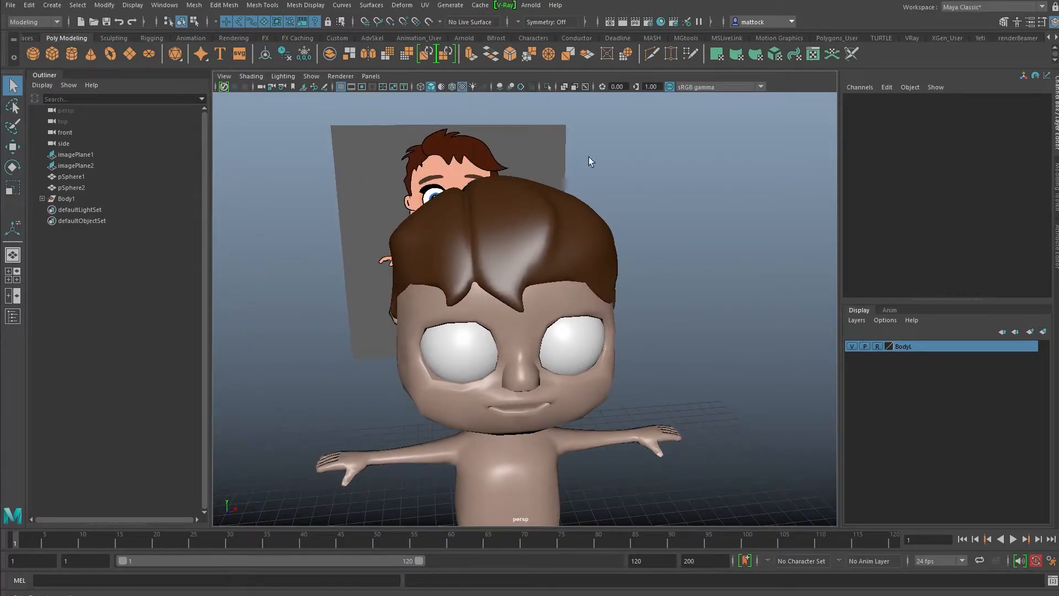
mouse_move(572, 234)
alt+mouse_down()
mouse_move(346, 215)
mouse_move(517, 221)
mouse_move(434, 241)
mouse_move(669, 154)
mouse_move(431, 275)
mouse_move(485, 244)
mouse_move(574, 266)
mouse_move(461, 220)
alt+mouse_up()
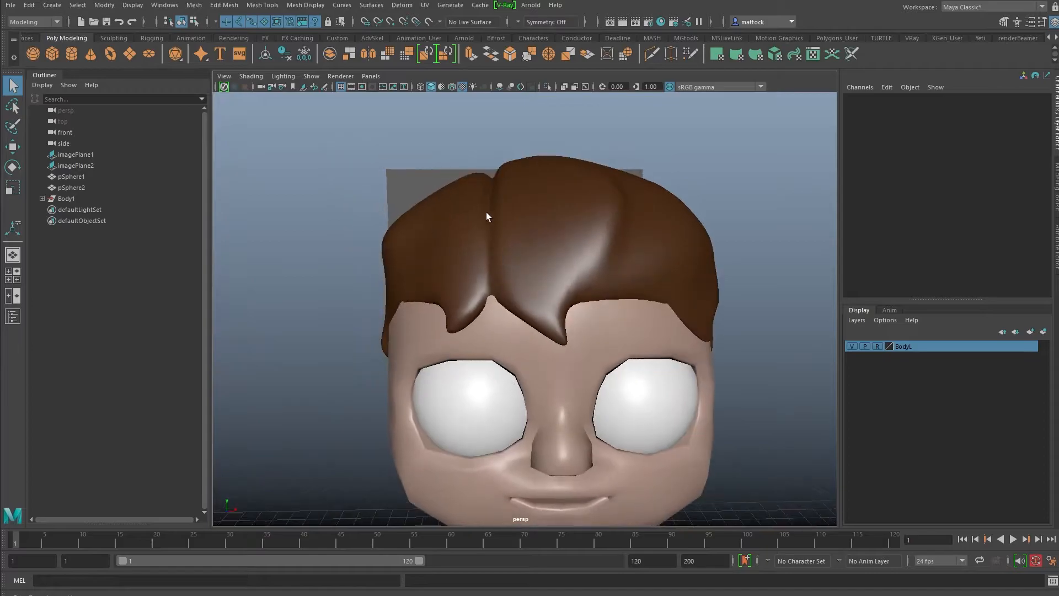
scroll(508, 238, down, 3)
alt+middle_drag(508, 239, 509, 278)
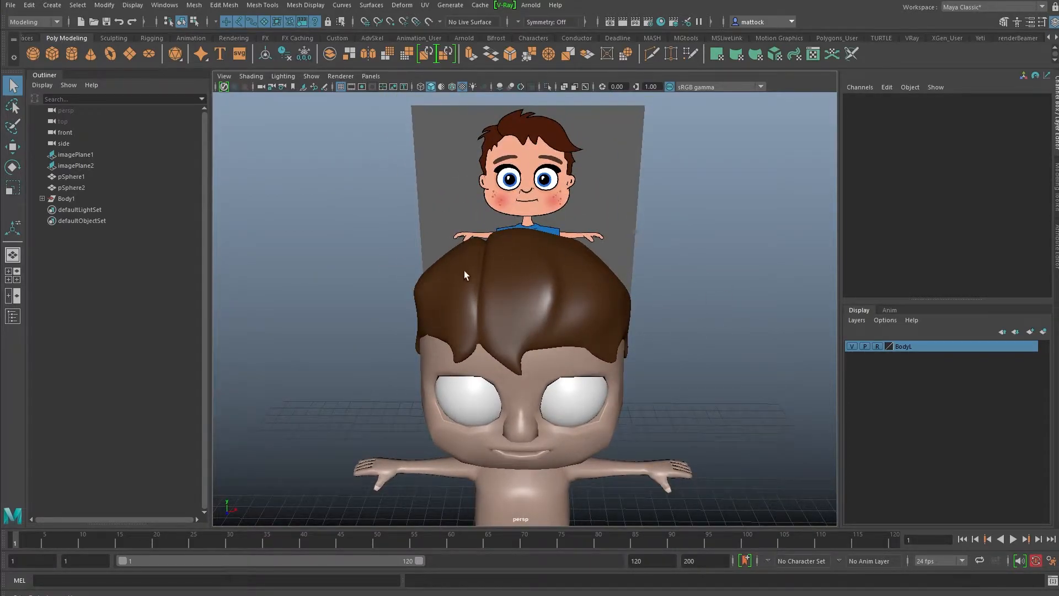
alt+drag(430, 272, 516, 217)
key(ctrl+s)
Create a polygon cube and raise it to about 21.22 in Translate Y, just above the hair.
shift+right_drag(588, 312, 588, 359)
scroll(587, 359, down, 3)
key(w)
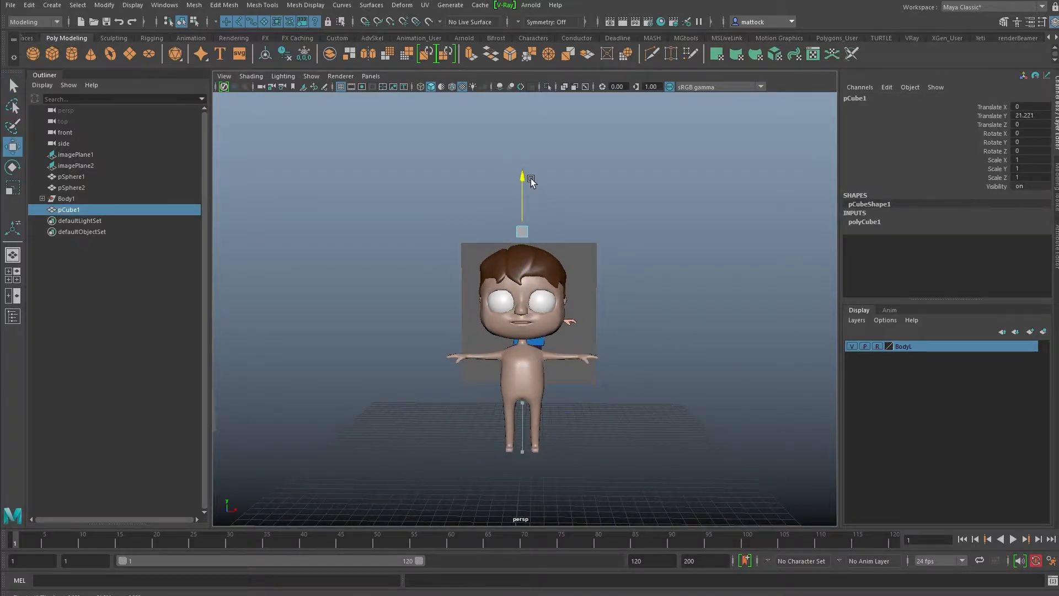
click(531, 181)
key(f)
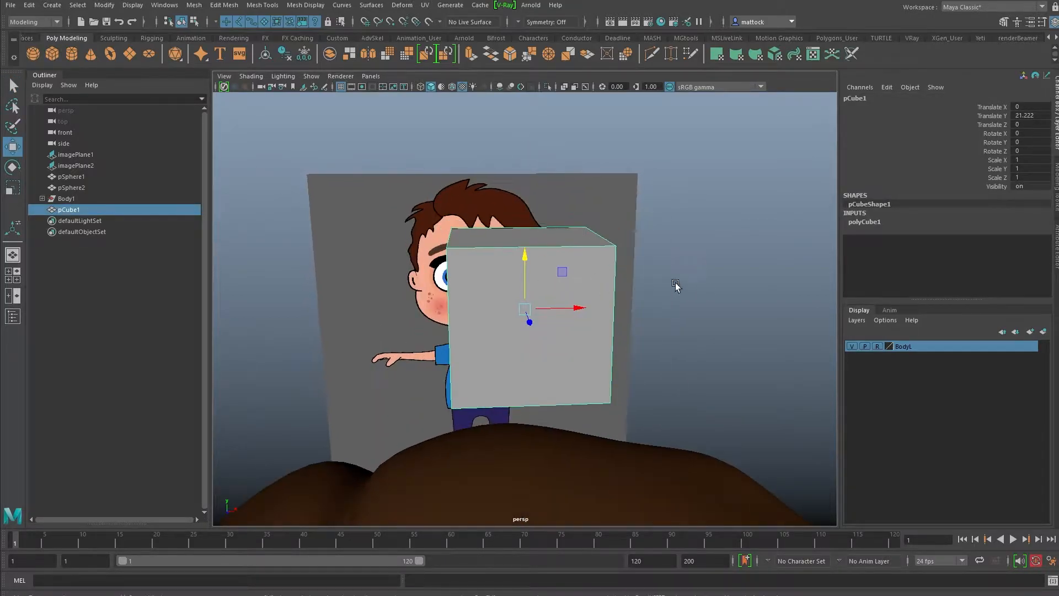
scroll(668, 286, down, 8)
mouse_move(626, 271)
alt+middle_down()
mouse_move(579, 250)
mouse_move(632, 255)
alt+middle_up()
alt+drag(633, 255, 620, 265)
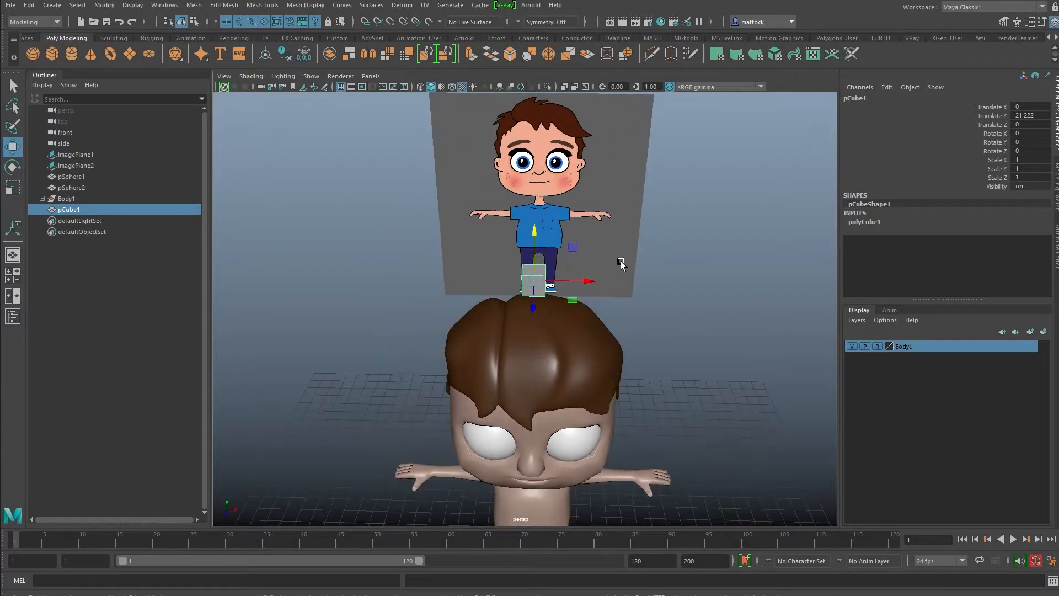
Set the cube's width to 5.7, height to 0.8 and depth to 2.5.
click(864, 221)
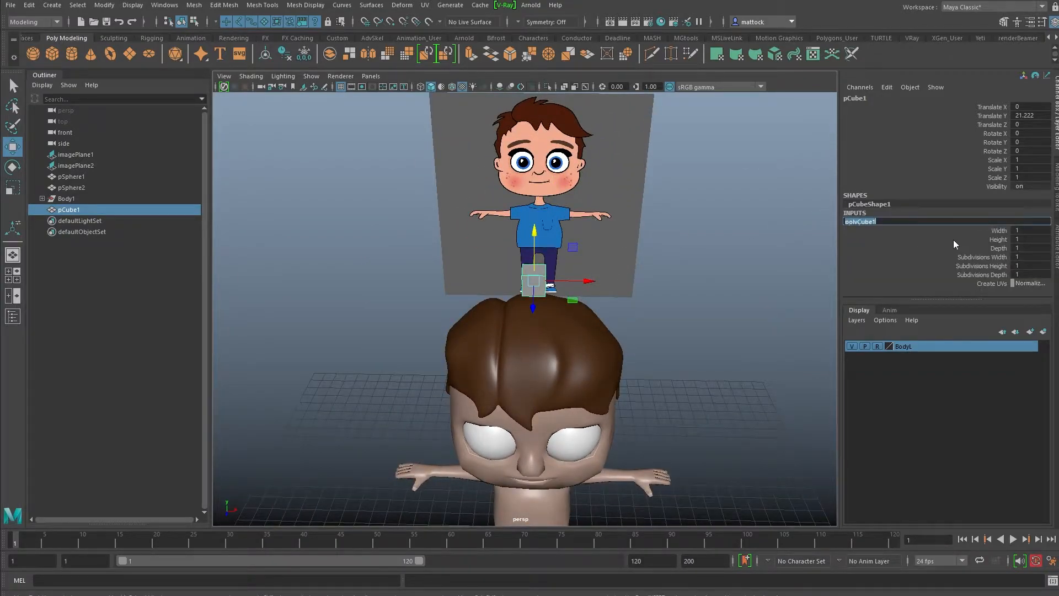
click(996, 231)
middle_drag(709, 277, 717, 280)
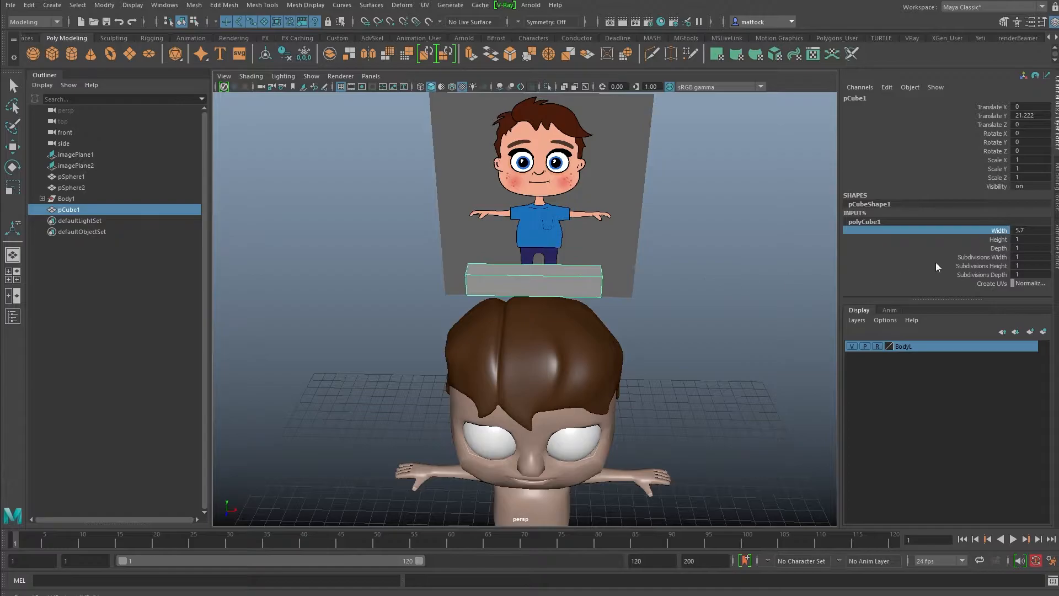
click(996, 239)
middle_drag(822, 282, 744, 256)
click(999, 248)
Set the cube's subdivisions to 5 in width, 2 in height and 3 in depth.
click(976, 256)
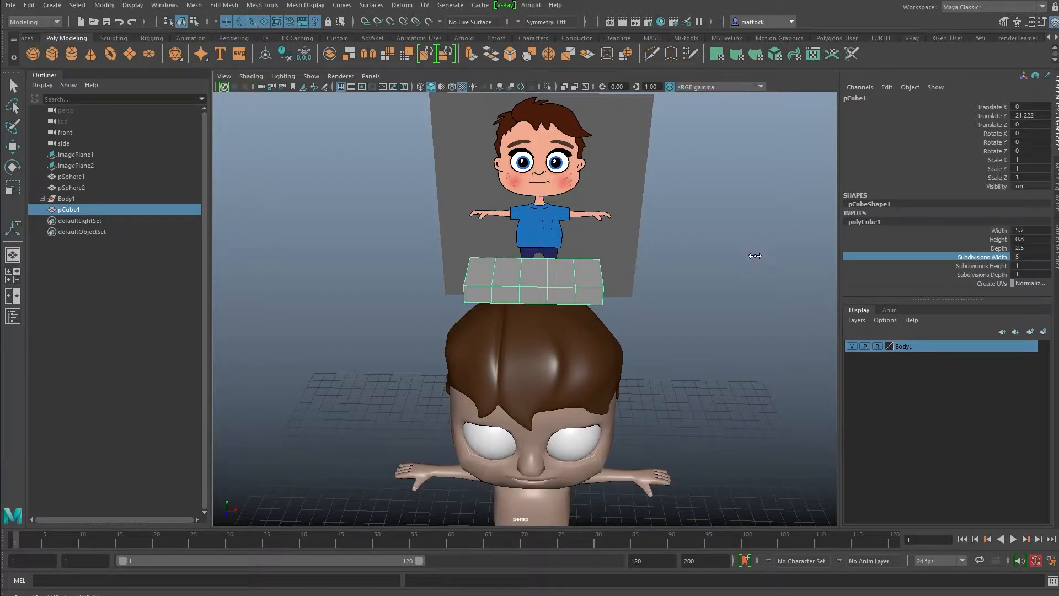
click(990, 267)
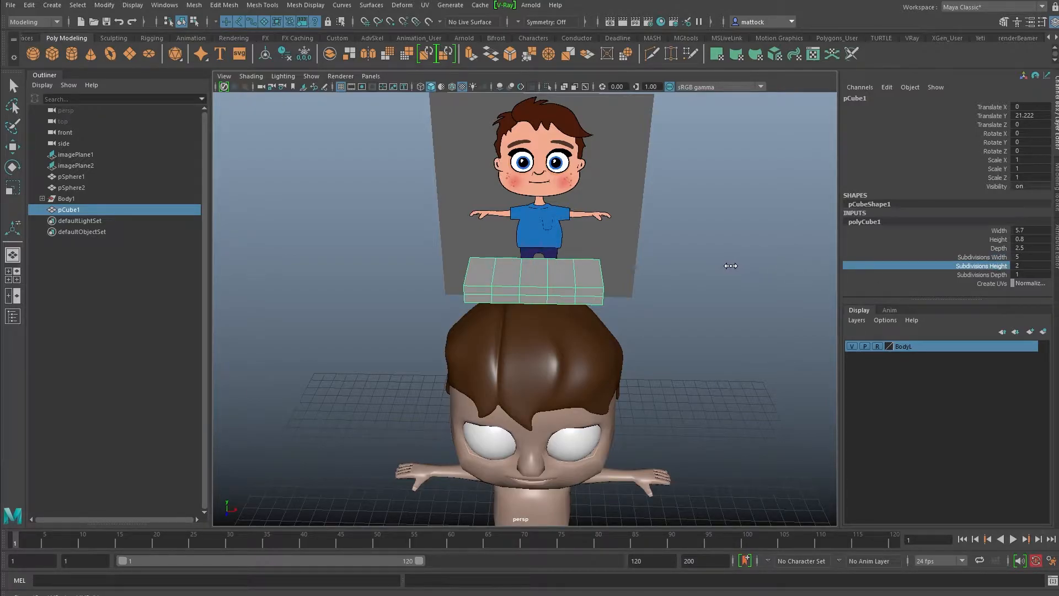
click(984, 276)
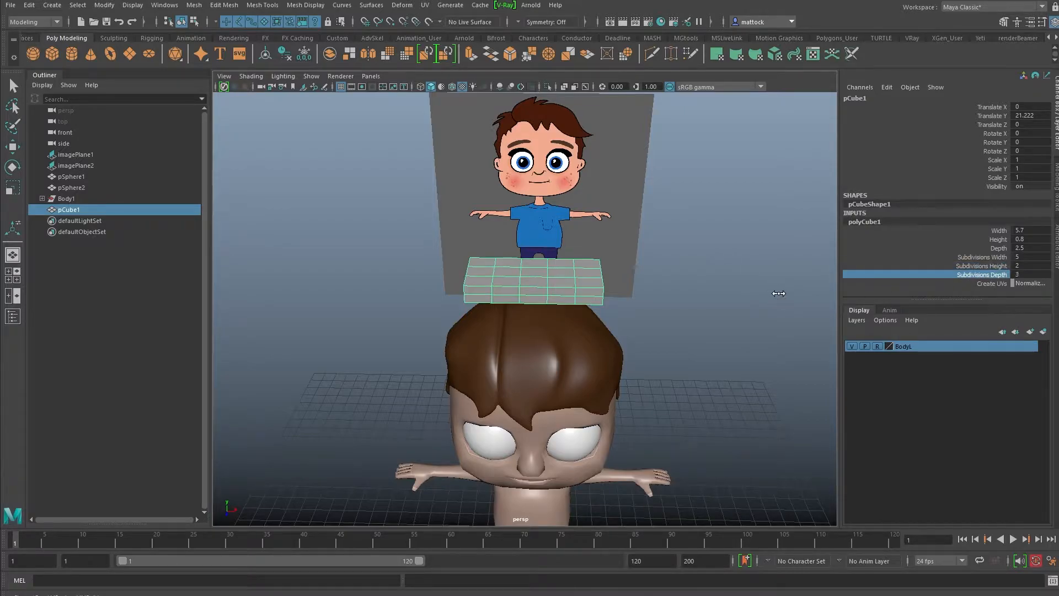
alt+drag(711, 297, 541, 298)
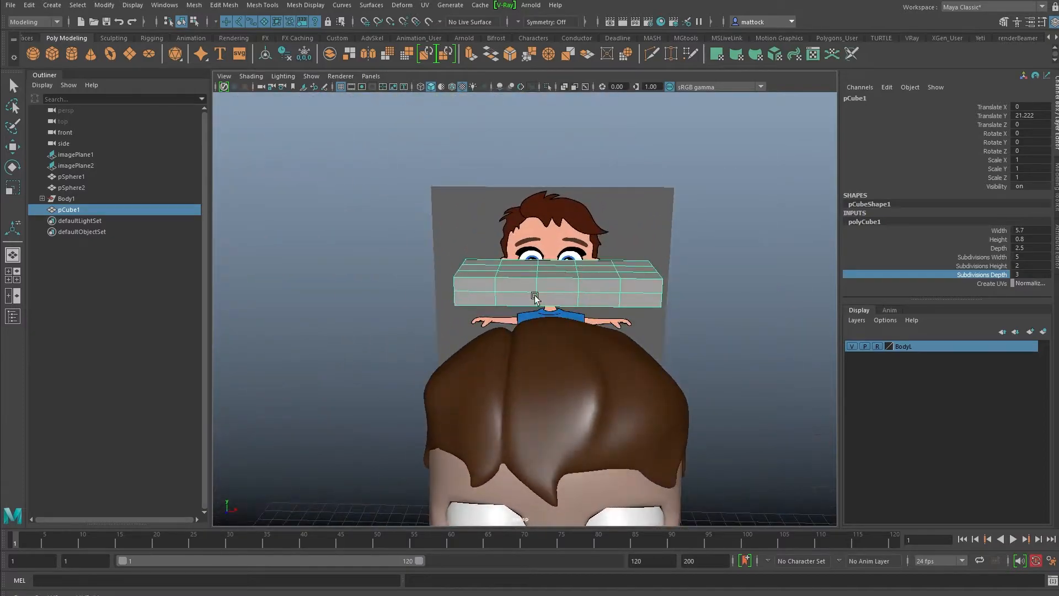
alt+drag(582, 269, 421, 308)
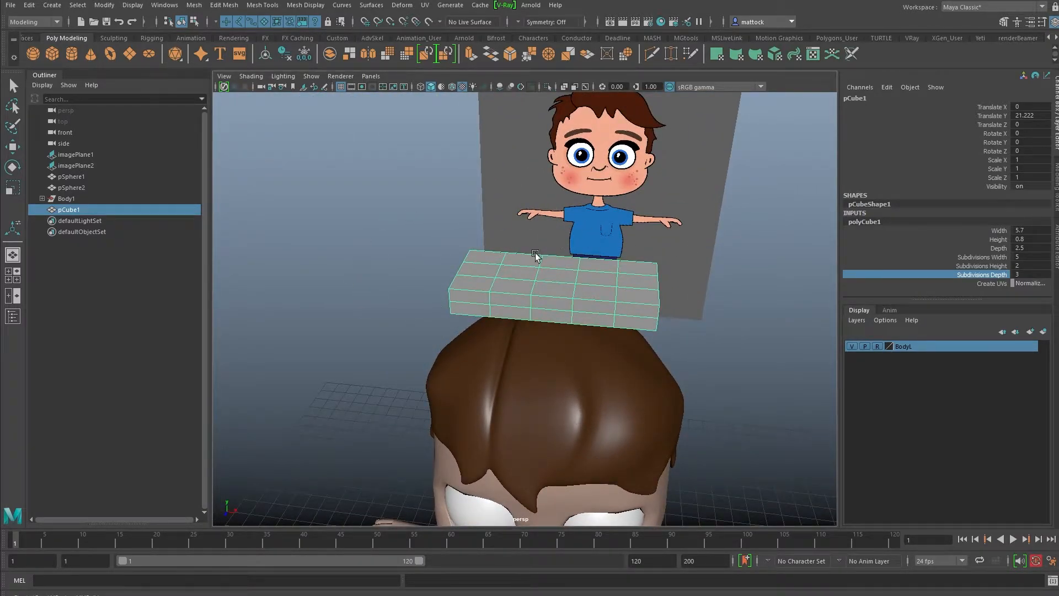
alt+drag(537, 252, 445, 305)
alt+drag(450, 247, 593, 277)
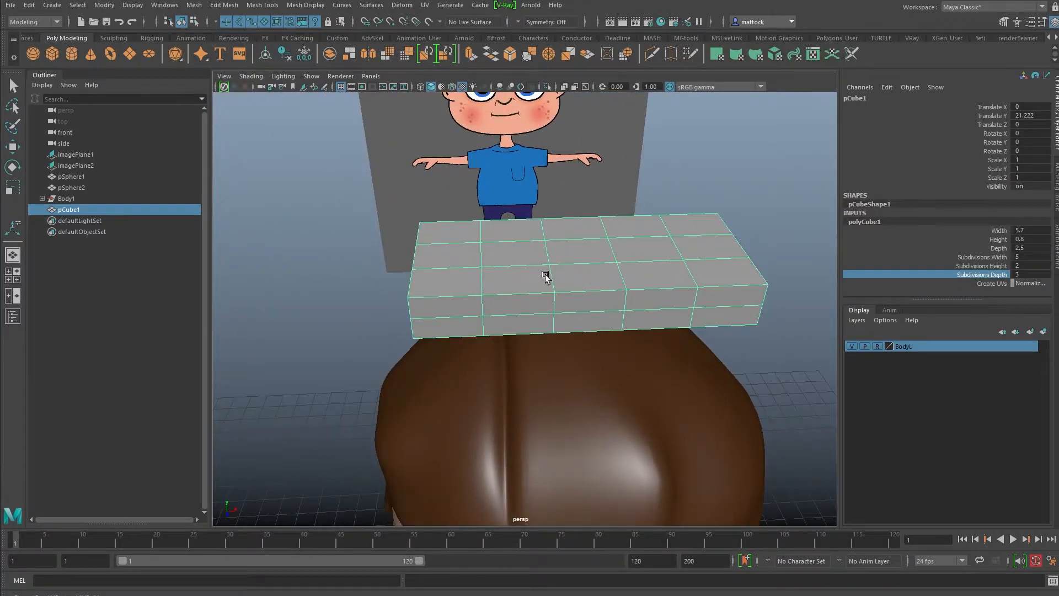
Pull the front and back corner vertices inward at the cube's end on the character's right to narrow it.
alt+drag(523, 305, 576, 289)
right_drag(576, 287, 515, 281)
alt+drag(515, 281, 424, 345)
alt+middle_drag(459, 224, 457, 217)
click(407, 193)
key(w)
alt+drag(408, 200, 395, 238)
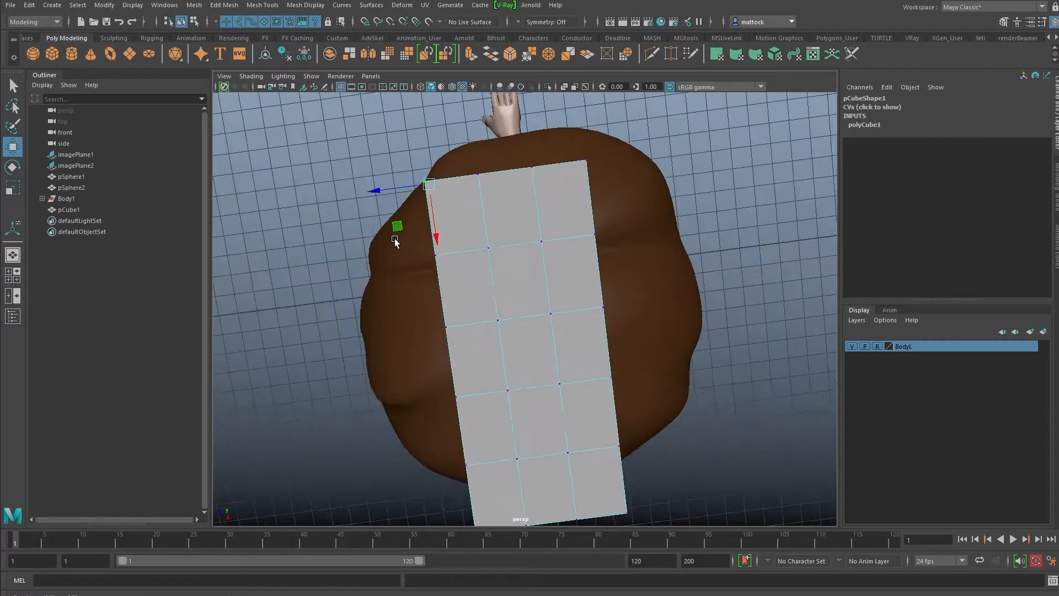
drag(411, 180, 408, 188)
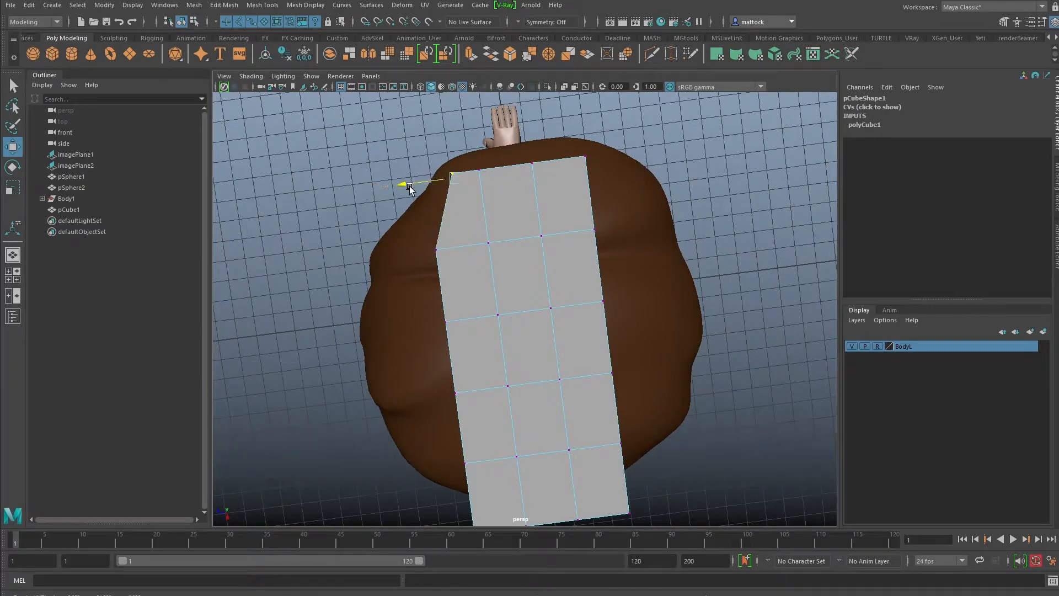
drag(606, 186, 565, 182)
Taper the same end of the cube vertically by moving its upper vertices down and its lower vertices up.
alt+drag(563, 193, 369, 214)
click(394, 225)
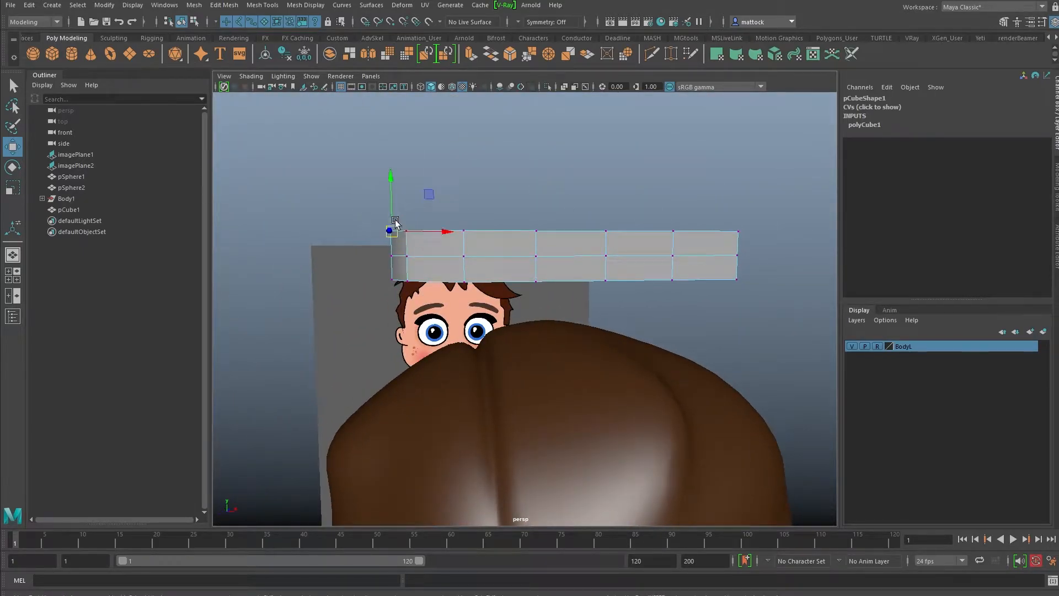
drag(404, 288, 404, 288)
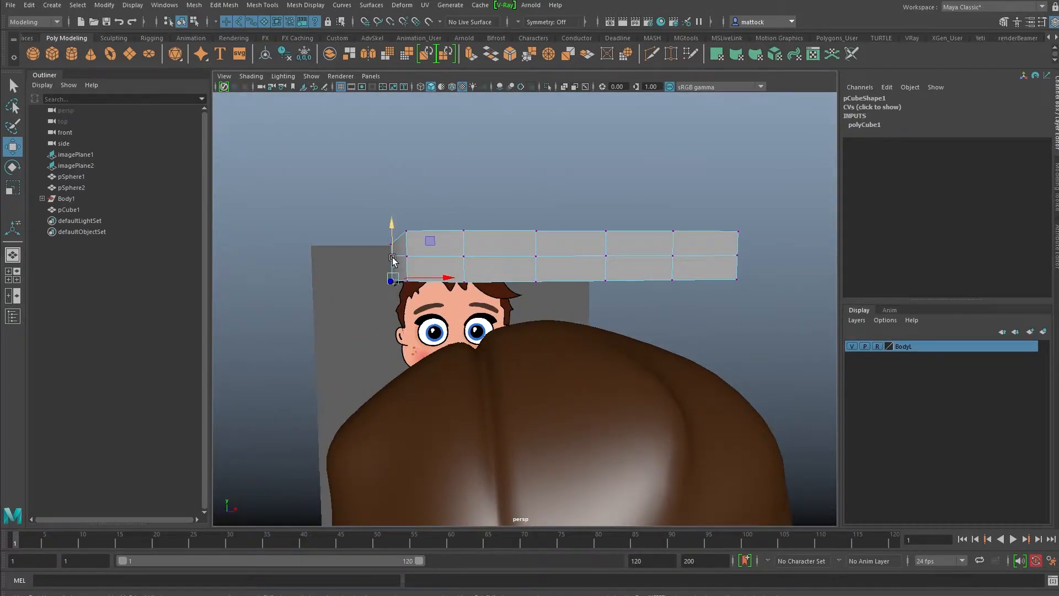
alt+drag(388, 246, 555, 242)
right_drag(554, 241, 556, 240)
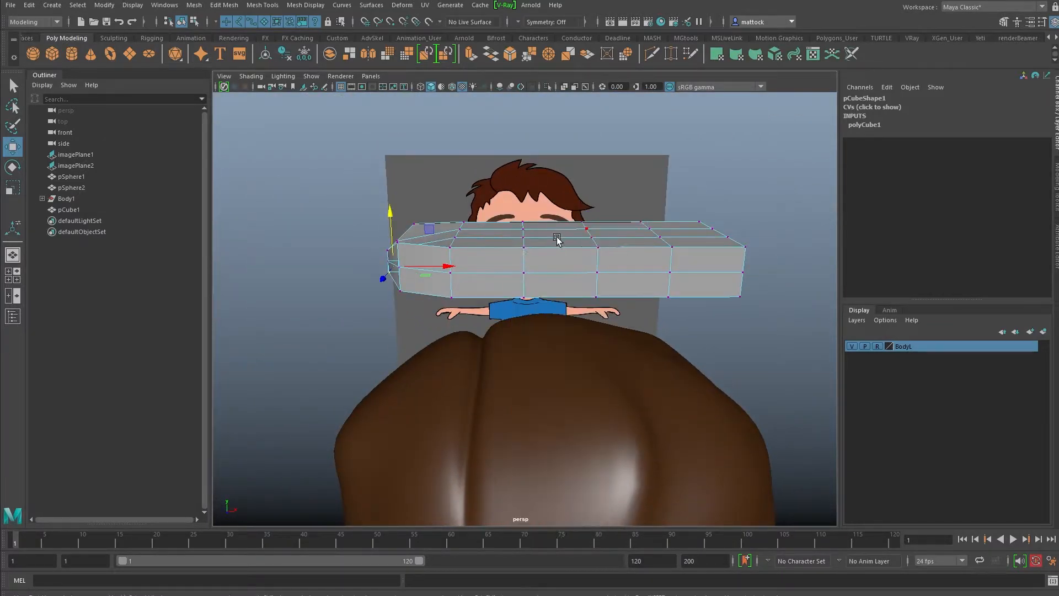
alt+drag(715, 246, 670, 259)
right_drag(670, 259, 759, 234)
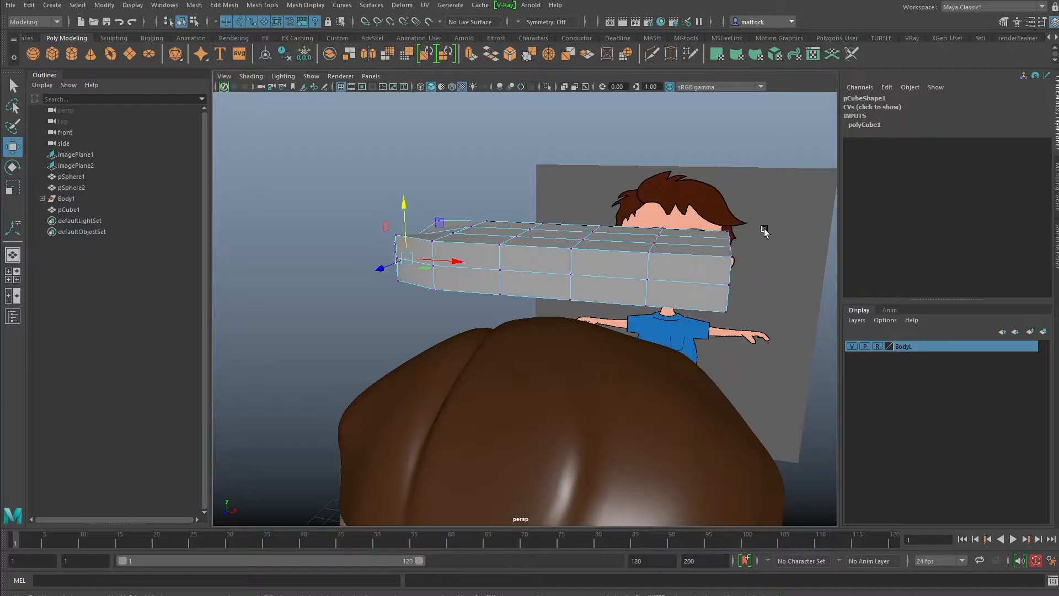
Scale down the vertex rows toward the cube's end on the character's left to taper it from above.
drag(699, 323, 699, 322)
alt+drag(698, 322, 565, 269)
key(r)
drag(602, 304, 580, 306)
alt+drag(502, 289, 469, 247)
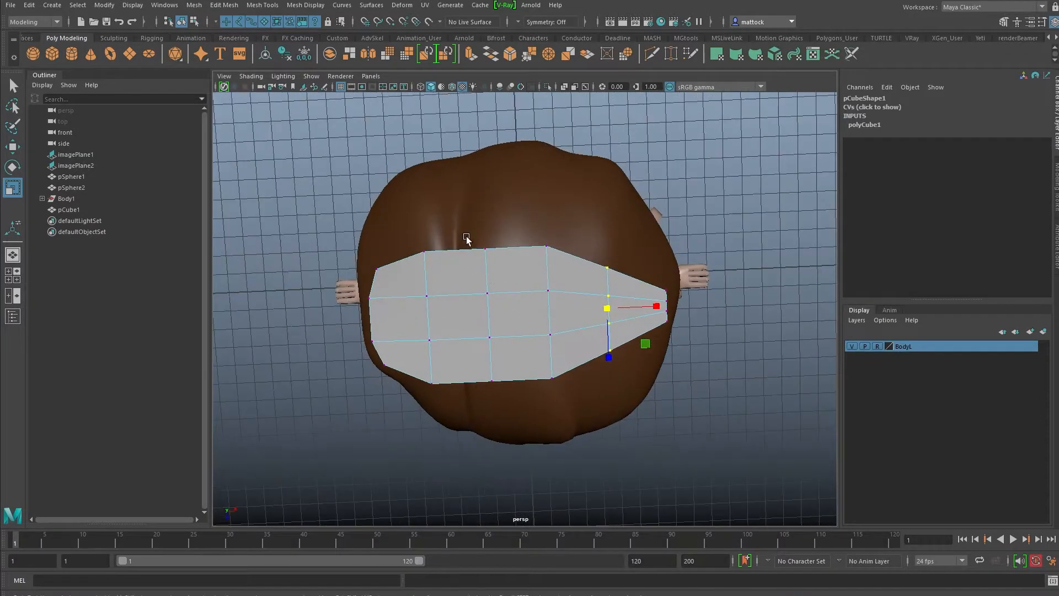
drag(515, 411, 514, 411)
mouse_move(491, 313)
mouse_down()
mouse_move(378, 267)
mouse_move(485, 312)
mouse_up()
Move the remaining corner and edge vertices to round the cube's wide end and draw its narrow end toward a point.
scroll(486, 309, up, 2)
mouse_move(542, 293)
right_down()
mouse_move(501, 298)
mouse_move(532, 269)
mouse_move(536, 303)
right_up()
shift+click(534, 283)
mouse_move(442, 308)
alt+mouse_down()
mouse_move(494, 206)
mouse_move(485, 293)
mouse_move(403, 323)
mouse_move(436, 295)
alt+mouse_up()
key(w)
alt+drag(637, 280, 587, 321)
right_drag(588, 322, 569, 321)
alt+drag(619, 353, 672, 290)
click(482, 284)
alt+drag(481, 284, 509, 268)
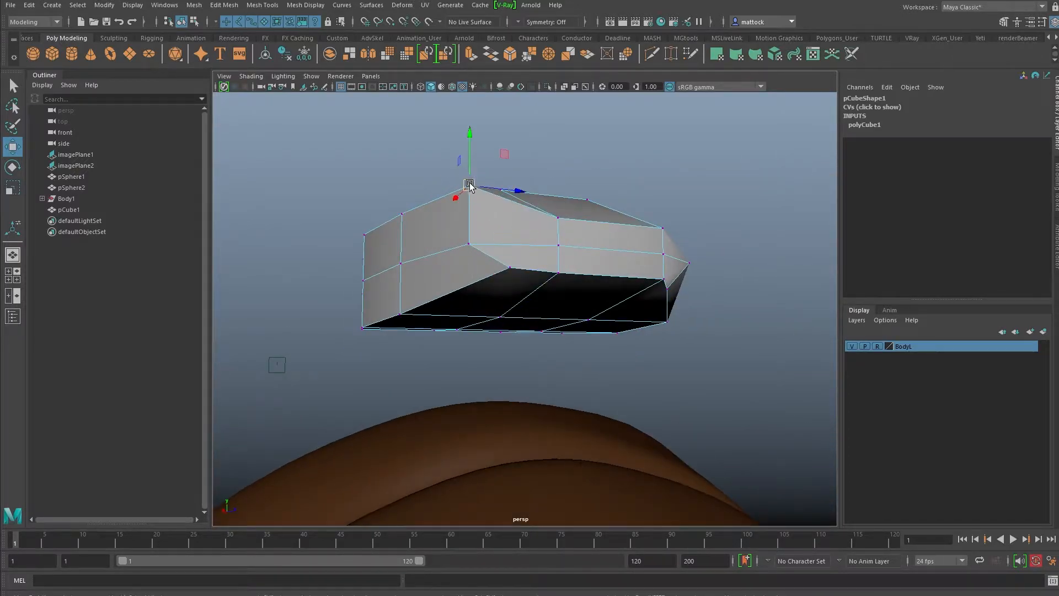
alt+drag(503, 220, 520, 325)
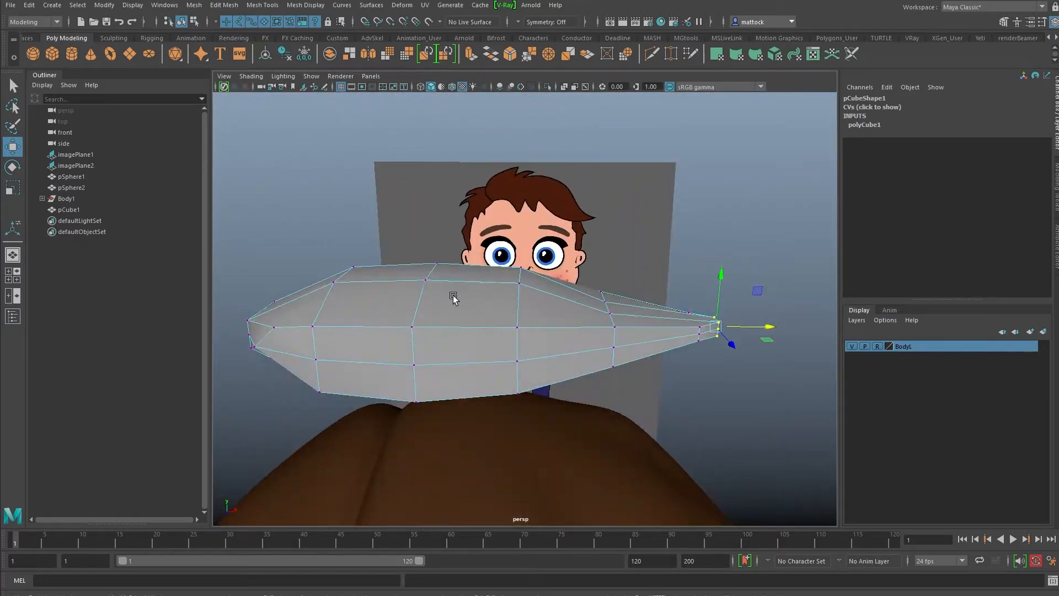
Cut an extra edge loop around the tapered shape near its narrow end with the Multi-Cut tool.
alt+drag(455, 298, 418, 222)
alt+drag(642, 282, 725, 315)
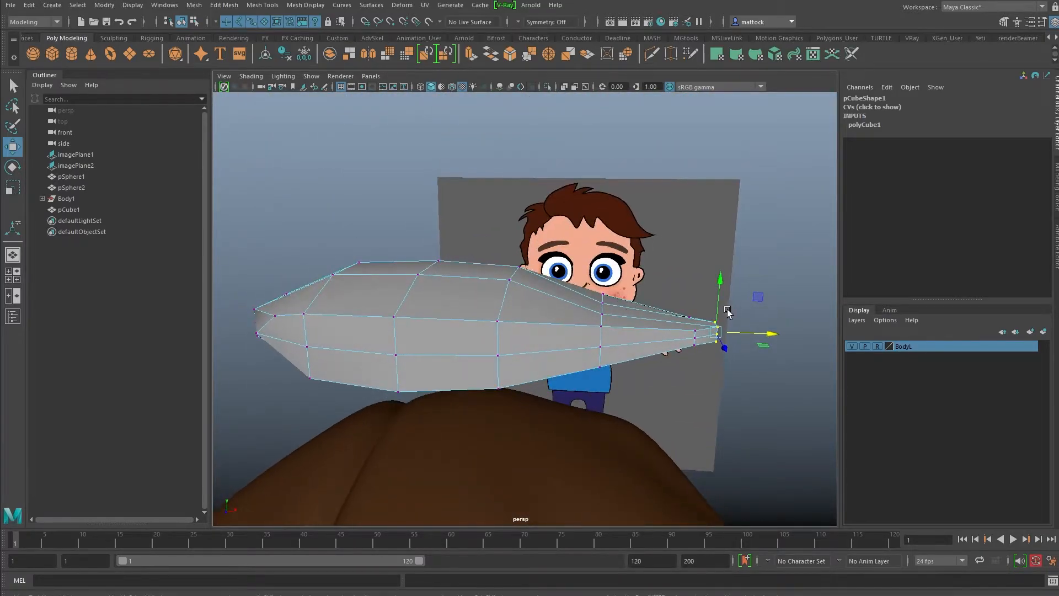
drag(625, 361, 625, 362)
drag(707, 288, 658, 76)
key(e)
click(651, 54)
alt+drag(640, 278, 630, 321)
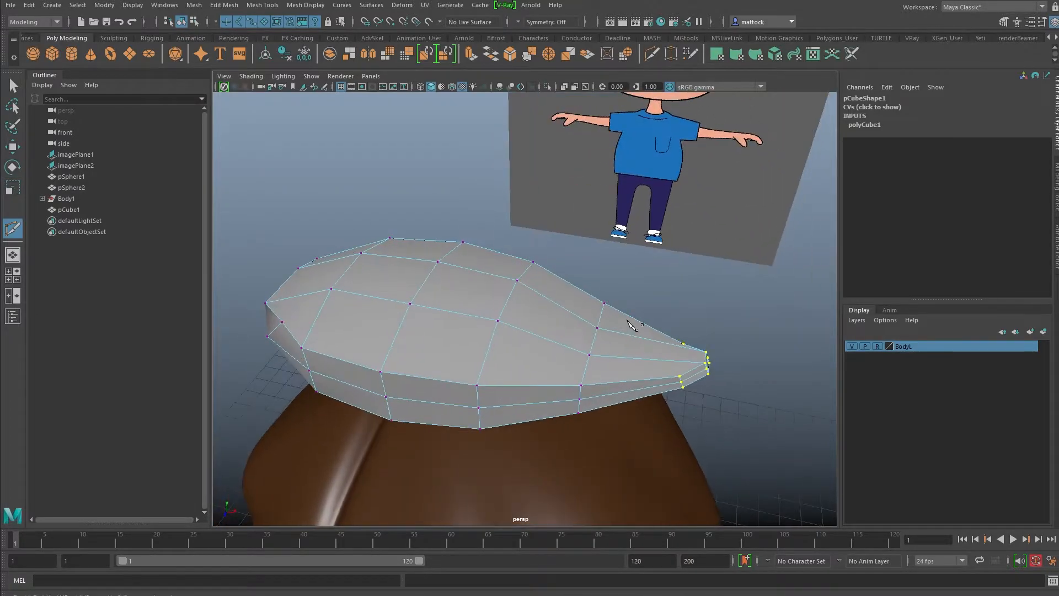
key(Return)
alt+drag(654, 374, 608, 309)
click(15, 87)
alt+drag(596, 303, 598, 272)
Return the shaped cube to object mode and rename it Tuft_of_hair.
key(w)
alt+right_drag(590, 298, 534, 307)
alt+drag(535, 307, 504, 303)
right_drag(504, 303, 504, 259)
alt+drag(504, 260, 472, 298)
click(397, 327)
click(473, 303)
double_click(859, 98)
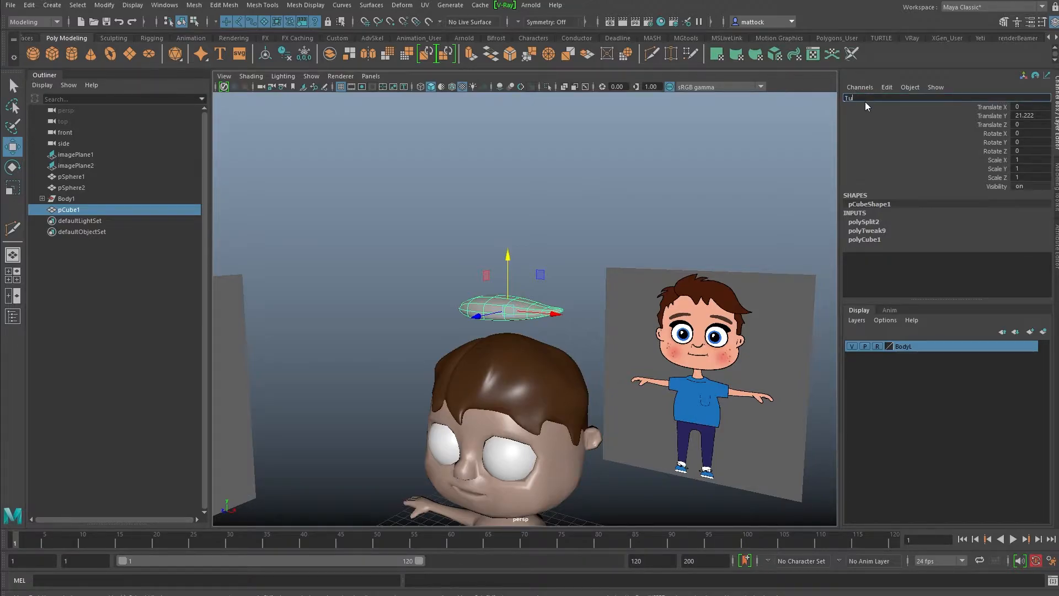
text(Tuft of hair)
key(Return)
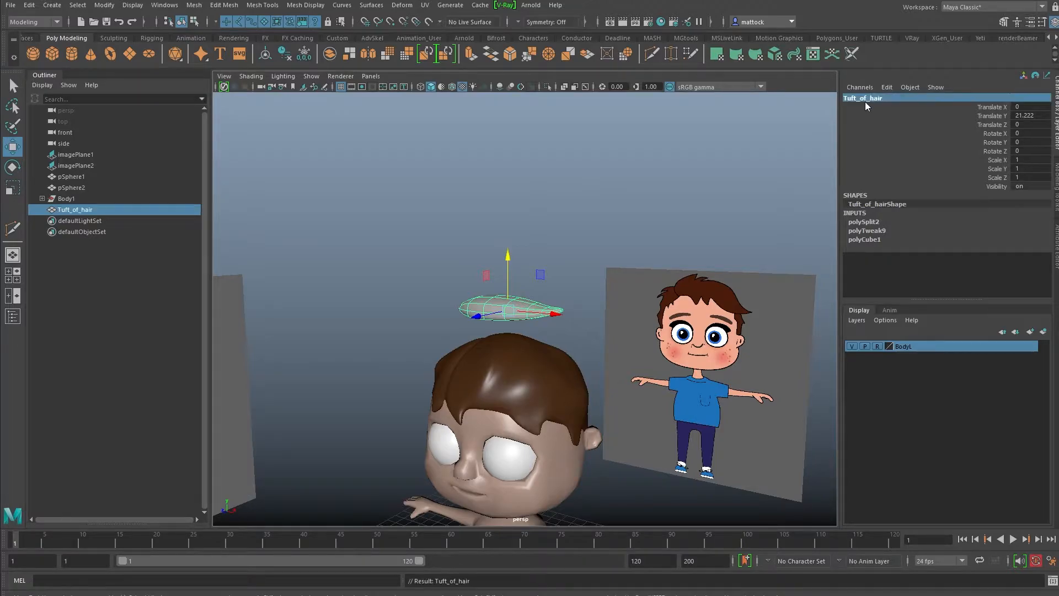
Move Tuft_of_hair sideways away from the head to about -18 in X, keeping it as a spare.
alt+right_drag(616, 202, 475, 271)
alt+middle_drag(474, 270, 473, 225)
alt+drag(473, 224, 504, 224)
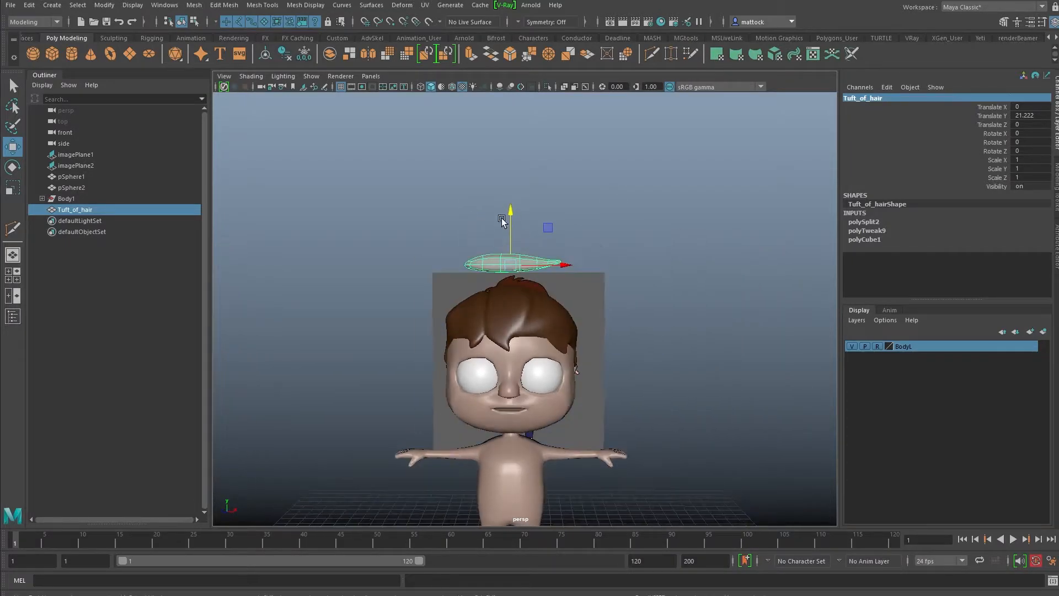
alt+right_drag(504, 223, 495, 274)
alt+drag(524, 221, 509, 245)
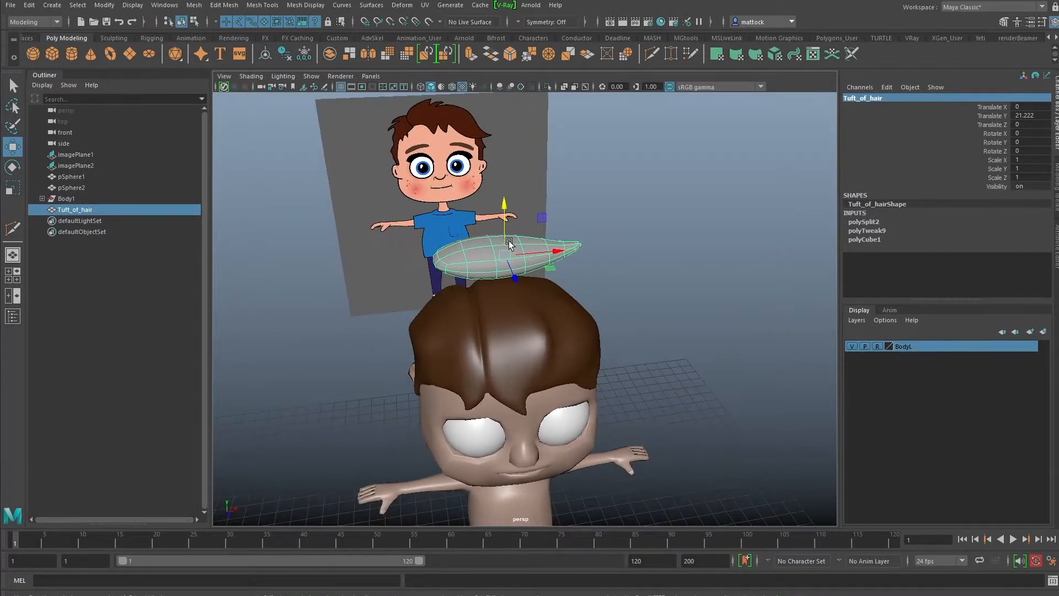
alt+drag(594, 341, 305, 249)
scroll(381, 234, down, 5)
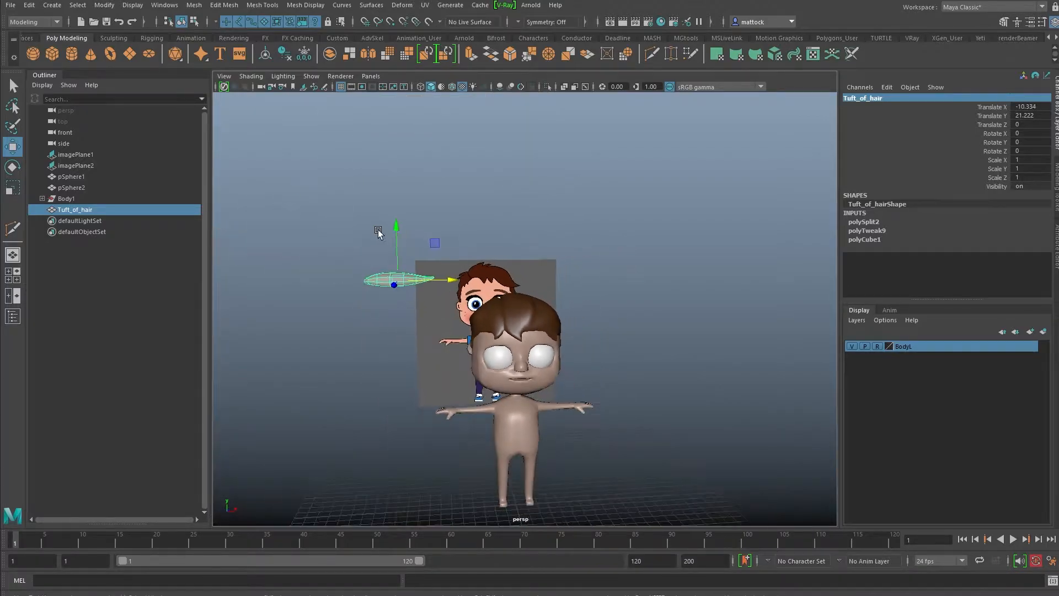
alt+drag(381, 234, 371, 244)
alt+middle_drag(400, 267, 414, 237)
drag(457, 258, 414, 249)
scroll(383, 225, up, 4)
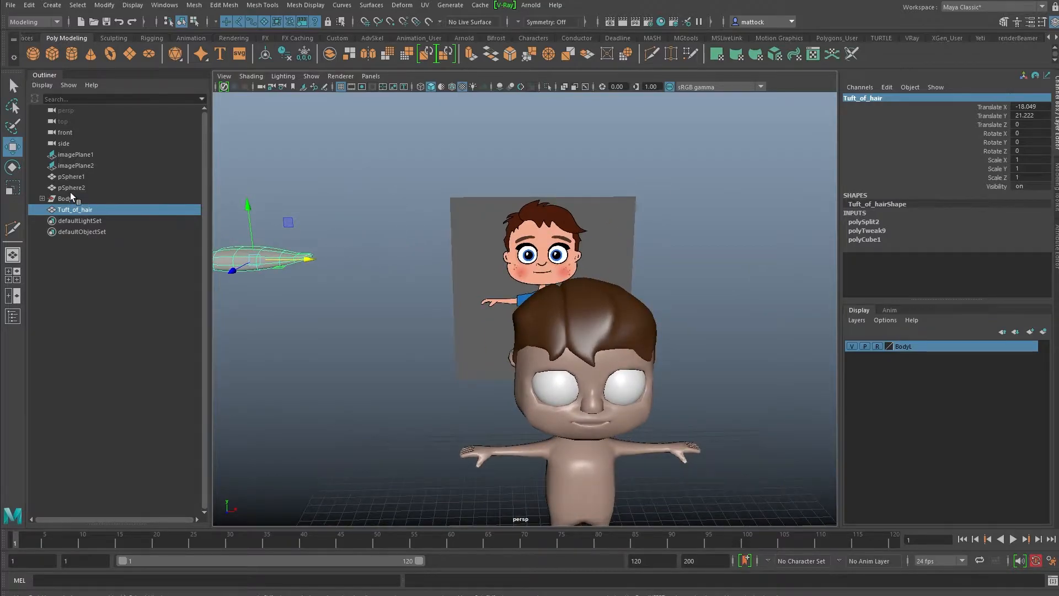
Duplicate Tuft_of_hair and place the copy on top of the head at about X 1.1, Y 19.3, Z 1.3.
key(ctrl+d)
drag(266, 264, 605, 299)
scroll(493, 322, up, 3)
alt+middle_drag(493, 321, 465, 331)
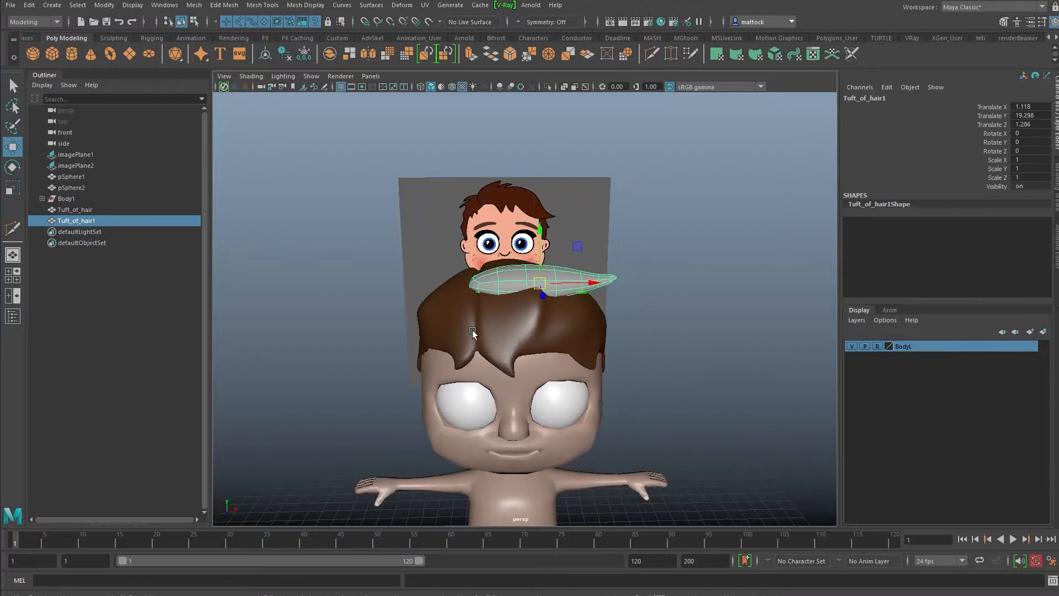
alt+drag(466, 331, 458, 335)
alt+drag(506, 276, 507, 287)
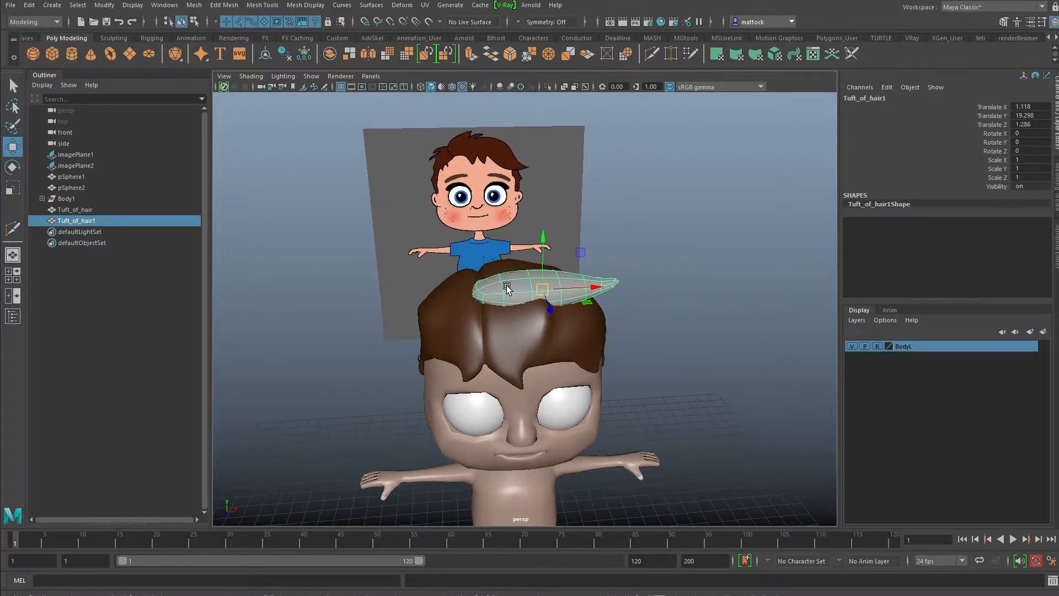
Shift the copied tuft's pivot to its wide end and rotate it to about X 45, Y -46, Z -29, slanting across the head.
key(Insert)
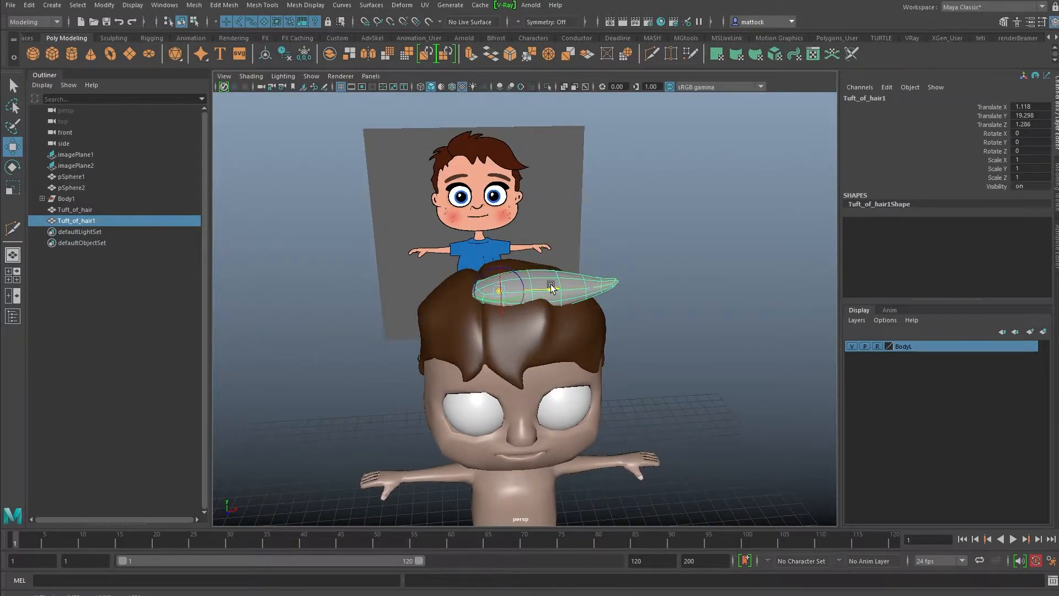
alt+drag(552, 285, 467, 298)
key(e)
alt+right_drag(469, 309, 485, 351)
alt+drag(485, 351, 529, 307)
drag(528, 246, 477, 226)
key(w)
alt+drag(487, 263, 371, 267)
alt+drag(436, 254, 364, 292)
drag(538, 183, 594, 207)
Move the vertices at the rear end of Tuft_of_hair1 to fit it against the top of the hair.
right_drag(622, 239, 620, 209)
alt+drag(620, 209, 498, 173)
alt+drag(526, 233, 542, 177)
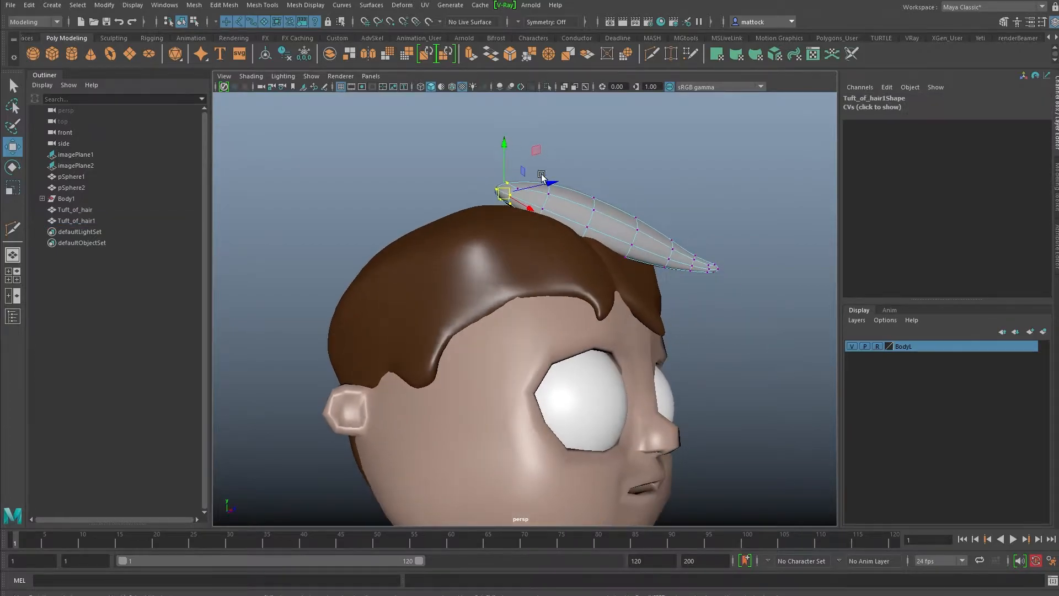
drag(523, 268, 556, 268)
drag(510, 192, 488, 180)
alt+right_drag(433, 172, 489, 285)
alt+middle_drag(530, 185, 520, 249)
alt+middle_drag(487, 194, 455, 338)
drag(383, 254, 376, 280)
drag(381, 247, 399, 261)
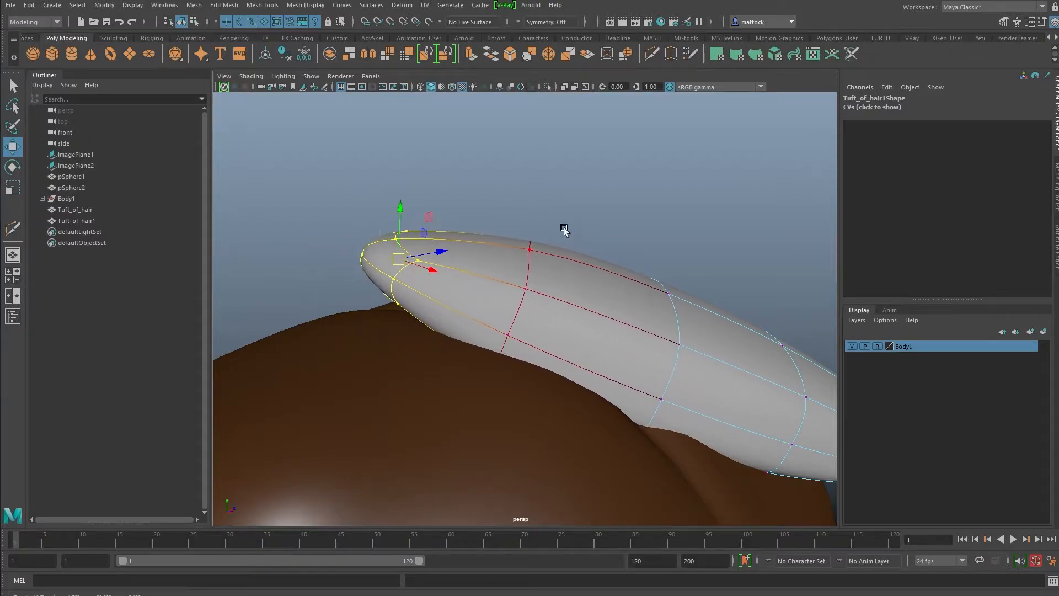
Align the move axes with the object and rotate the tuft's rear vertices down toward the hair.
alt+right_drag(564, 237, 456, 252)
alt+drag(456, 252, 505, 278)
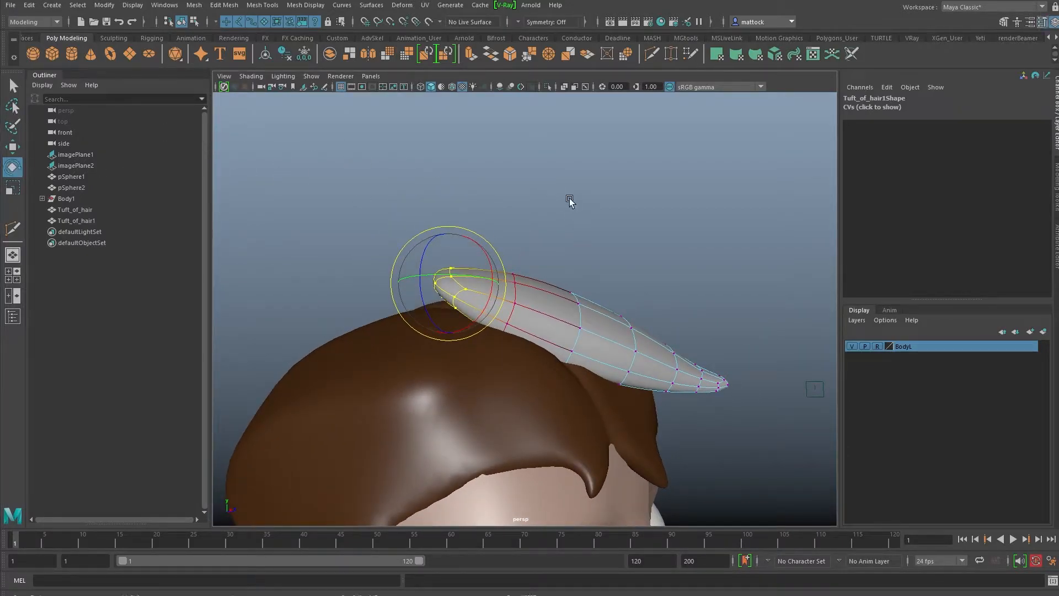
key(w)
drag(572, 201, 552, 193)
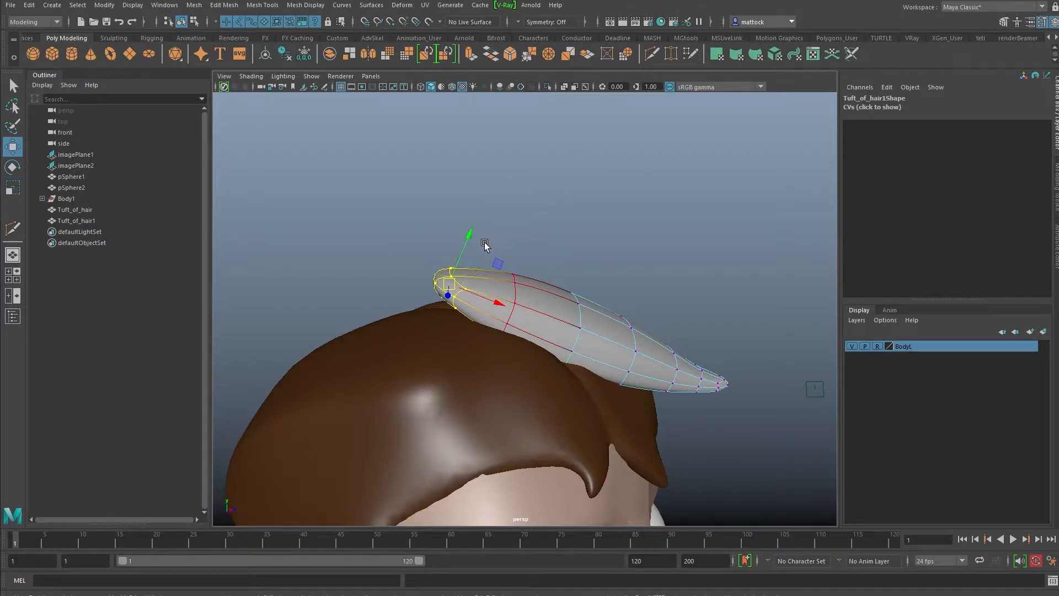
key(e)
alt+drag(507, 265, 690, 298)
Select the vertices at the tuft's tip and rotate them so the tip curls upward.
key(w)
drag(651, 346, 650, 345)
alt+drag(650, 345, 653, 247)
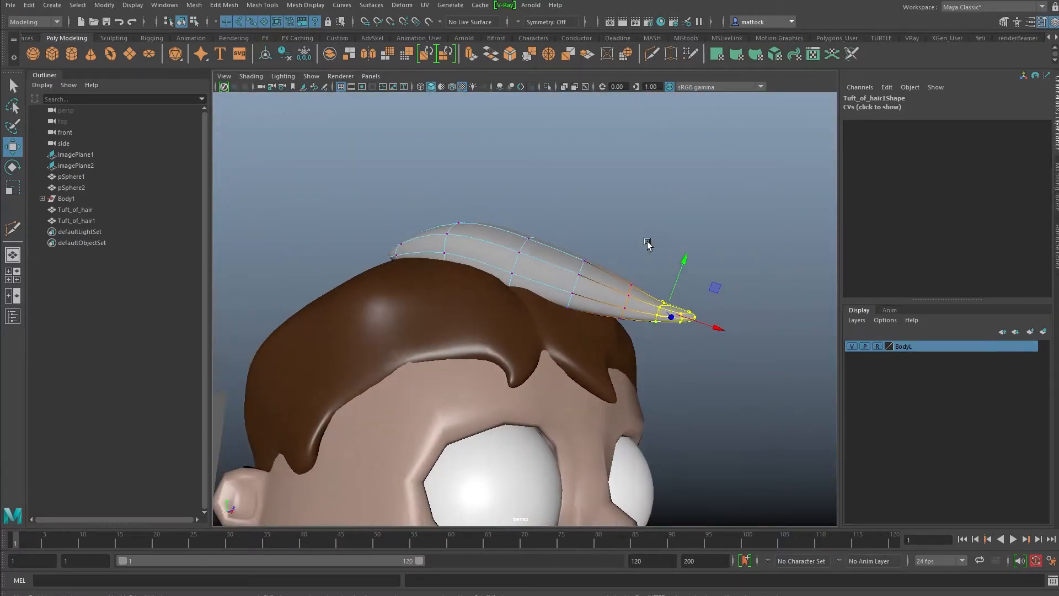
key(e)
drag(720, 277, 638, 273)
Raise the middle vertices of Tuft_of_hair1 to arch it, and return to object mode.
click(534, 254)
key(w)
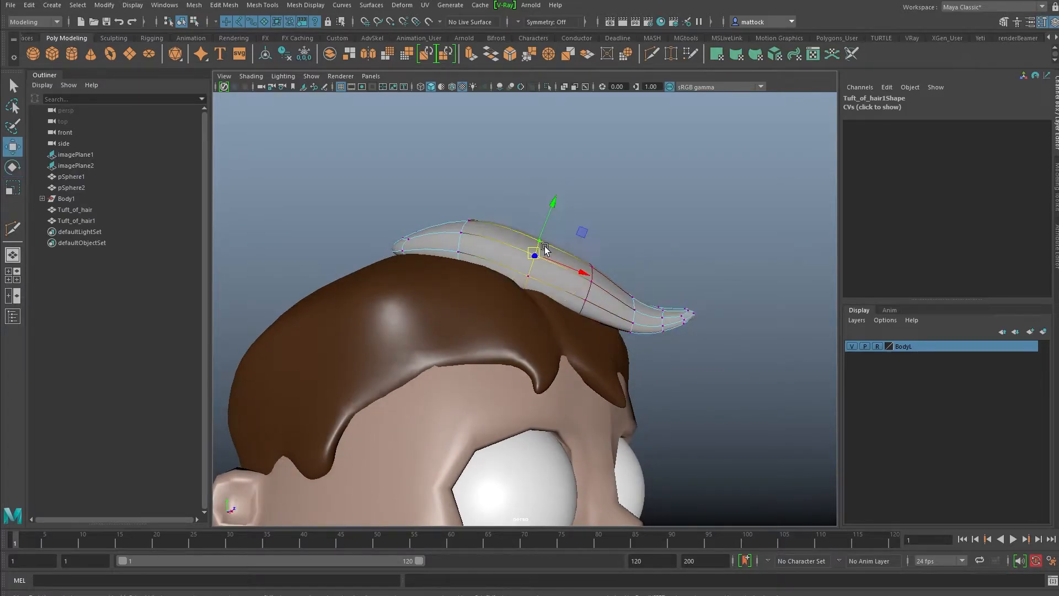
drag(540, 242, 512, 235)
alt+drag(512, 235, 524, 277)
drag(576, 383, 476, 265)
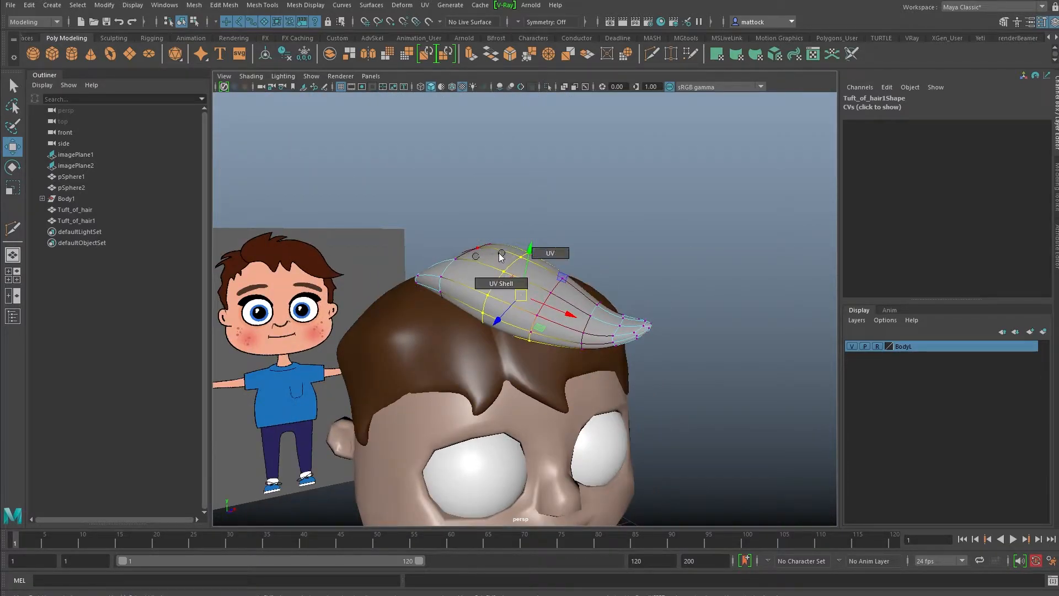
right_click(481, 256)
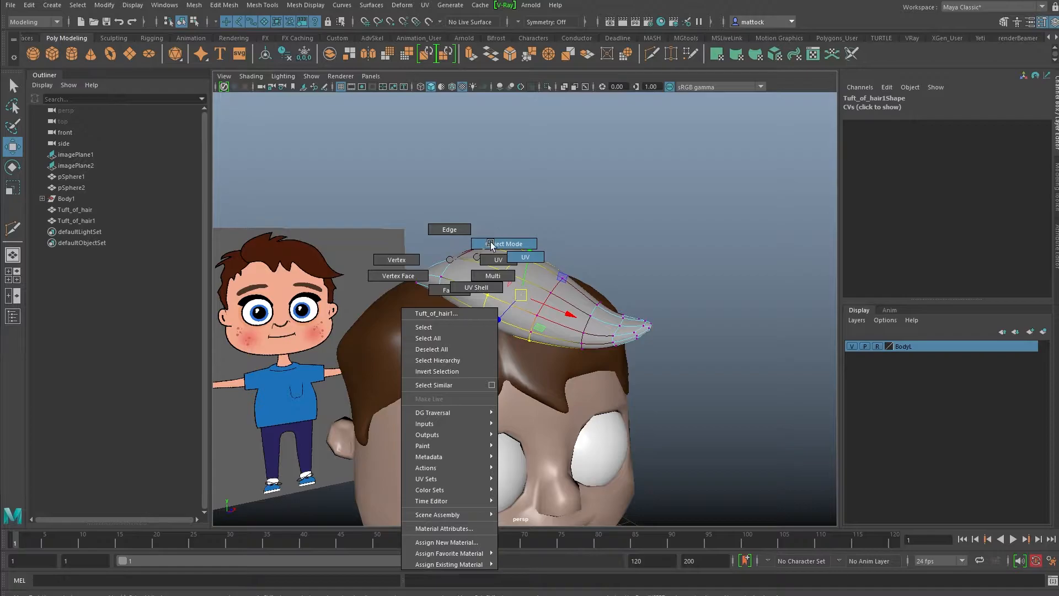
click(491, 246)
alt+drag(586, 230, 558, 243)
right_click(532, 282)
click(592, 276)
scroll(592, 276, down, 3)
scroll(531, 216, up, 4)
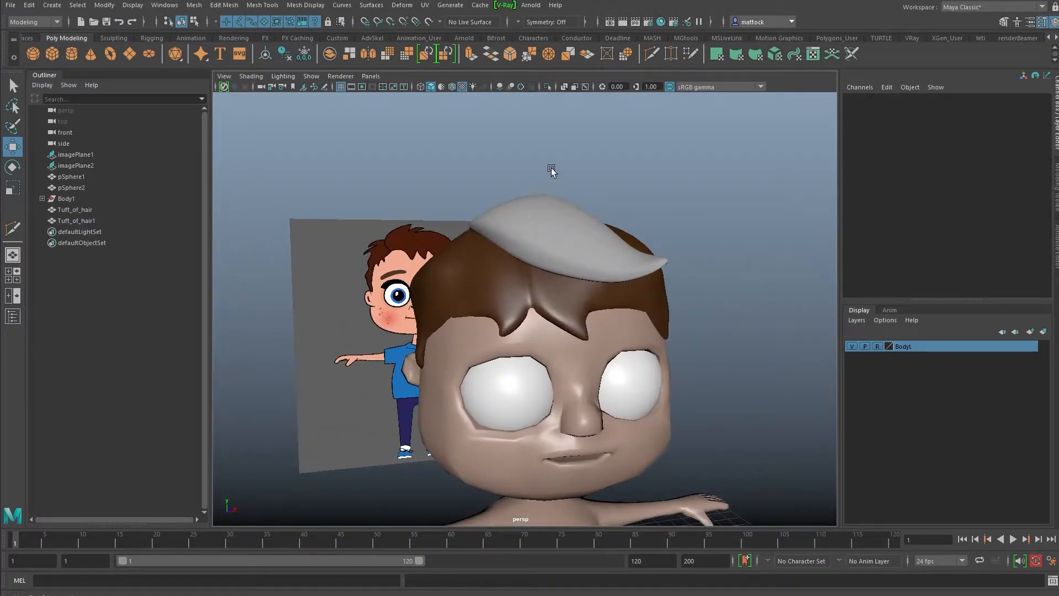
Assign the existing brown hair material to Tuft_of_hair1.
click(508, 220)
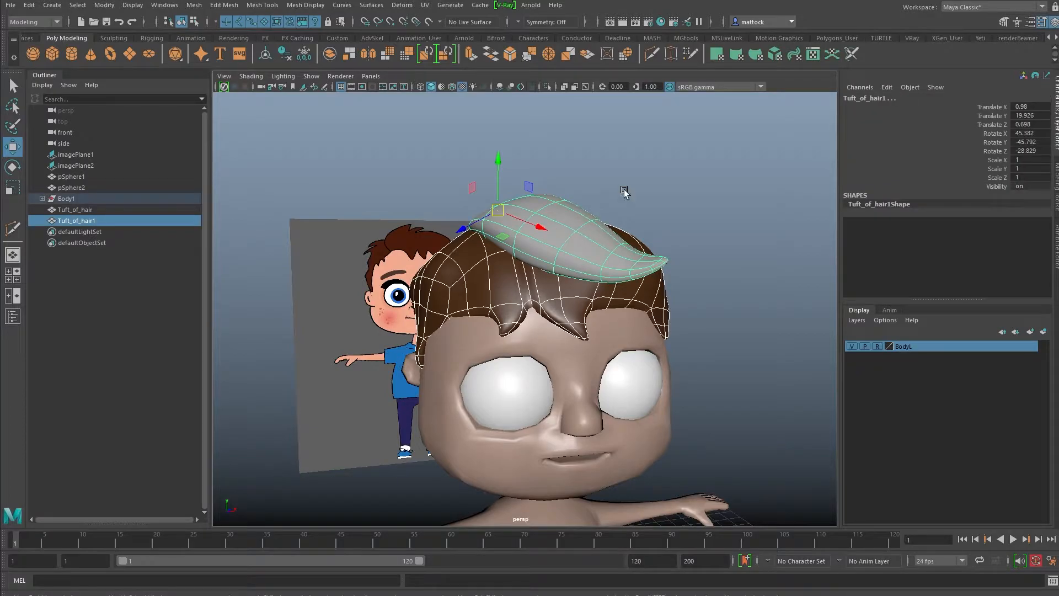
right_click(570, 223)
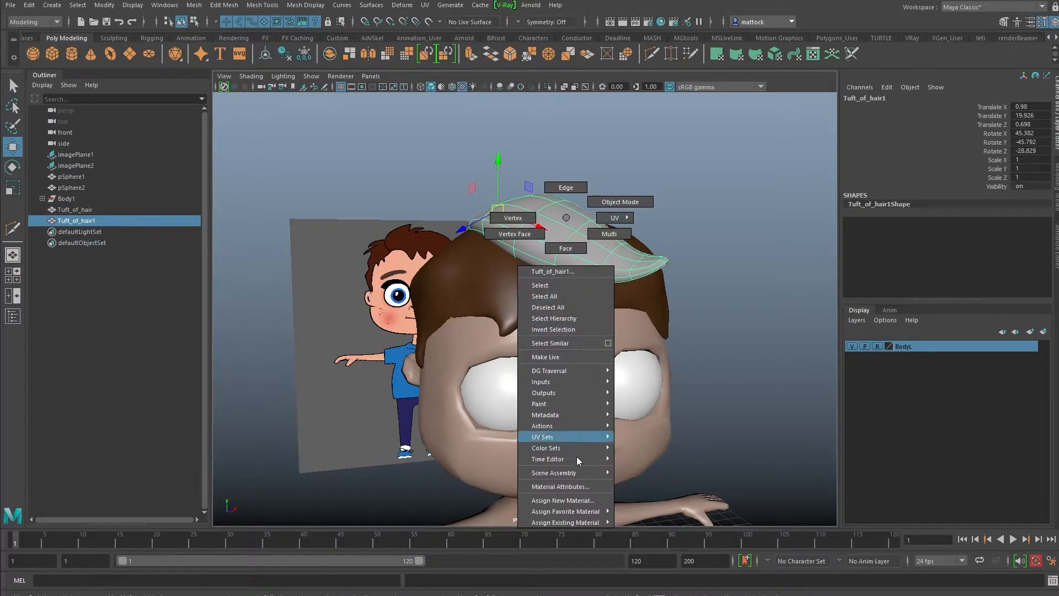
mouse_move(602, 523)
click(646, 524)
click(731, 342)
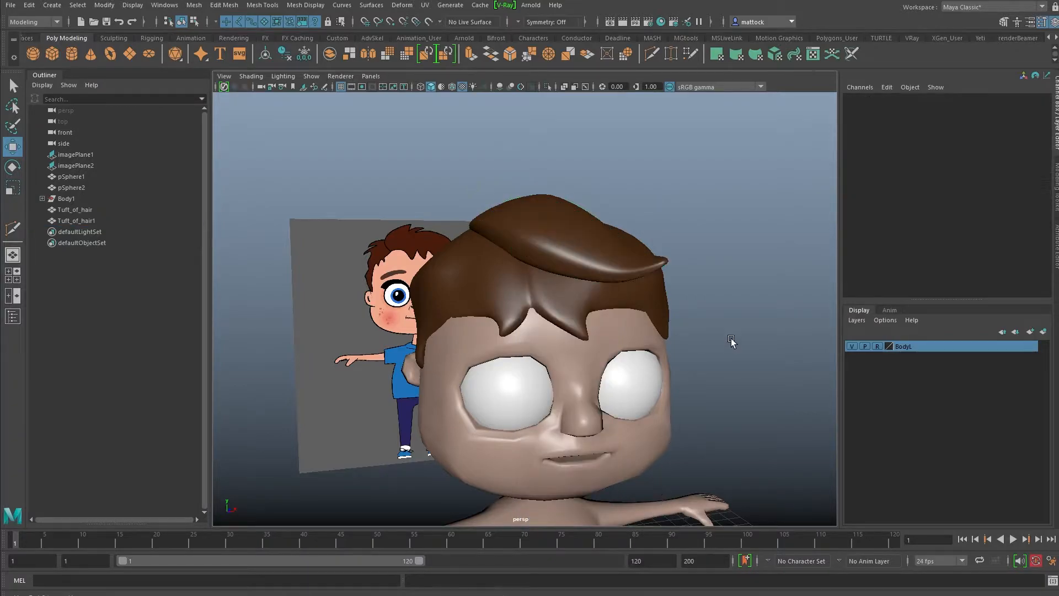
alt+right_drag(731, 343, 562, 326)
alt+drag(563, 326, 408, 305)
alt+drag(276, 306, 398, 312)
alt+right_drag(398, 312, 566, 303)
Reposition Tuft_of_hair1 over the forehead, rotate it to about X 34, Y -36, Z -26, and scale it uniformly to 0.949.
click(553, 231)
alt+drag(553, 232, 509, 254)
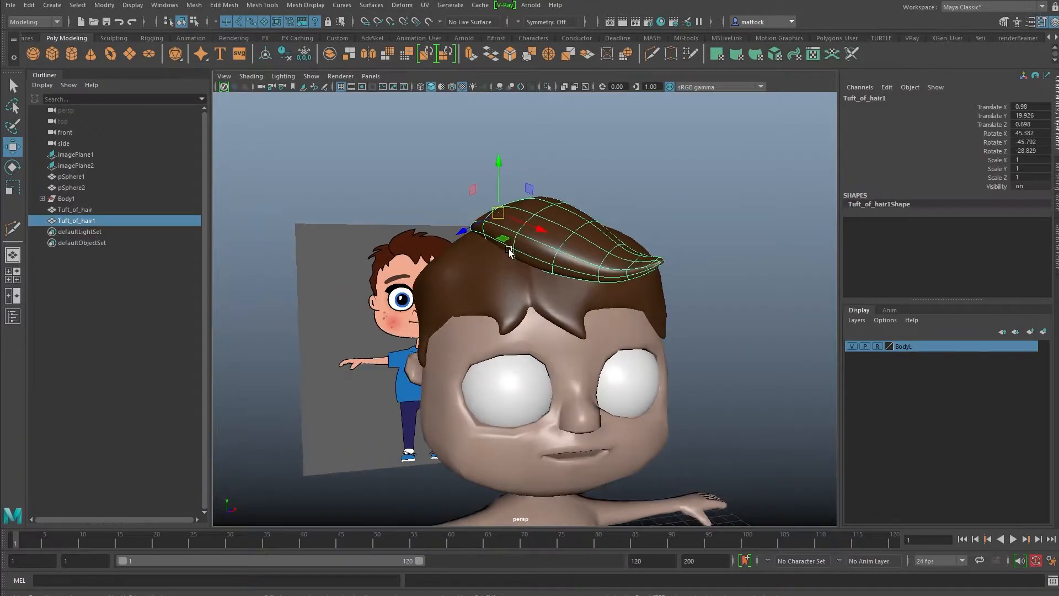
drag(492, 214, 488, 267)
alt+drag(573, 268, 514, 267)
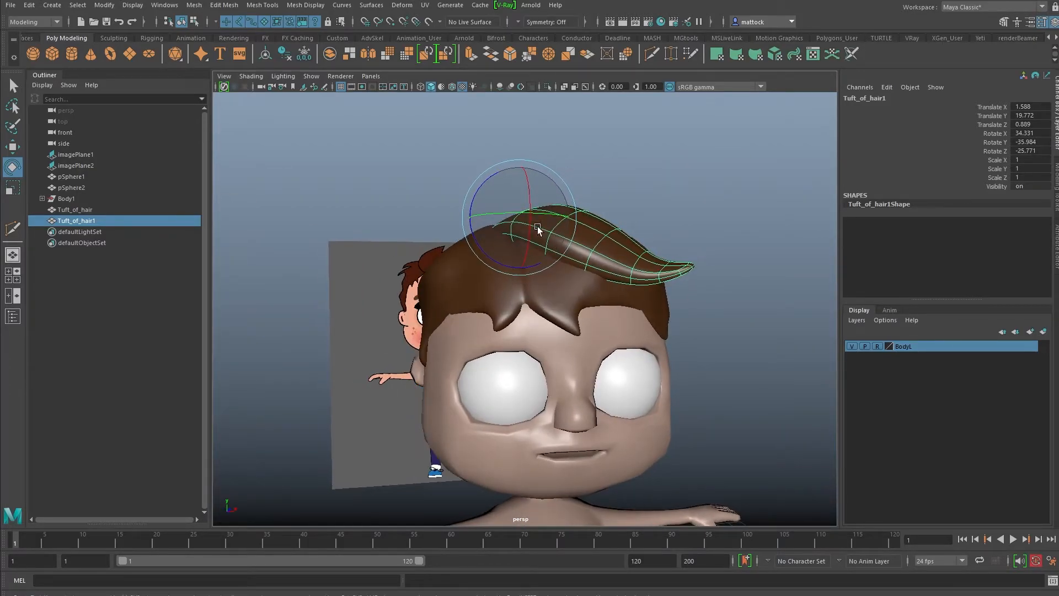
key(r)
drag(518, 218, 440, 280)
click(561, 214)
Duplicate Tuft_of_hair1 and place the copy behind it, rotated to about X -1.4, Y -28.7, Z -15.3.
alt+drag(597, 286, 504, 304)
key(ctrl+d)
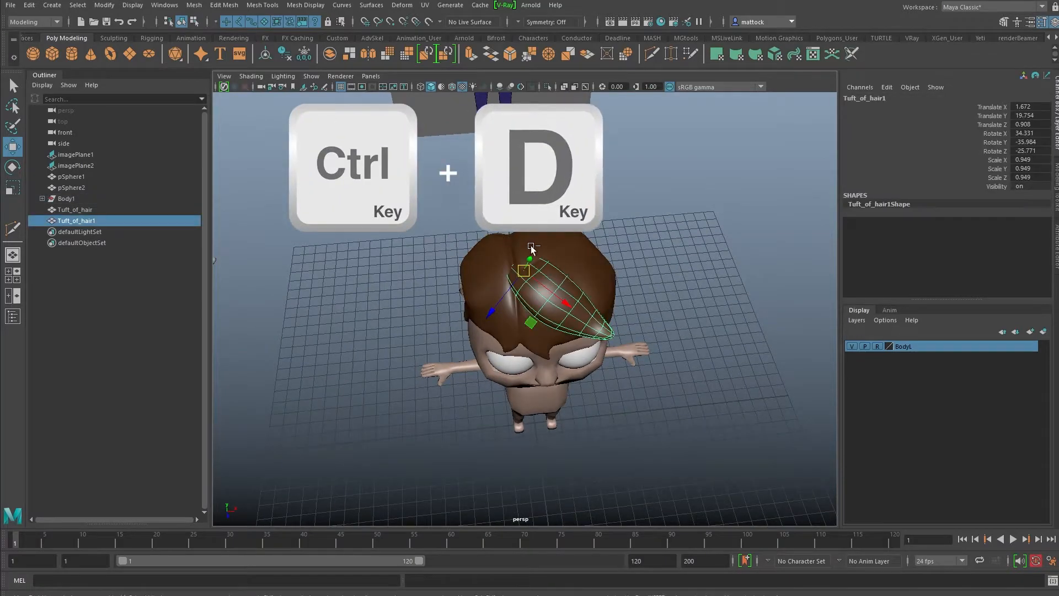
alt+drag(547, 243, 579, 245)
key(e)
mouse_move(562, 190)
mouse_down()
mouse_move(571, 175)
mouse_move(555, 186)
mouse_move(558, 208)
mouse_up()
mouse_move(554, 246)
alt+mouse_down()
mouse_move(454, 258)
mouse_move(416, 247)
mouse_move(568, 258)
alt+mouse_up()
alt+right_drag(622, 178, 630, 255)
alt+drag(629, 252, 655, 245)
Rotate the tip vertices of Tuft_of_hair2 and shift the vertices along its side to reshape it.
drag(698, 220, 637, 263)
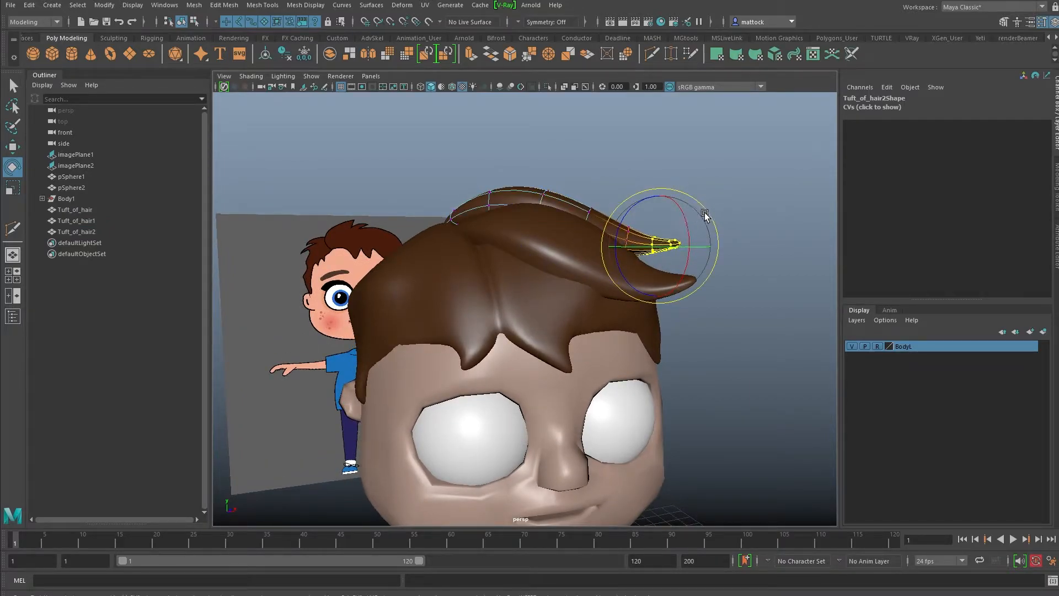
key(w)
alt+drag(651, 254, 497, 284)
drag(491, 243, 510, 276)
alt+drag(511, 276, 515, 225)
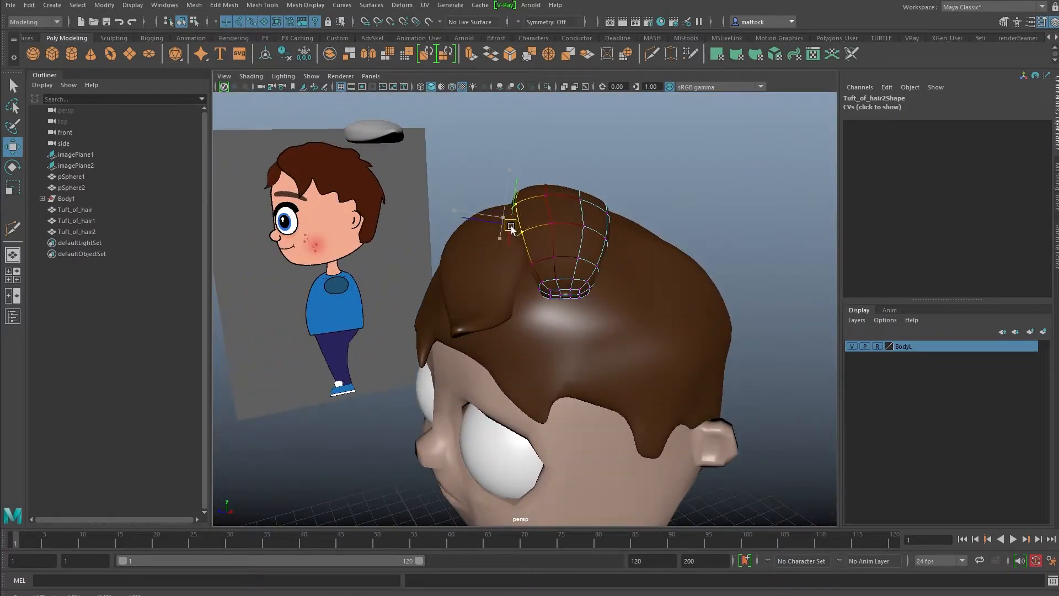
Move the front-half vertices of Tuft_of_hair2 to bend its tip away from the front tuft, and return to object mode.
alt+drag(490, 261, 620, 386)
drag(528, 461, 528, 460)
drag(525, 381, 514, 393)
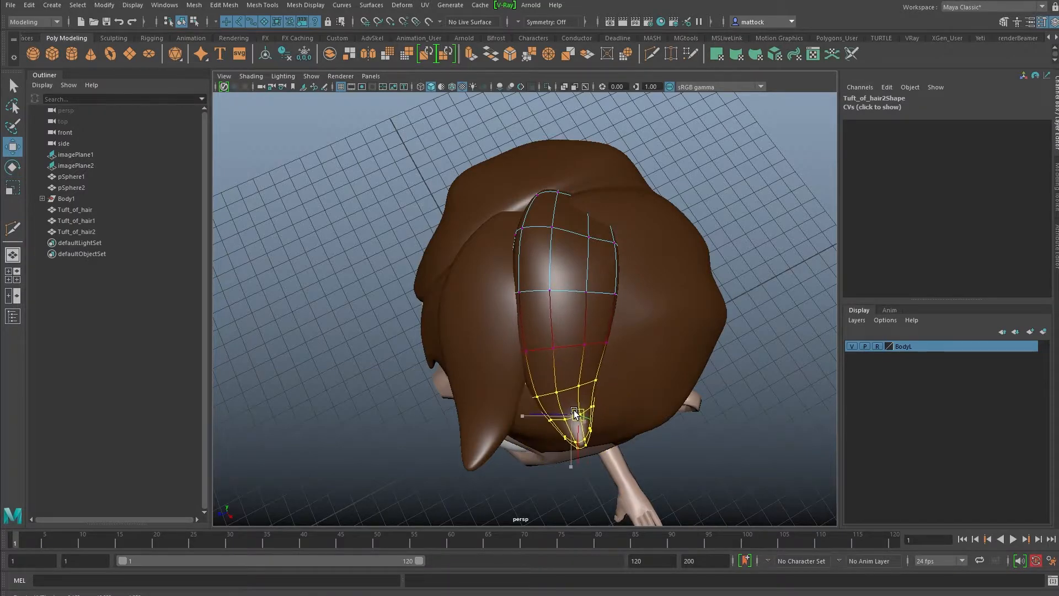
alt+drag(551, 353, 665, 287)
alt+drag(506, 227, 546, 232)
right_drag(514, 199, 466, 263)
click(559, 175)
Duplicate Tuft_of_hair2 and move the copy up and back to about X 1.7, Y 20.3, Z -0.9.
alt+drag(607, 303, 461, 283)
alt+drag(503, 167, 582, 308)
scroll(451, 240, up, 5)
click(557, 268)
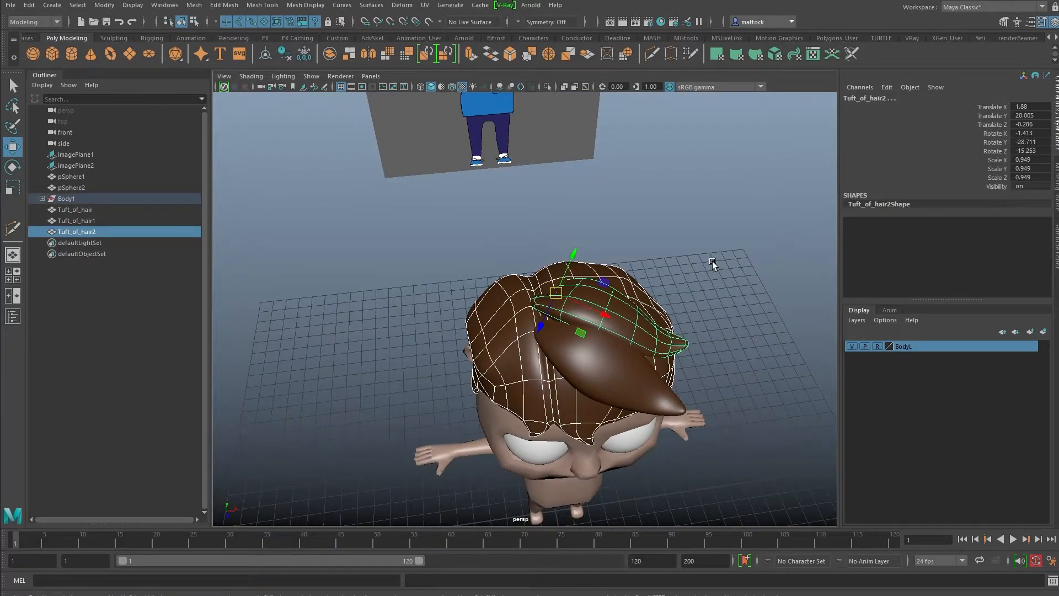
click(632, 322)
key(ctrl+d)
alt+drag(606, 313, 551, 286)
alt+drag(416, 295, 710, 278)
alt+drag(635, 280, 600, 291)
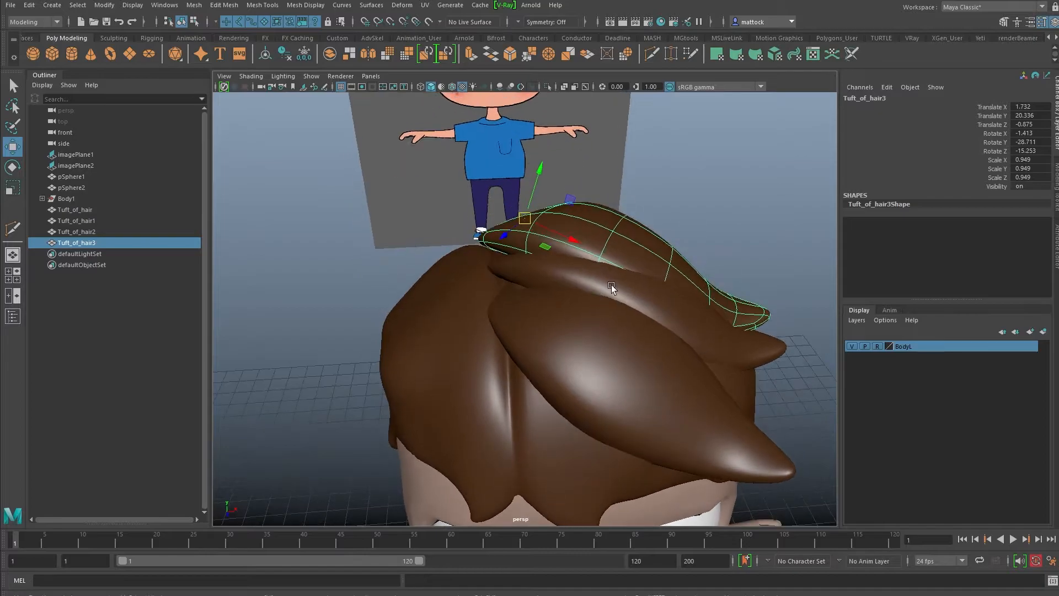
Scale Tuft_of_hair3 down uniformly to about 0.655.
key(e)
key(r)
drag(521, 220, 426, 246)
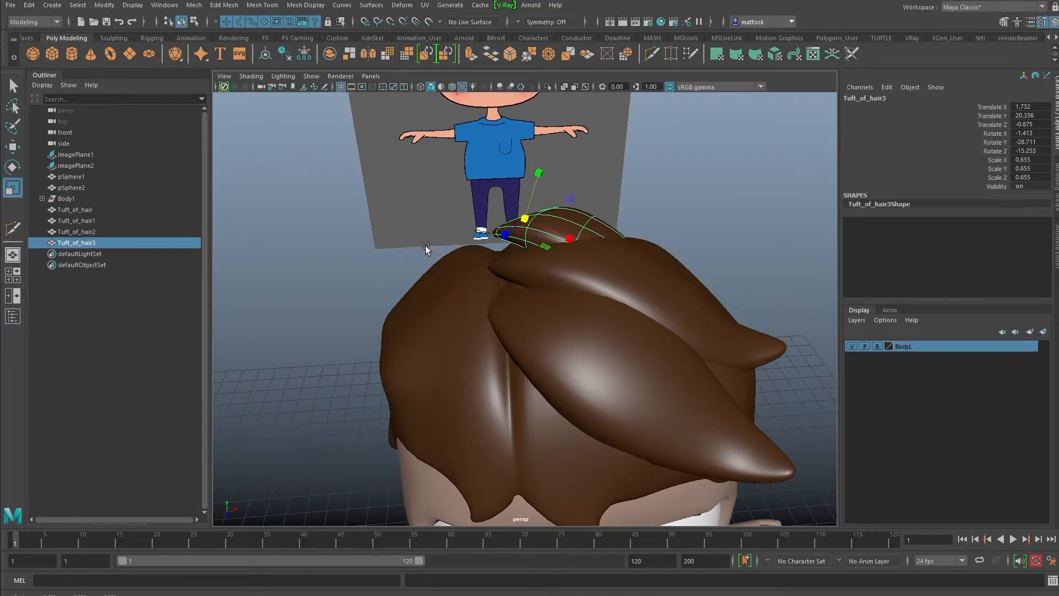
Rotate Tuft_of_hair3 and move it down onto the crown behind the two front tufts.
drag(557, 223, 500, 224)
key(w)
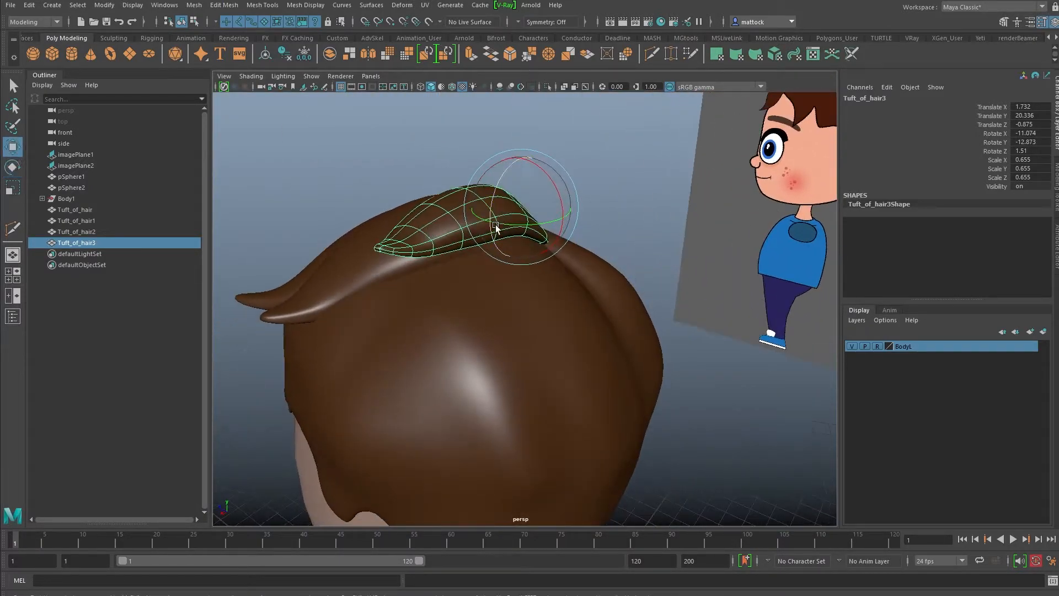
key(w)
alt+drag(489, 263, 408, 254)
drag(521, 202, 706, 260)
drag(543, 190, 521, 179)
key(w)
drag(518, 231, 463, 259)
Scale, rotate and move the tip vertices of Tuft_of_hair3 to bend its end, and return to object mode.
right_drag(560, 213, 549, 221)
alt+drag(551, 220, 665, 161)
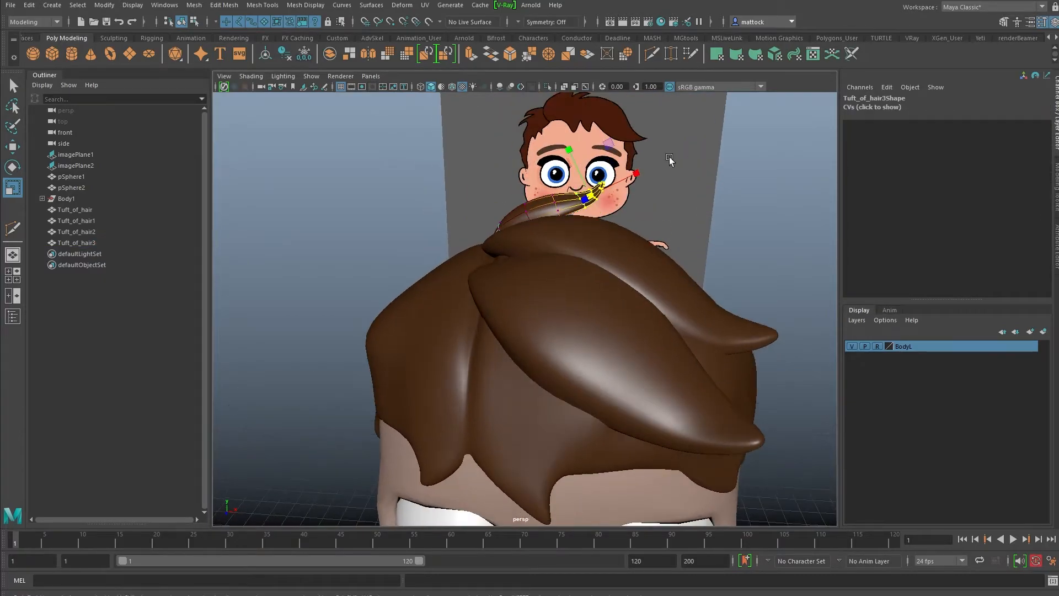
key(e)
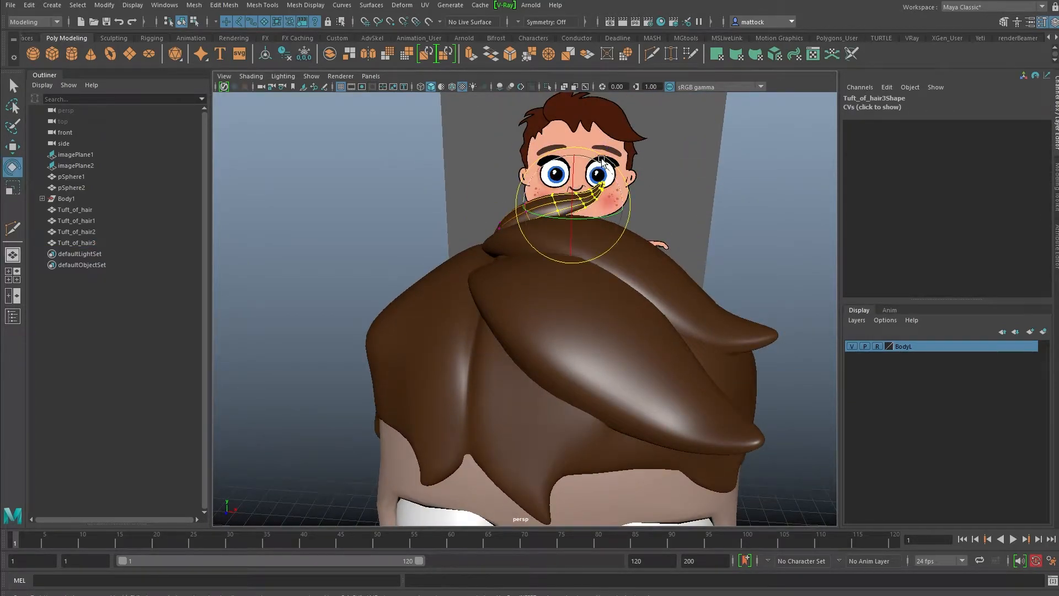
key(w)
drag(574, 199, 605, 267)
right_drag(531, 219, 583, 201)
click(736, 210)
Duplicate Tuft_of_hair3 and rotate the copy to about X -177.6, Y 17.7, Z 192.2 so it points to the opposite side.
alt+drag(736, 210, 488, 214)
alt+drag(544, 326, 512, 194)
click(584, 215)
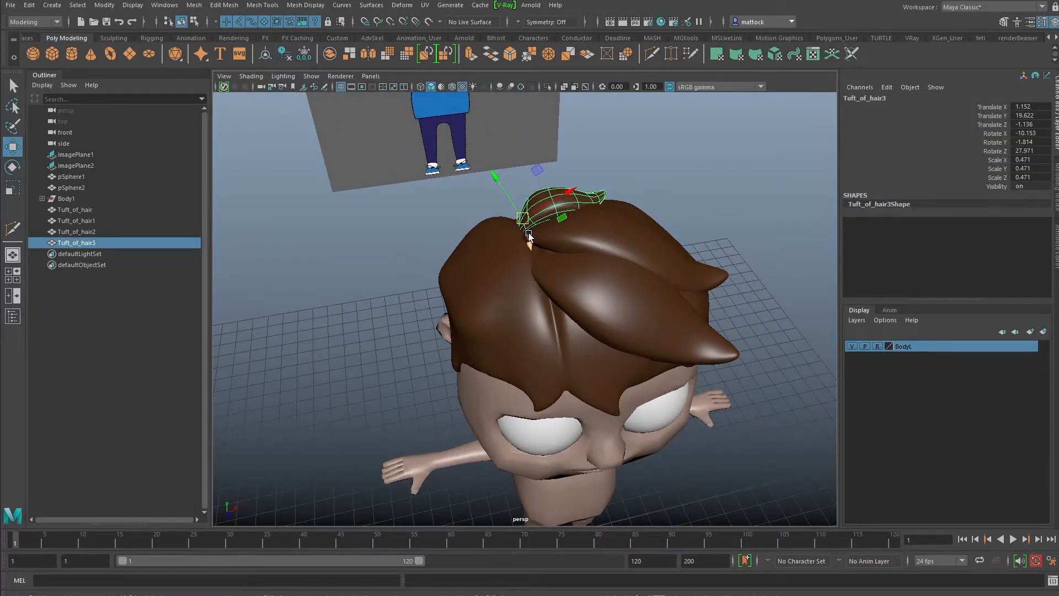
key(ctrl+d)
alt+drag(531, 236, 463, 272)
key(e)
Add another tuft copy, Tuft_of_hair5, on the same side of the crown, scaled to about 0.591 with Y flattened to 0.373.
click(636, 196)
click(569, 217)
key(r)
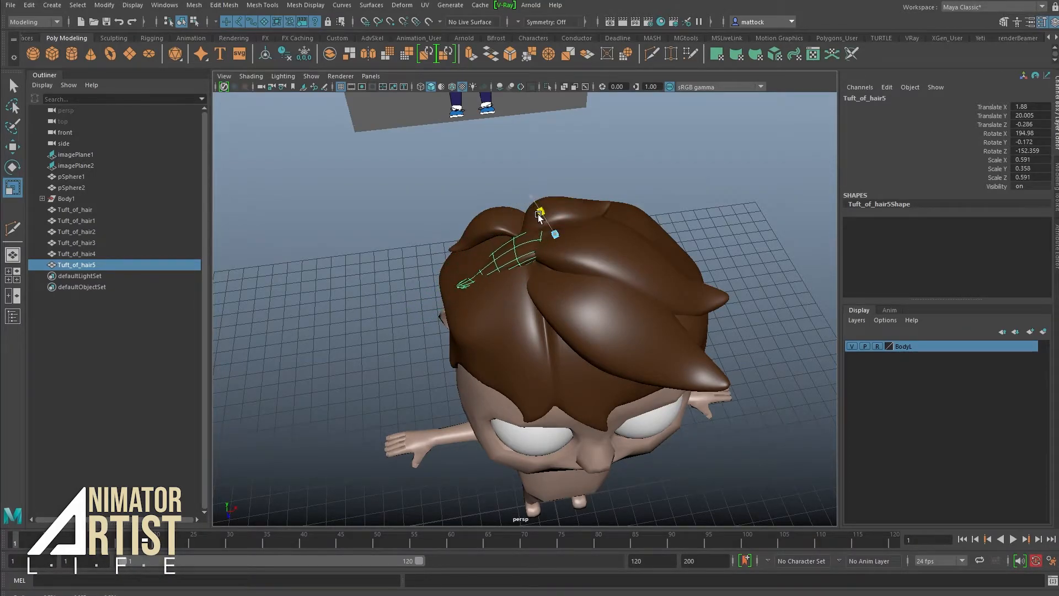
alt+drag(529, 272, 529, 213)
alt+drag(463, 248, 621, 247)
alt+drag(556, 216, 571, 157)
Rotate Tuft_of_hair5 to follow the scalp and move it to about X 1.0, Y 19.8, Z -0.4.
key(e)
alt+drag(568, 220, 543, 182)
key(w)
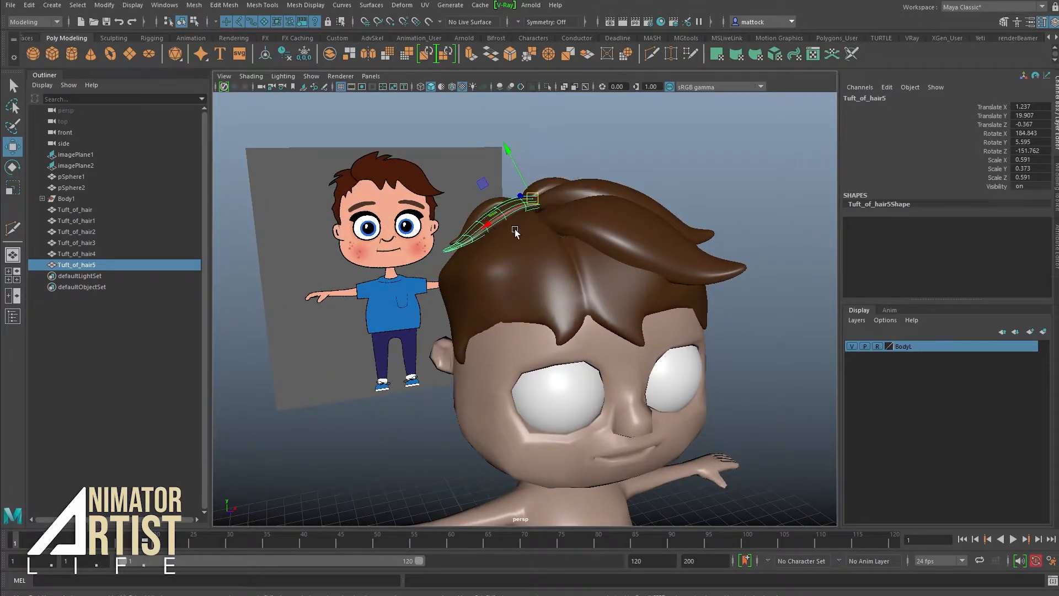
alt+drag(515, 229, 488, 229)
drag(530, 199, 523, 204)
alt+drag(500, 259, 564, 258)
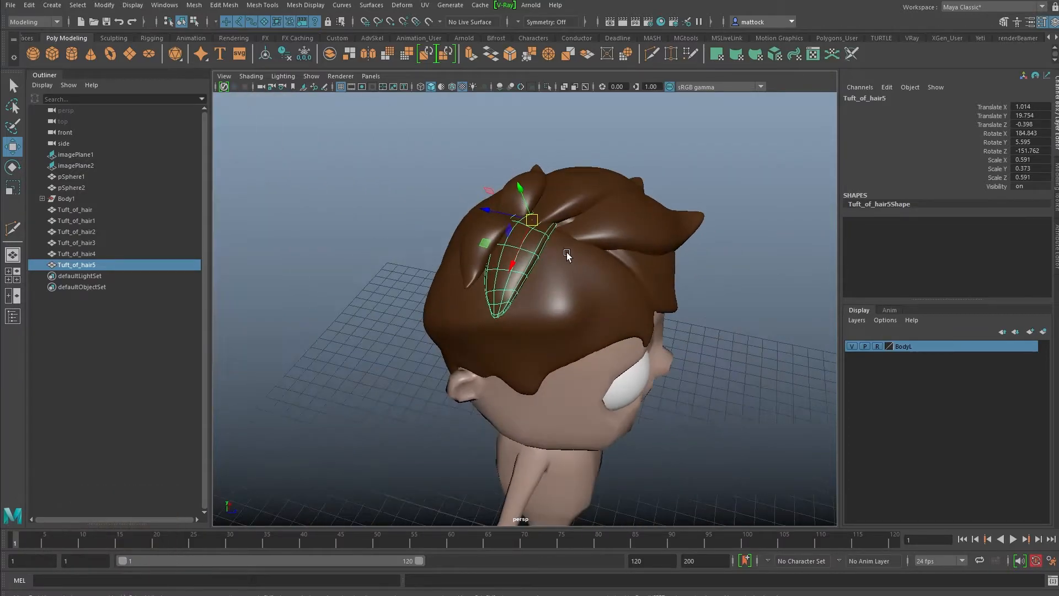
Duplicate Tuft_of_hair5 forward to about X 1.2, Y 19.6, Z 0.6, rotate the copy and scale it to 0.503 with Y 0.685.
key(ctrl+d)
drag(533, 222, 559, 210)
key(e)
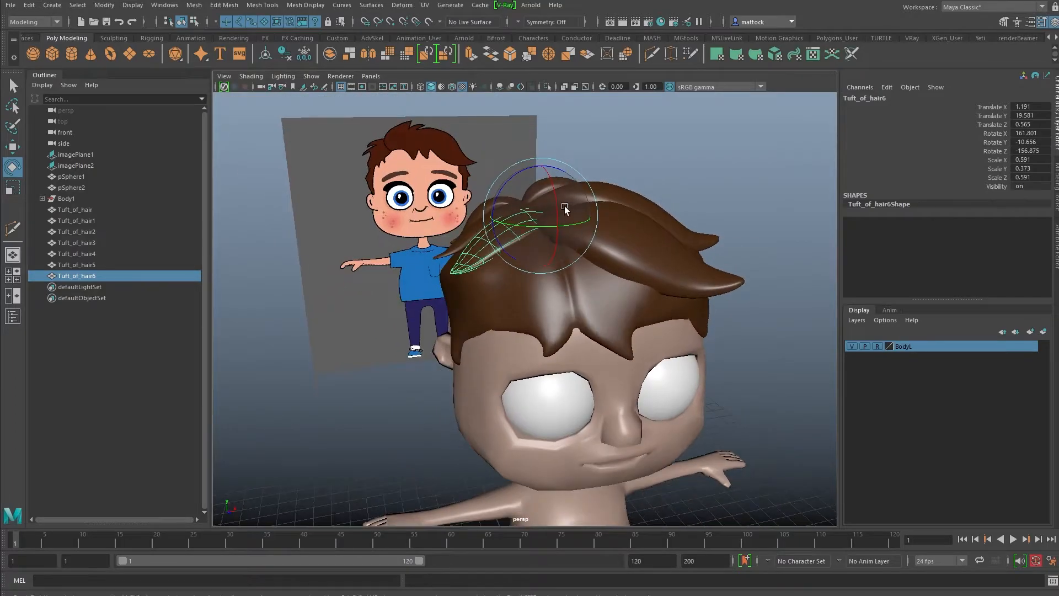
key(r)
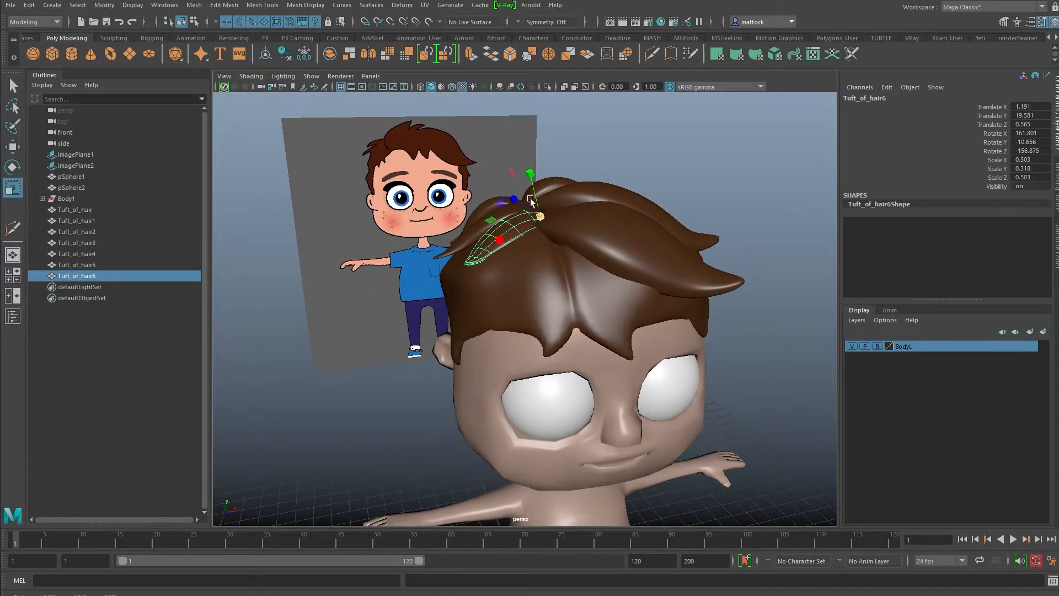
alt+drag(524, 227, 534, 241)
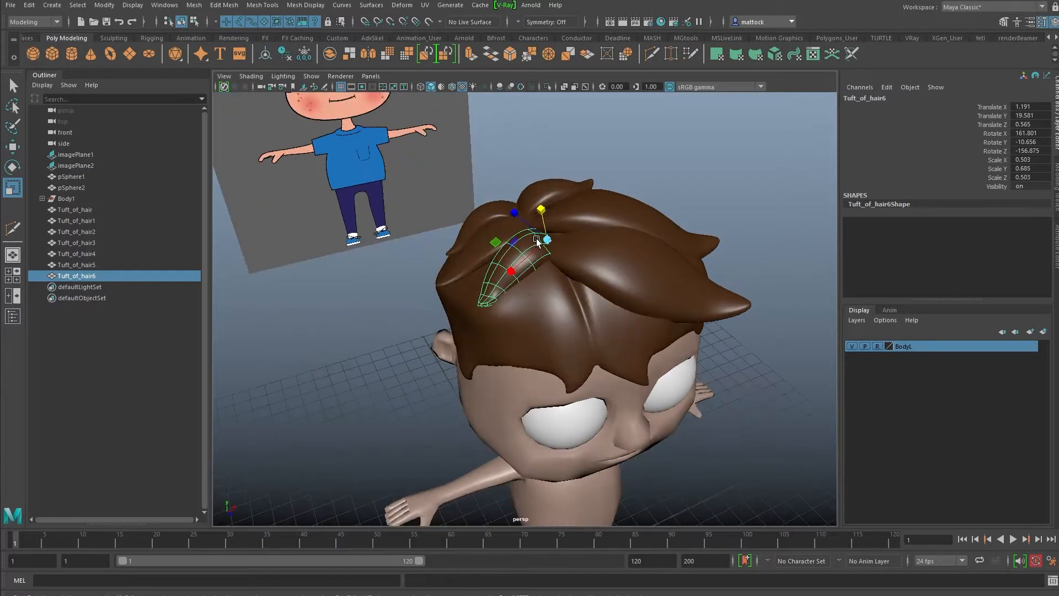
Move and rotate the tip vertices of Tuft_of_hair6 to curve it down against the head, and return to object mode.
right_click(524, 249)
right_drag(488, 241, 473, 241)
alt+drag(473, 241, 424, 238)
drag(424, 259, 444, 243)
alt+drag(478, 269, 450, 257)
key(e)
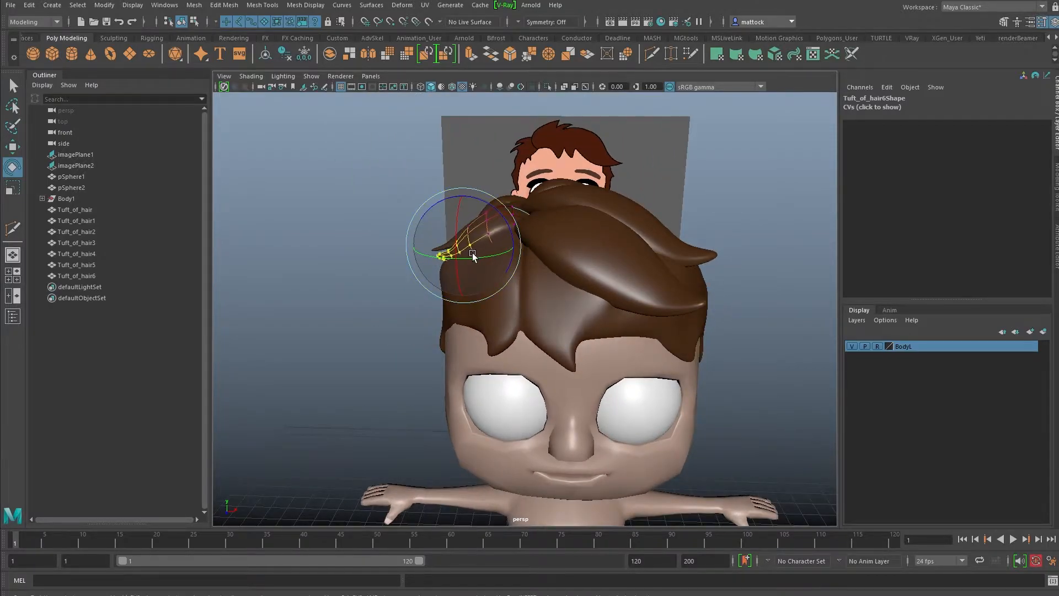
key(w)
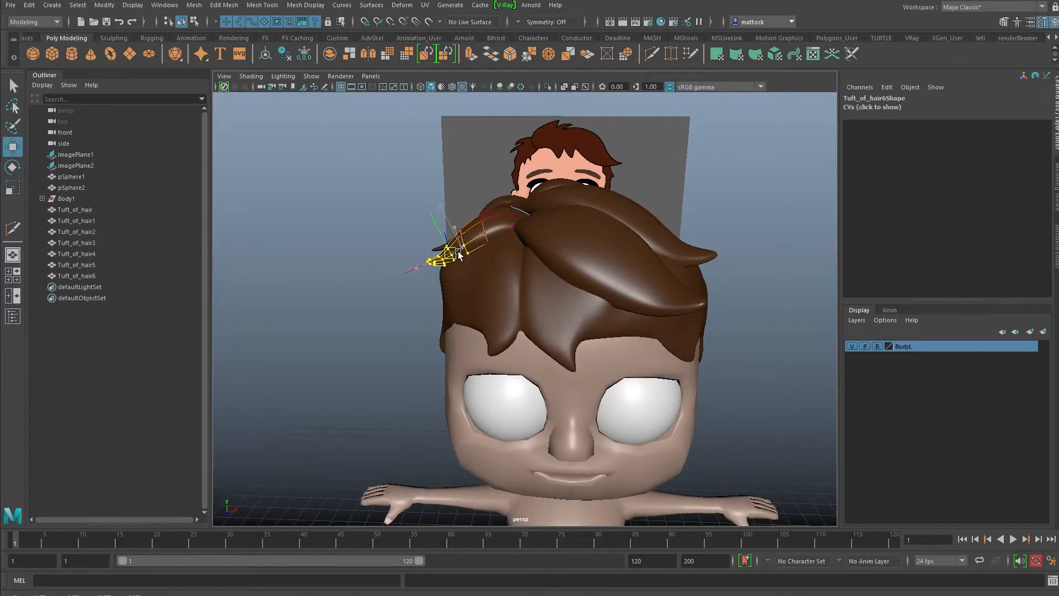
key(e)
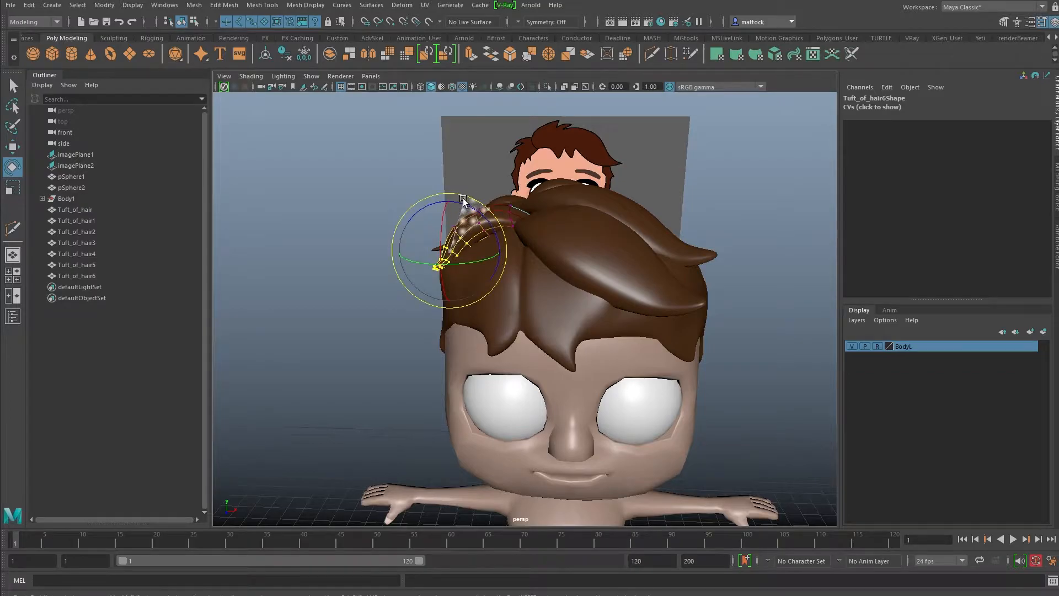
alt+drag(474, 208, 500, 304)
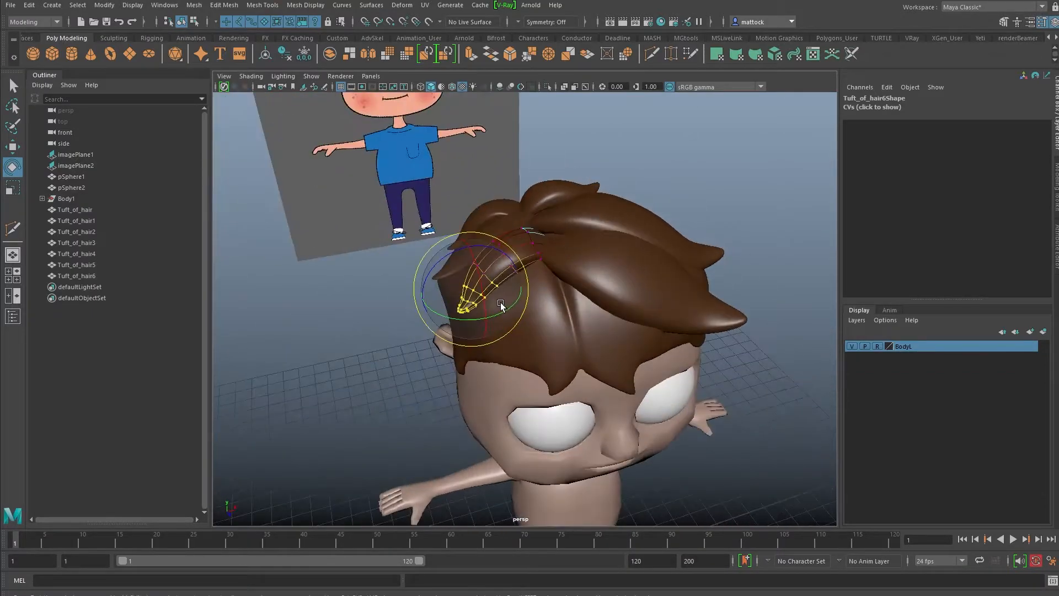
right_drag(523, 247, 579, 230)
click(695, 210)
Select all the hair pieces and switch them to unsmoothed display.
alt+drag(695, 211, 547, 209)
drag(632, 173, 500, 252)
alt+drag(579, 221, 552, 230)
mouse_move(666, 175)
alt+mouse_down()
mouse_move(650, 209)
mouse_move(688, 184)
mouse_move(499, 241)
mouse_move(422, 227)
mouse_move(597, 229)
mouse_move(657, 255)
mouse_move(483, 278)
mouse_move(417, 222)
mouse_move(730, 226)
alt+mouse_up()
click(687, 185)
scroll(531, 229, up, 3)
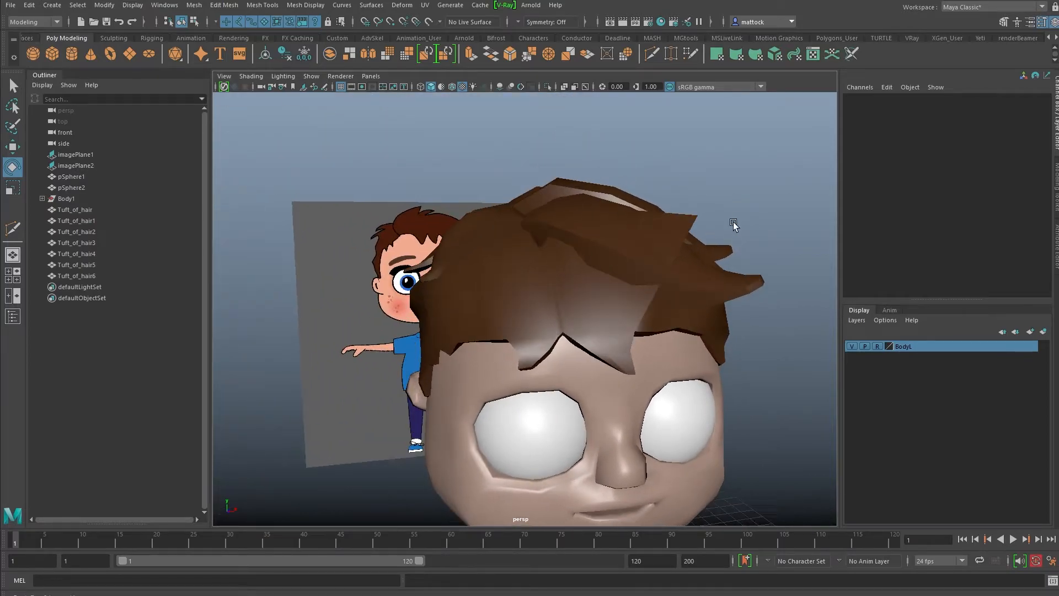
Select the hair cap with Tuft_of_hair1 to Tuft_of_hair6 and soften their edges.
drag(510, 283, 509, 284)
alt+right_drag(655, 251, 500, 226)
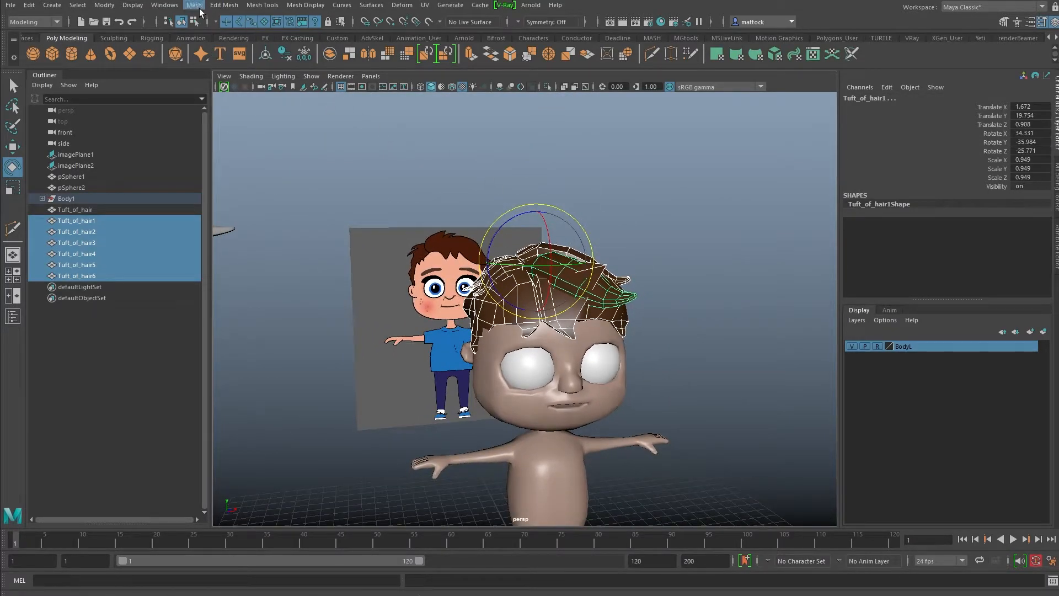
click(194, 5)
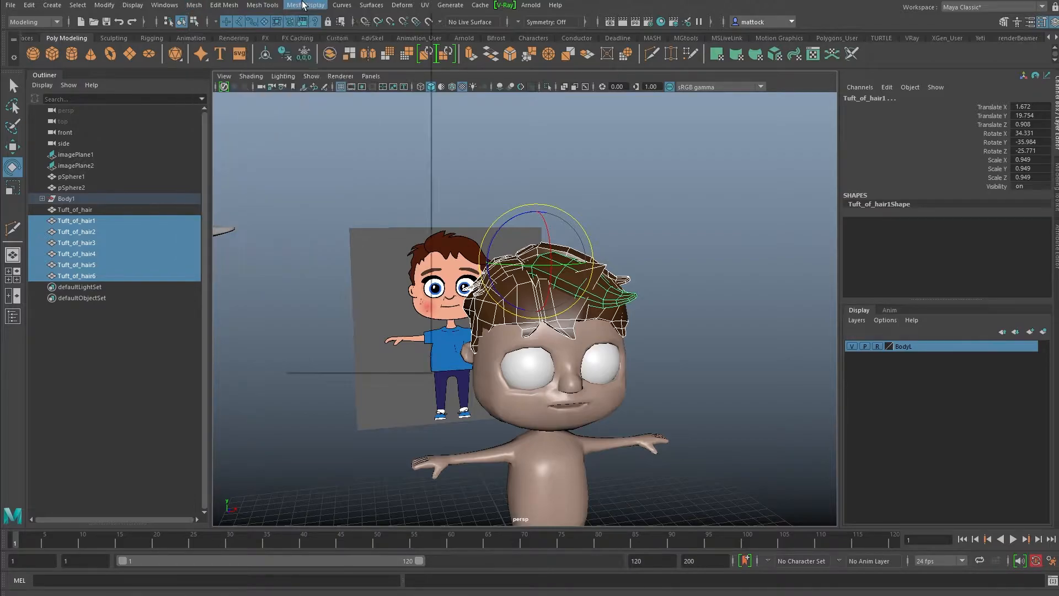
mouse_move(310, 4)
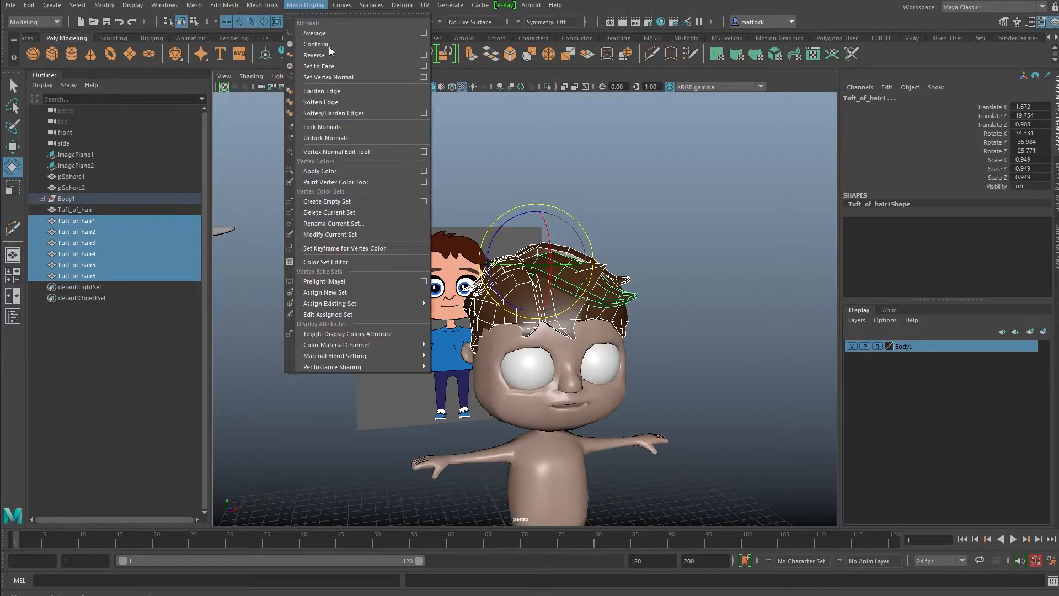
click(327, 102)
Reselect the hair cap and all six tufts and display them with smooth mesh preview.
key(w)
click(630, 181)
alt+drag(538, 261, 621, 205)
scroll(533, 264, up, 3)
drag(527, 264, 572, 241)
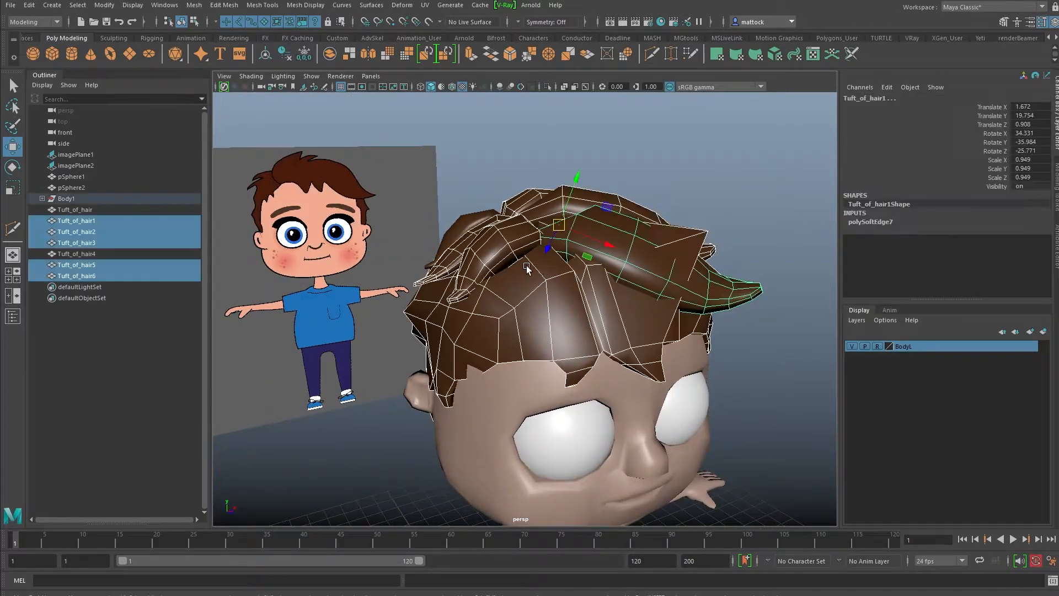
shift+click(478, 220)
alt+drag(478, 219, 546, 174)
key(3)
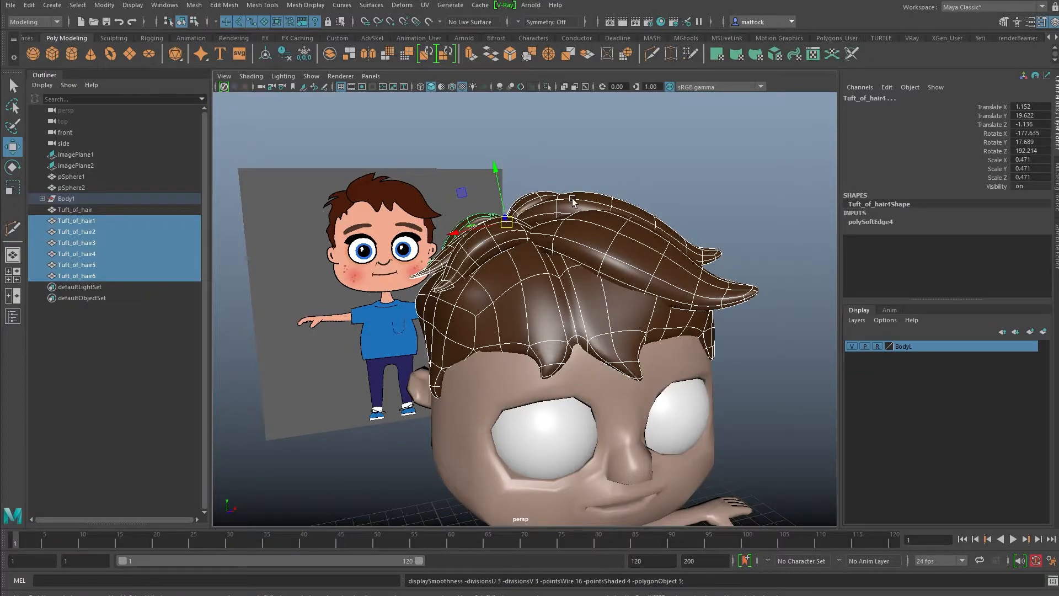
Duplicate a large front tuft and place the rotated copy, Tuft_of_hair7, on the back of the crown.
alt+drag(569, 276, 643, 194)
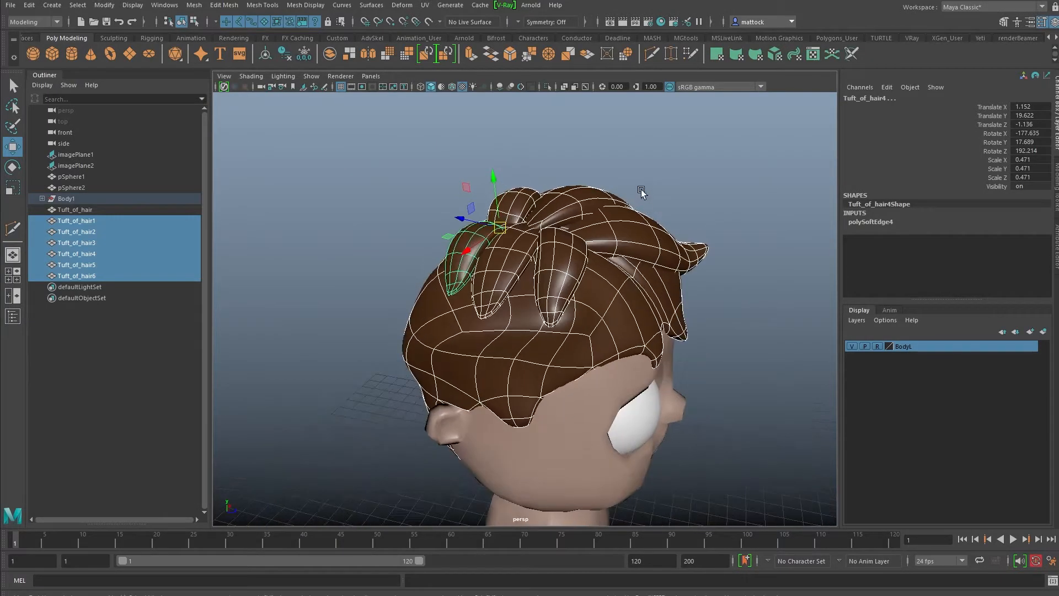
alt+drag(539, 275, 598, 236)
click(689, 193)
click(492, 286)
key(ctrl+d)
alt+drag(599, 236, 609, 271)
Move and rotate the tip and middle vertices of Tuft_of_hair7 to wrap it around the head, and return to object mode.
right_click(606, 271)
click(571, 271)
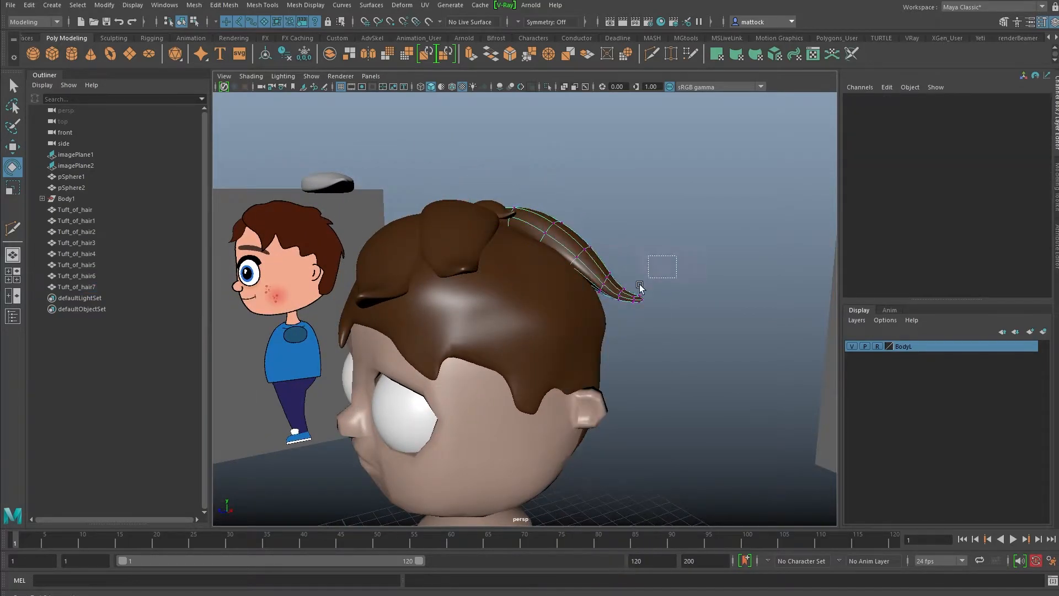
drag(674, 258, 597, 321)
drag(671, 274, 662, 294)
key(w)
key(e)
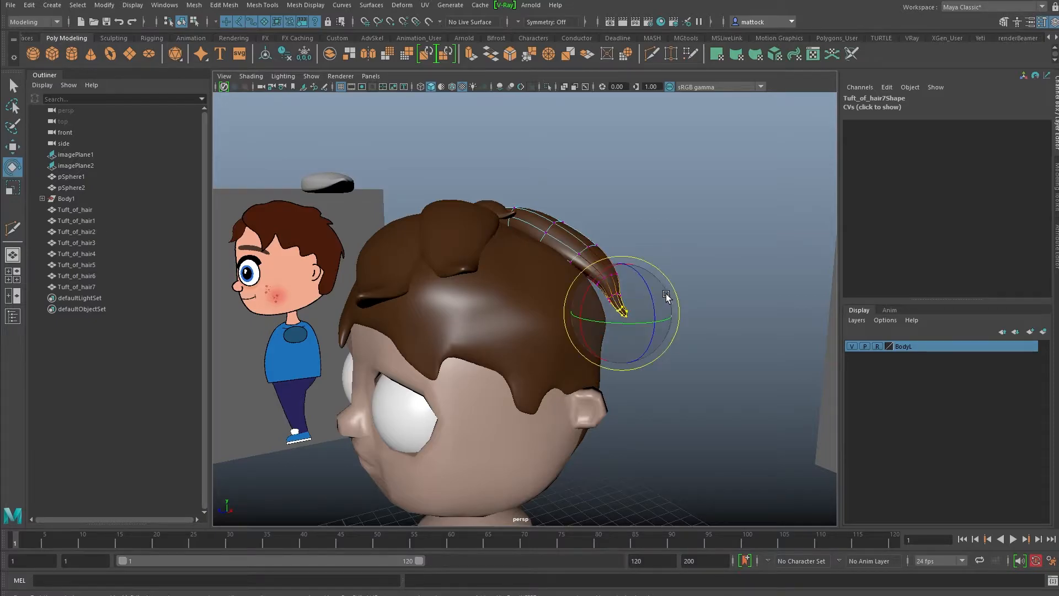
drag(607, 280, 607, 307)
key(w)
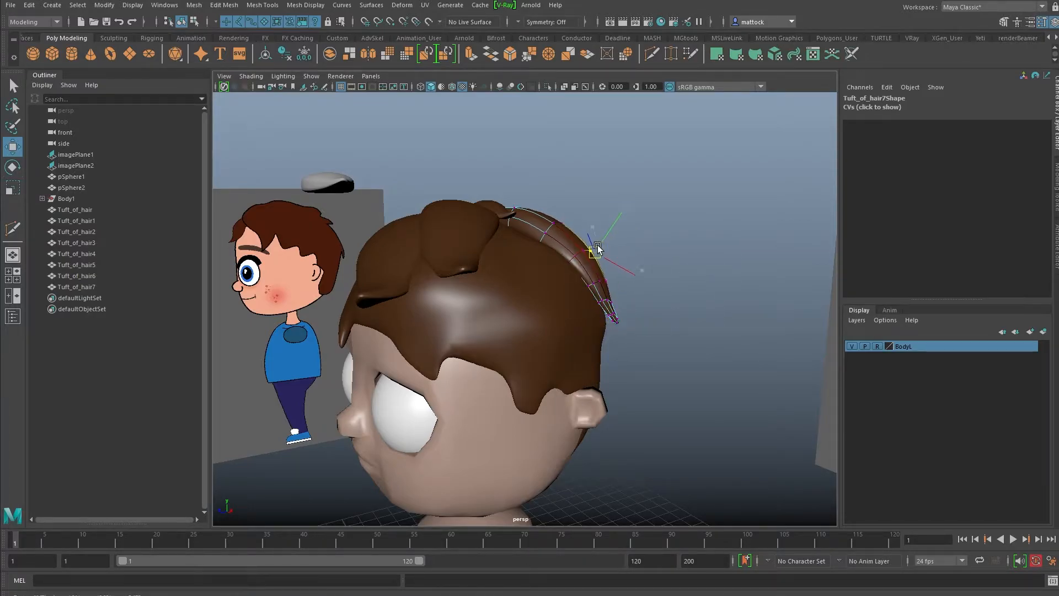
alt+drag(595, 249, 539, 247)
right_drag(539, 246, 591, 229)
Duplicate Tuft_of_hair7, move the copy to about X 1.5, Y 19.5, Z -1.9 and rotate it to hang down the back.
alt+drag(730, 220, 540, 246)
alt+right_drag(539, 246, 501, 282)
click(517, 251)
mouse_move(501, 283)
alt+mouse_down()
mouse_move(517, 251)
mouse_move(485, 253)
mouse_move(484, 278)
alt+mouse_up()
click(662, 199)
click(518, 248)
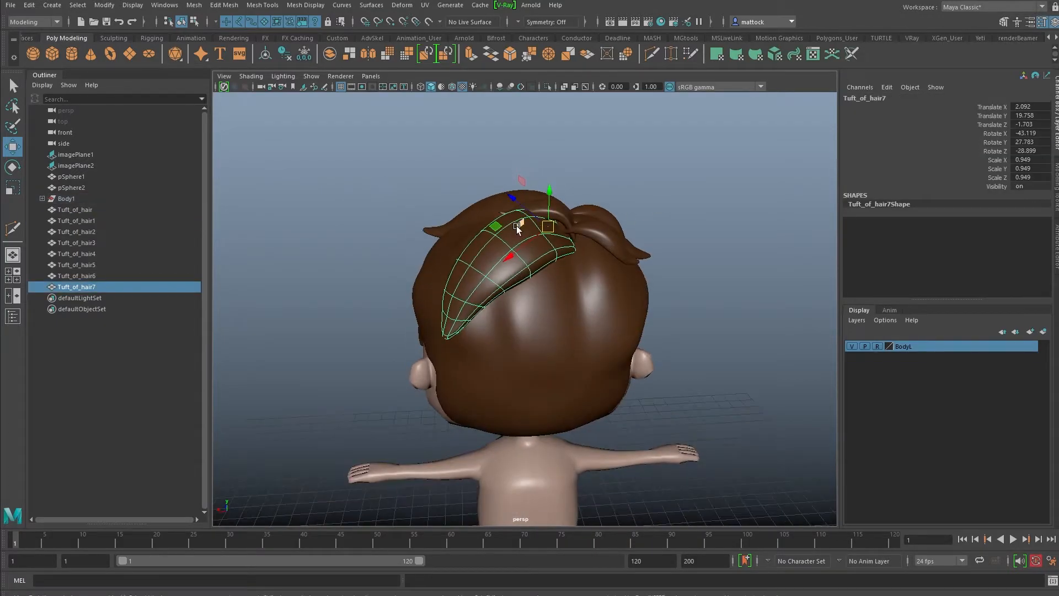
key(ctrl+d)
middle_drag(525, 260, 561, 259)
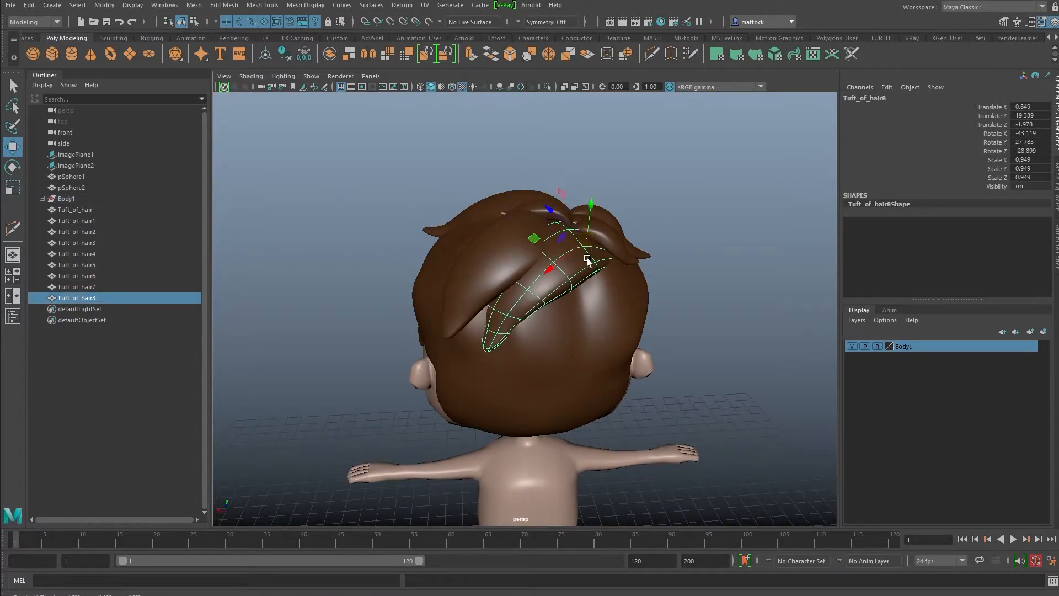
key(e)
drag(562, 259, 606, 226)
key(w)
key(e)
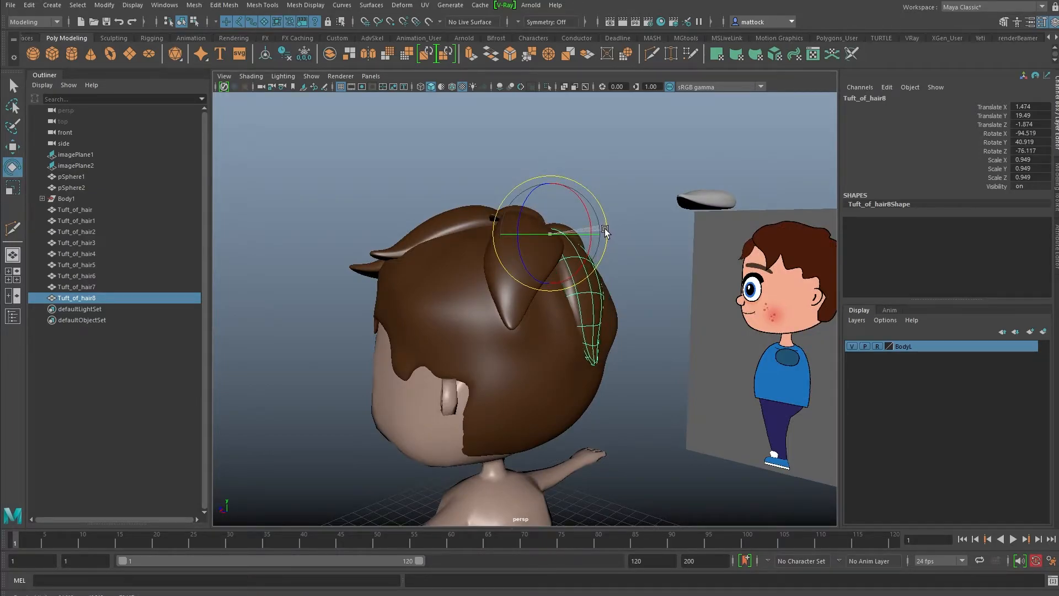
click(633, 272)
Move and rotate the tip vertices of Tuft_of_hair8 to fit the back of the head, and return to object mode.
alt+drag(634, 272, 496, 291)
click(463, 300)
right_click(460, 292)
right_drag(457, 295, 409, 292)
alt+drag(408, 292, 455, 400)
key(w)
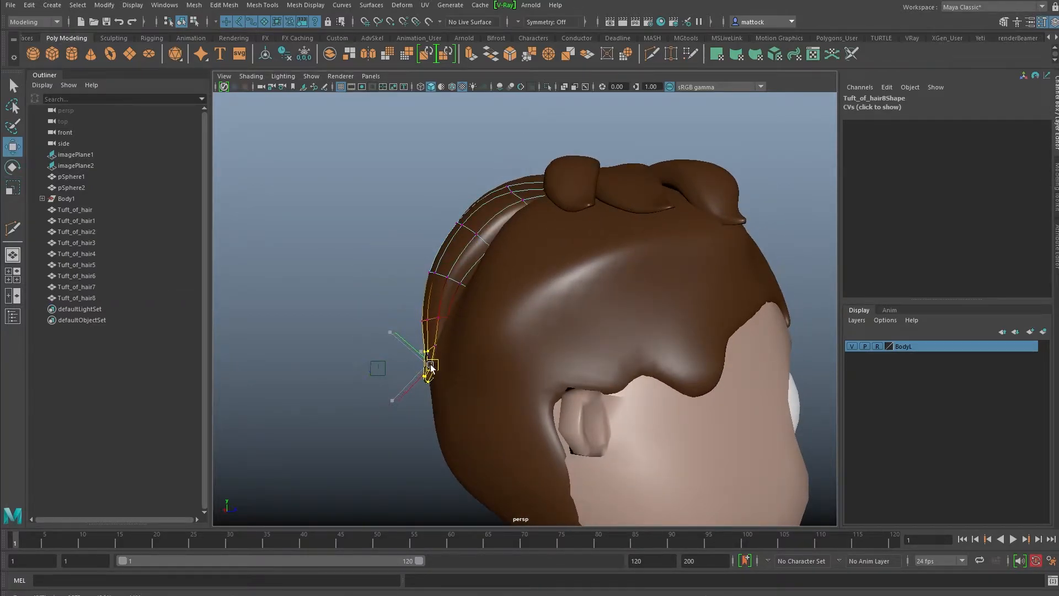
key(e)
drag(403, 317, 568, 267)
key(w)
right_drag(603, 256, 567, 269)
click(716, 250)
Duplicate Tuft_of_hair8 and move and rotate the copy to sit beside it at the back of the head.
alt+drag(767, 243, 580, 247)
click(549, 268)
key(ctrl+d)
key(e)
key(w)
key(e)
key(w)
alt+drag(573, 301, 519, 297)
click(697, 306)
Duplicate Tuft_of_hair9 and shift the copy around the back of the crown to form Tuft_of_hair10.
alt+drag(641, 283, 593, 286)
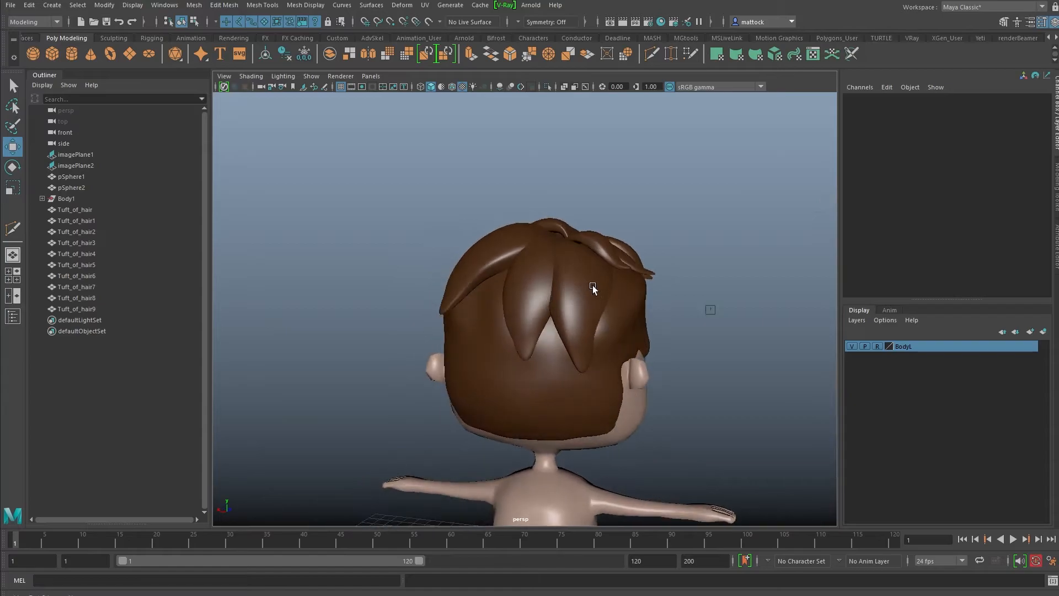
click(602, 247)
key(ctrl+d)
drag(579, 246, 606, 253)
alt+drag(563, 284, 503, 288)
drag(560, 260, 528, 242)
click(652, 260)
Duplicate another back tuft and move the copy sideways to place Tuft_of_hair11.
alt+drag(651, 260, 607, 295)
click(616, 287)
key(ctrl+d)
key(w)
drag(494, 266, 571, 267)
click(636, 203)
Duplicate Tuft_of_hair7, move the copy to about X 2.3, Y 19.6, Z -0.3 and rotate it to hang over the side.
alt+drag(635, 203, 480, 287)
alt+drag(557, 298, 623, 265)
alt+drag(546, 279, 521, 278)
click(541, 289)
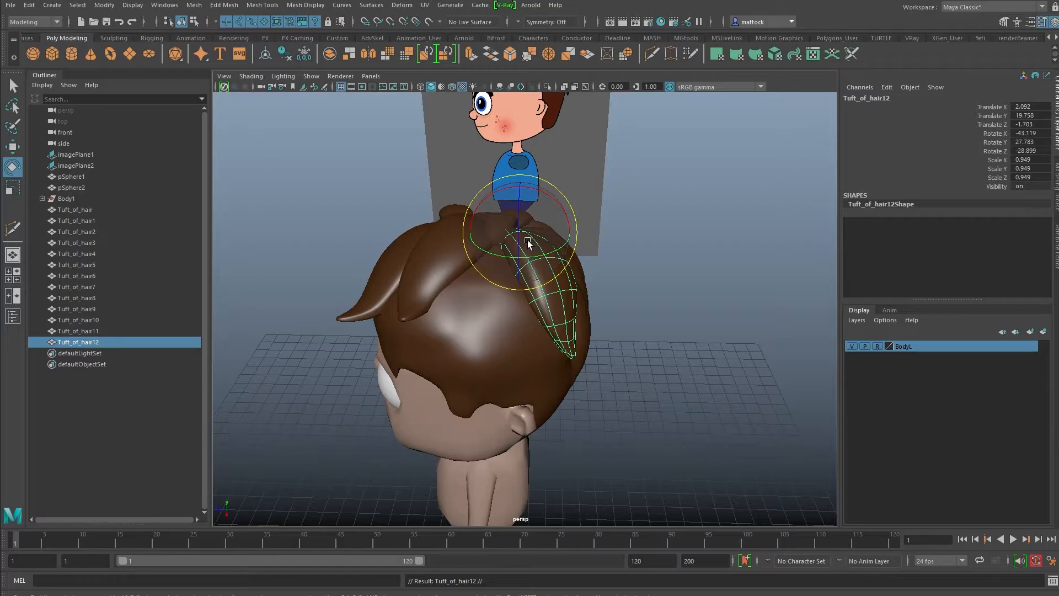
key(w)
drag(528, 240, 484, 232)
key(e)
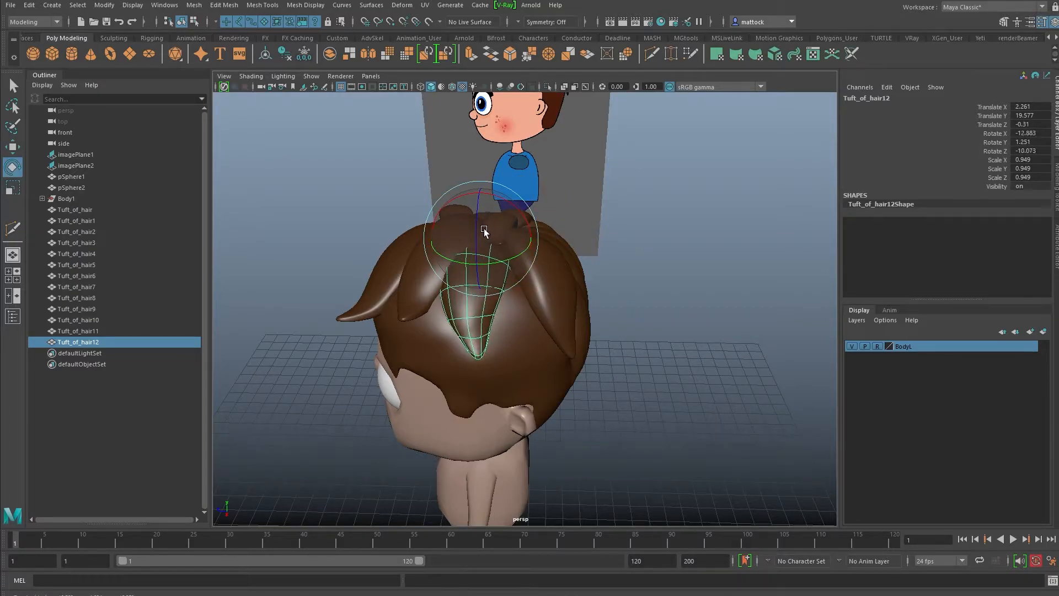
Duplicate Tuft_of_hair12 and place the rotated copy between the side and back tufts, at about X 2.5, Y 19.7, Z -0.6.
alt+drag(461, 298, 491, 292)
key(ctrl+d)
key(w)
drag(481, 253, 492, 273)
alt+drag(499, 325, 507, 234)
key(e)
key(w)
Widen Tuft_of_hair13 to a Z scale of 1.311 and rotate it to about X -19.6, Y 20.4, Z -22.9.
alt+drag(507, 235, 449, 240)
key(r)
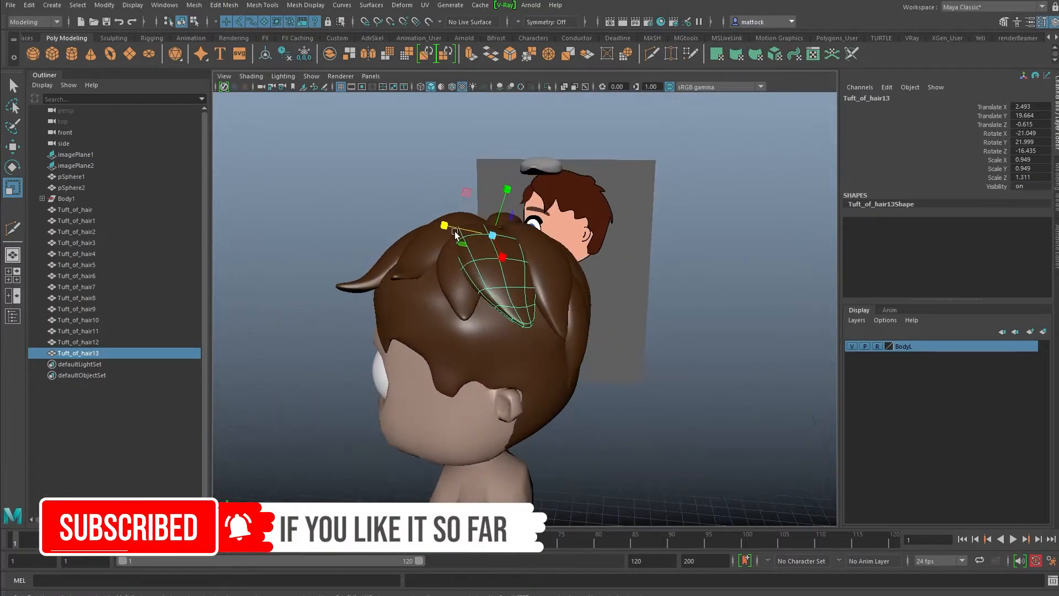
key(e)
drag(479, 188, 471, 190)
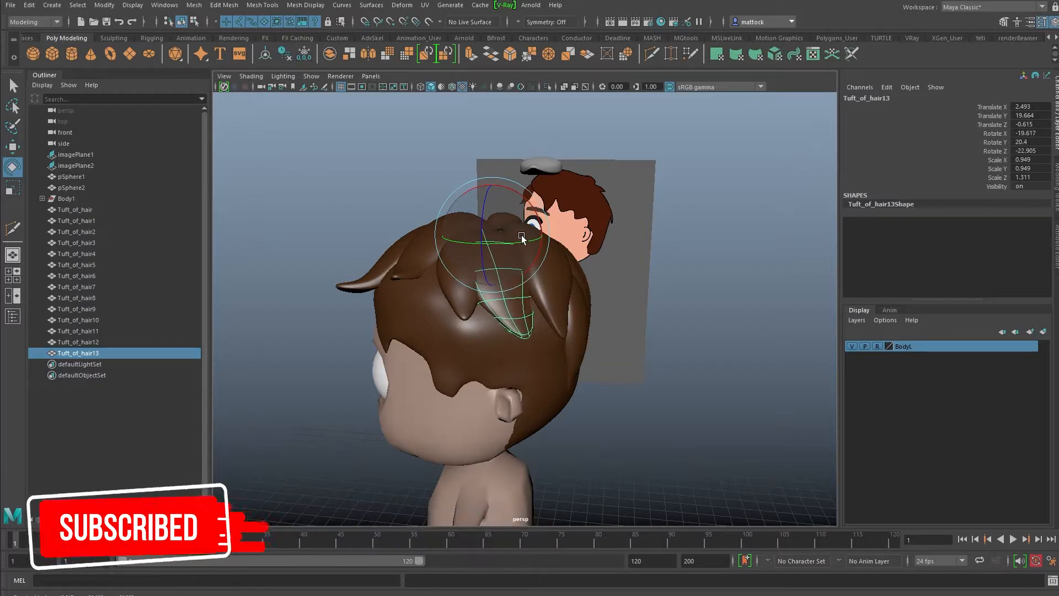
Examine the hair from the side, back and front to judge the coverage of the tufts.
click(708, 234)
alt+drag(708, 234, 696, 314)
alt+right_drag(696, 314, 509, 277)
alt+drag(509, 277, 714, 250)
alt+right_drag(714, 250, 524, 276)
alt+drag(524, 275, 539, 292)
scroll(475, 316, up, 8)
alt+middle_drag(475, 316, 462, 232)
alt+drag(461, 231, 485, 273)
scroll(325, 272, down, 3)
scroll(463, 265, up, 4)
alt+middle_drag(453, 249, 445, 310)
alt+drag(497, 193, 468, 258)
Duplicate a front tuft, flatten the copy to a Y scale of 0.489 and place it over the forehead at about X 1.4, Y 19.5, Z 1.3.
click(481, 302)
key(ctrl+d)
key(r)
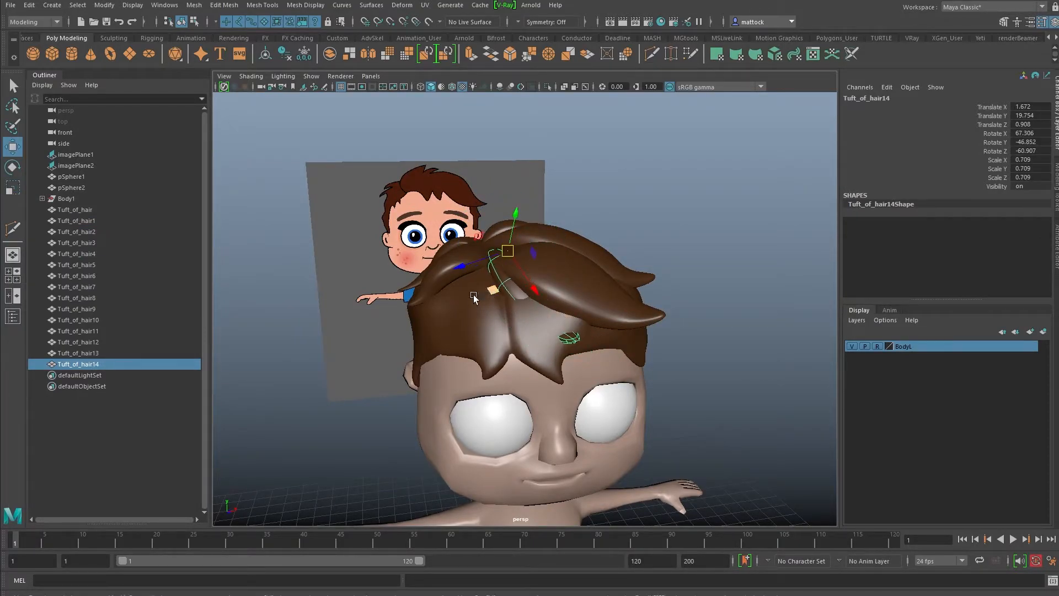
alt+drag(479, 297, 455, 251)
alt+drag(496, 300, 613, 207)
alt+drag(613, 232, 512, 298)
key(w)
drag(499, 253, 517, 240)
key(e)
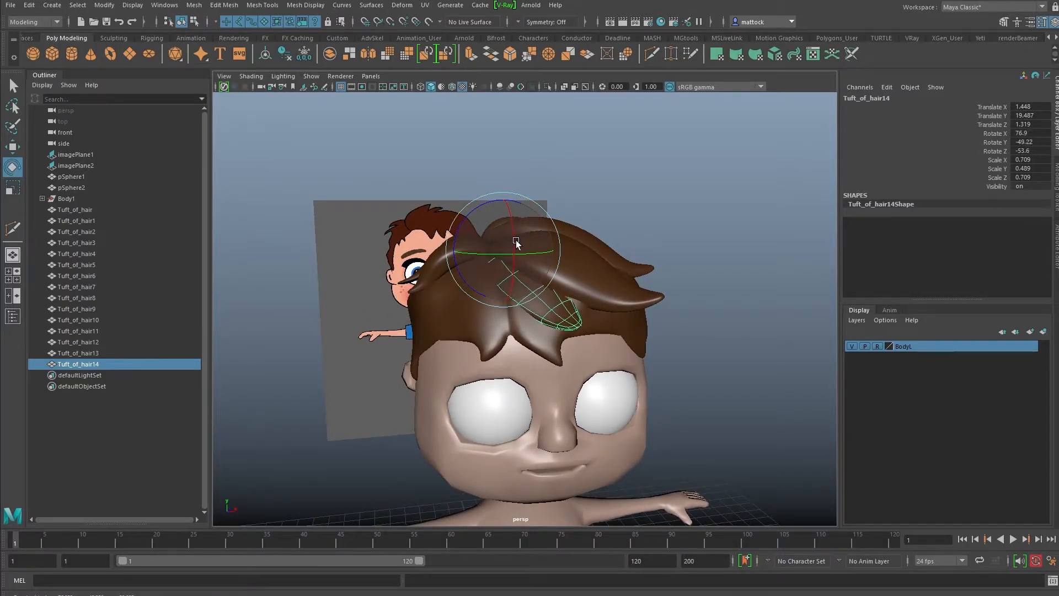
Reshape the front tuft by moving its vertices so that it follows the hair base.
click(669, 220)
alt+right_drag(668, 219, 552, 242)
alt+drag(552, 243, 582, 276)
alt+right_drag(582, 276, 617, 278)
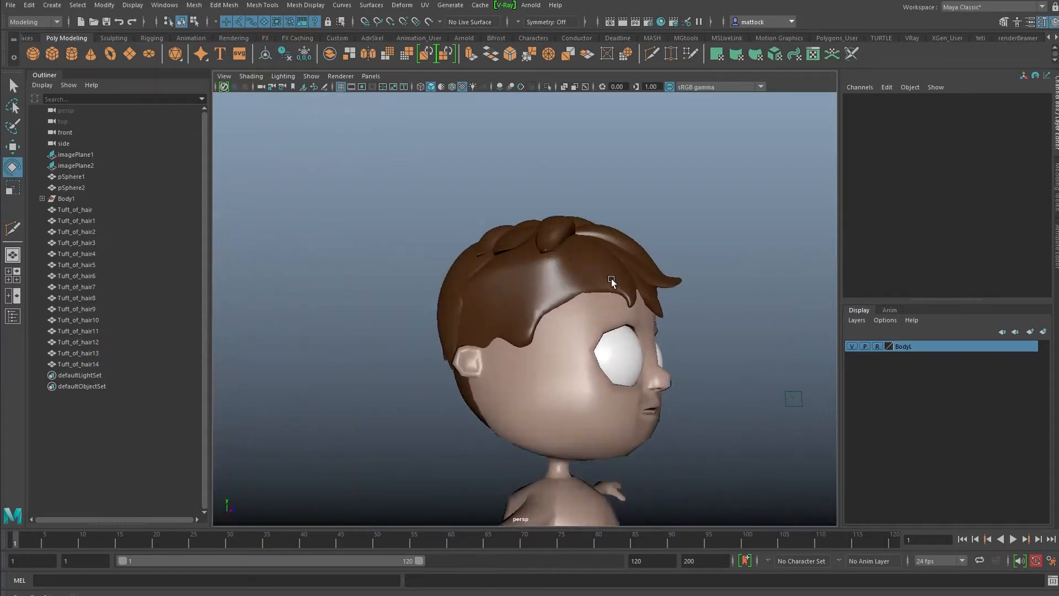
alt+middle_drag(618, 278, 493, 296)
alt+right_drag(494, 296, 525, 296)
alt+drag(526, 297, 515, 315)
click(543, 288)
right_drag(541, 288, 489, 291)
alt+drag(489, 291, 608, 267)
drag(550, 306, 550, 307)
drag(590, 257, 546, 299)
key(w)
right_drag(437, 280, 485, 263)
click(702, 247)
alt+right_drag(702, 246, 518, 261)
Duplicate Tuft_of_hair14, rotate the copy beside it at about X 0.9, Y 19.5, Z 1.4 and shrink it to scales 0.545, 0.376, 0.545.
click(559, 273)
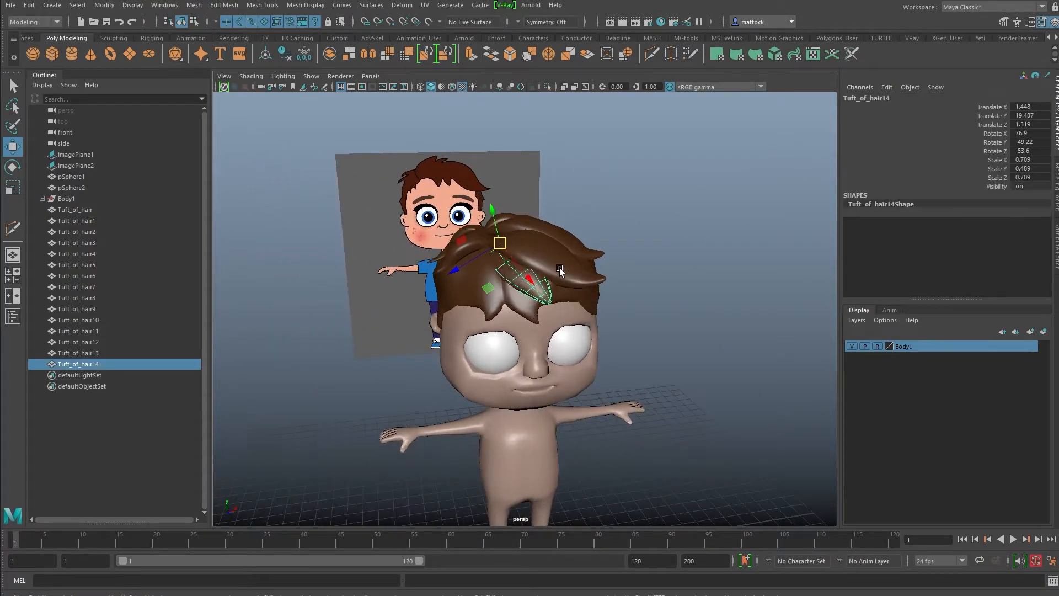
key(ctrl+d)
drag(483, 246, 465, 283)
key(e)
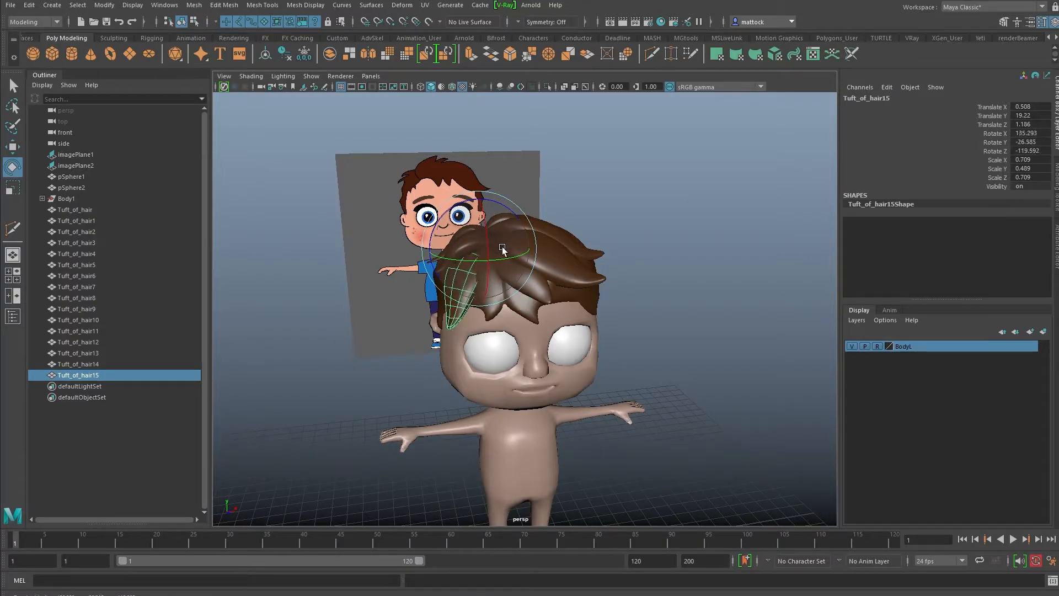
key(r)
scroll(486, 234, up, 4)
drag(467, 225, 470, 198)
scroll(401, 253, down, 3)
alt+drag(470, 197, 376, 225)
click(726, 201)
scroll(727, 201, down, 4)
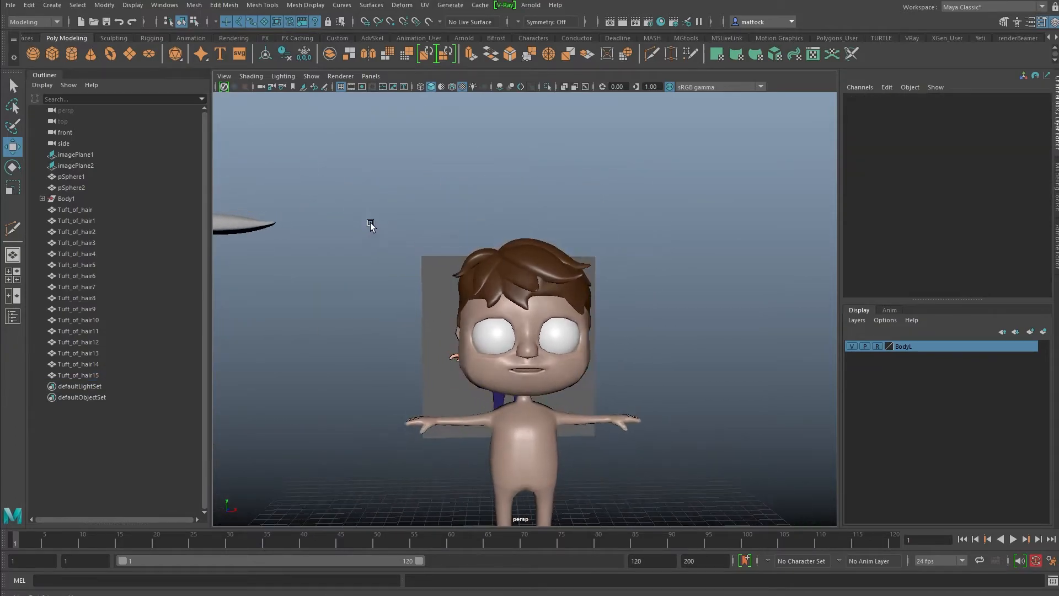
Group all the hair tufts from Tuft_of_hair to Tuft_of_hair15.
click(82, 210)
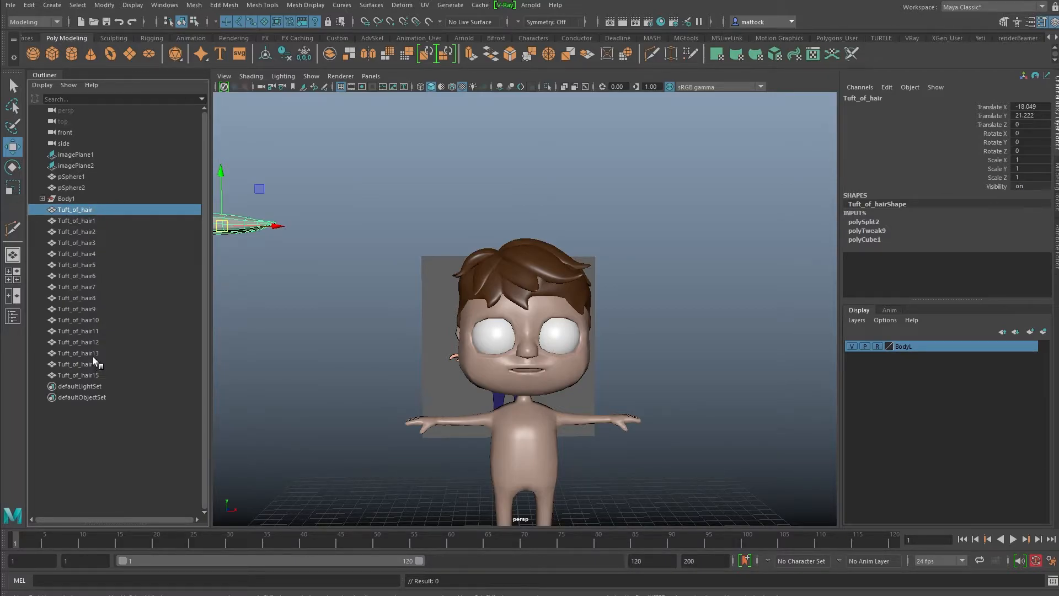
shift+click(88, 375)
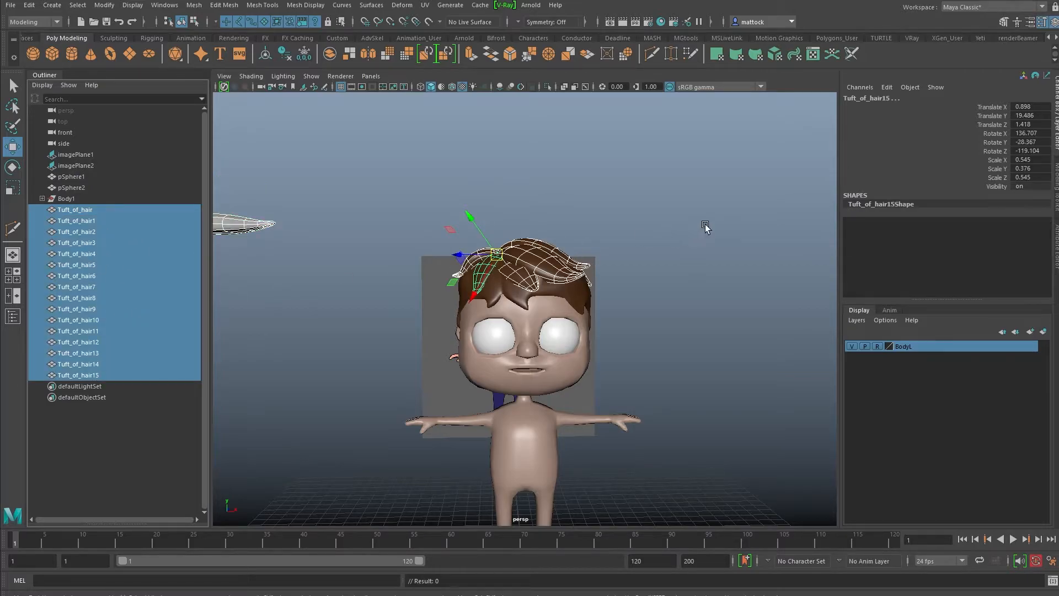
drag(699, 207, 505, 279)
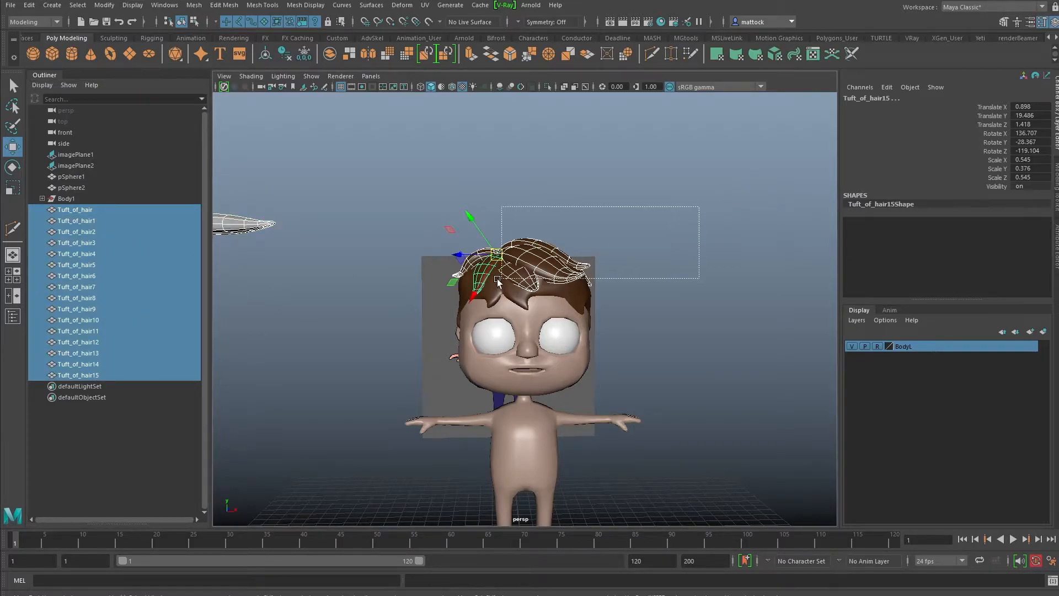
drag(646, 231, 693, 227)
key(ctrl+z)
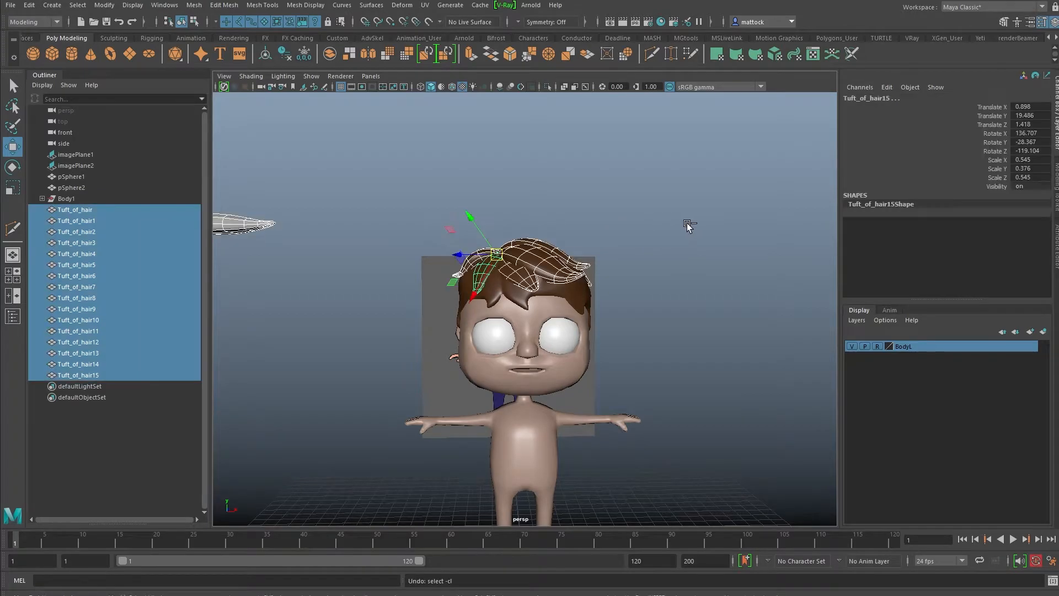
key(ctrl+g)
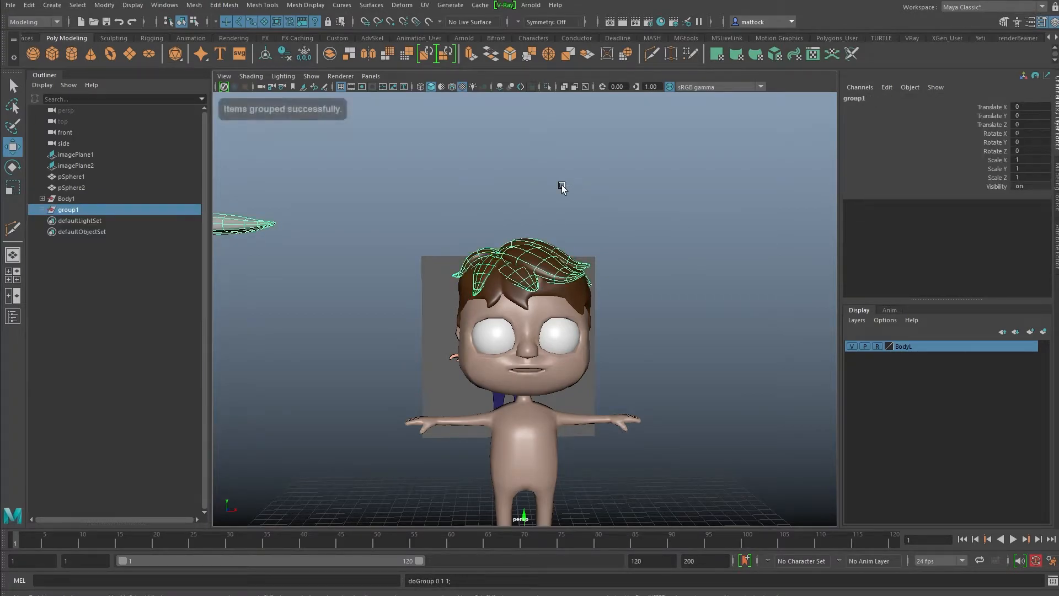
Expand the new tuft group and rename it Hair_Grp.
click(42, 210)
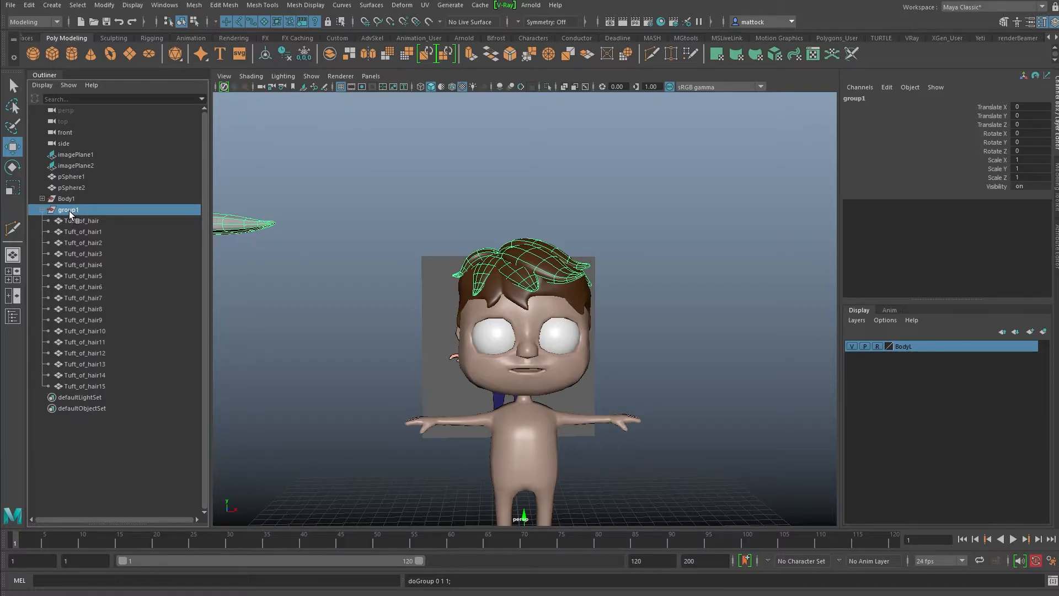
double_click(69, 211)
text(Hair )
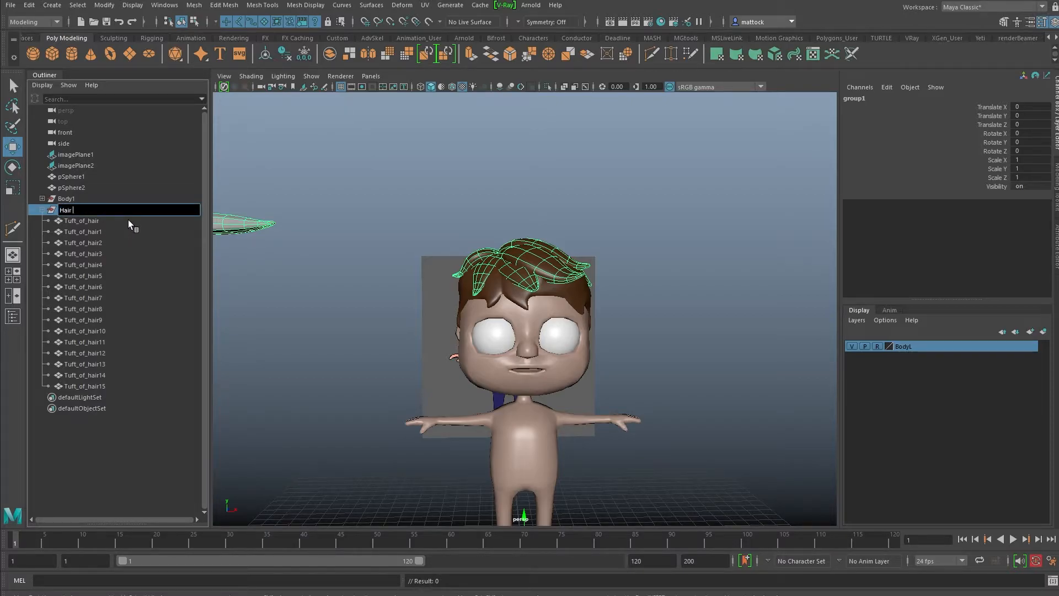
text(Grp)
key(Return)
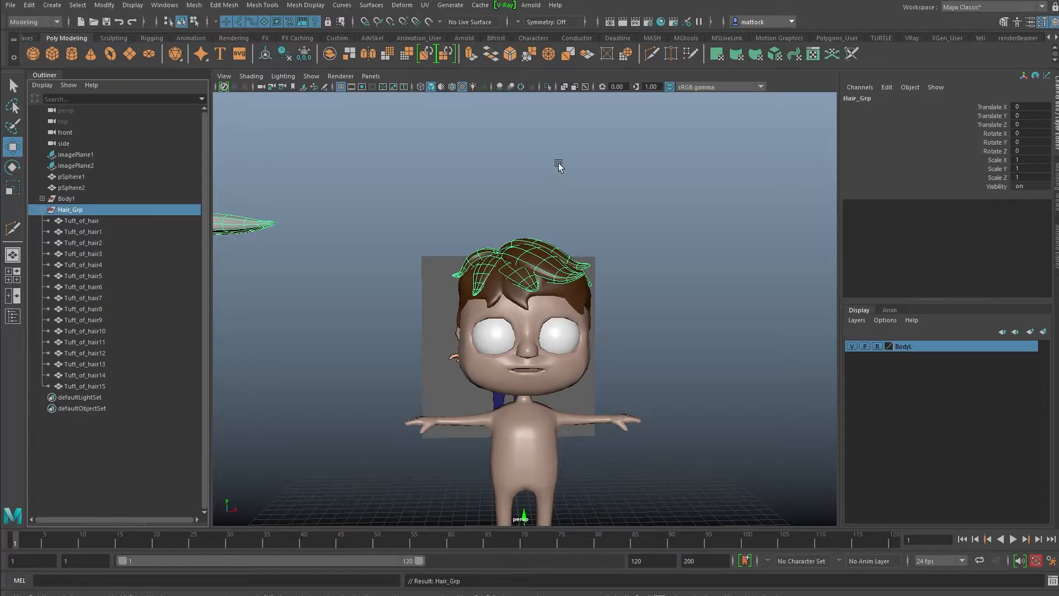
Duplicate Tuft_of_hair15 and place the copy farther round the side at about X 0.2, Y 19.1, Z 0.7, rotated to about Z -127.2.
click(629, 218)
alt+drag(663, 243, 520, 296)
click(520, 296)
key(ctrl+d)
drag(554, 223, 359, 259)
key(e)
drag(475, 204, 483, 202)
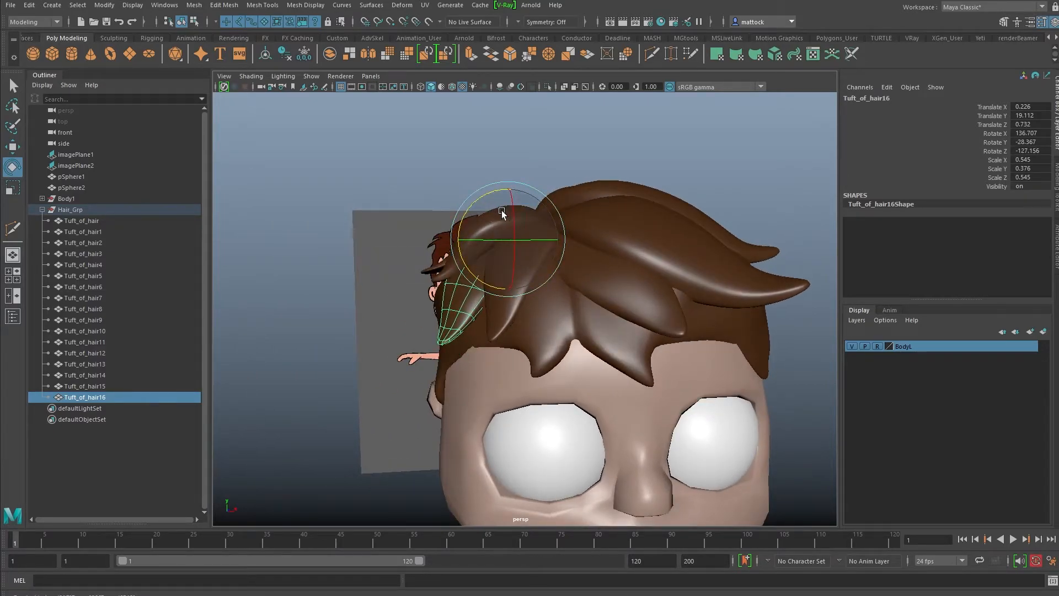
Scale Tuft_of_hair16 to about 0.519, 0.358, 0.734 and rotate it to about X 153.3, Y -27.5, Z -126.6.
alt+drag(476, 257, 488, 236)
key(r)
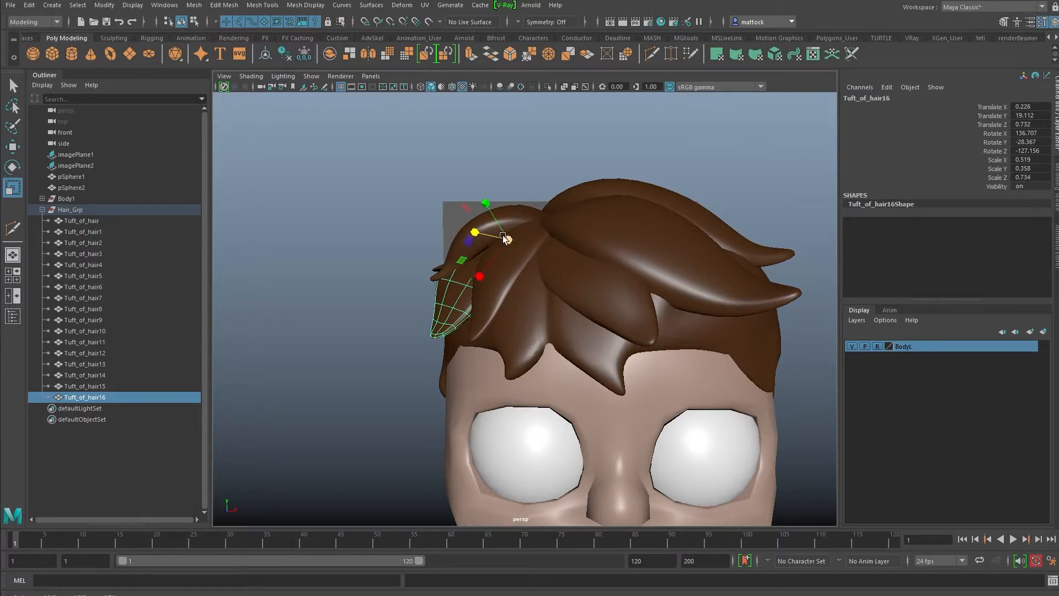
key(e)
alt+drag(505, 224, 611, 250)
drag(524, 199, 406, 284)
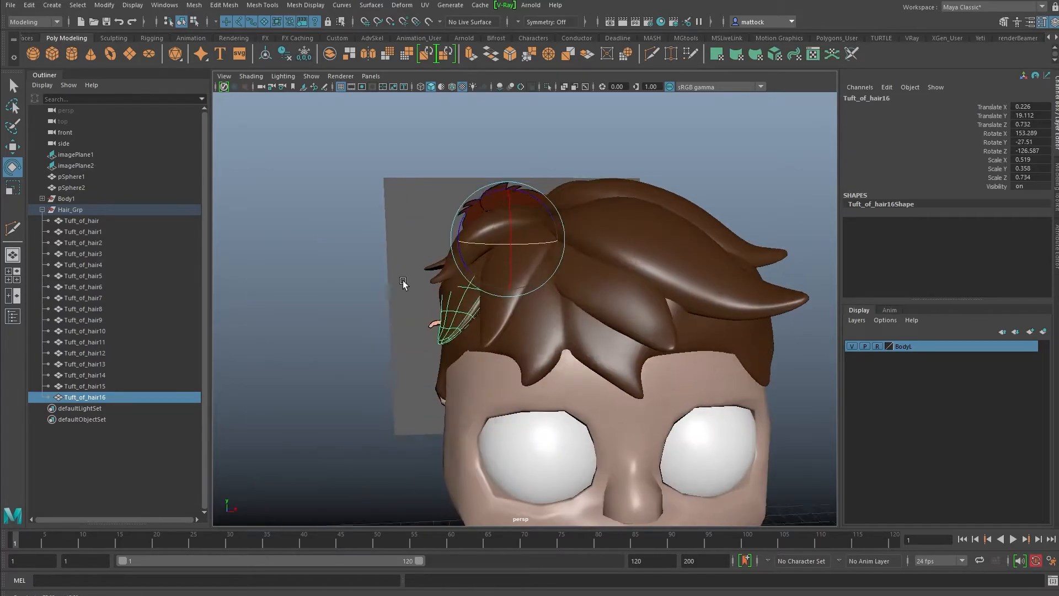
Move the vertices of Tuft_of_hair16 to bend it against the side of the head.
right_click(452, 307)
right_drag(452, 308, 398, 308)
alt+drag(386, 305, 452, 331)
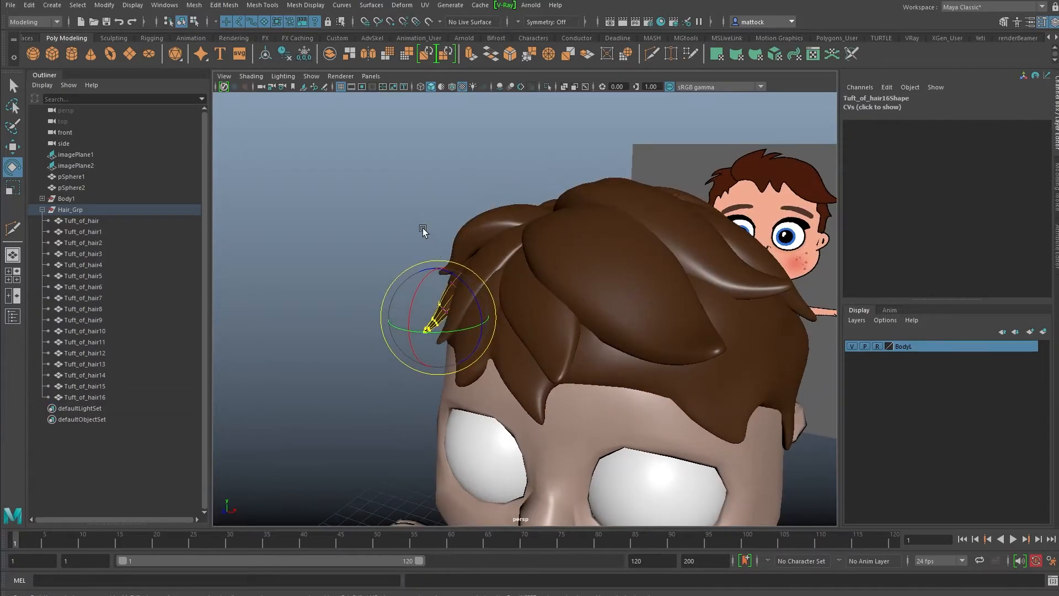
drag(511, 296, 510, 296)
key(w)
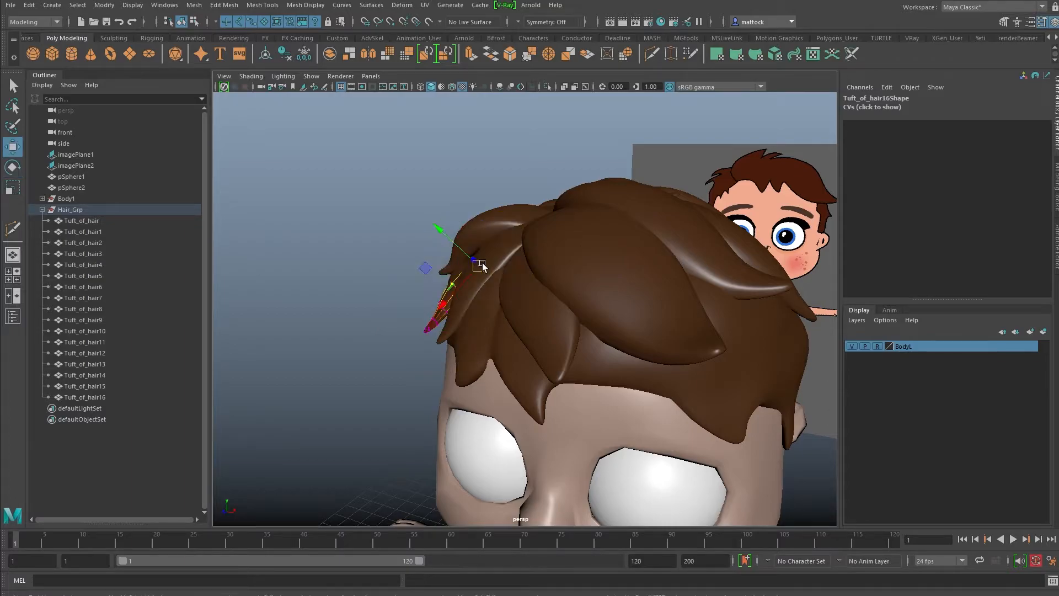
alt+drag(427, 302, 604, 295)
drag(594, 342, 618, 320)
alt+drag(573, 336, 516, 326)
click(598, 270)
alt+drag(597, 269, 715, 248)
click(715, 248)
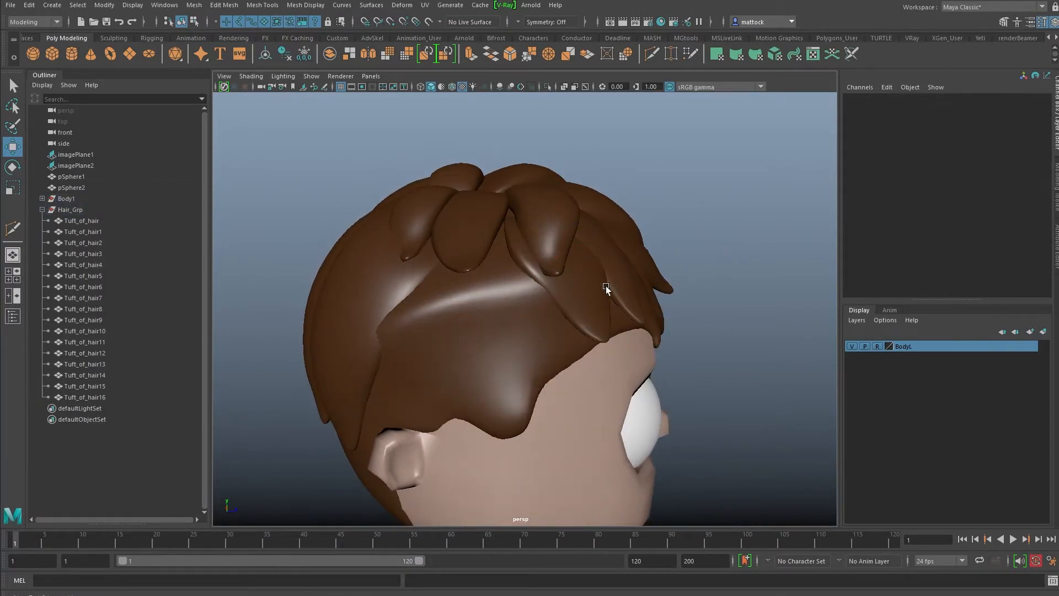
Duplicate Tuft_of_hair16 and place the copy on the side at about X 0, Y 19, Z -0.1, rotated to about X 180.6, Y 3.2, Z -137.6.
alt+drag(613, 284, 587, 289)
click(546, 243)
key(ctrl+d)
drag(534, 224, 369, 279)
key(e)
key(w)
drag(502, 222, 498, 220)
alt+drag(422, 288, 600, 276)
Move the vertices of Tuft_of_hair17 to curve it along the head, and return to object selection.
right_drag(597, 292, 543, 293)
alt+drag(524, 295, 560, 297)
drag(640, 246, 586, 282)
alt+drag(521, 299, 582, 298)
drag(603, 264, 613, 262)
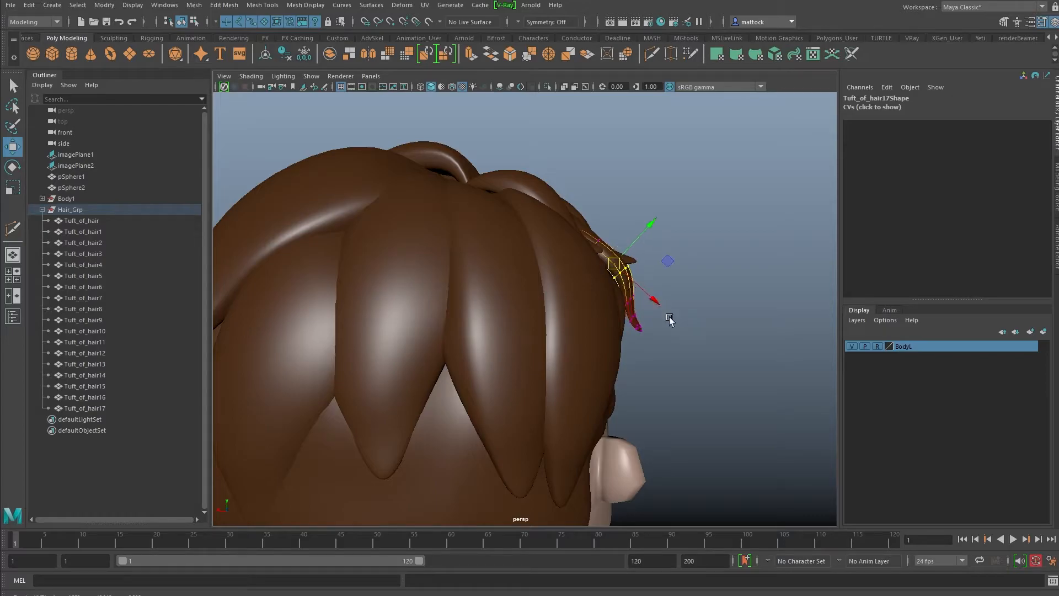
drag(619, 338, 619, 336)
alt+drag(539, 338, 468, 318)
alt+drag(468, 317, 519, 314)
drag(601, 299, 583, 302)
alt+drag(522, 317, 475, 309)
right_drag(475, 309, 531, 280)
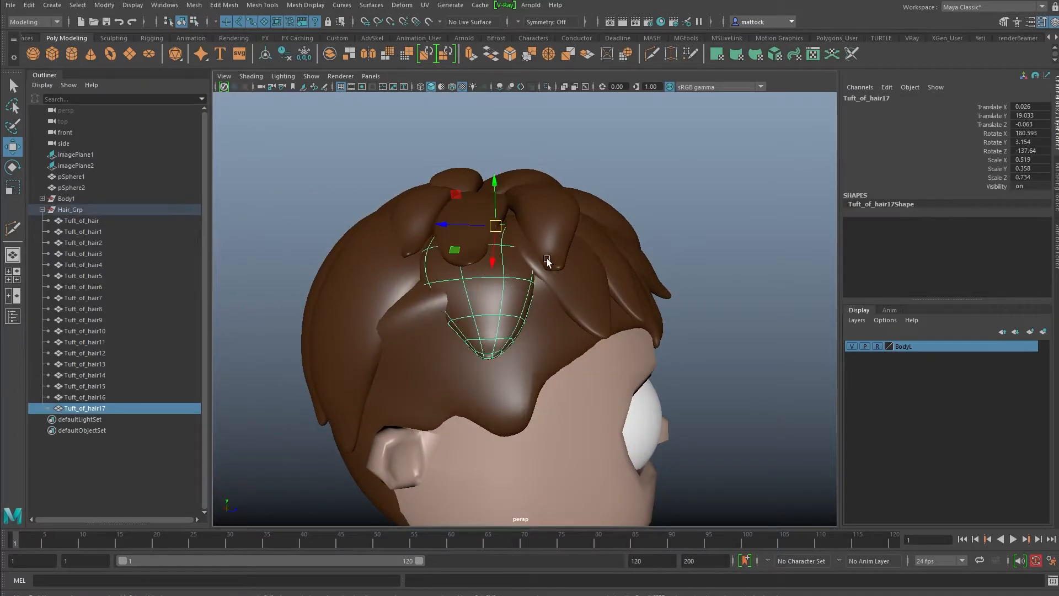
Duplicate Tuft_of_hair17, narrow the copy to a Z scale of 0.553 and rotate it above the ear at about X -0.3, Y 18.6, Z -1.3.
key(ctrl+d)
drag(495, 225, 465, 242)
key(w)
alt+drag(415, 284, 497, 272)
key(e)
drag(413, 231, 400, 234)
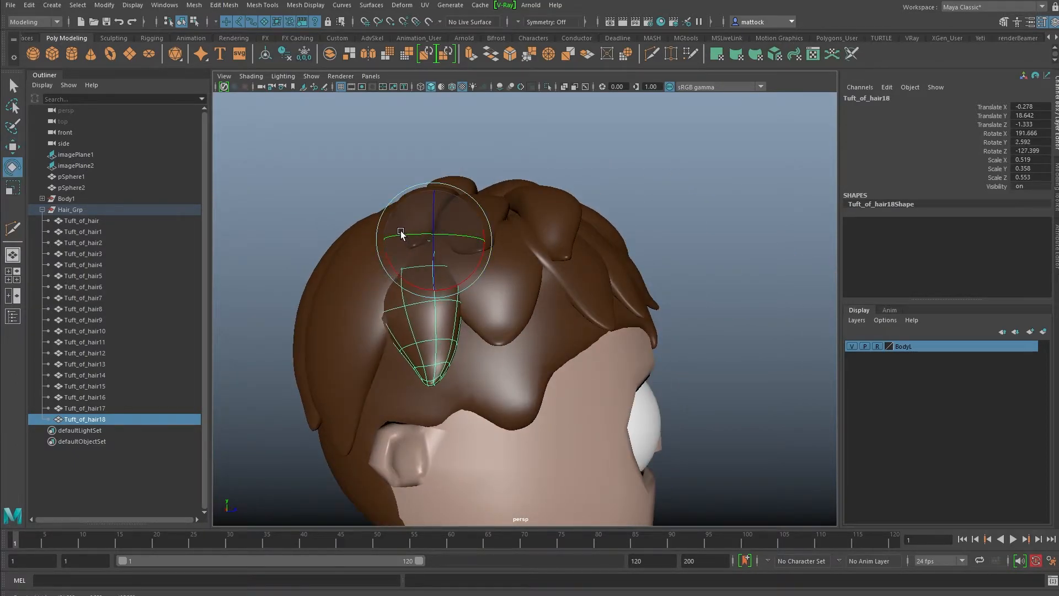
drag(463, 257, 466, 265)
Adjust the vertices of Tuft_of_hair18 to fit it to the head above the ear, and return to object selection.
right_click(433, 330)
click(381, 330)
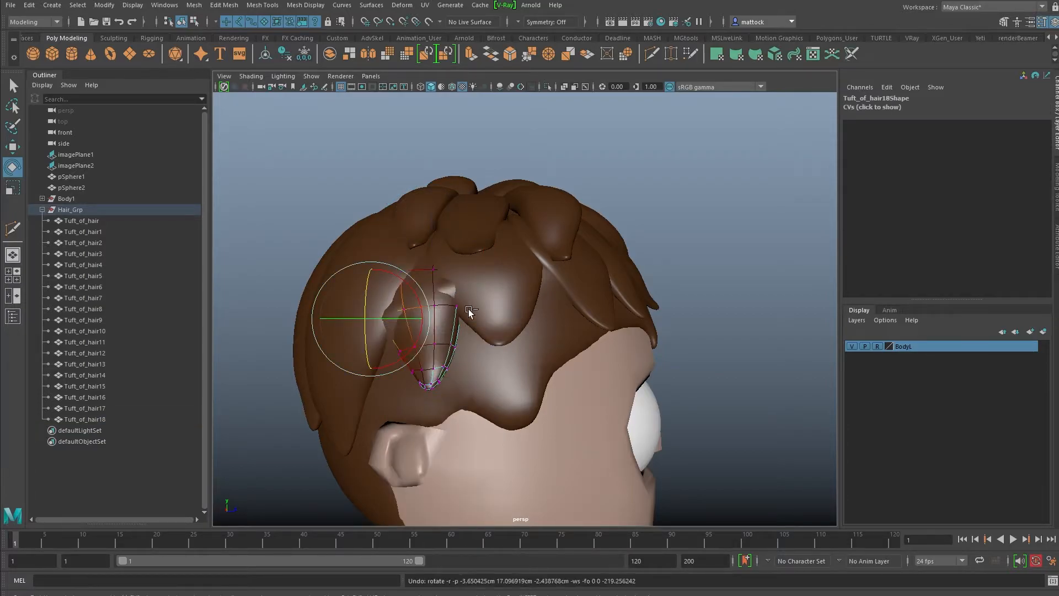
scroll(452, 312, up, 3)
drag(396, 339, 333, 341)
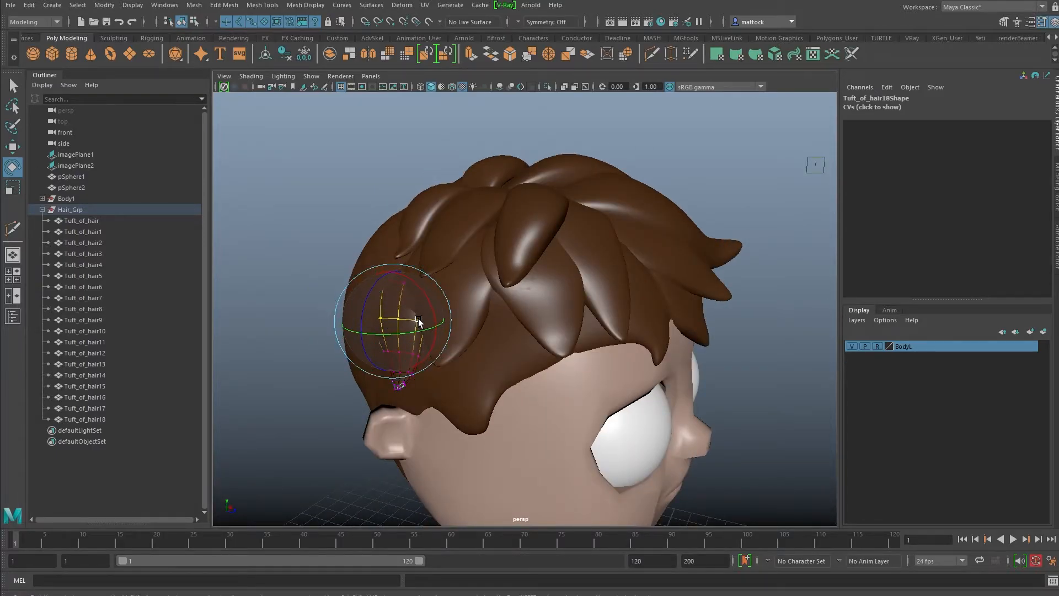
key(w)
alt+drag(403, 338, 467, 326)
right_drag(462, 324, 505, 310)
Duplicate a tuft on the opposite side and place the copy at about X 4.3, Y 19.4, Z -0.2, rotated to about X -14.7, Y -12.5, Z -50.6.
click(698, 272)
alt+right_drag(699, 272, 456, 296)
alt+drag(456, 296, 587, 320)
alt+right_drag(587, 320, 529, 313)
alt+drag(530, 314, 583, 274)
click(561, 286)
key(ctrl+d)
drag(518, 220, 574, 272)
drag(589, 227, 525, 239)
key(e)
key(w)
key(e)
key(w)
Move the vertices along the body of Tuft_of_hair19 so that it hugs the side of the head.
alt+drag(510, 302, 624, 263)
right_click(617, 279)
click(637, 258)
drag(704, 310, 470, 318)
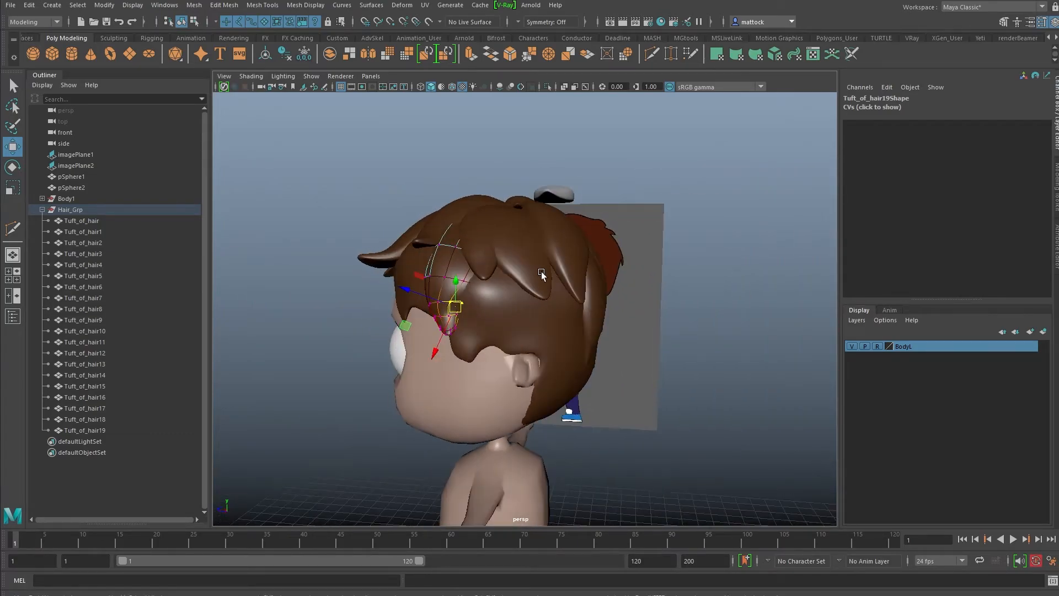
key(f)
alt+right_drag(613, 291, 516, 280)
alt+drag(519, 282, 606, 305)
alt+right_drag(618, 298, 566, 278)
alt+drag(566, 278, 491, 288)
alt+drag(506, 314, 400, 312)
scroll(494, 293, down, 4)
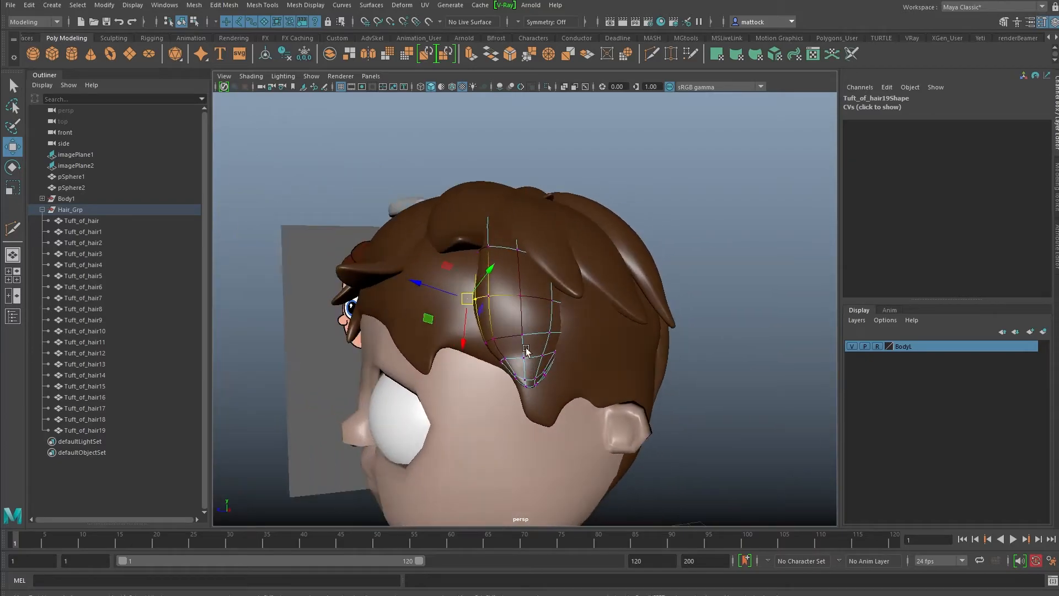
drag(491, 319, 491, 319)
alt+drag(493, 318, 487, 321)
Rotate and move the tip vertices of Tuft_of_hair19 to curve it back towards the ear, and return to object selection.
key(e)
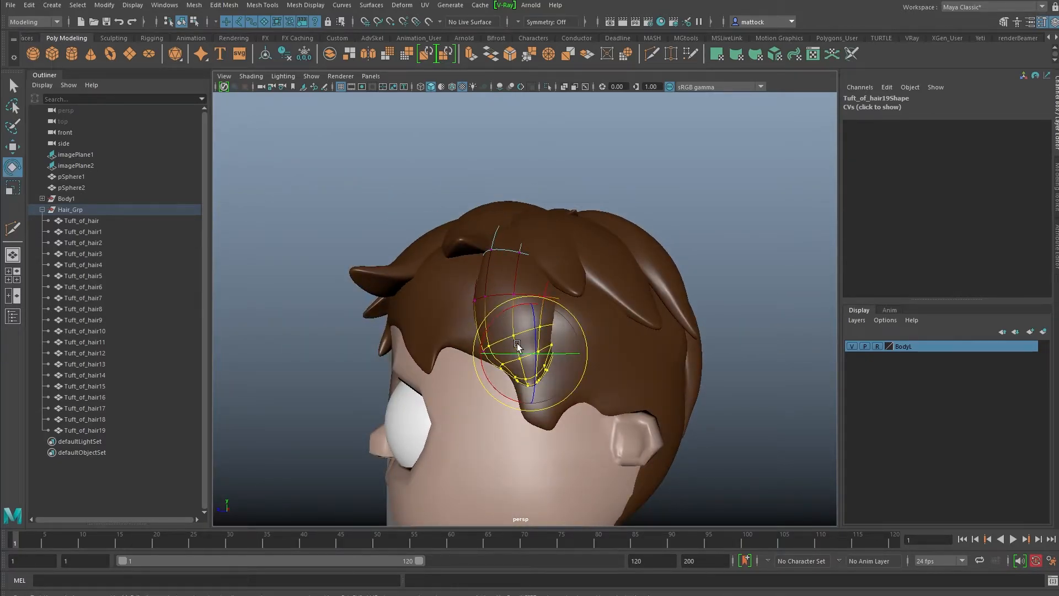
drag(572, 414, 516, 365)
drag(498, 413, 506, 430)
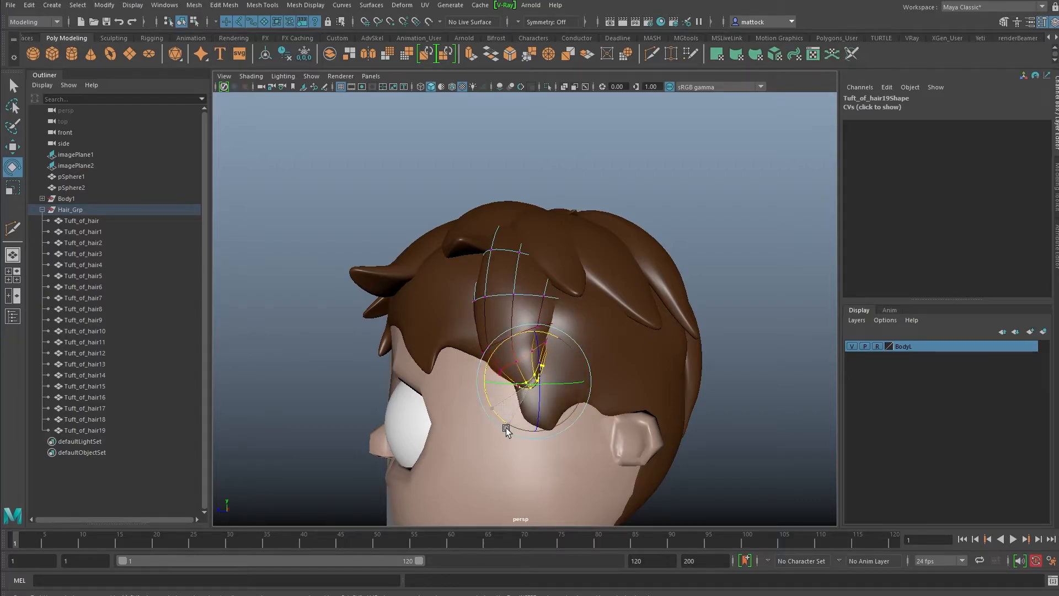
key(w)
drag(533, 385, 555, 386)
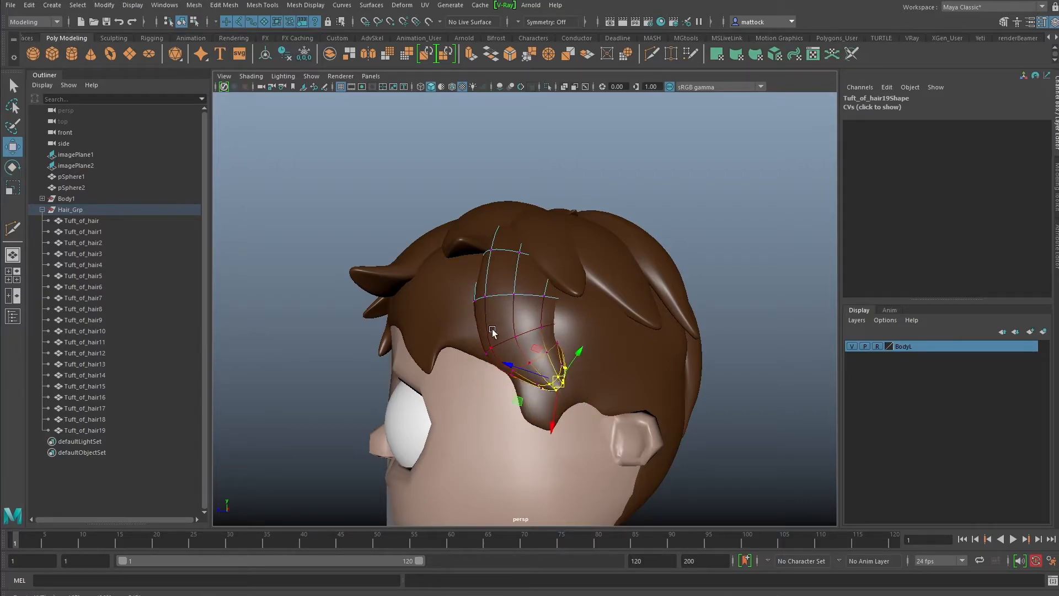
middle_drag(502, 363, 500, 342)
alt+drag(460, 361, 421, 331)
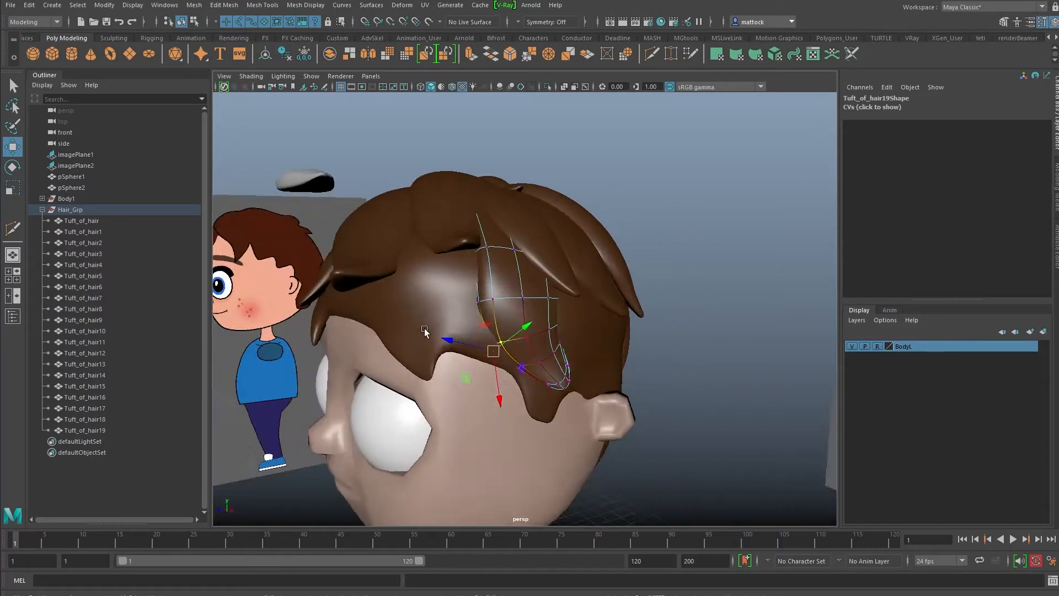
alt+middle_drag(479, 265, 499, 310)
right_drag(505, 311, 560, 293)
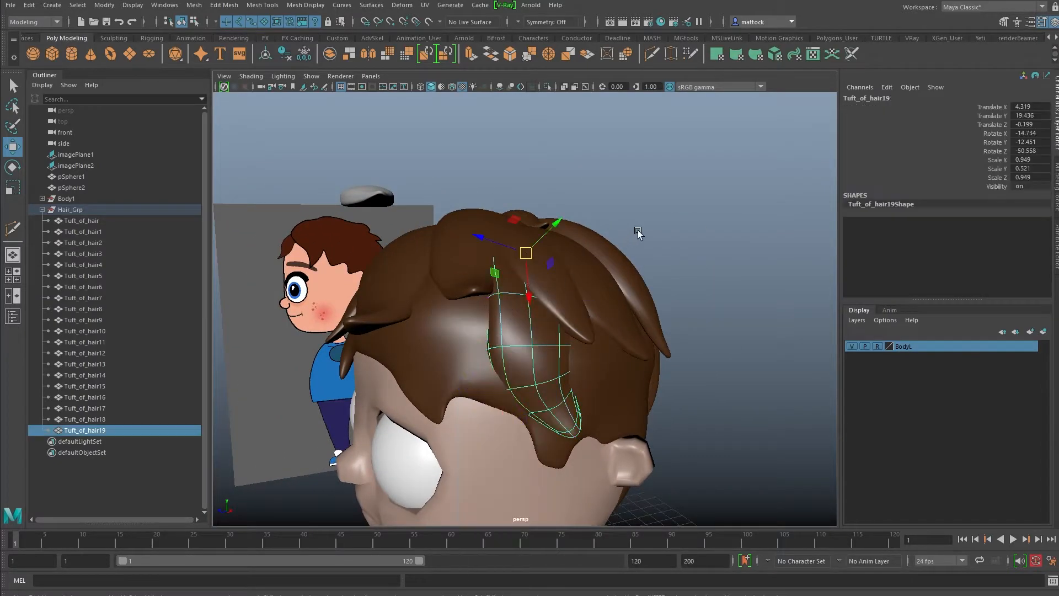
Examine the hair coverage from several sides for bare areas on the side of the head.
click(638, 232)
alt+right_drag(638, 232, 487, 282)
alt+drag(487, 283, 531, 335)
alt+drag(519, 291, 466, 325)
click(488, 316)
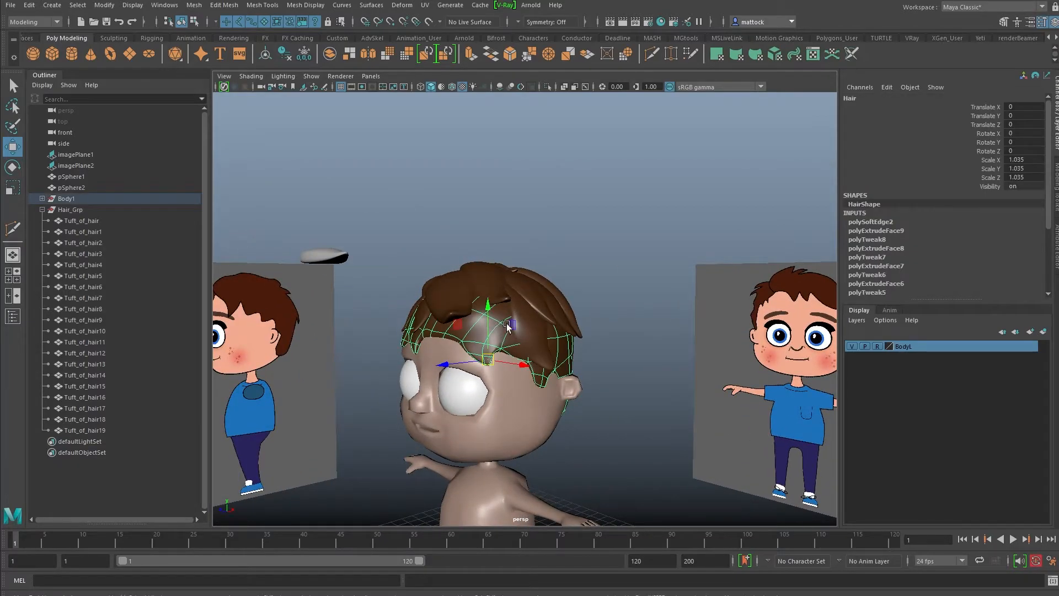
alt+drag(577, 338, 389, 310)
alt+right_drag(389, 310, 475, 313)
alt+drag(475, 313, 546, 348)
alt+drag(574, 303, 531, 294)
Duplicate a side tuft and move the copy over the bare area between the forelock and the ear.
click(549, 301)
alt+drag(491, 325, 563, 303)
key(ctrl+d)
drag(567, 246, 530, 367)
drag(523, 302, 536, 326)
alt+drag(546, 397, 434, 324)
drag(456, 260, 432, 243)
Reposition and resize Tuft_of_hair20 at about X 4.7, Y 19.3, Z 1.5, scaled to about 0.71, 0.39, 0.99.
alt+drag(411, 279, 503, 297)
drag(550, 231, 562, 312)
key(w)
drag(589, 253, 613, 244)
alt+drag(611, 250, 440, 247)
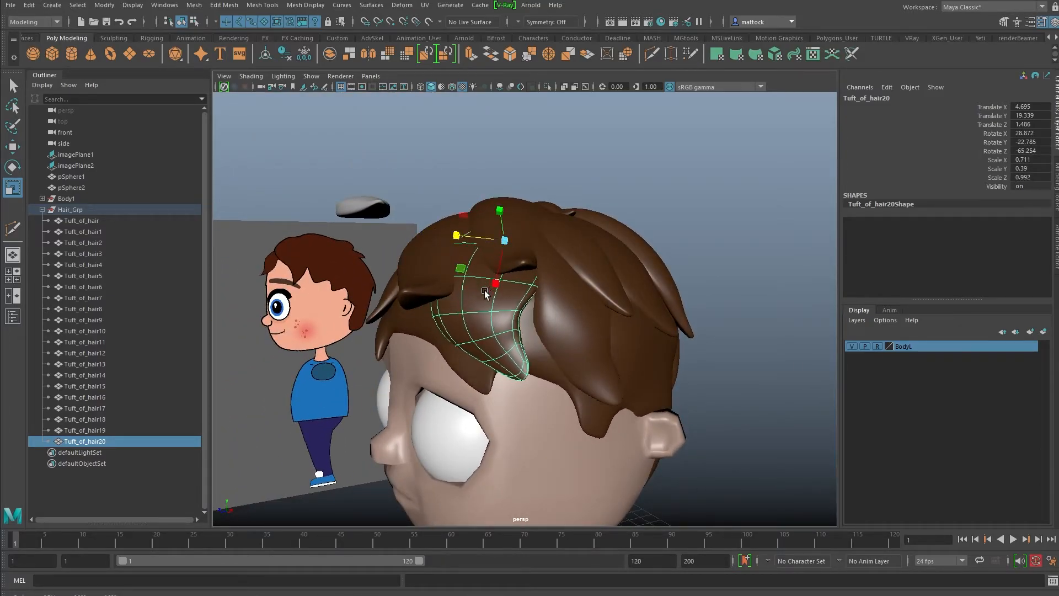
Adjust the vertices of Tuft_of_hair20 to fit it against the temple, and return to object selection.
alt+drag(485, 289, 533, 279)
right_drag(553, 316, 500, 310)
alt+drag(485, 331, 559, 341)
alt+drag(559, 341, 502, 334)
alt+drag(443, 313, 520, 311)
right_drag(519, 299, 557, 283)
click(683, 252)
Duplicate Tuft_of_hair14, place the copy over the forehead at about X 3.0, Y 18.6, Z 3.0, and scale it to about 0.49, 0.34, 0.49.
alt+drag(683, 252, 617, 259)
scroll(617, 260, down, 3)
alt+drag(541, 289, 506, 276)
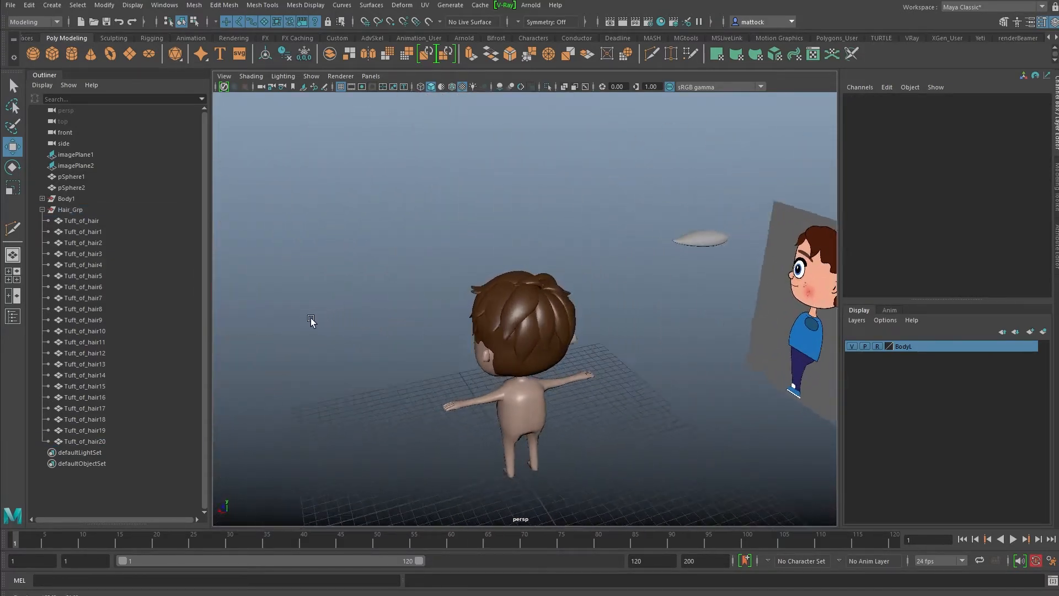
scroll(511, 296, up, 4)
scroll(506, 277, up, 4)
alt+middle_drag(506, 277, 508, 297)
mouse_move(474, 293)
alt+mouse_down()
mouse_move(515, 285)
mouse_move(514, 241)
mouse_move(435, 262)
mouse_move(545, 275)
mouse_move(528, 295)
mouse_move(485, 295)
alt+mouse_up()
click(472, 247)
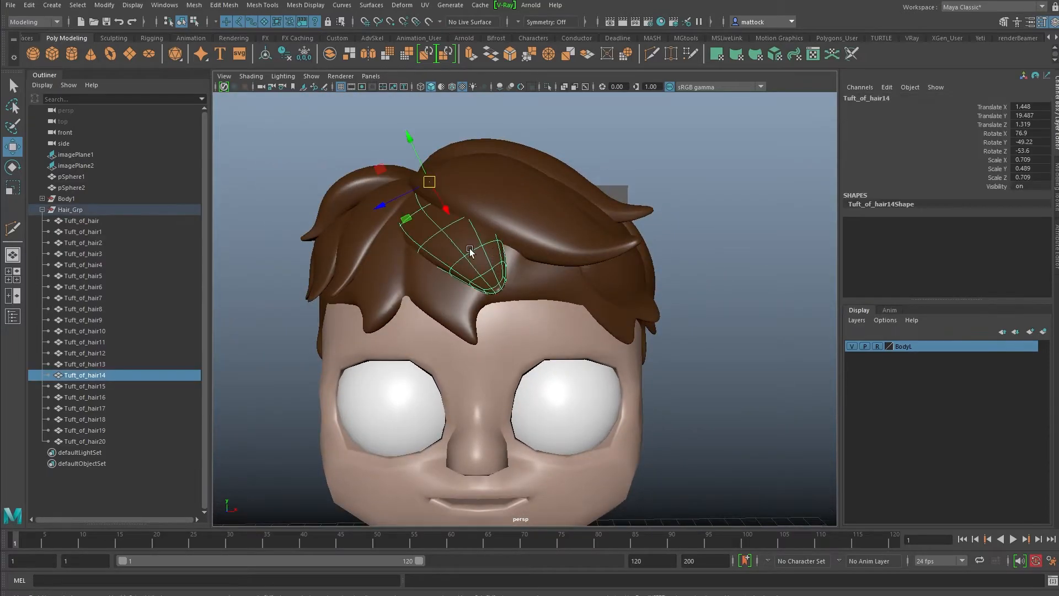
key(ctrl+d)
drag(431, 186, 386, 233)
key(r)
key(w)
alt+drag(329, 273, 483, 222)
key(e)
key(w)
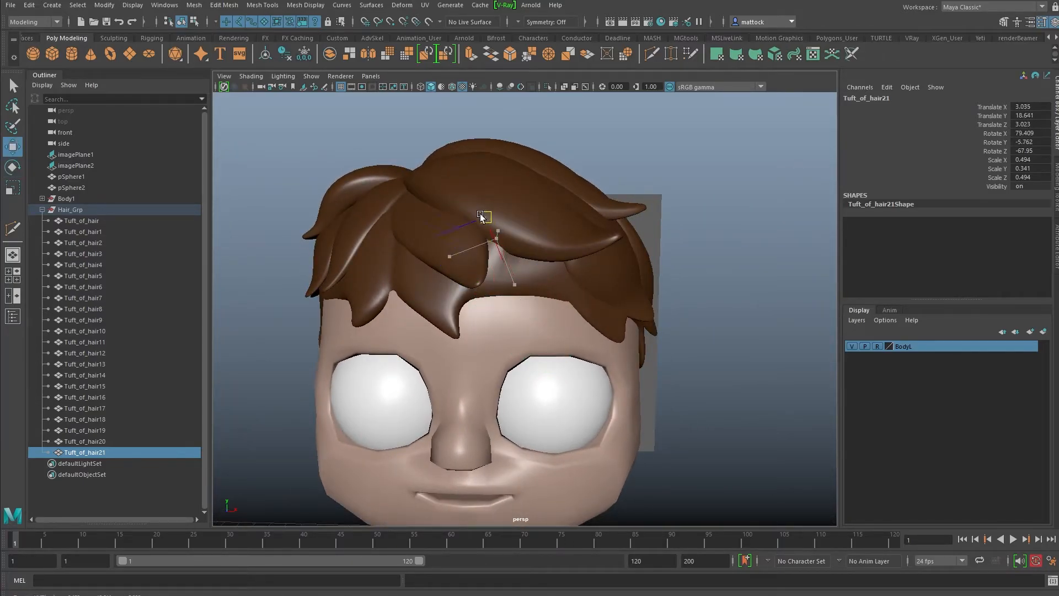
Move Tuft_of_hair21 forward to about X 2.9, Y 18.6, Z 3.4, rotate it to about 63.6, -8.3, -48.0, and adjust its scale.
alt+drag(467, 260, 400, 231)
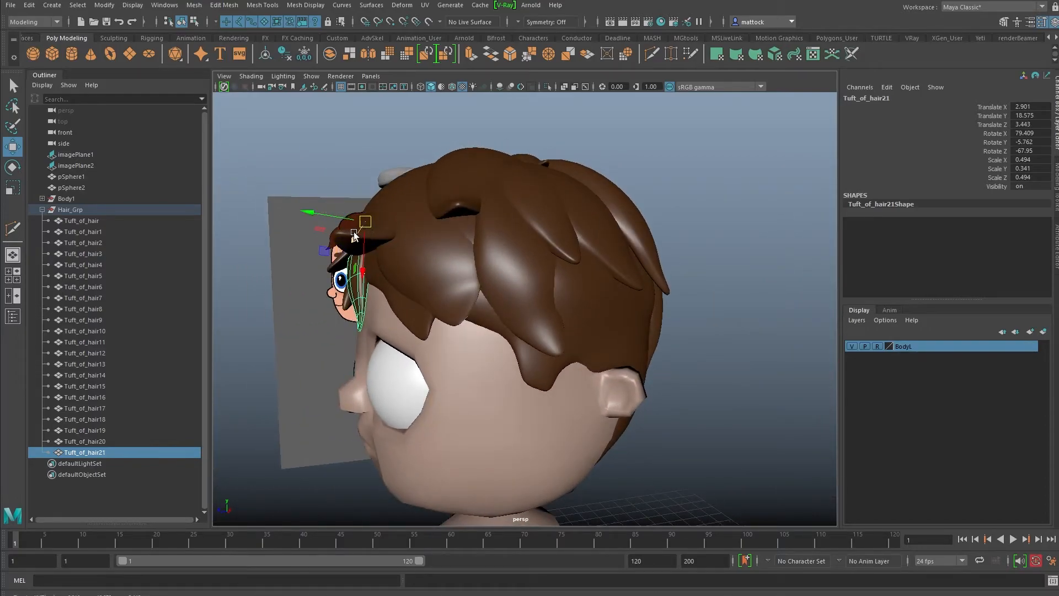
key(e)
drag(384, 265, 539, 261)
key(r)
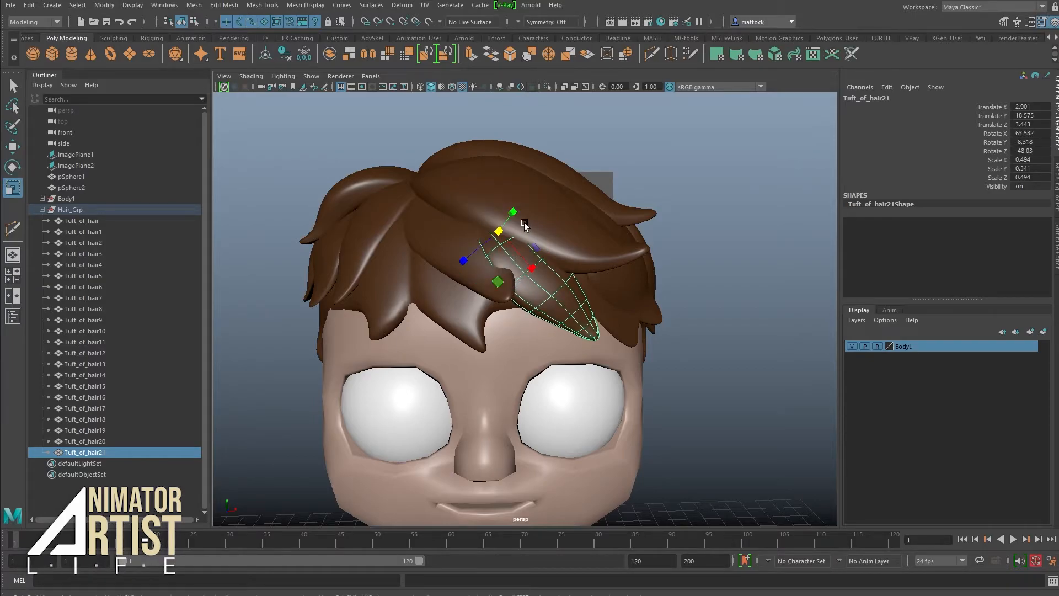
mouse_move(500, 228)
mouse_down()
mouse_move(461, 263)
mouse_move(482, 230)
mouse_move(458, 240)
mouse_move(516, 232)
mouse_up()
key(w)
click(695, 220)
Duplicate the small front tuft and place the copy above the ear at about X 6.5, Y 17.4, Z -1.8.
alt+right_drag(696, 219, 541, 246)
alt+drag(542, 246, 388, 288)
click(488, 291)
key(ctrl+d)
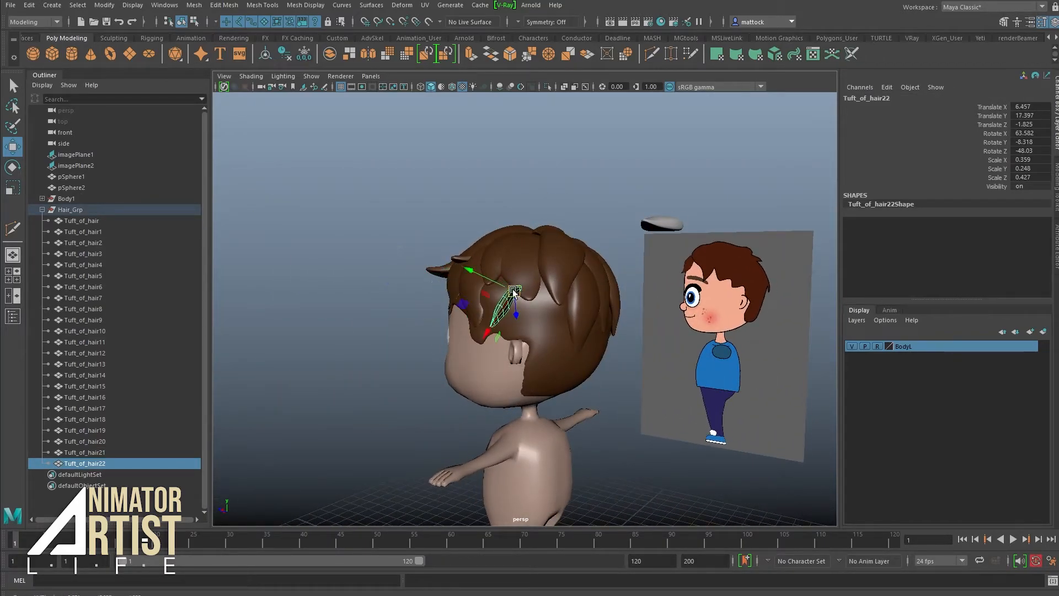
Rotate Tuft_of_hair22 to about X -29.4, Y 17.9, Z -88.4 and move it so that it lies against the side of the head.
alt+right_drag(389, 301, 469, 300)
alt+drag(442, 297, 626, 265)
mouse_move(626, 268)
alt+mouse_down()
mouse_move(490, 281)
mouse_move(536, 232)
mouse_move(600, 309)
mouse_move(502, 274)
alt+mouse_up()
key(e)
key(w)
alt+drag(502, 275, 655, 260)
key(e)
click(731, 234)
Duplicate the tuft above the ear and place the copy behind it at about X 5.6, Y 17.2, Z -2.8, rotated to about -34.6, 7.7, -91.0.
alt+drag(731, 234, 537, 303)
click(552, 314)
key(ctrl+d)
key(w)
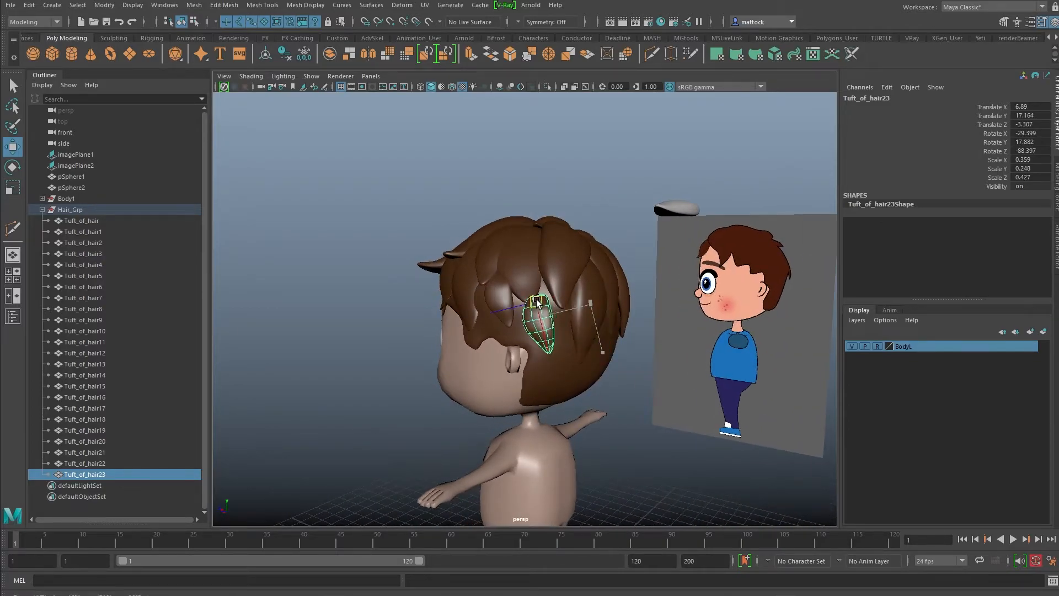
key(e)
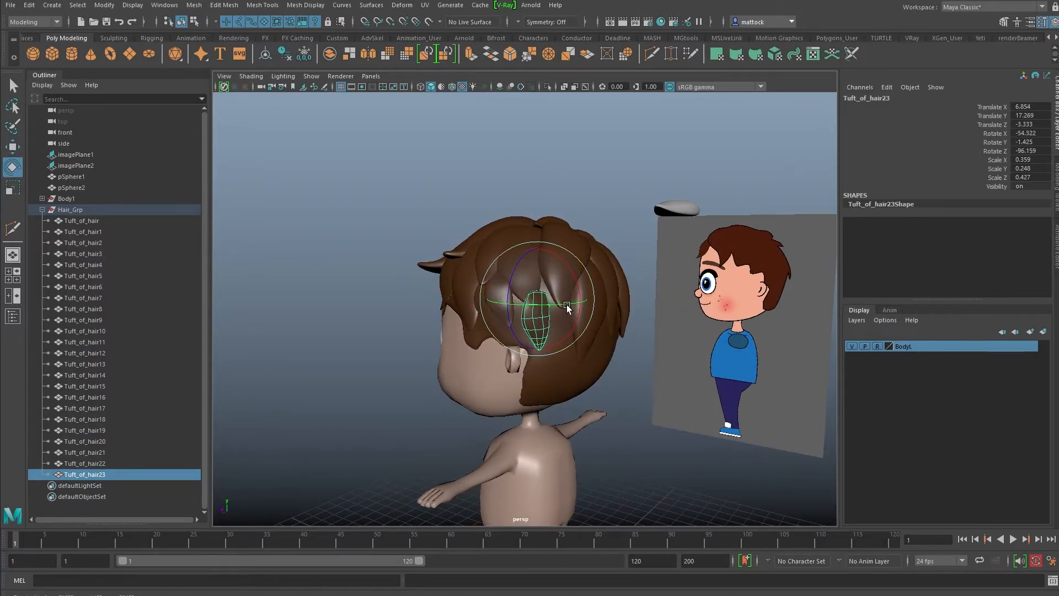
key(w)
drag(521, 298, 450, 295)
alt+drag(449, 295, 625, 299)
key(e)
key(w)
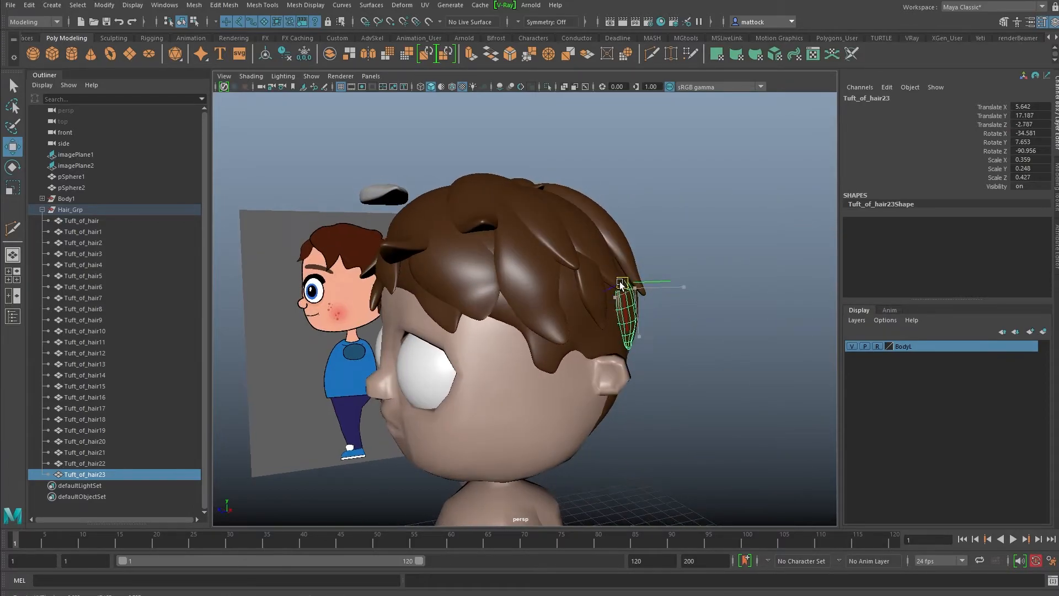
click(769, 284)
Examine the finished tufts around the head from the back, sides and front.
alt+drag(769, 283, 427, 311)
click(565, 318)
alt+right_drag(427, 311, 546, 318)
alt+drag(546, 317, 577, 320)
alt+right_drag(653, 316, 516, 319)
alt+drag(516, 318, 560, 343)
click(688, 306)
alt+drag(688, 305, 588, 323)
alt+drag(534, 284, 647, 326)
Turn off the smooth mesh preview on the Hair base mesh.
click(458, 323)
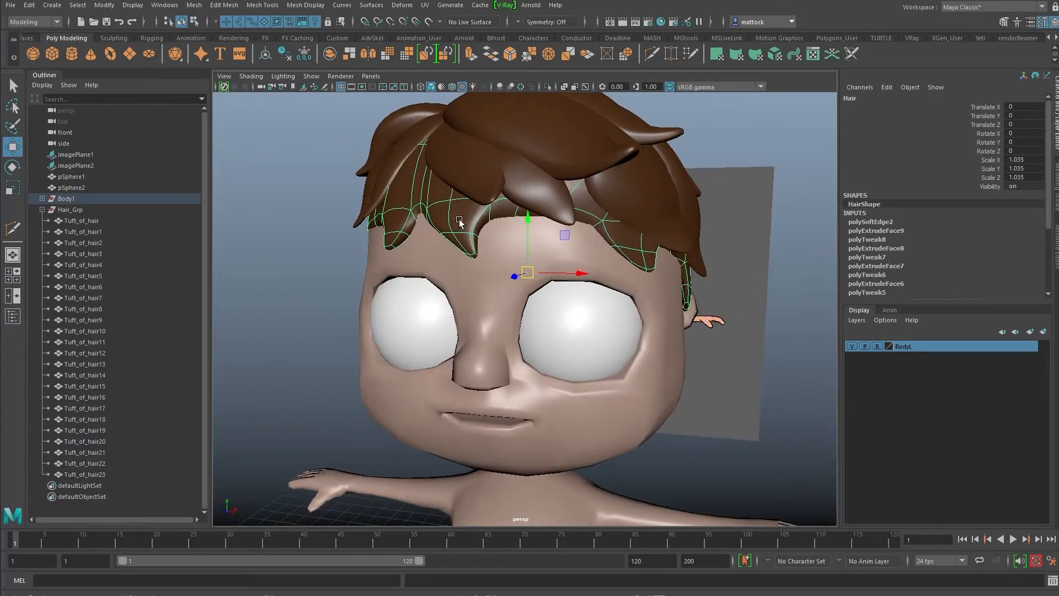
alt+drag(467, 237, 503, 248)
key(1)
alt+right_drag(630, 253, 557, 260)
alt+drag(654, 378, 603, 325)
alt+drag(605, 227, 587, 228)
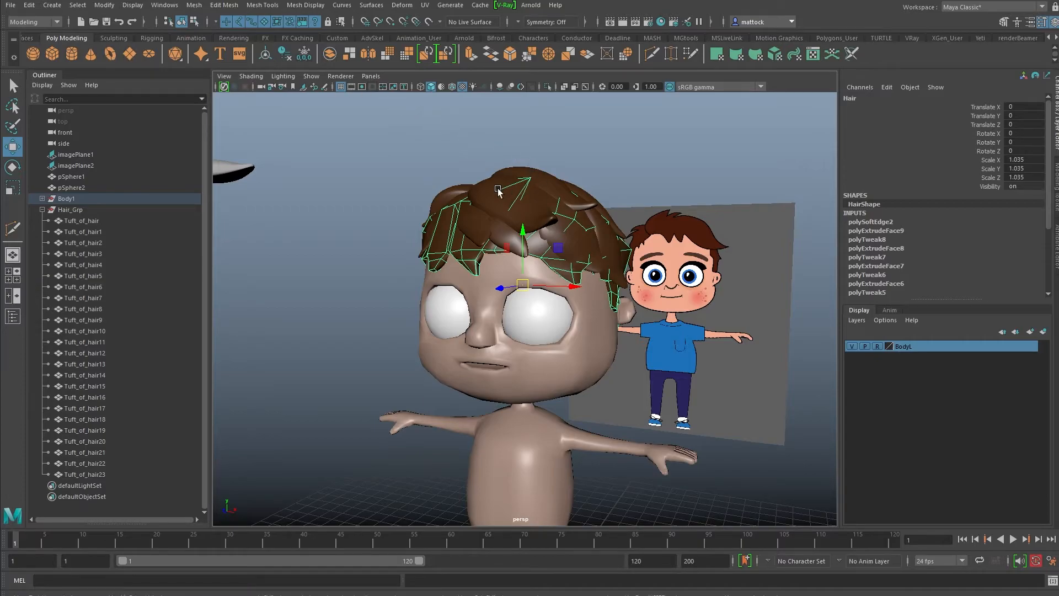
Select the Hair base mesh and all tufts without the eye spheres, and delete their construction history.
alt+drag(664, 150, 538, 191)
drag(449, 138, 646, 301)
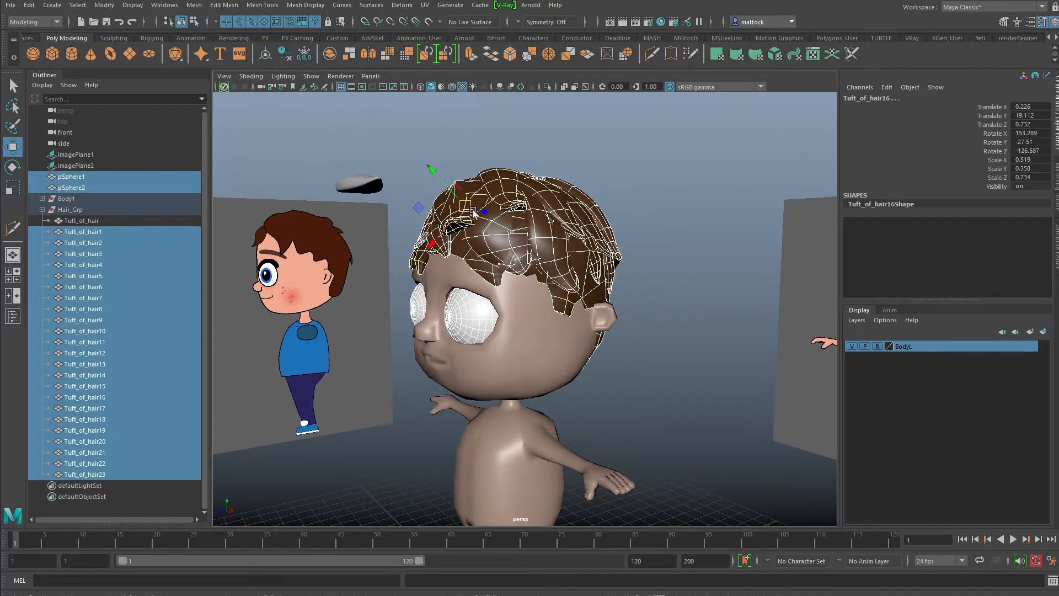
ctrl+drag(393, 318, 441, 288)
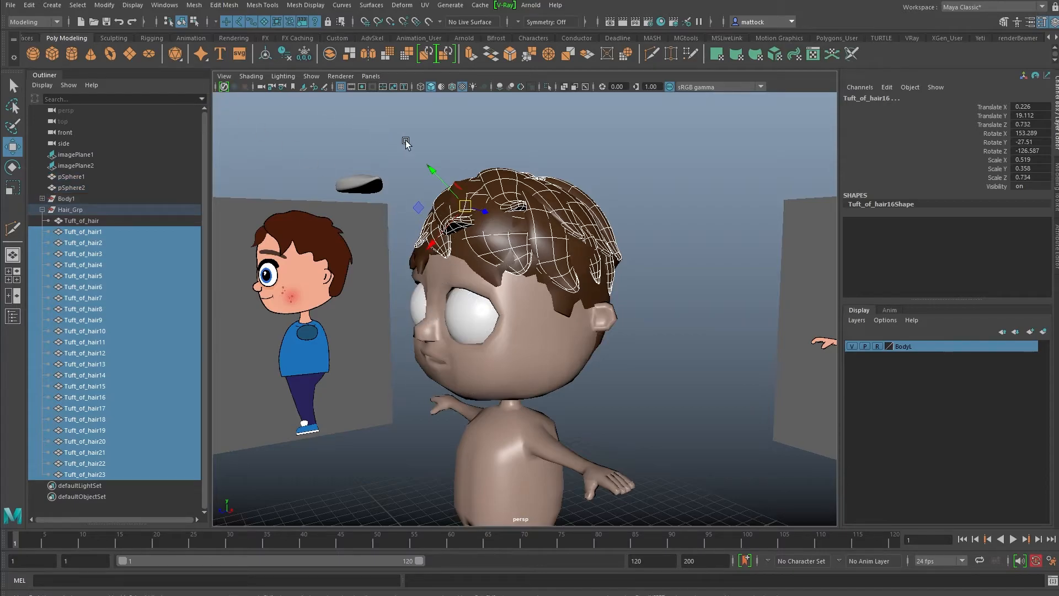
shift+click(495, 276)
alt+drag(495, 230, 538, 225)
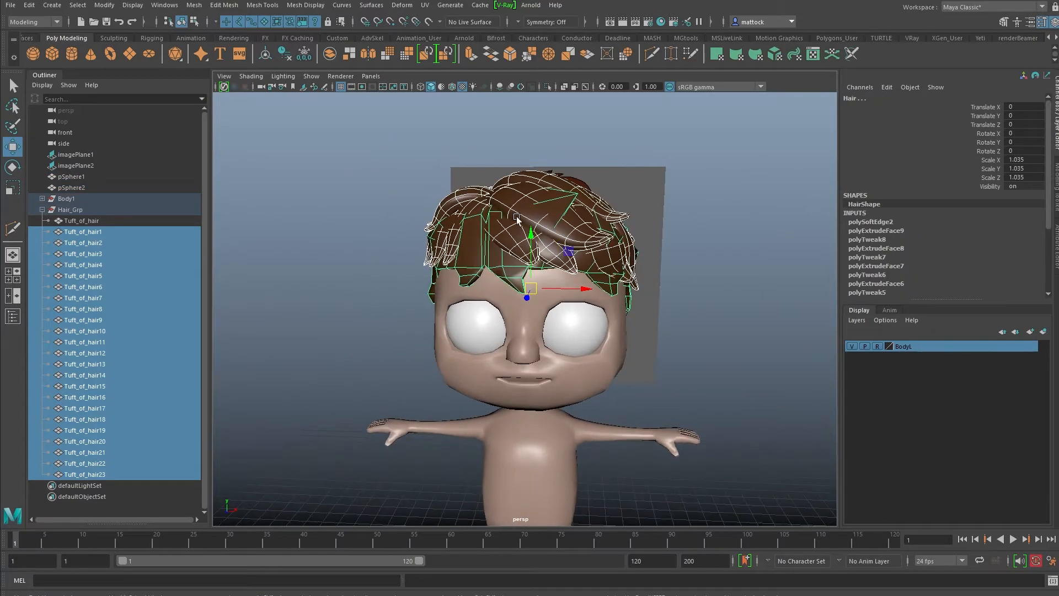
click(29, 5)
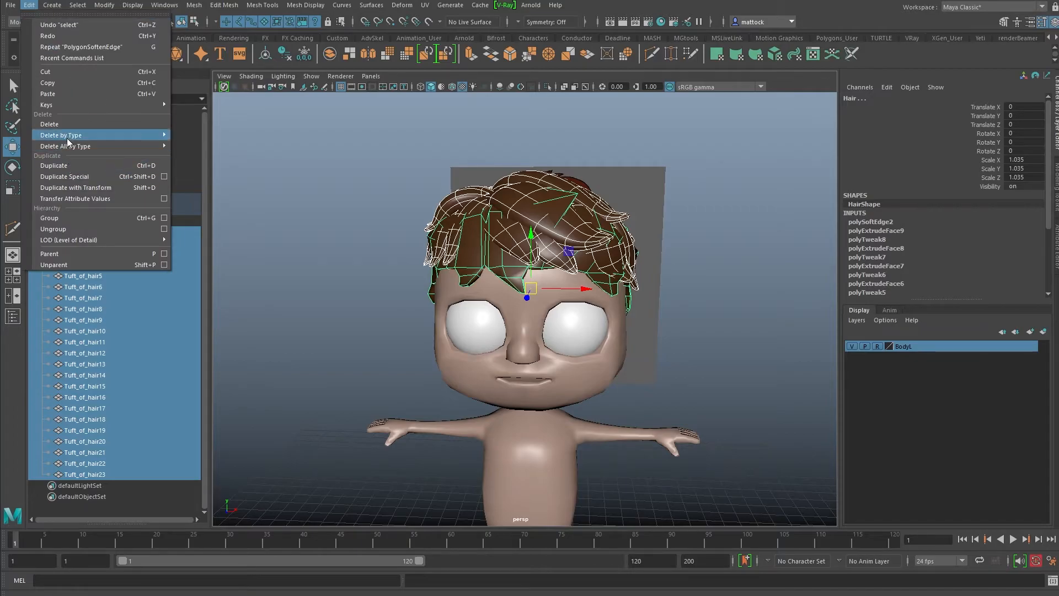
click(190, 138)
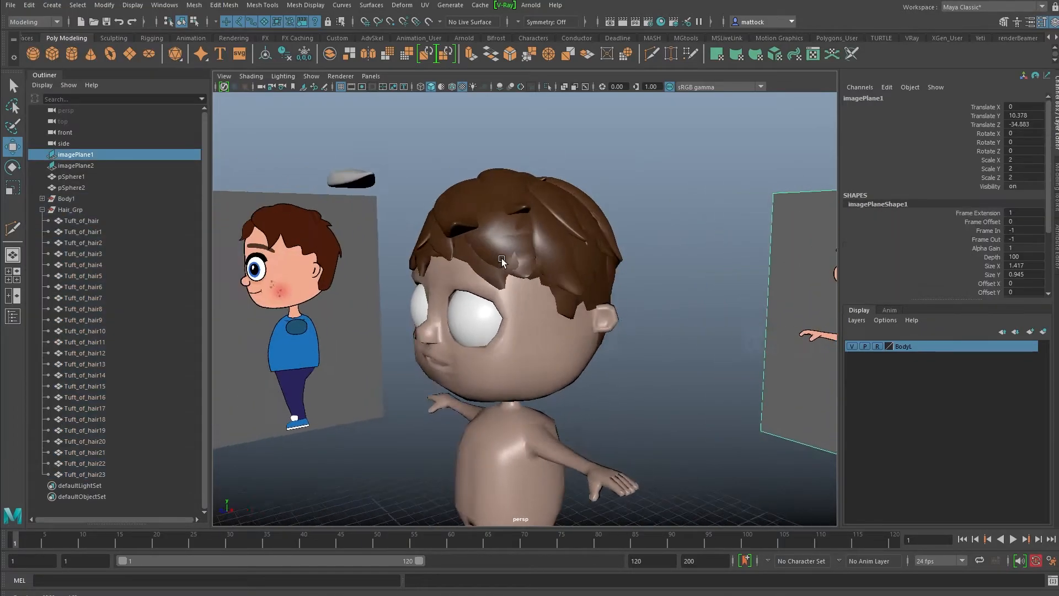
Select the Hair base mesh and save the scene.
alt+drag(506, 259, 477, 265)
alt+right_drag(478, 264, 529, 274)
alt+drag(530, 274, 552, 270)
click(475, 277)
key(ctrl+s)
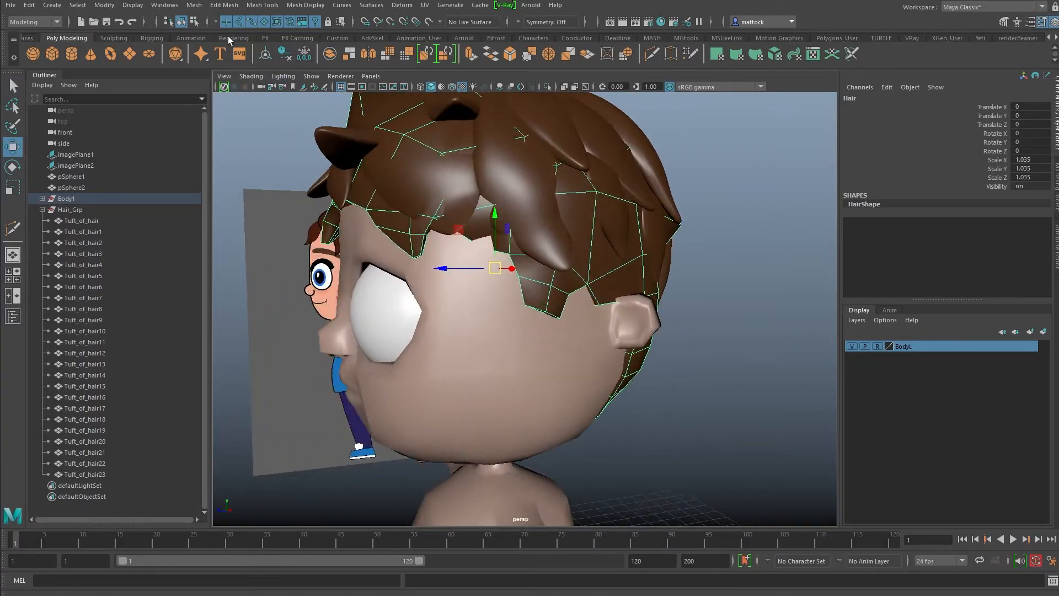
Try smoothing the Hair base mesh with 1 division, undo it, and clear the selection.
click(193, 7)
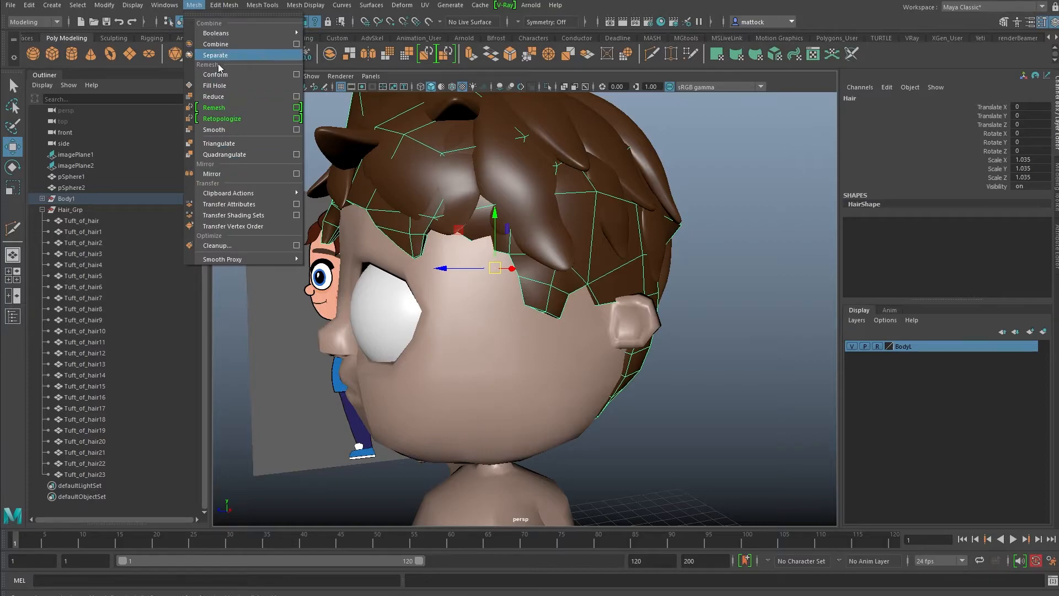
click(231, 138)
alt+drag(494, 246, 542, 229)
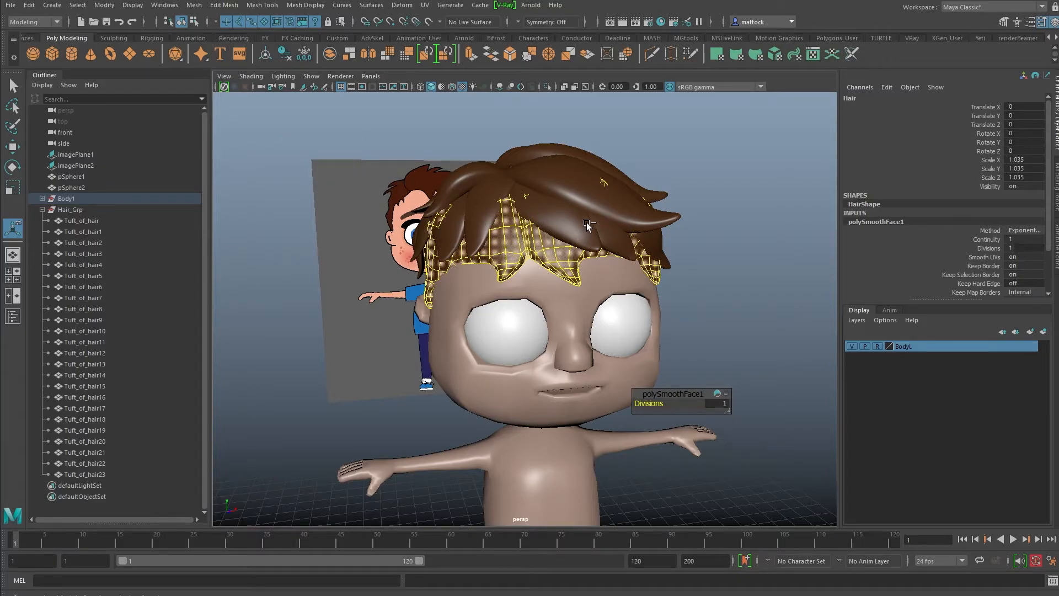
key(ctrl+z)
right_drag(513, 251, 567, 232)
key(q)
click(717, 206)
Duplicate the Hair base mesh and move the copy beside the character to about X -17.1.
alt+right_drag(717, 206, 532, 240)
alt+middle_drag(532, 240, 568, 220)
alt+drag(568, 221, 543, 214)
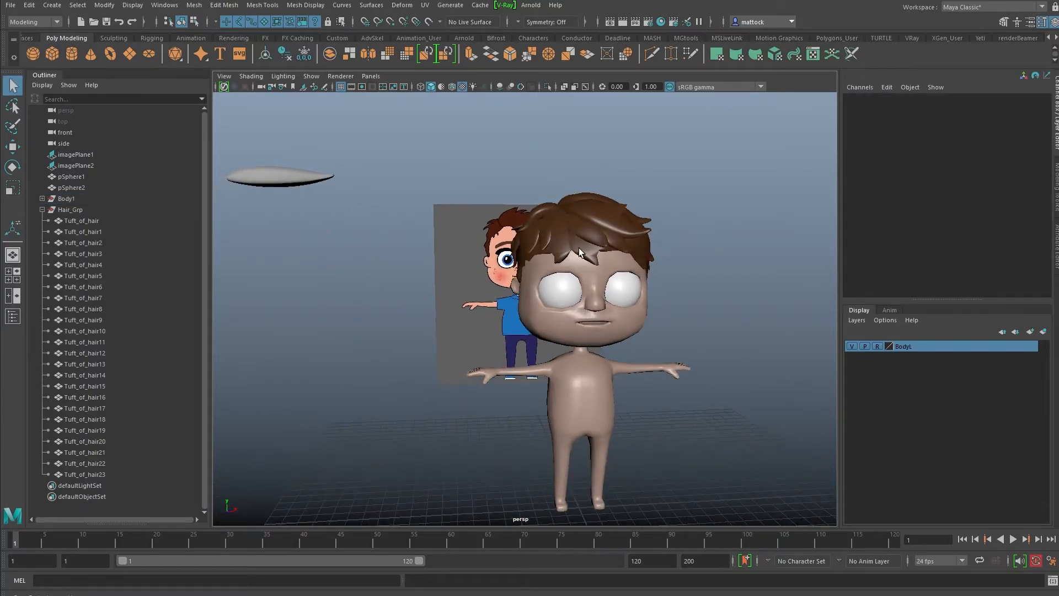
click(623, 255)
key(ctrl+d)
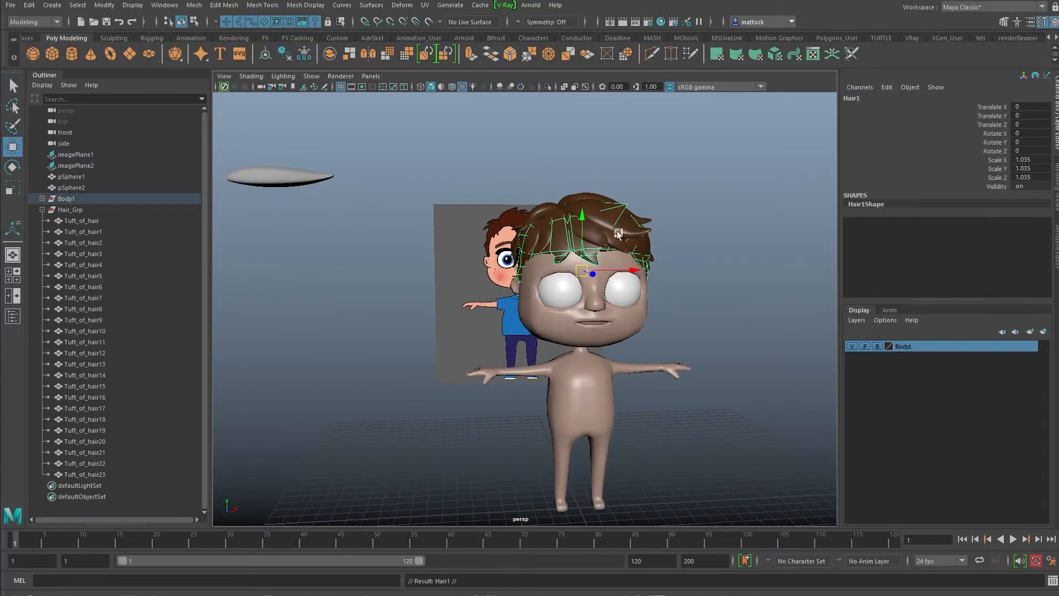
drag(633, 257, 365, 294)
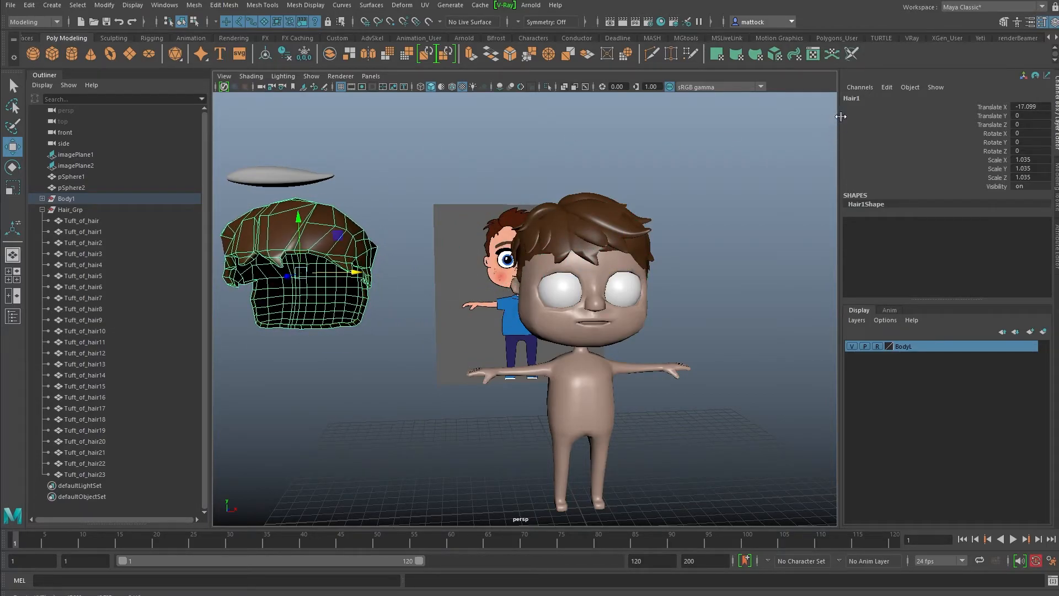
Rename the duplicated hair mesh as Hair_low_res and deselect it.
double_click(875, 98)
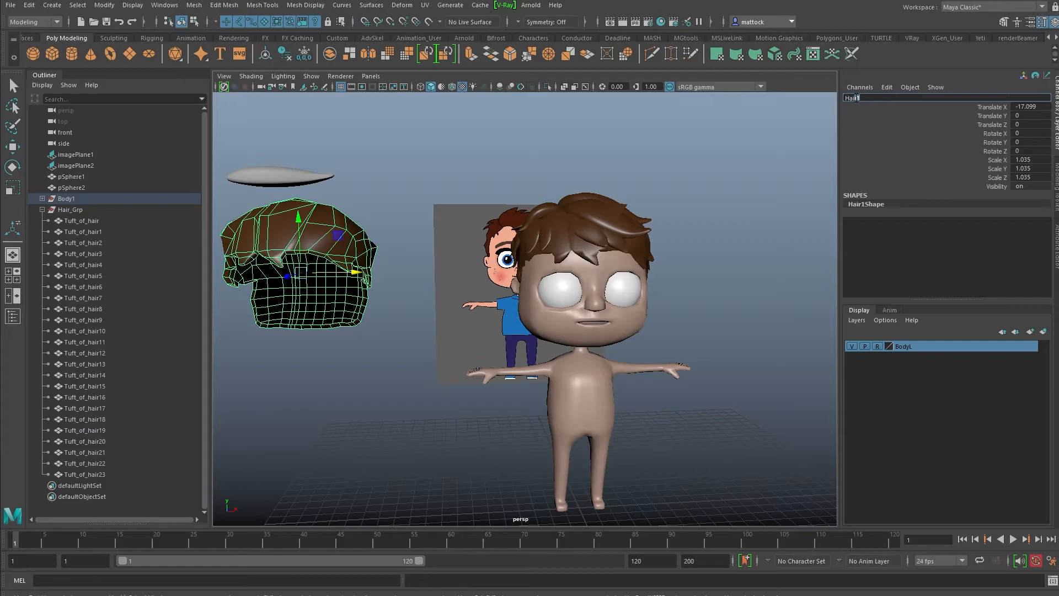
key(Return)
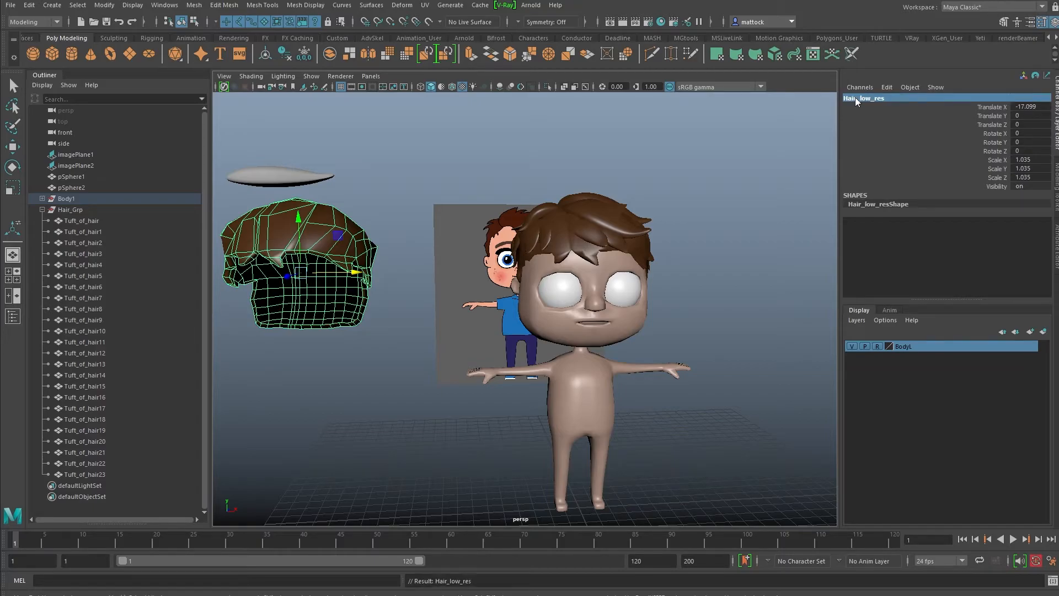
click(375, 182)
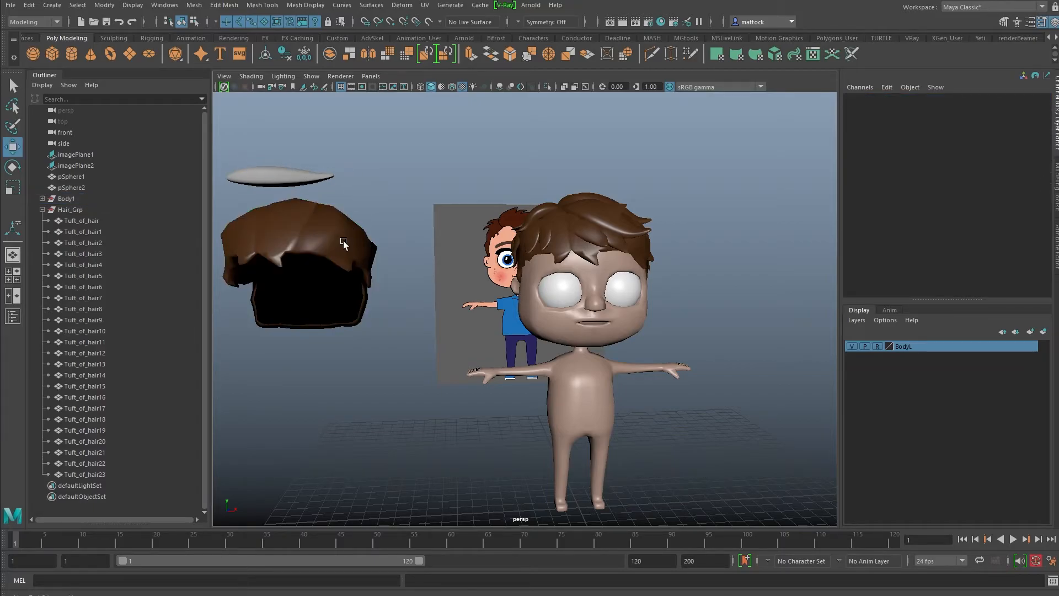
Hide Hair_low_res and bring it back with Show Last Hidden.
drag(343, 260, 346, 261)
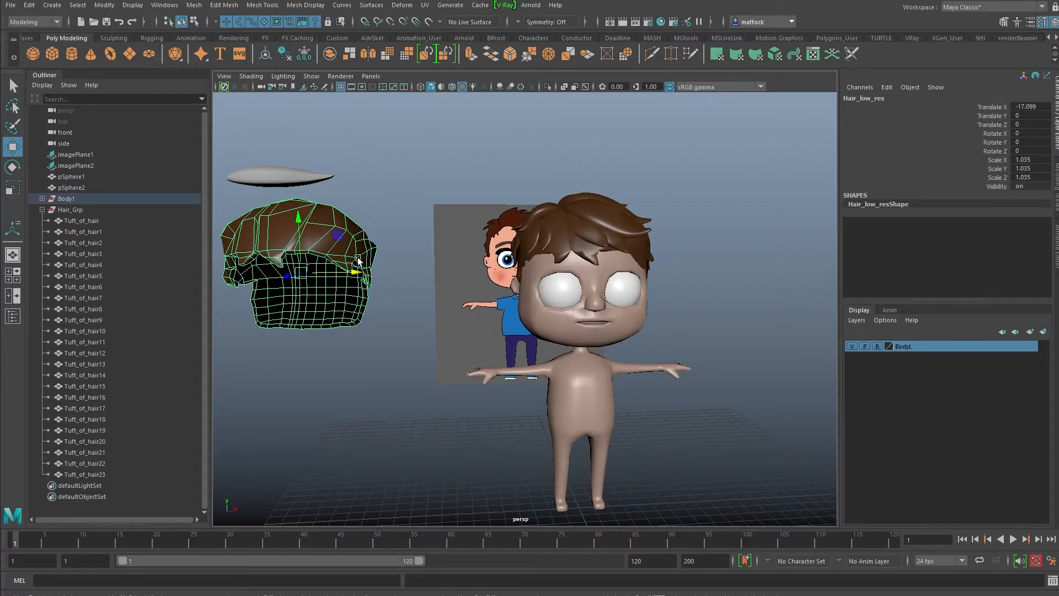
key(ctrl+h)
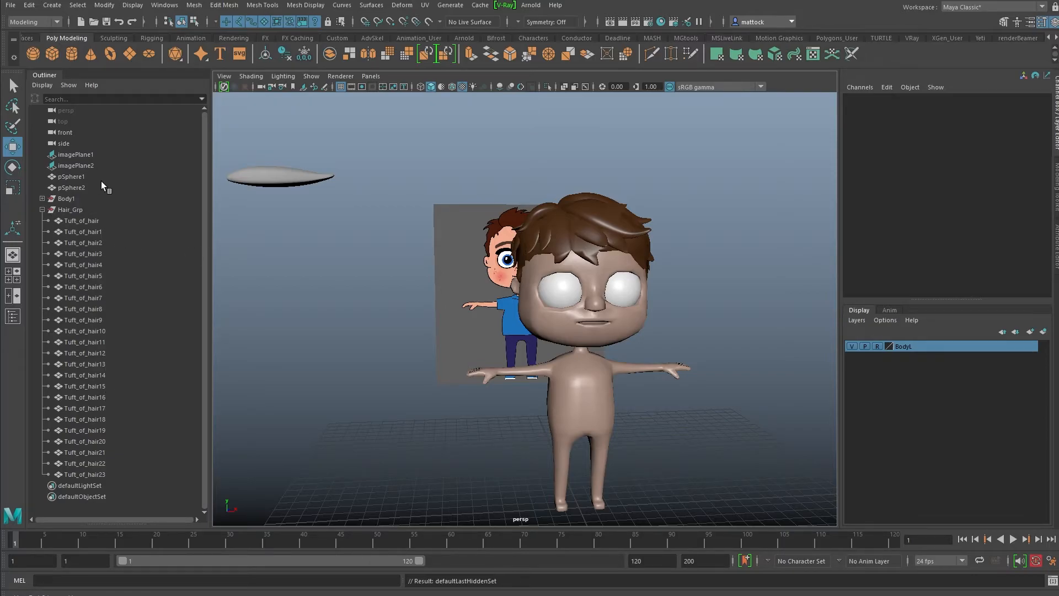
click(133, 5)
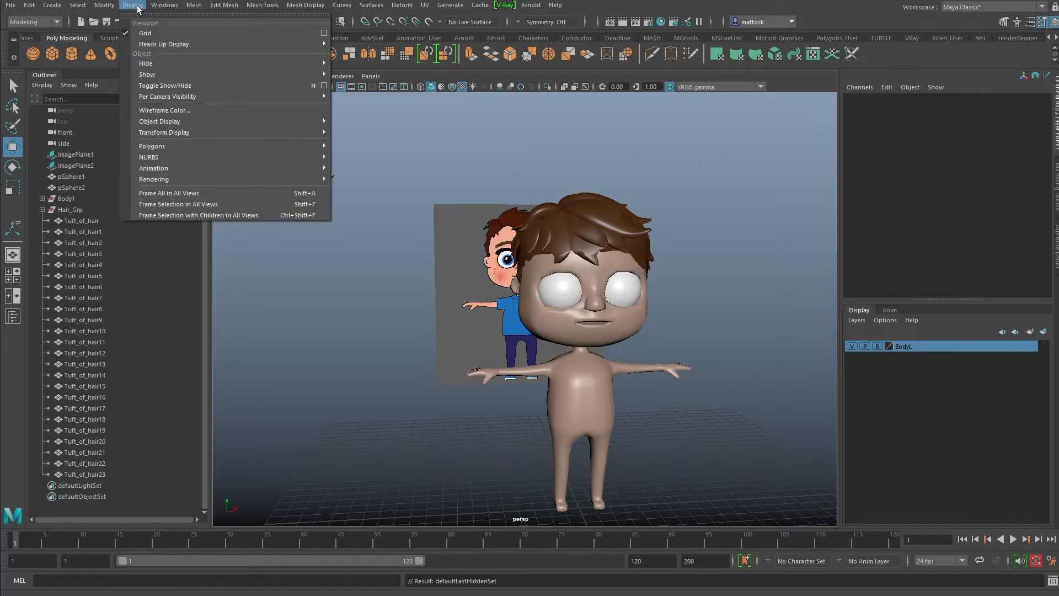
mouse_move(156, 74)
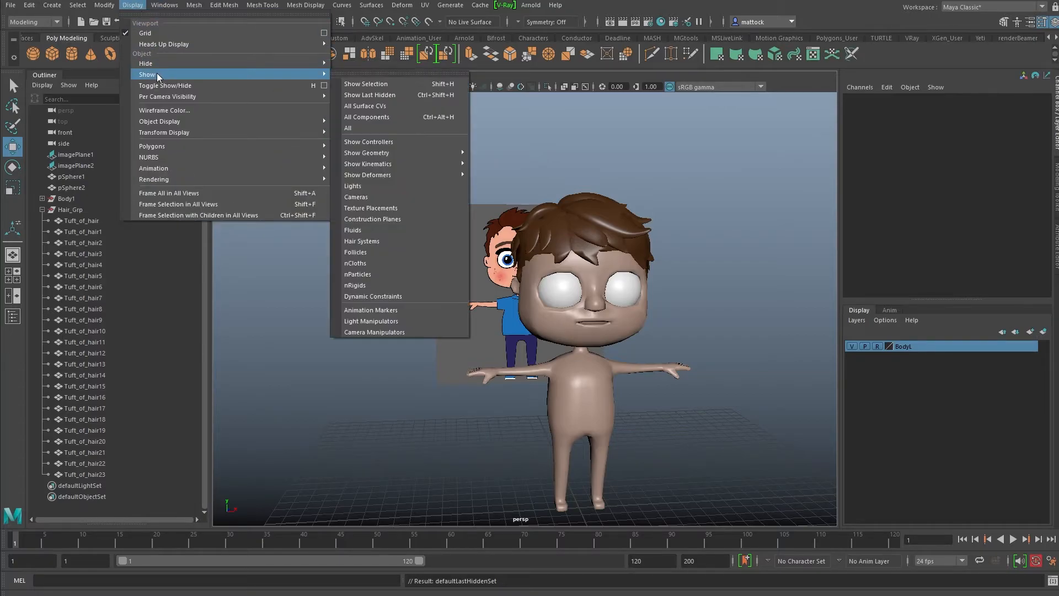
click(373, 94)
Move Hair_low_res out of the Body1 group to the top level of the scene hierarchy and collapse Body1.
click(327, 239)
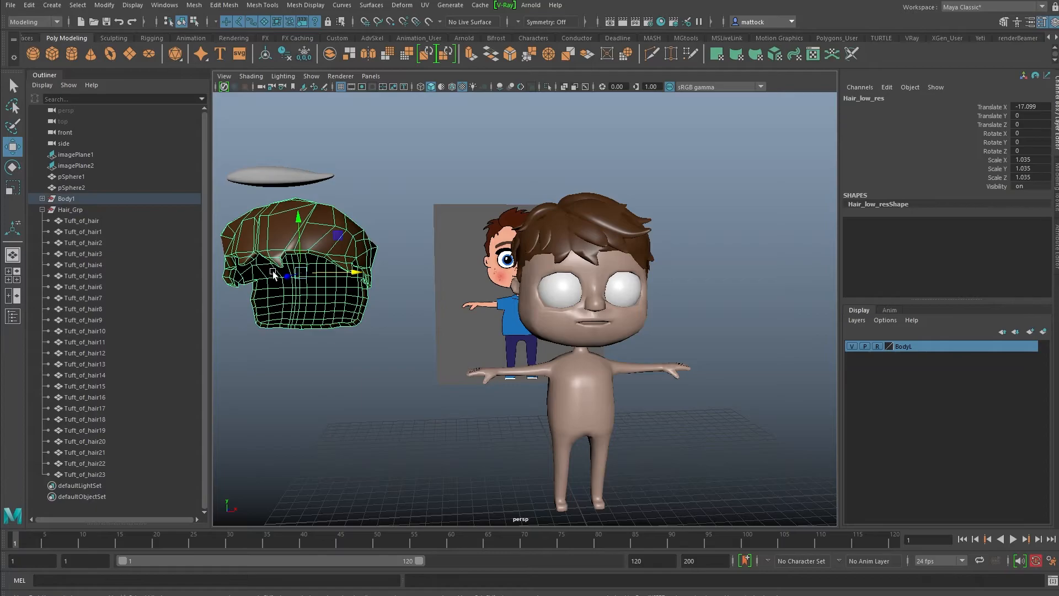
key(f)
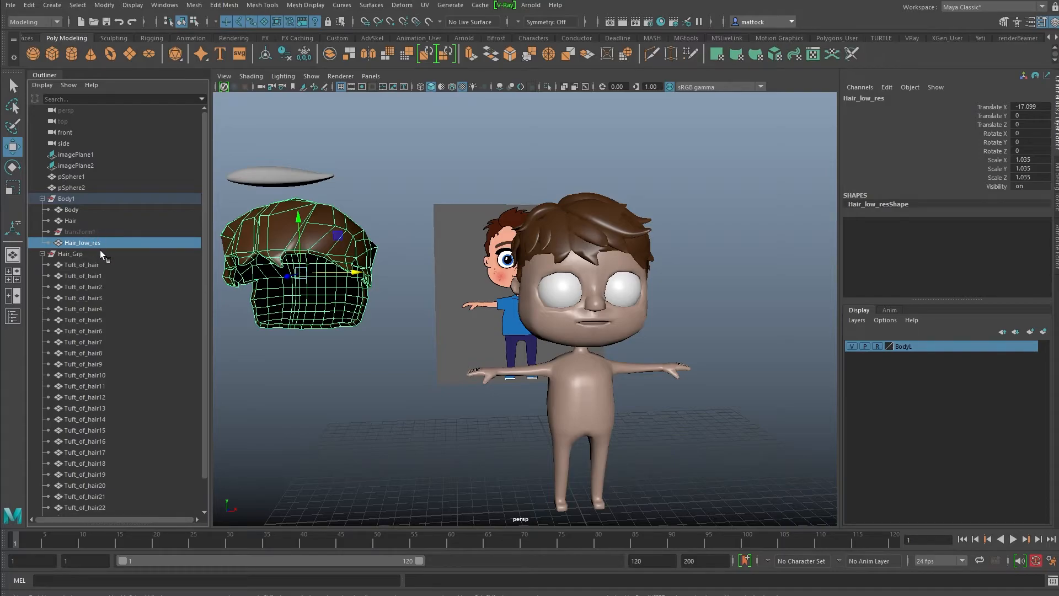
drag(85, 244, 83, 198)
drag(86, 193, 86, 193)
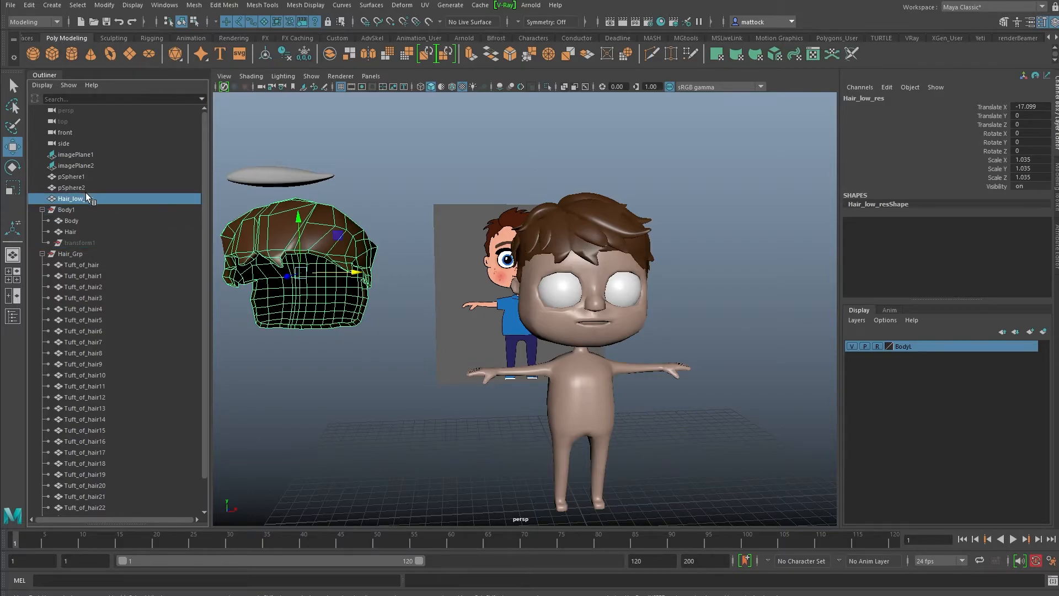
click(42, 210)
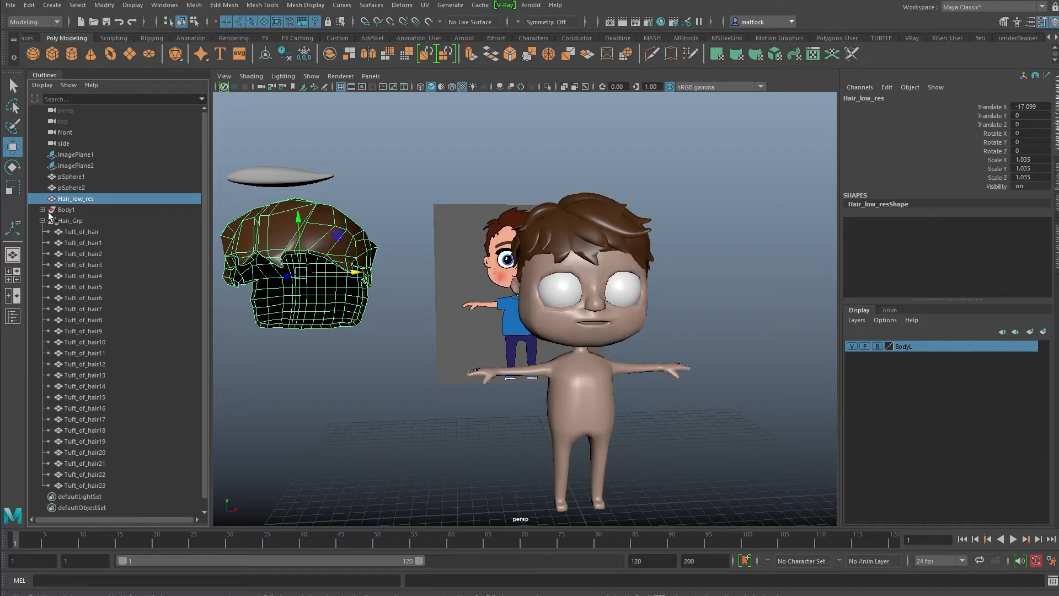
Hide the Hair_low_res mesh and reselect it in the scene hierarchy to check its visibility setting.
click(123, 209)
click(88, 198)
key(ctrl+h)
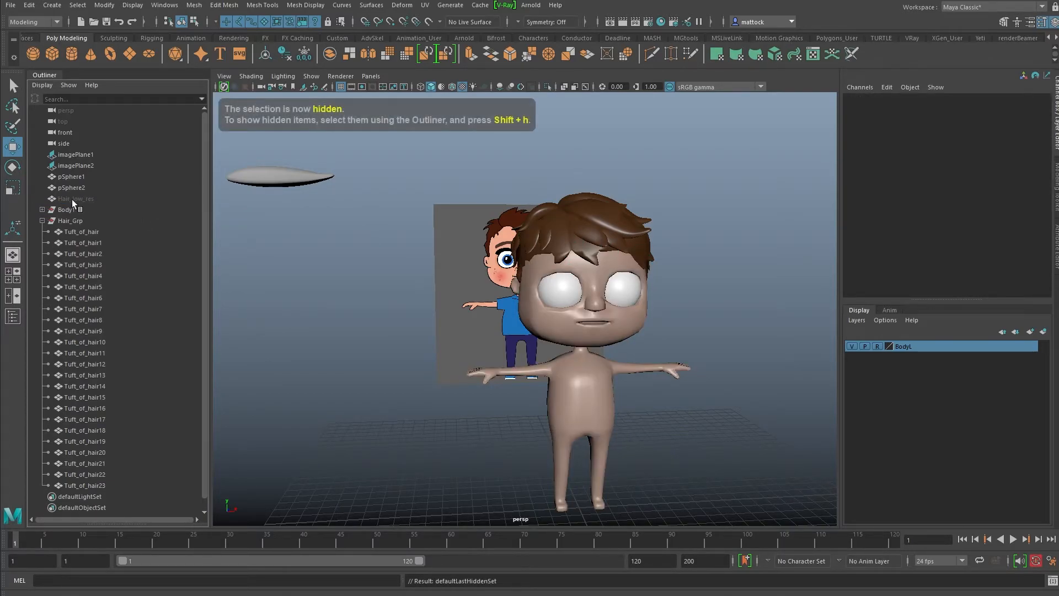
click(94, 199)
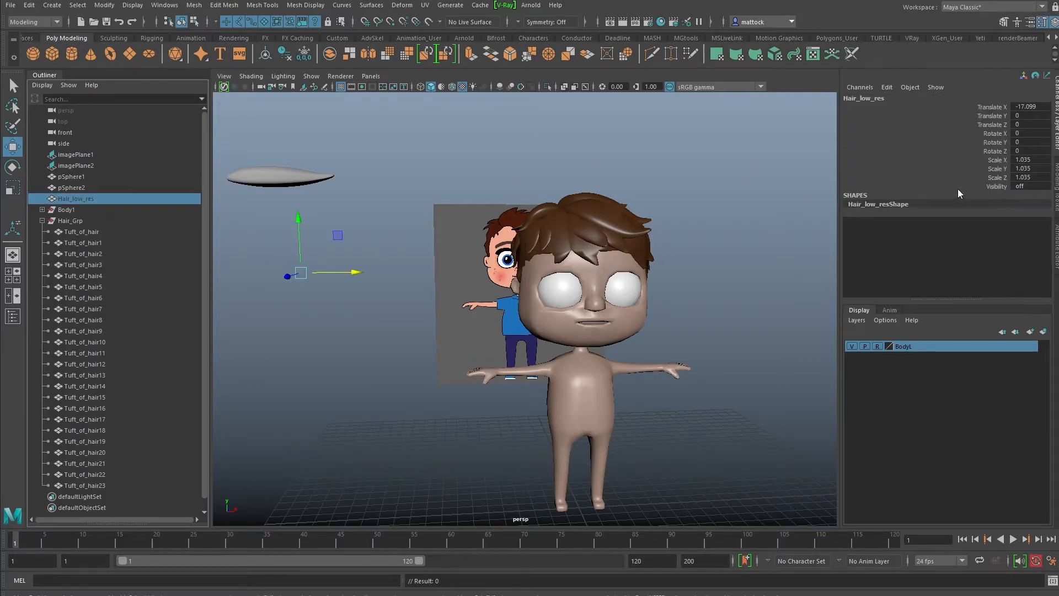
Select the base hair mesh on the character's head and save the scene.
click(590, 233)
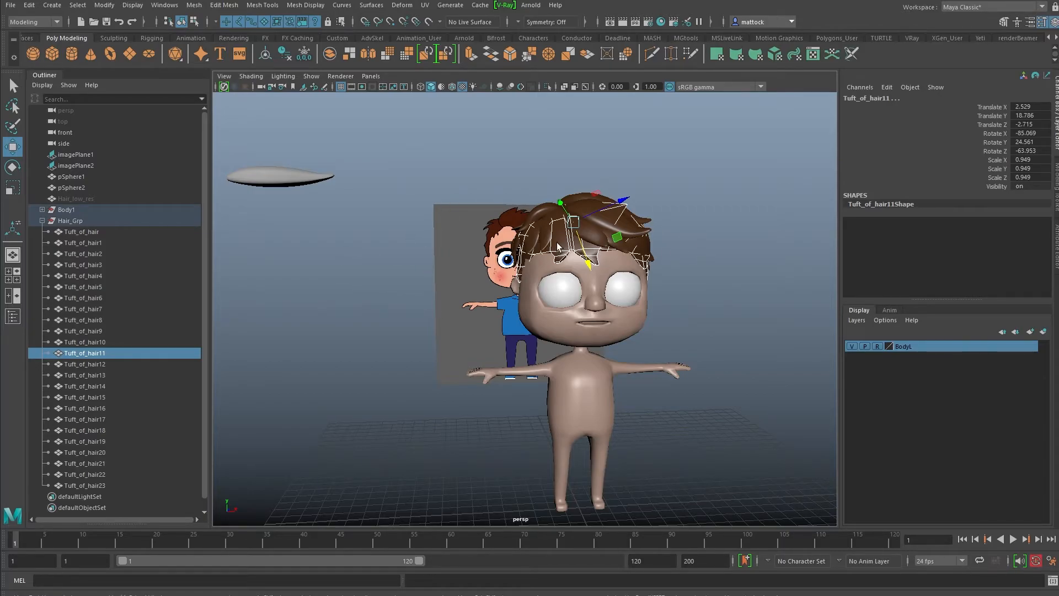
scroll(588, 280, up, 5)
alt+middle_drag(588, 281, 579, 252)
scroll(580, 253, down, 4)
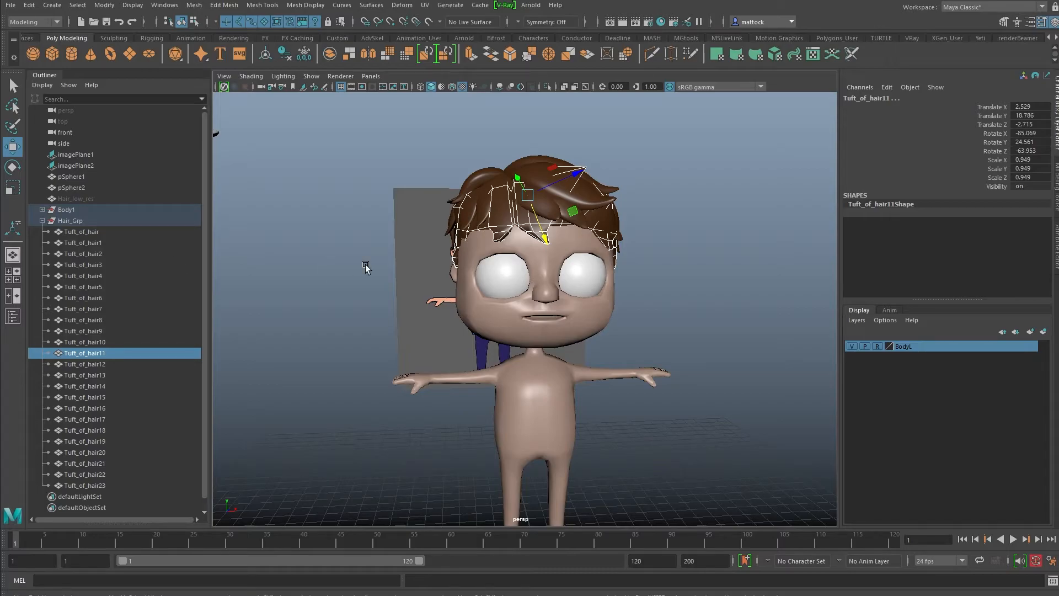
key(ctrl+s)
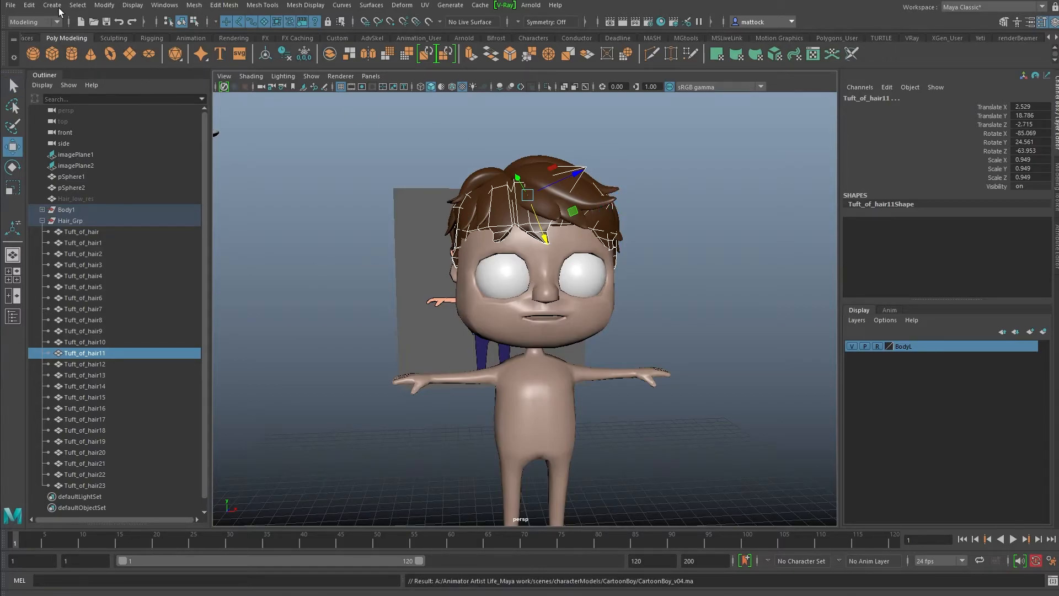
Apply Smooth with 1 division to the selected base hair mesh.
click(654, 217)
alt+drag(520, 219, 563, 253)
scroll(541, 246, up, 4)
alt+middle_drag(541, 246, 518, 286)
click(533, 262)
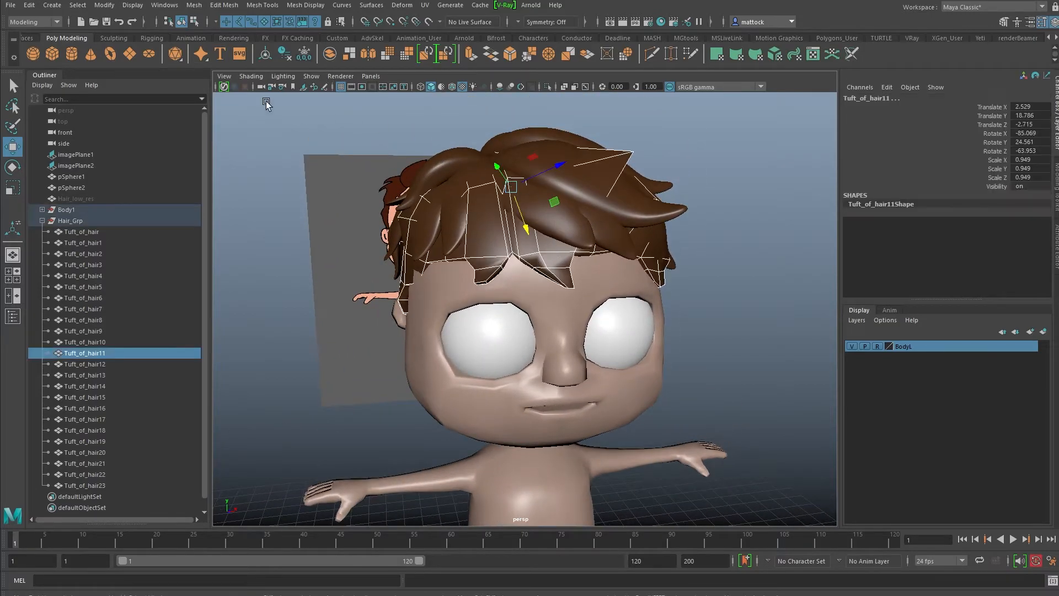
click(194, 5)
click(214, 129)
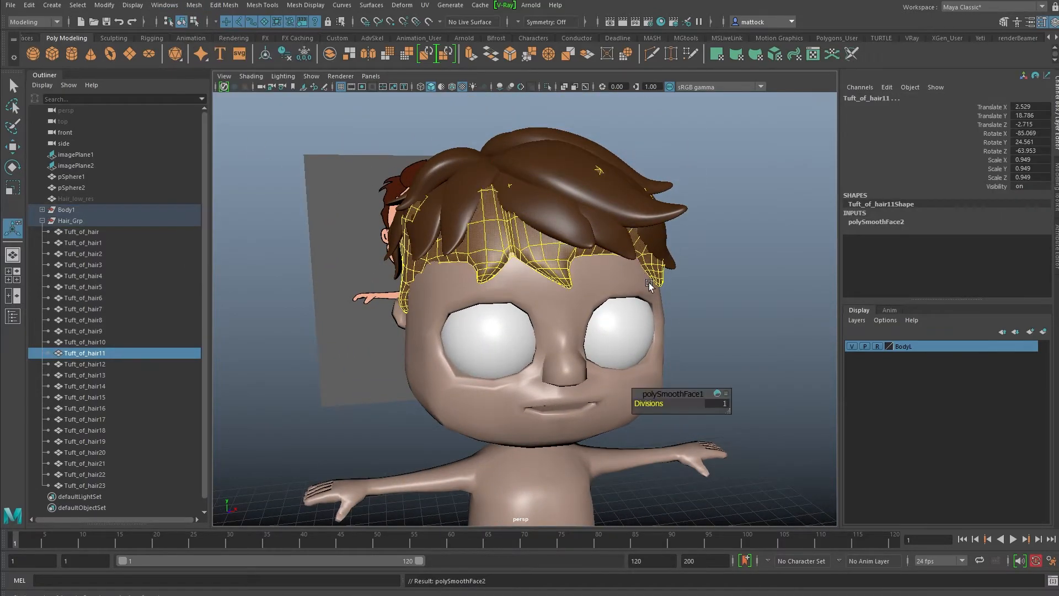
Examine the smoothed base hair from the back and sides, selecting the mesh to view its wireframe.
click(725, 345)
alt+drag(607, 331, 326, 239)
click(484, 276)
alt+drag(465, 305, 431, 303)
scroll(485, 303, up, 2)
alt+drag(508, 300, 485, 321)
click(492, 317)
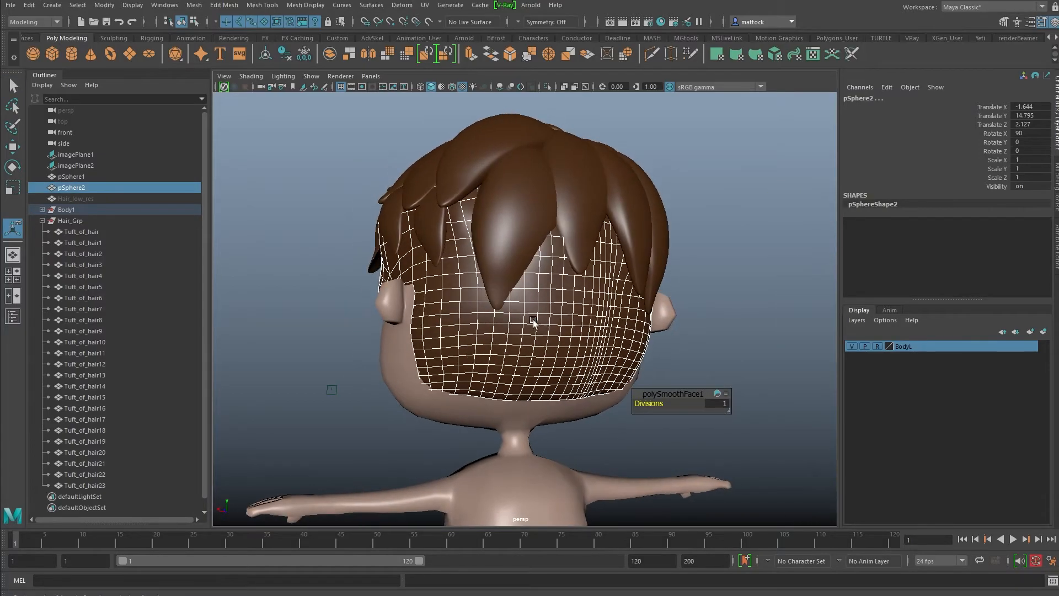
alt+drag(553, 339, 516, 285)
alt+drag(499, 335, 625, 338)
alt+drag(476, 314, 568, 297)
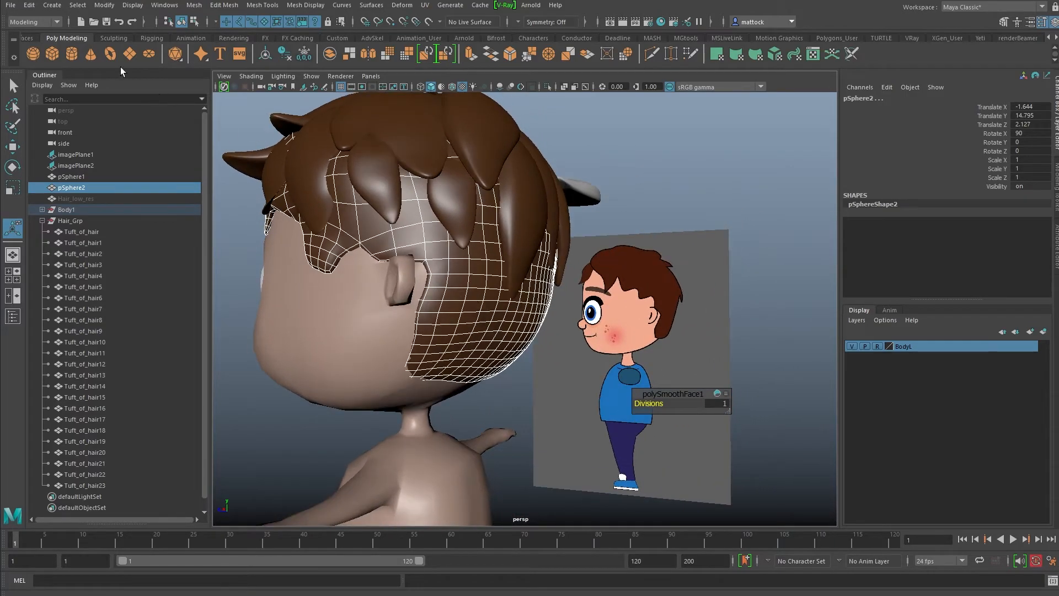
Activate the Wax sculpting tool on the base hair, adjust the brush size and undo the test stroke.
click(114, 38)
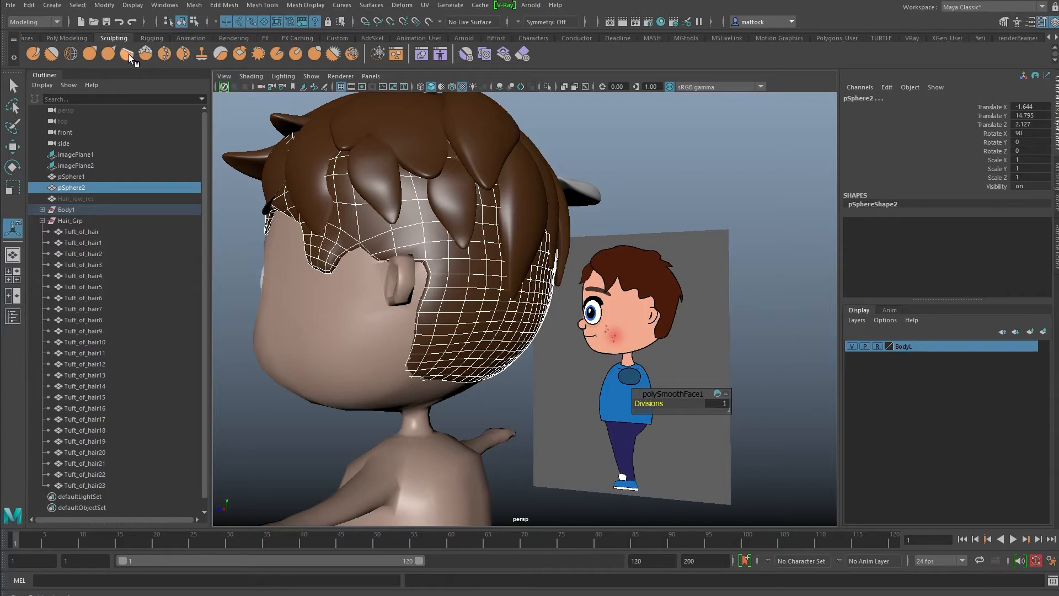
click(220, 54)
mouse_move(463, 309)
alt+mouse_down()
mouse_move(449, 267)
mouse_move(467, 301)
mouse_move(446, 298)
mouse_move(431, 212)
alt+mouse_up()
key(b)
key(ctrl+z)
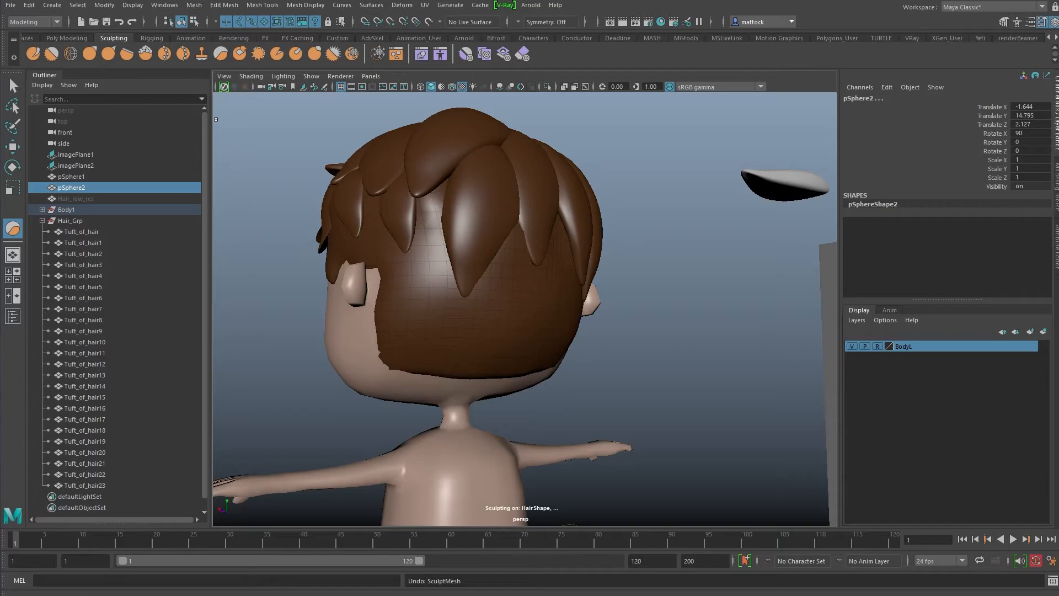
Set the Wax tool's strength to 5 and move its settings window clear of the head.
double_click(13, 228)
drag(364, 106, 754, 112)
drag(773, 179, 767, 180)
click(731, 181)
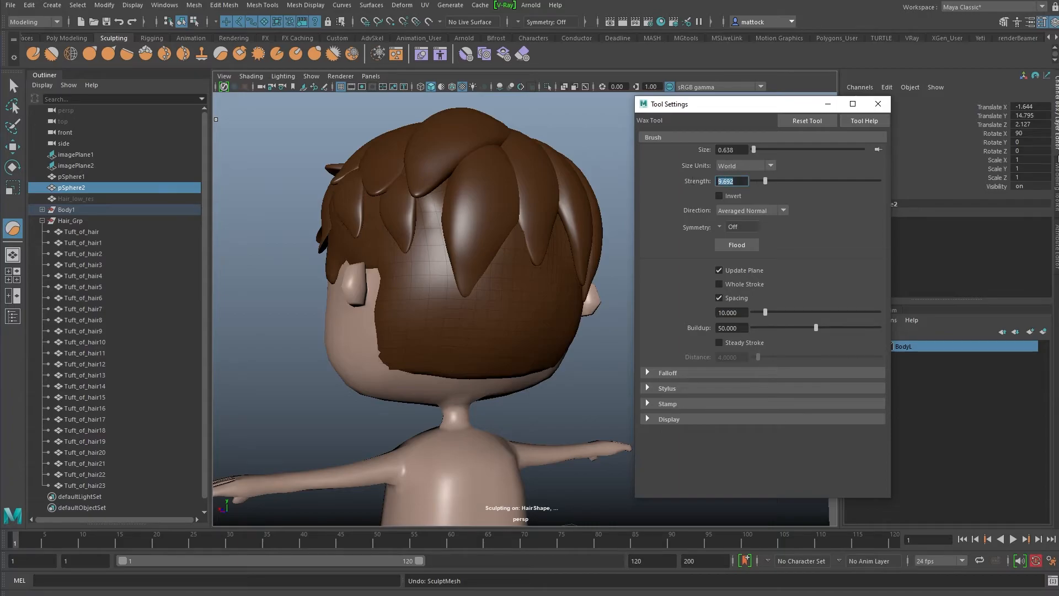
key(Return)
drag(752, 111, 871, 112)
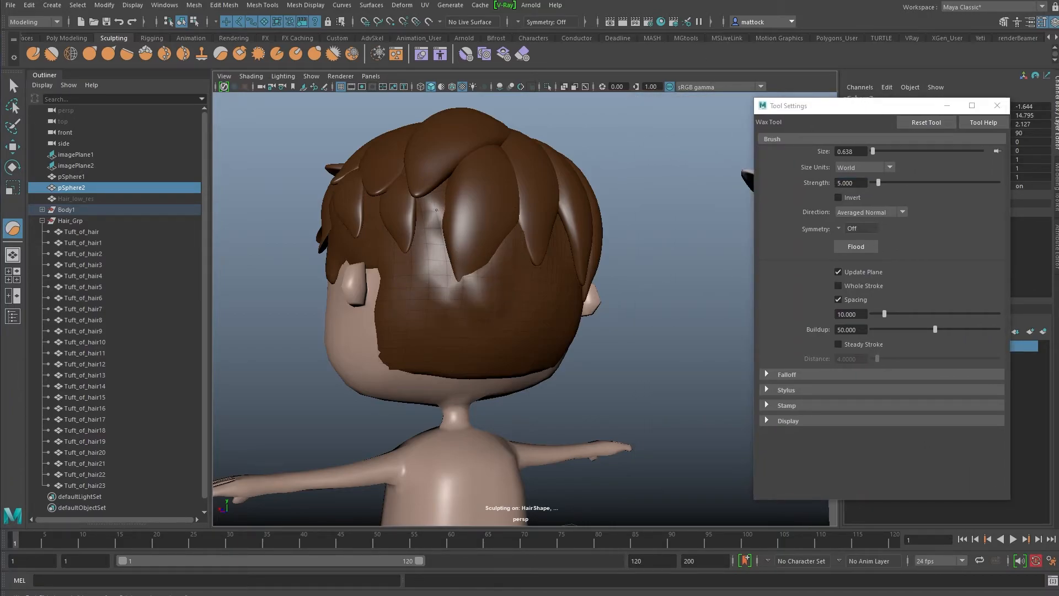
Sculpt raised strand shapes across the back of the base hair below the tufts with Wax strokes.
alt+drag(433, 276, 497, 284)
mouse_move(478, 241)
mouse_down()
mouse_move(465, 299)
mouse_move(448, 212)
mouse_move(422, 182)
mouse_up()
alt+drag(499, 279, 395, 261)
mouse_move(495, 298)
mouse_down()
mouse_move(504, 265)
mouse_move(524, 278)
mouse_move(538, 242)
mouse_move(528, 276)
mouse_move(508, 255)
mouse_up()
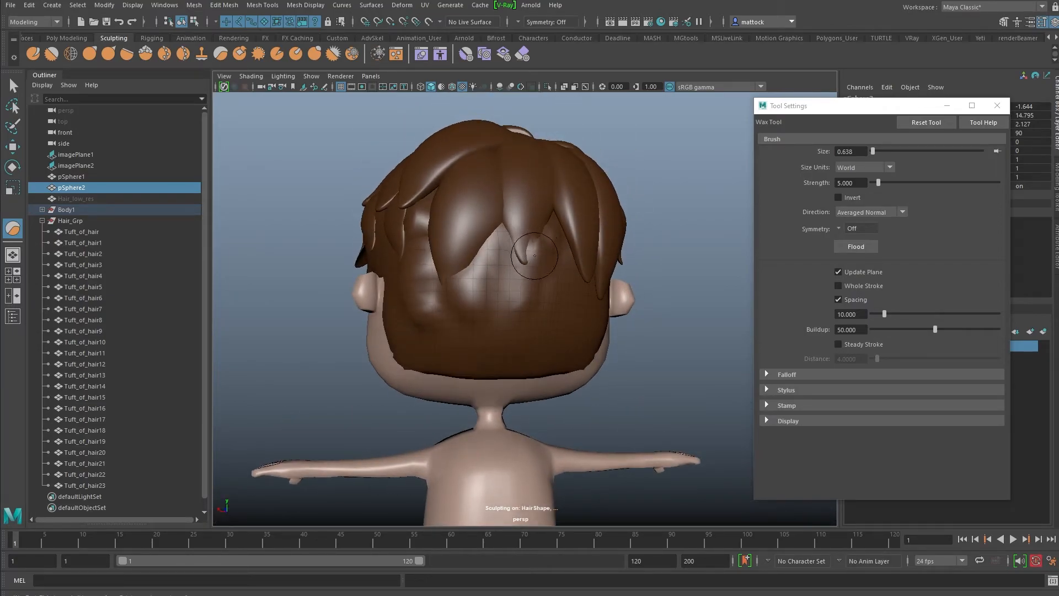
scroll(533, 253, up, 3)
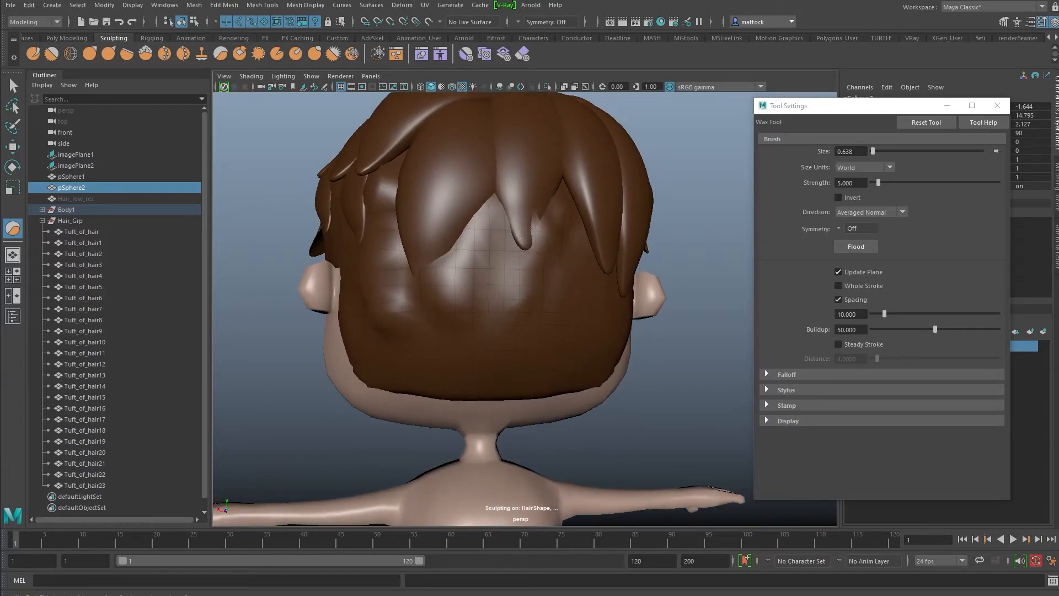
alt+drag(548, 258, 524, 300)
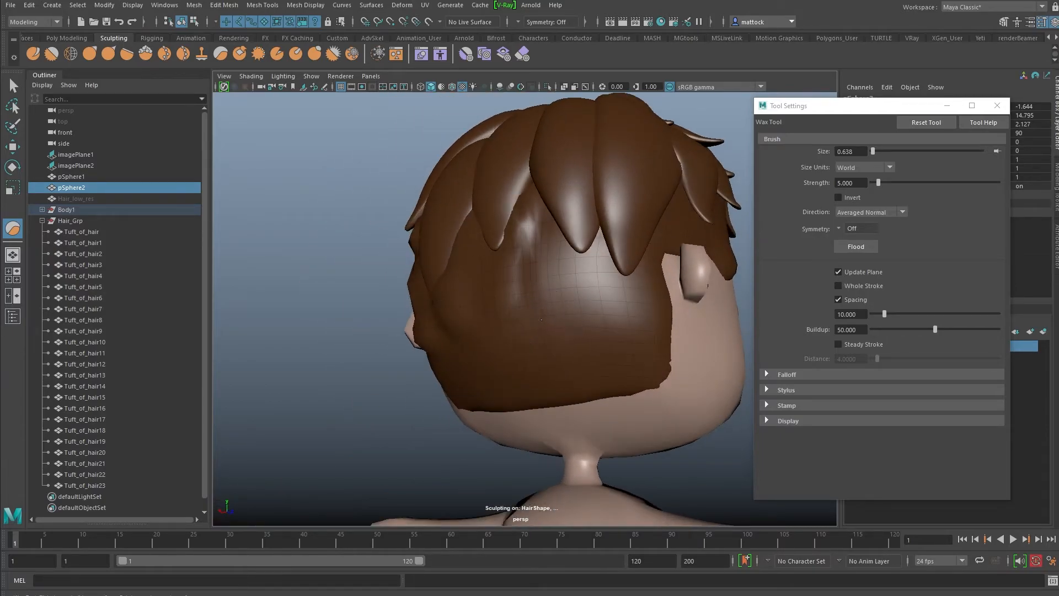
drag(548, 362, 557, 225)
mouse_move(557, 303)
mouse_down()
mouse_move(552, 323)
mouse_move(543, 265)
mouse_move(615, 287)
mouse_move(605, 234)
mouse_up()
Set the Wax brush size to about 0.65, sculpt more relief on the base hair's side and back, and undo the last stroke.
key(b)
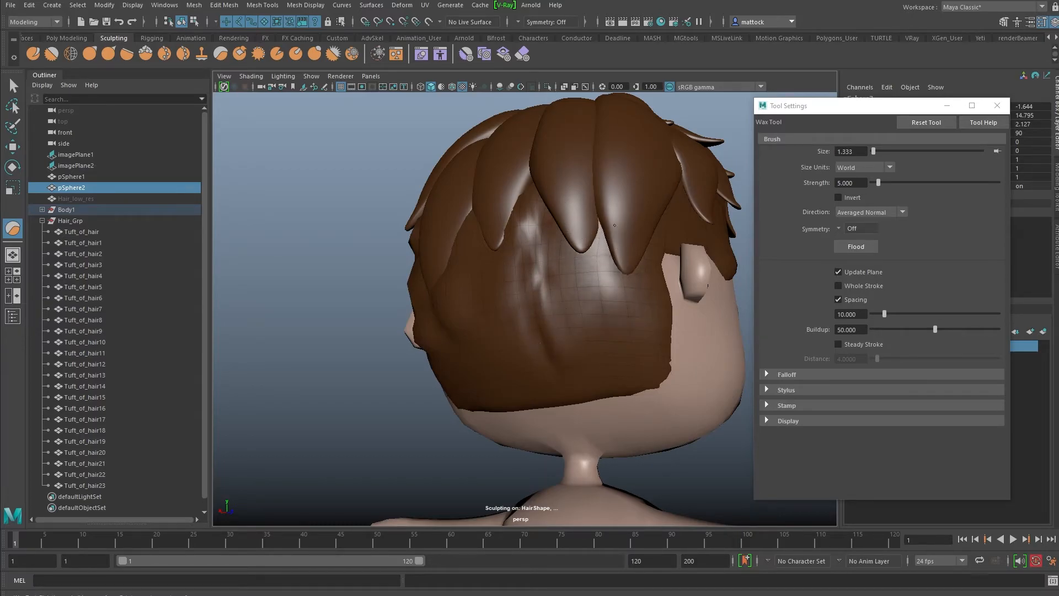
mouse_move(539, 279)
alt+mouse_down()
mouse_move(554, 237)
mouse_move(557, 265)
mouse_move(534, 272)
mouse_move(513, 272)
mouse_move(531, 257)
mouse_move(506, 248)
mouse_move(577, 243)
alt+mouse_up()
key(b)
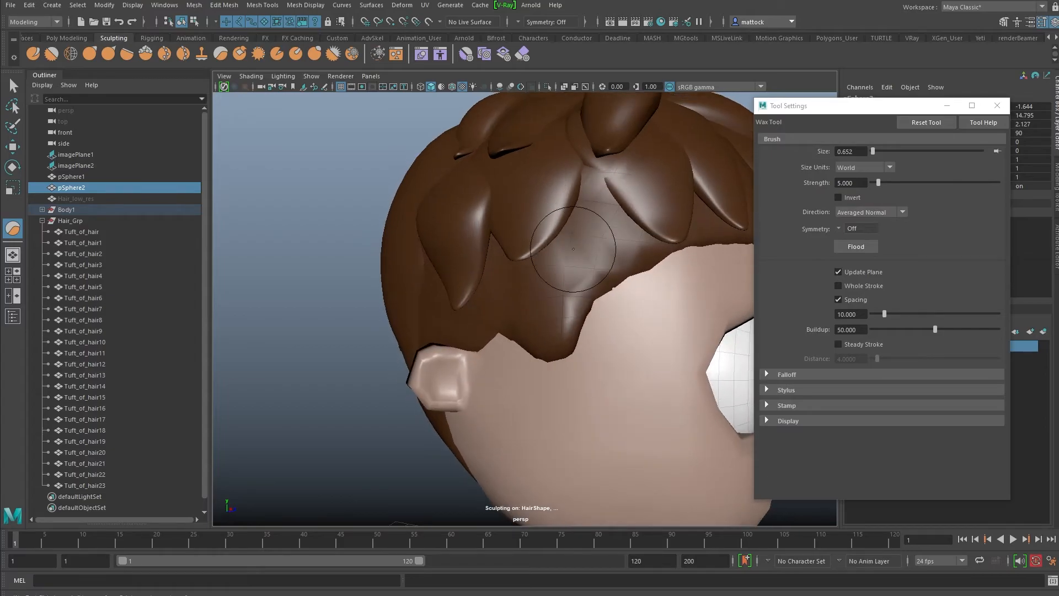
alt+middle_drag(576, 243, 508, 264)
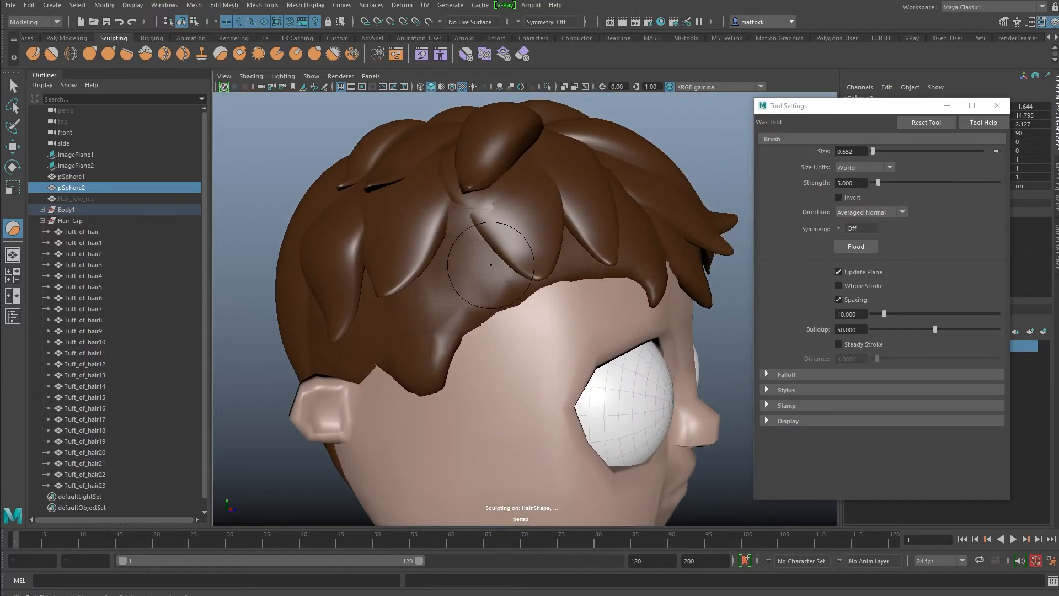
mouse_move(479, 262)
mouse_down()
mouse_move(463, 237)
mouse_move(485, 203)
mouse_move(437, 207)
mouse_move(465, 272)
mouse_move(441, 263)
mouse_move(433, 296)
mouse_move(518, 322)
mouse_up()
mouse_move(582, 363)
mouse_down()
mouse_move(604, 358)
mouse_move(624, 311)
mouse_move(622, 259)
mouse_up()
mouse_move(560, 405)
mouse_down()
mouse_move(460, 386)
mouse_move(497, 224)
mouse_up()
mouse_move(401, 381)
mouse_down()
mouse_move(430, 403)
mouse_move(506, 424)
mouse_move(508, 414)
mouse_up()
drag(550, 294, 593, 230)
mouse_move(529, 279)
alt+mouse_down()
mouse_move(536, 299)
mouse_move(564, 290)
alt+mouse_up()
key(ctrl+z)
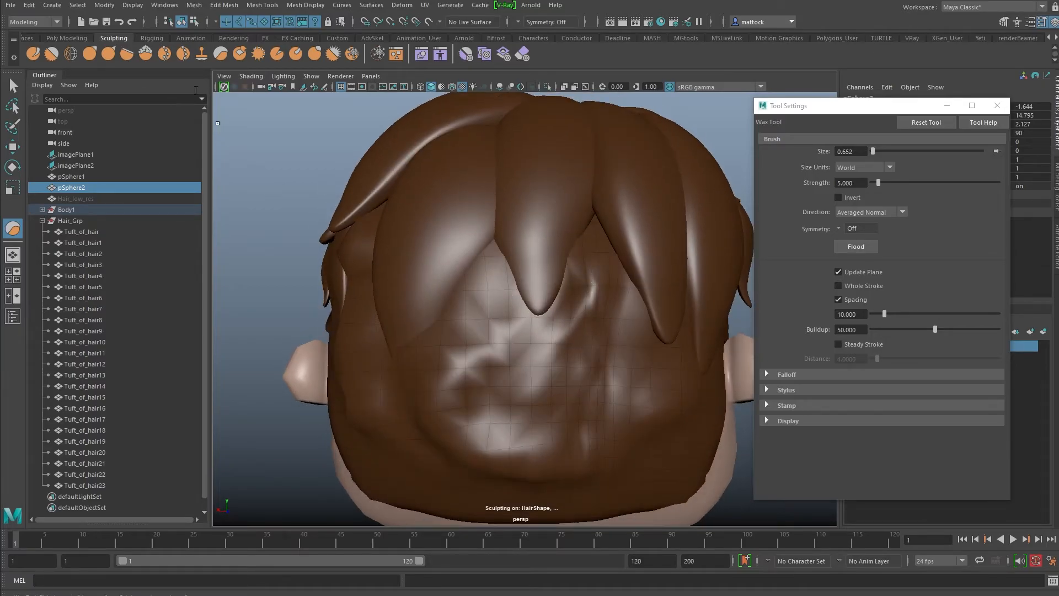
Soften the sculpted bumps around the back and sides of the base hair with the Relax tool, enlarging the brush to about 0.965.
click(64, 54)
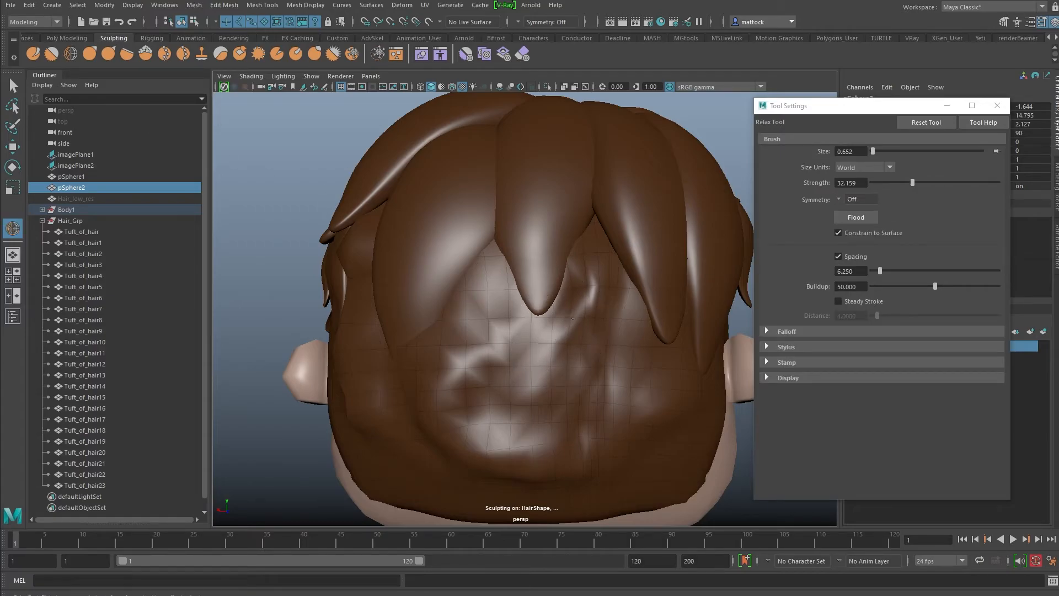
mouse_move(552, 398)
alt+mouse_down()
mouse_move(543, 405)
mouse_move(617, 347)
mouse_move(474, 292)
alt+mouse_up()
alt+drag(425, 350, 510, 369)
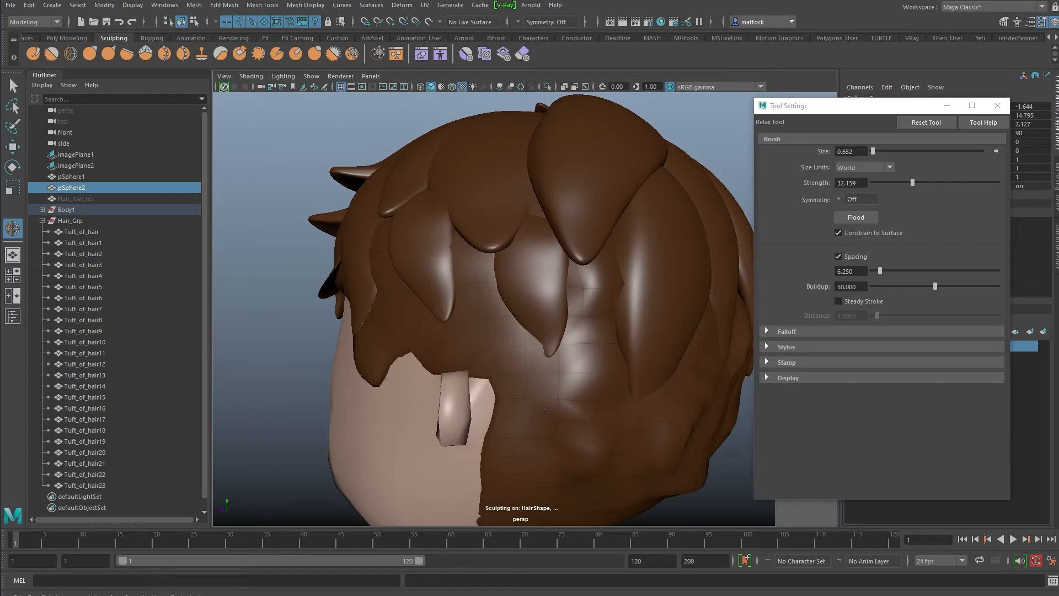
alt+right_drag(580, 327, 503, 301)
alt+drag(503, 301, 331, 292)
mouse_move(456, 323)
alt+mouse_down()
mouse_move(475, 295)
mouse_move(573, 325)
mouse_move(480, 303)
mouse_move(534, 314)
alt+mouse_up()
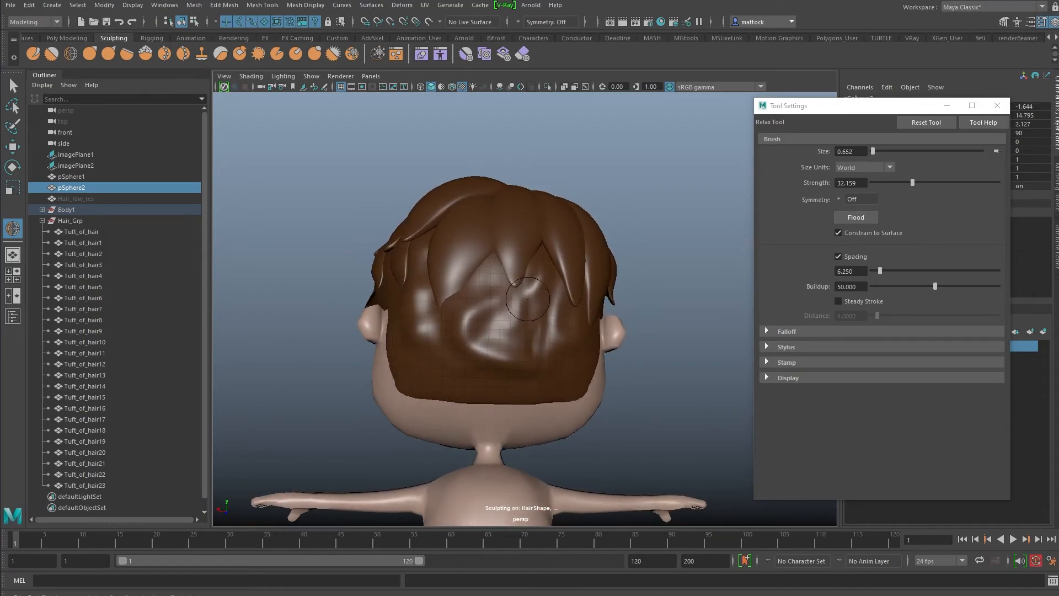
alt+right_drag(439, 293, 507, 313)
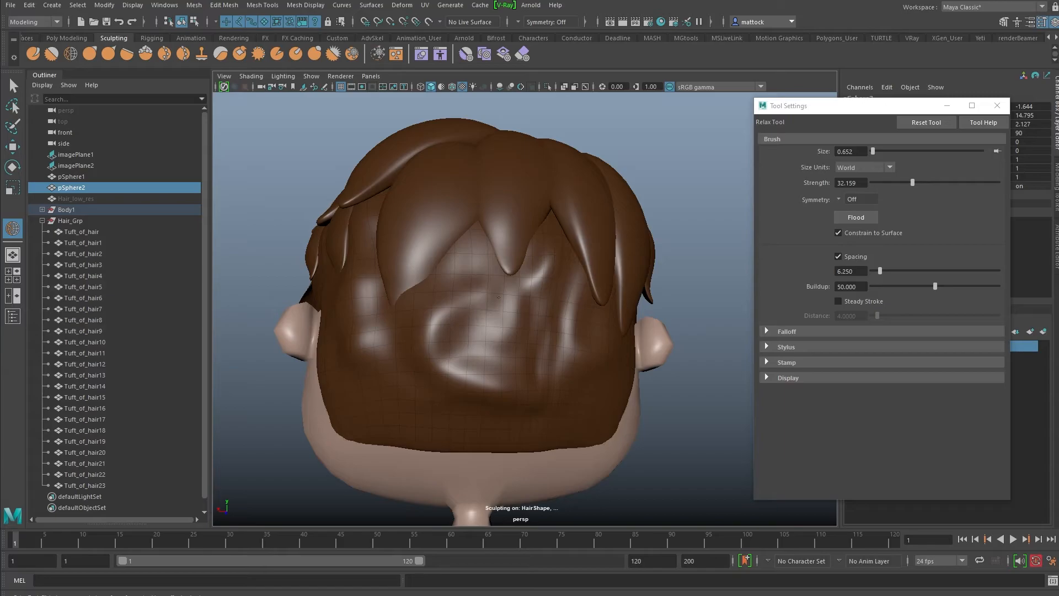
alt+drag(530, 366, 461, 380)
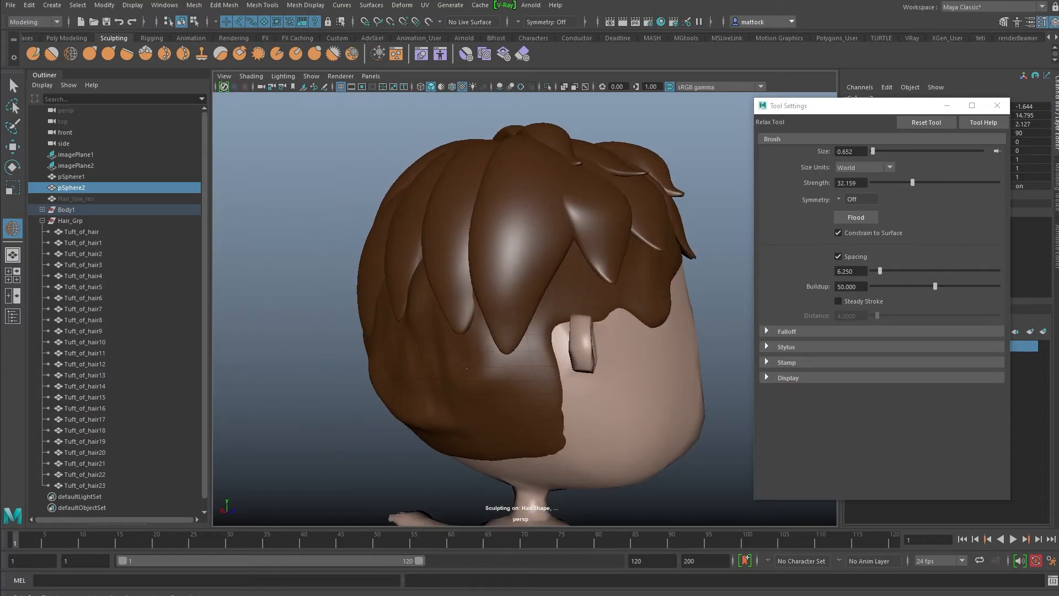
alt+drag(520, 263, 476, 289)
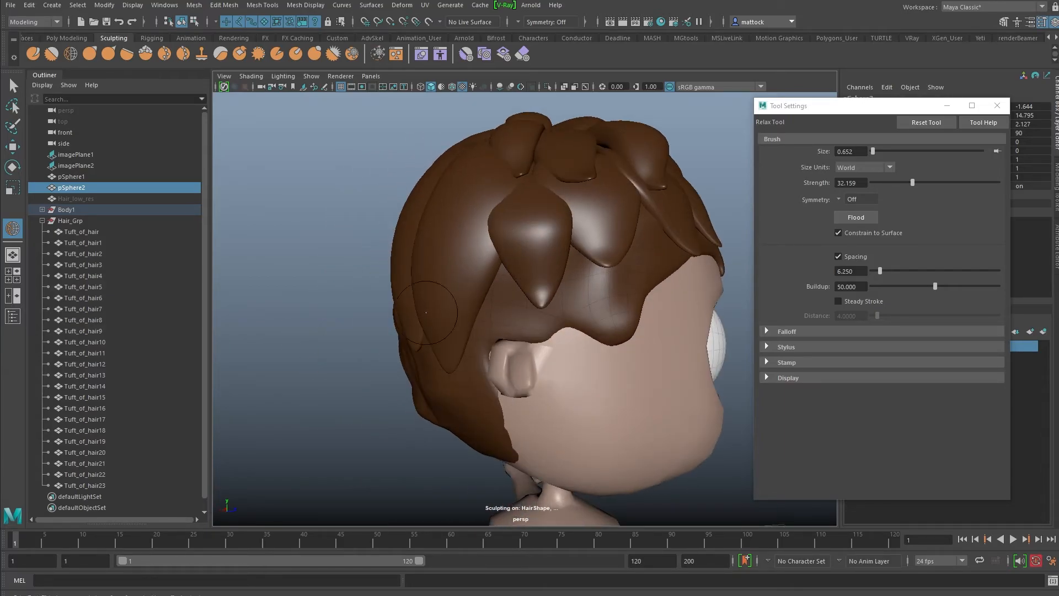
alt+drag(531, 247, 500, 309)
mouse_move(386, 342)
alt+mouse_down()
mouse_move(402, 348)
mouse_move(424, 313)
mouse_move(436, 316)
alt+mouse_up()
key(b)
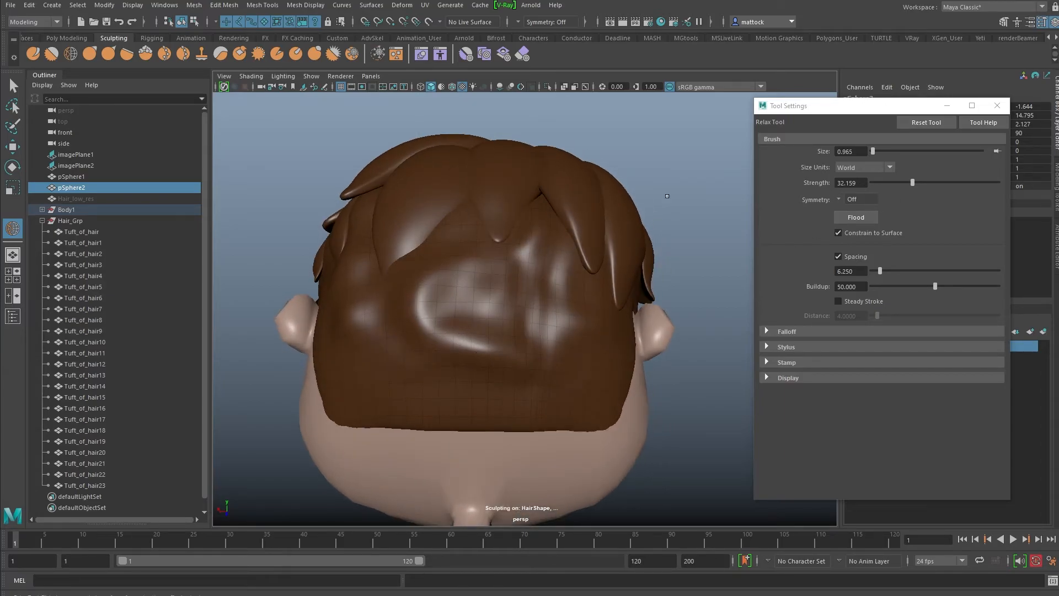
Even out the back of the base hair with the Smooth sculpting tool, then return to selection and deselect the mesh.
click(51, 54)
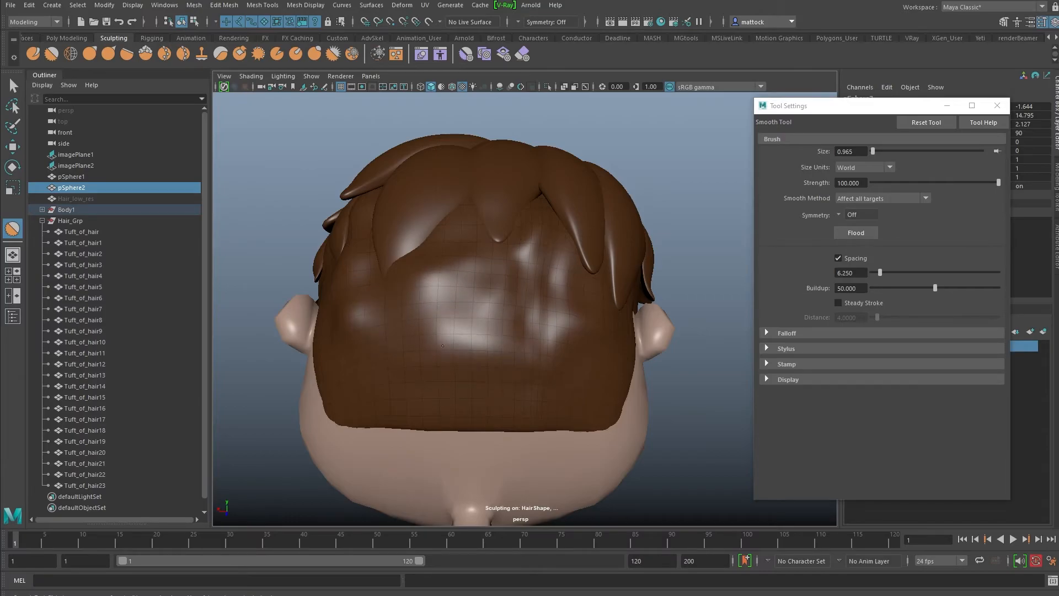
alt+drag(391, 336, 466, 354)
mouse_move(501, 278)
alt+mouse_down()
mouse_move(541, 303)
mouse_move(443, 248)
mouse_move(424, 265)
alt+mouse_up()
mouse_move(486, 254)
alt+mouse_down()
mouse_move(438, 280)
mouse_move(441, 329)
mouse_move(436, 307)
alt+mouse_up()
key(q)
click(347, 146)
Examine the sculpted hairstyle from all sides, comparing its silhouette with the reference images.
mouse_move(347, 146)
alt+mouse_down()
mouse_move(409, 200)
mouse_move(379, 229)
mouse_move(220, 227)
mouse_move(469, 232)
alt+mouse_up()
alt+right_drag(469, 232, 410, 194)
alt+drag(410, 194, 641, 223)
alt+drag(457, 215, 648, 207)
alt+right_drag(420, 193, 485, 206)
alt+middle_drag(485, 206, 513, 265)
alt+drag(480, 265, 543, 262)
alt+right_drag(543, 262, 530, 237)
alt+drag(530, 238, 386, 212)
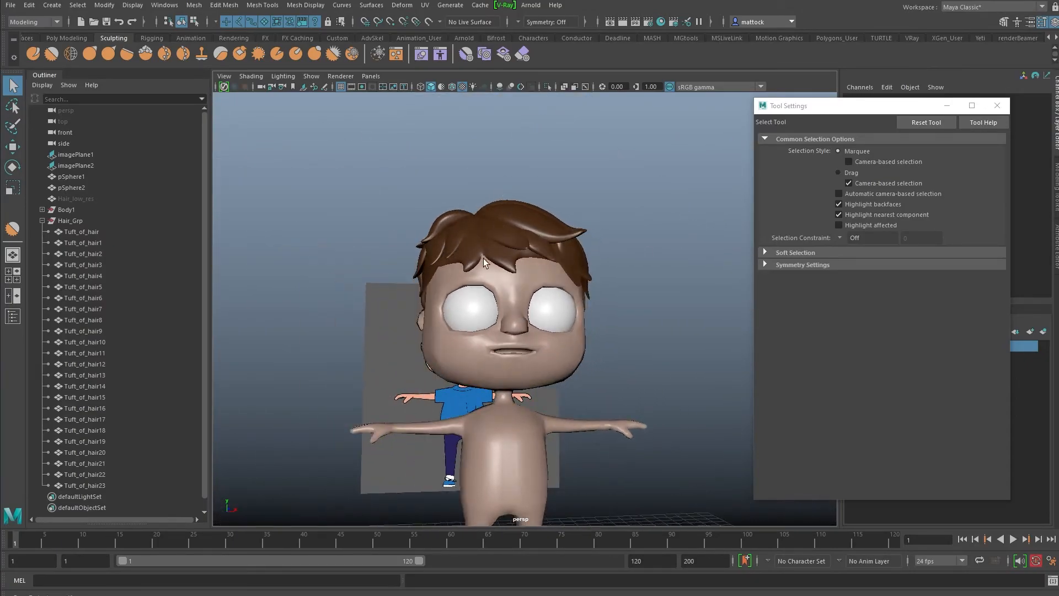
alt+drag(484, 257, 443, 290)
alt+right_drag(640, 240, 574, 238)
alt+middle_drag(574, 237, 559, 193)
alt+drag(559, 193, 633, 207)
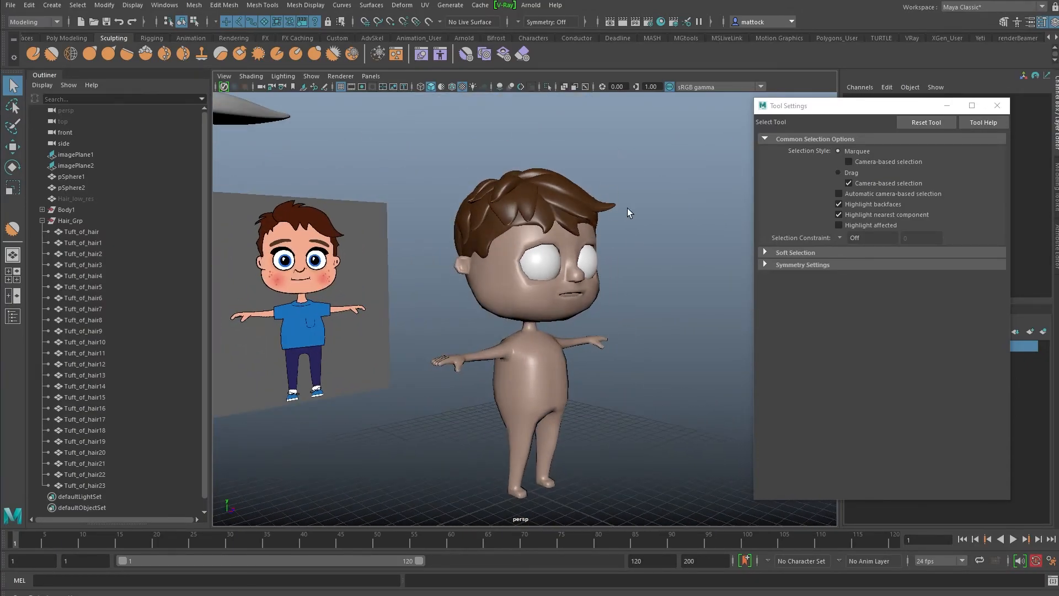
alt+right_drag(496, 226, 577, 228)
alt+middle_drag(456, 212, 450, 283)
alt+drag(450, 287, 545, 271)
alt+drag(415, 301, 609, 208)
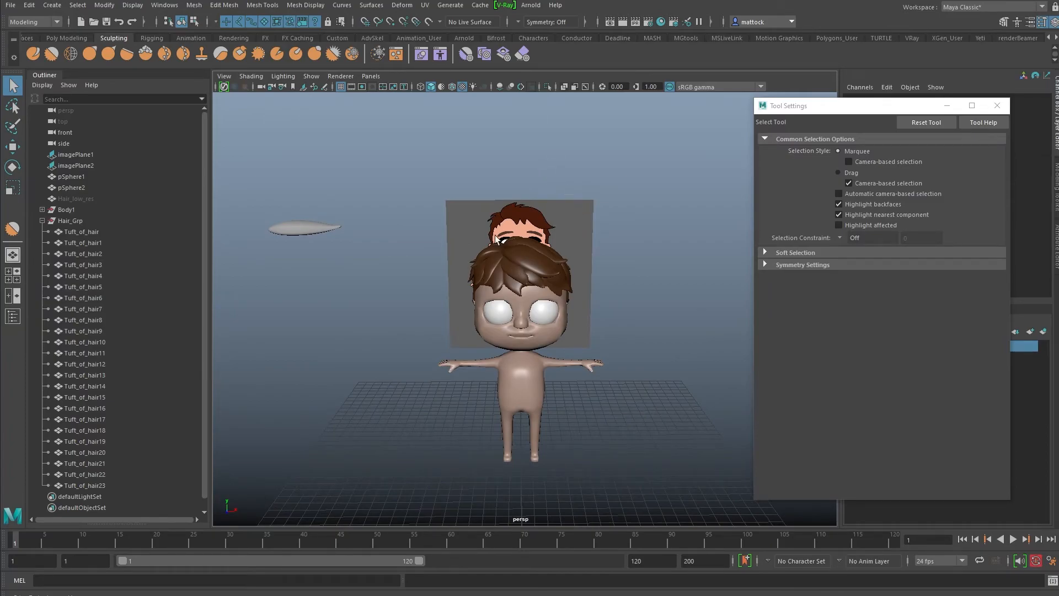
scroll(503, 233, up, 5)
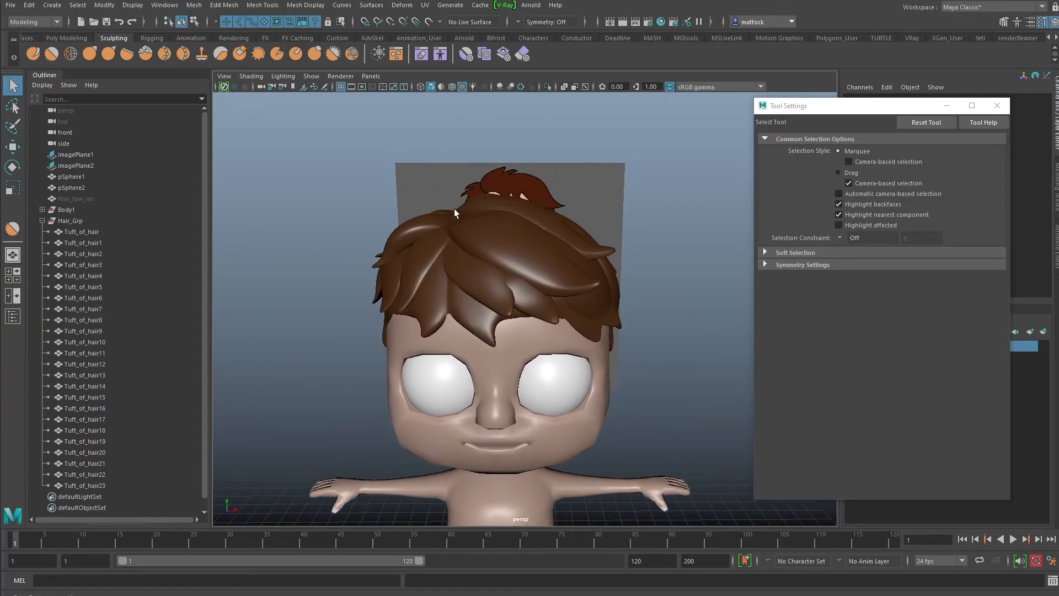
alt+drag(476, 221, 468, 246)
Select Tuft_of_hair1 on the fringe, inspect its shape from above and the front, and deselect it.
click(488, 286)
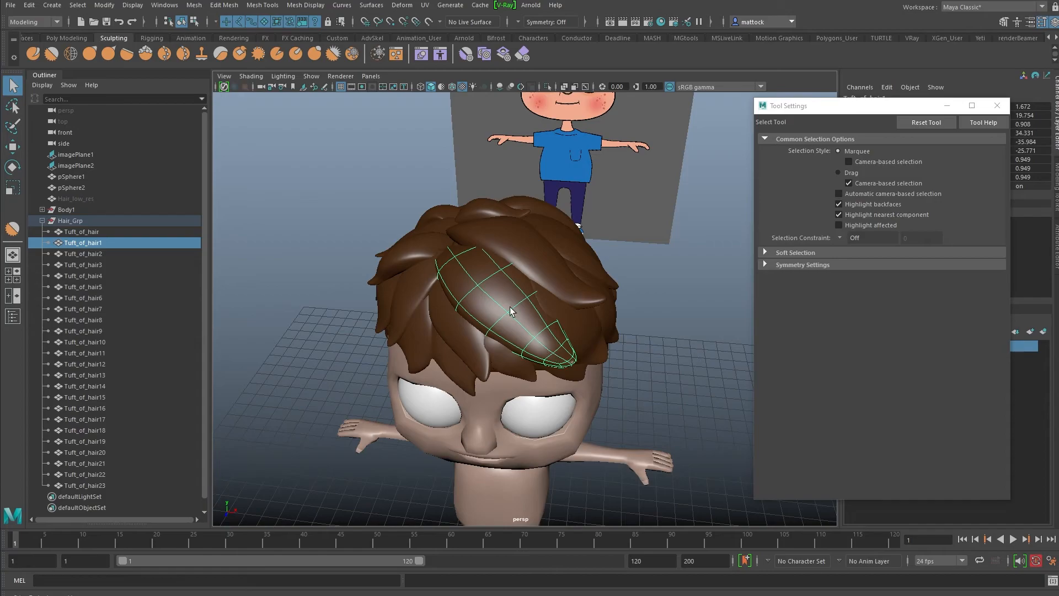
alt+drag(476, 240, 521, 210)
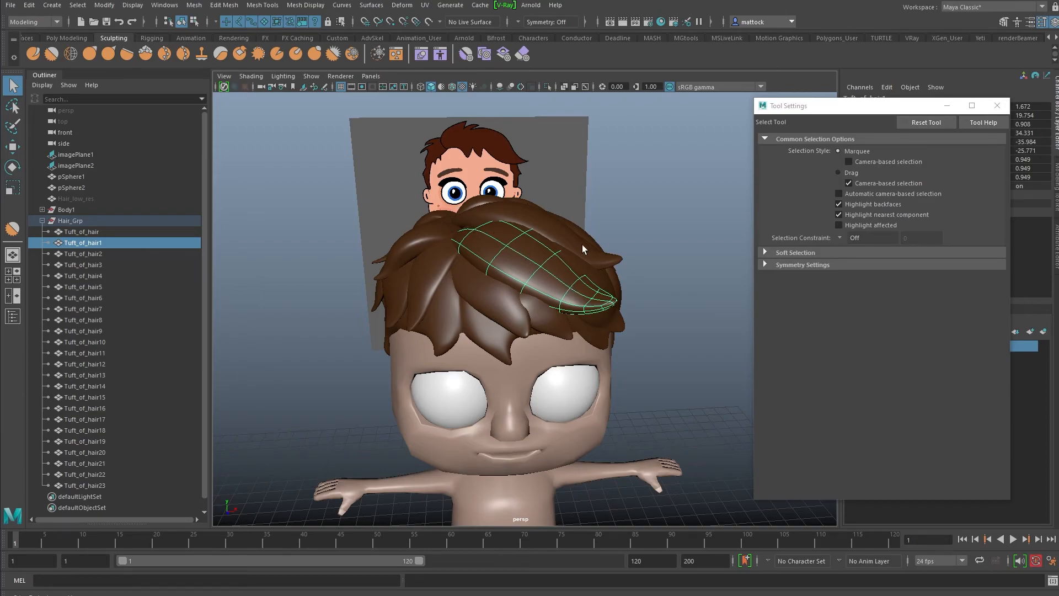
alt+drag(505, 258, 457, 217)
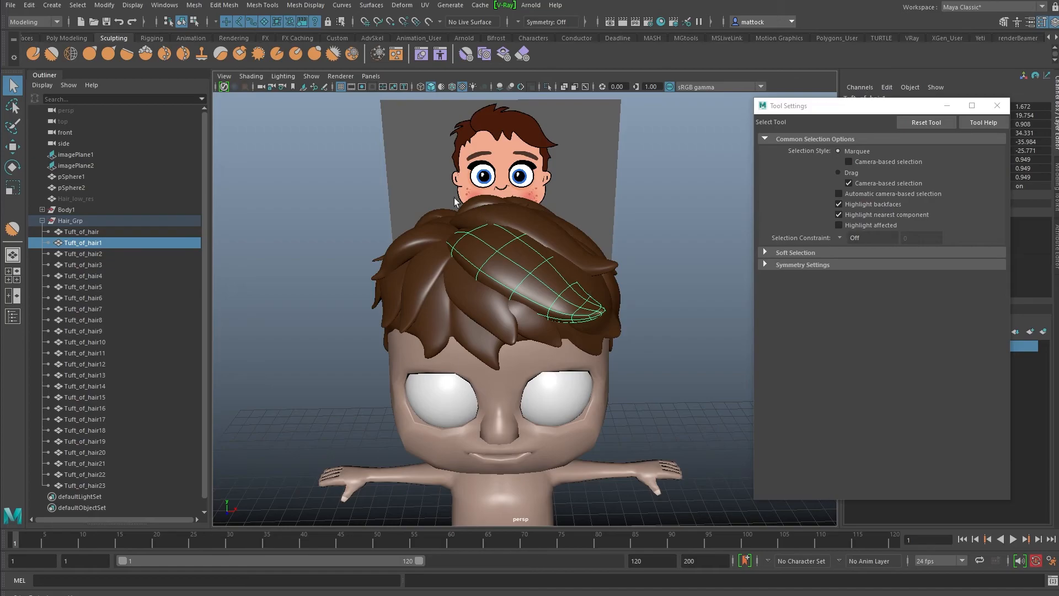
alt+drag(446, 183, 513, 259)
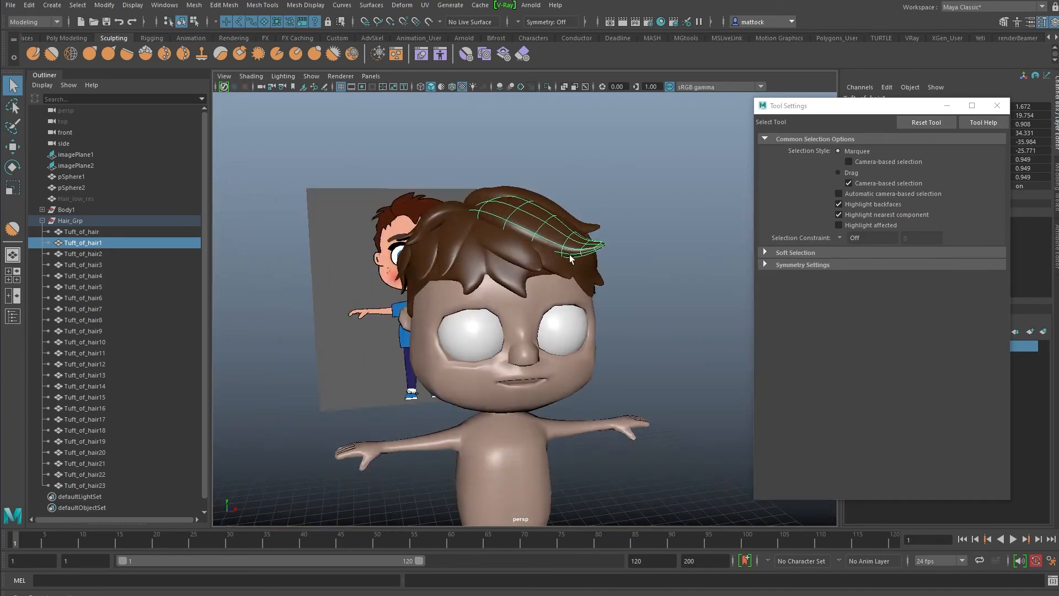
scroll(557, 213, down, 2)
click(557, 211)
Review the whole character with the finished hair from the front and at an angle beside the reference drawing.
alt+middle_drag(490, 288, 498, 236)
alt+drag(499, 237, 411, 232)
alt+drag(465, 134, 470, 243)
scroll(471, 248, up, 5)
alt+middle_drag(471, 249, 469, 323)
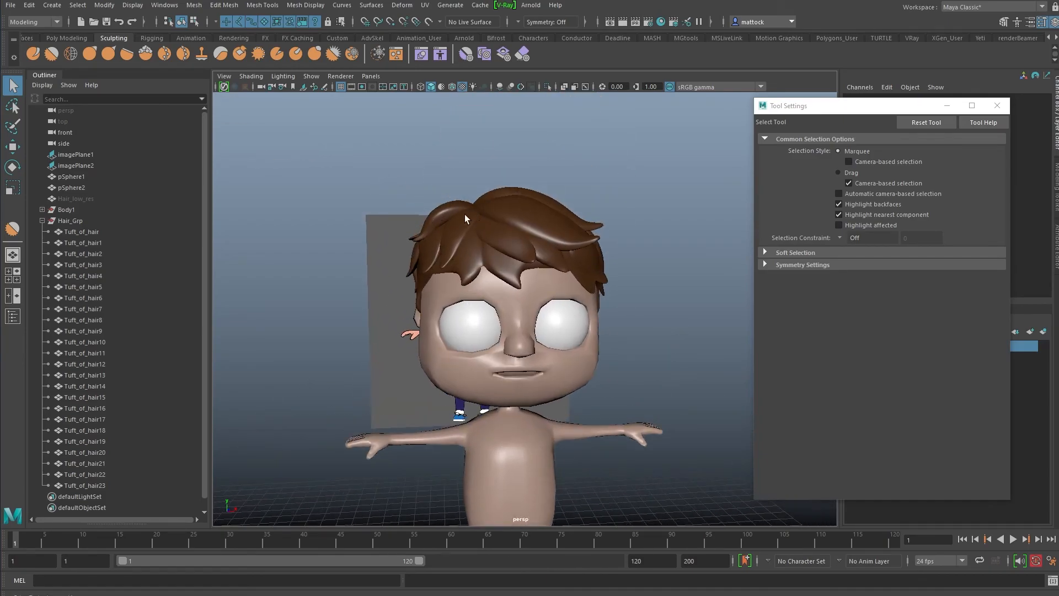
scroll(550, 243, down, 3)
alt+drag(551, 243, 490, 228)
scroll(497, 216, up, 3)
alt+middle_drag(506, 202, 514, 225)
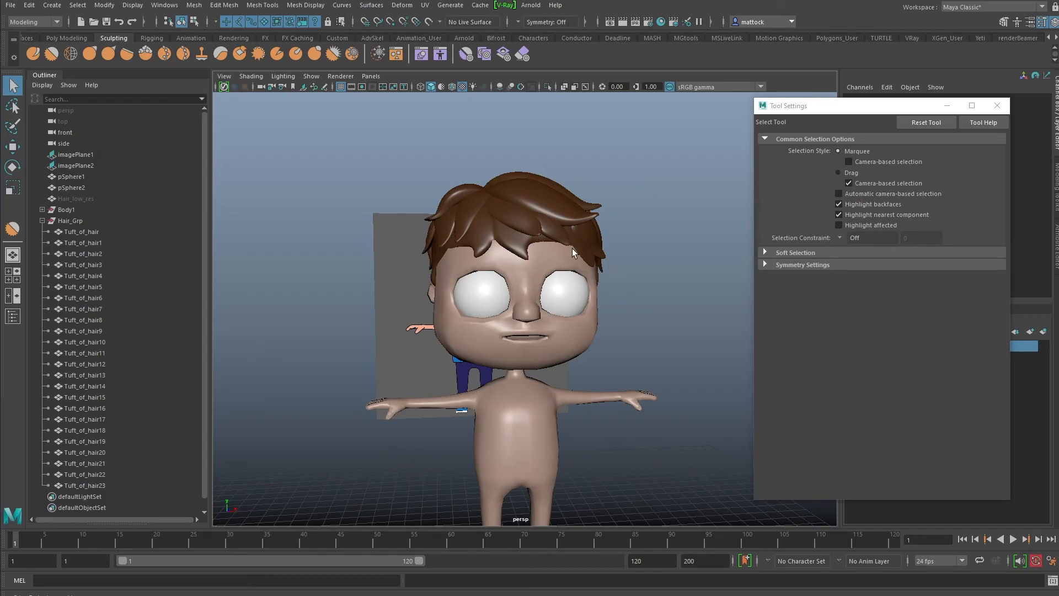
alt+drag(559, 338, 440, 270)
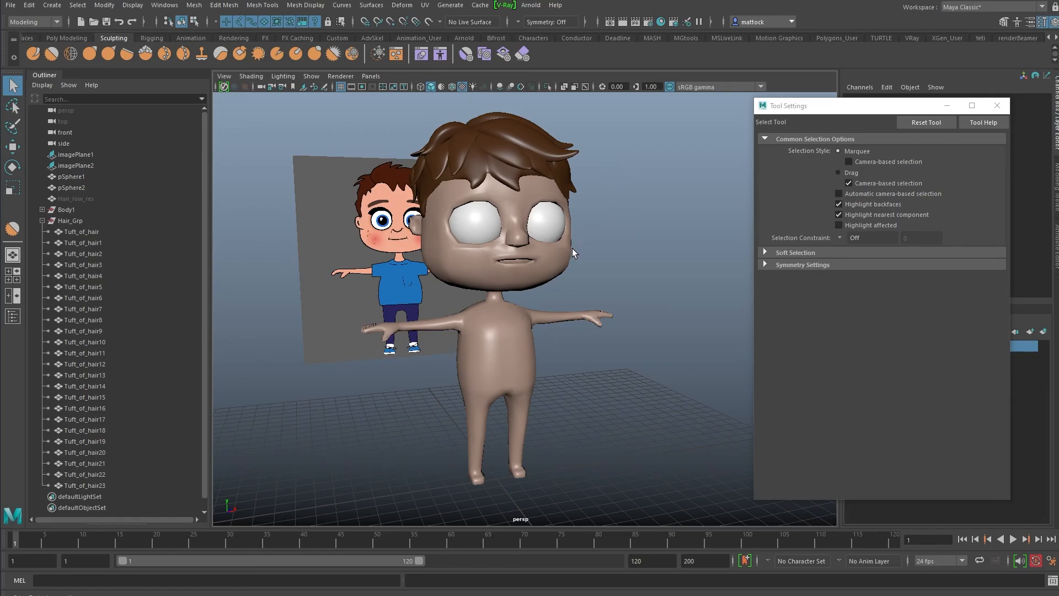
alt+drag(547, 254, 564, 257)
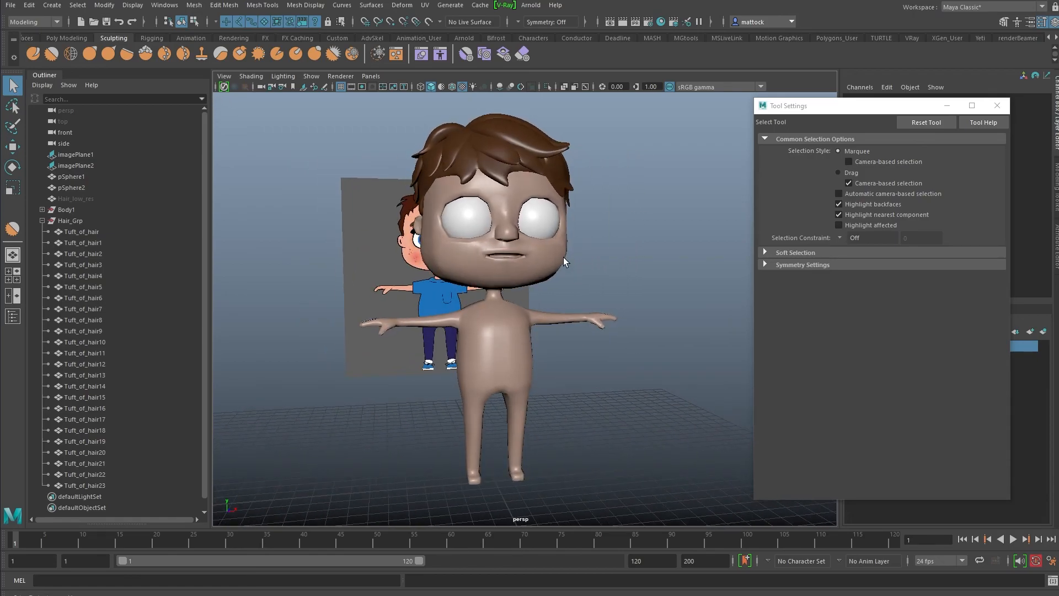